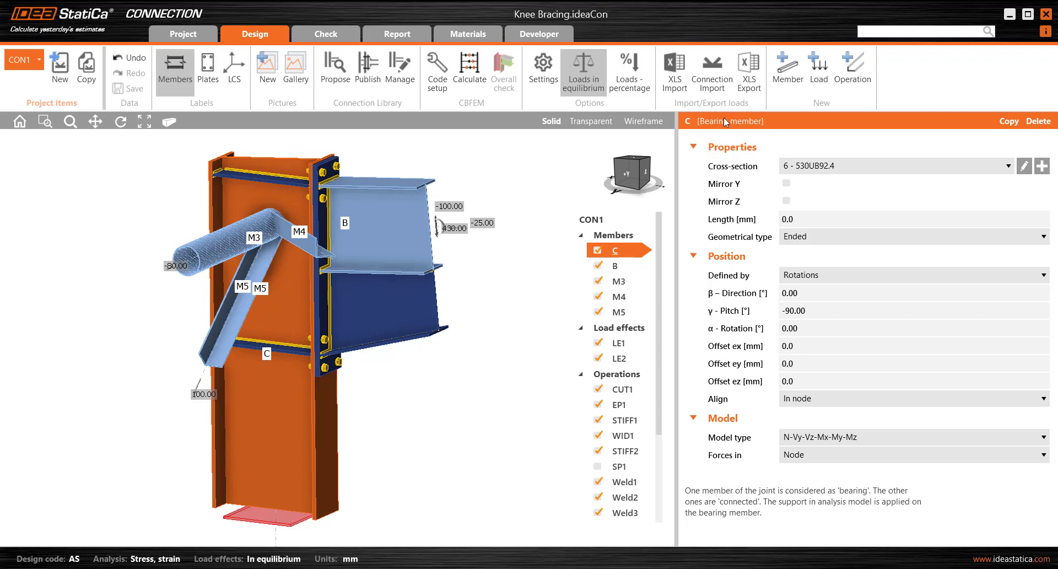
- Select beam B and review its member properties and geometry in the model
middle_drag(302, 487, 308, 474)
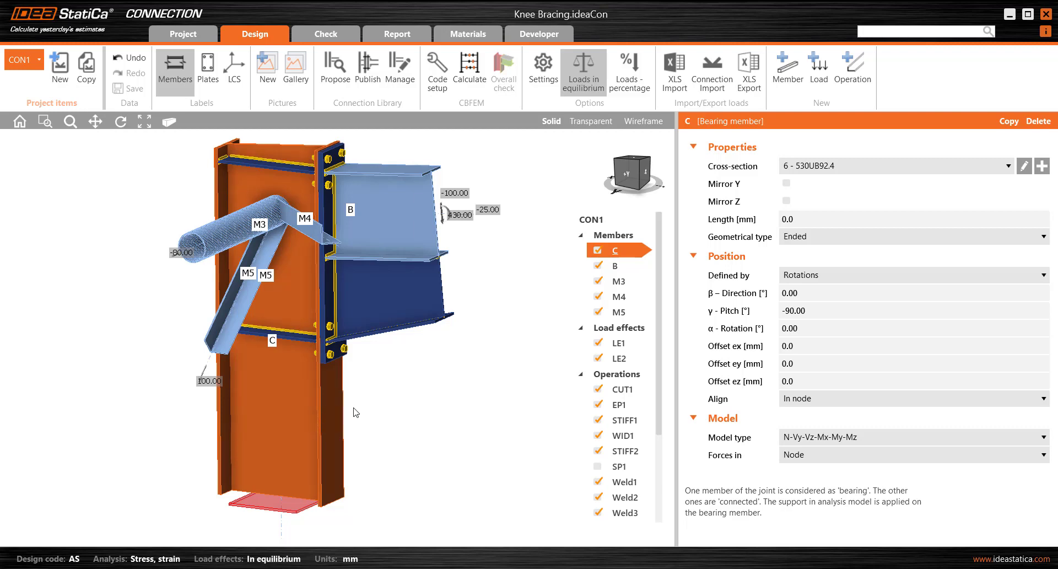
click(387, 330)
right_drag(399, 402, 440, 400)
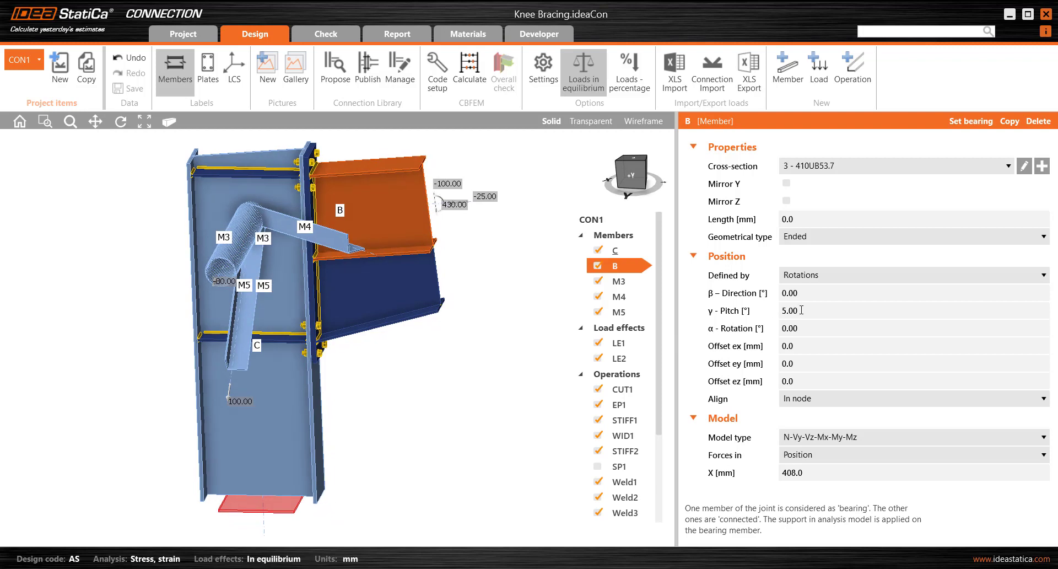
right_drag(481, 371, 433, 327)
scroll(391, 203, up, 2)
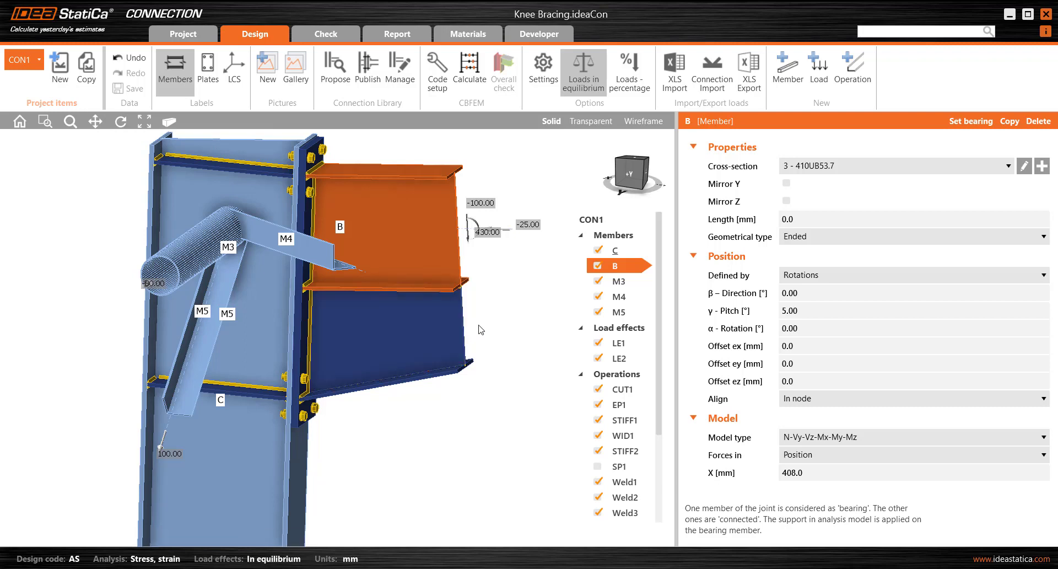
- Open the settings of the widener below beam B and check the available shape options
click(447, 341)
ctrl+middle_drag(458, 425, 475, 446)
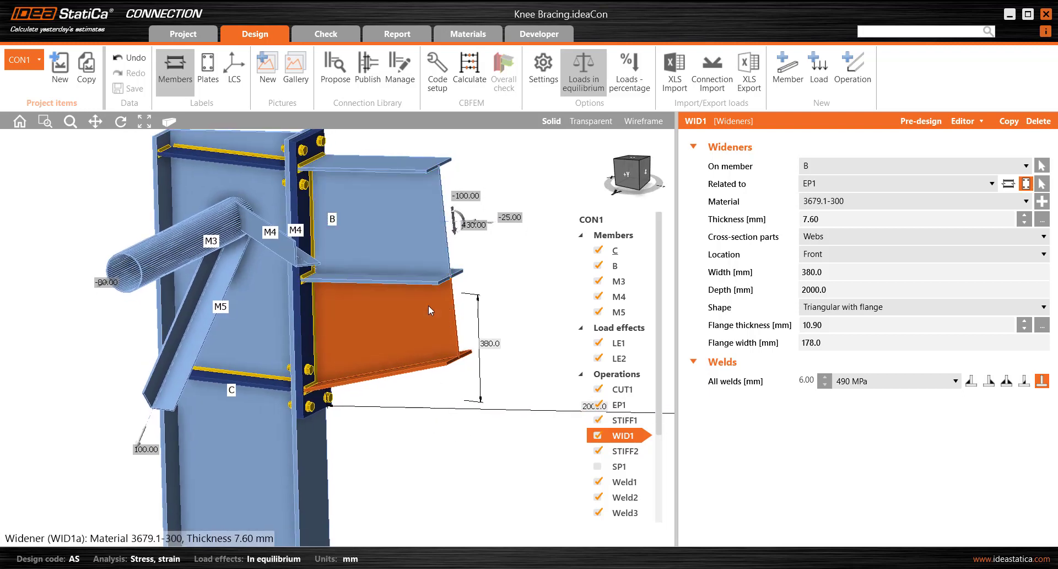
click(835, 308)
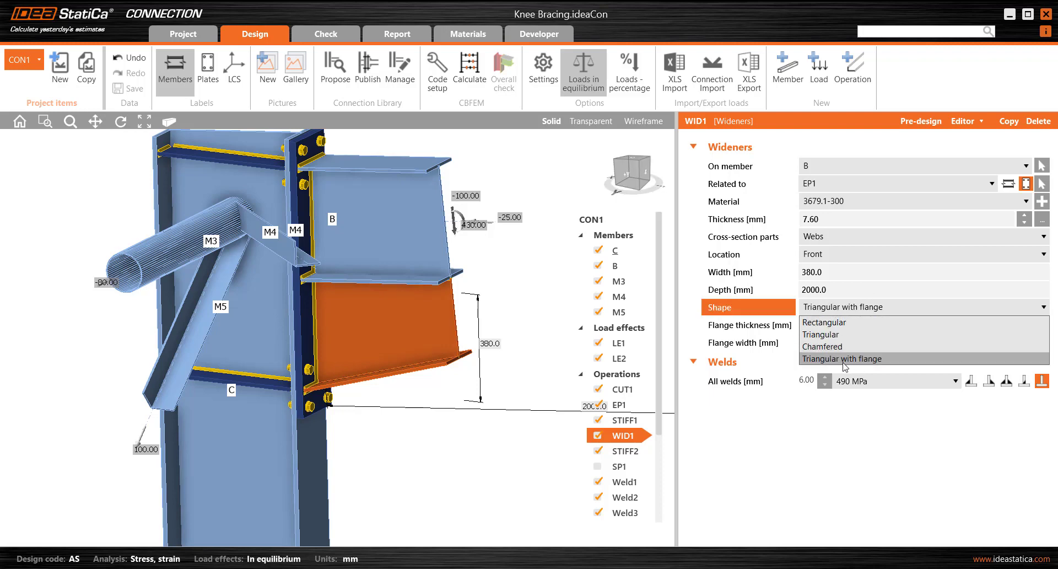
click(822, 430)
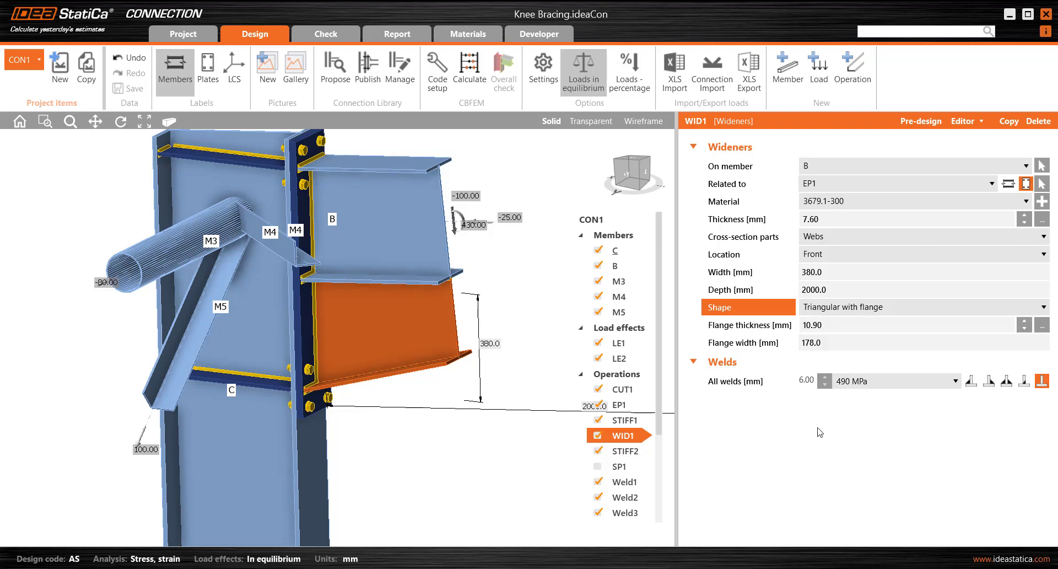
- Review the widener's plate thickness, flange thickness, flange width and material options
click(835, 217)
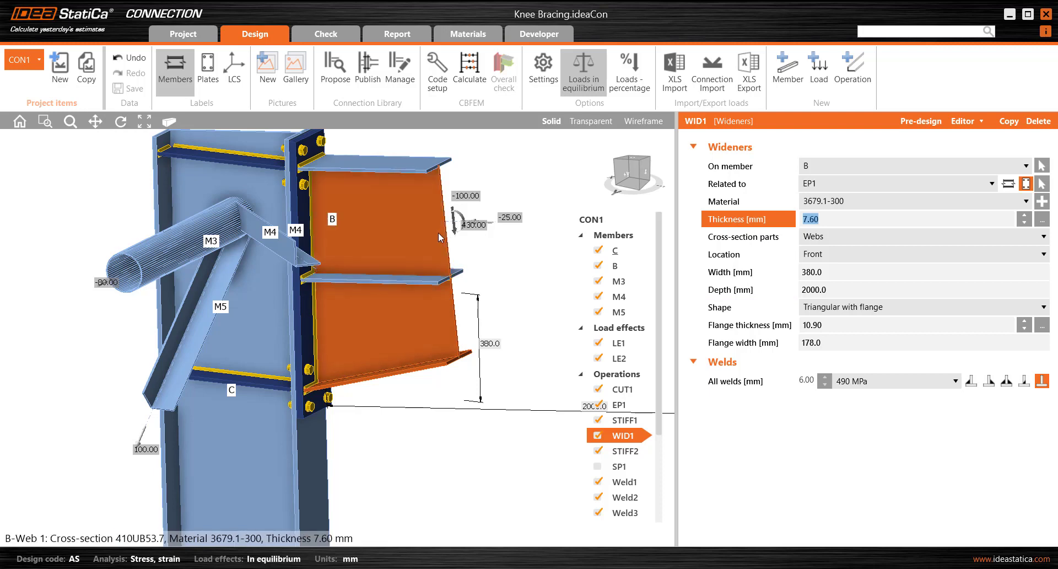
click(774, 328)
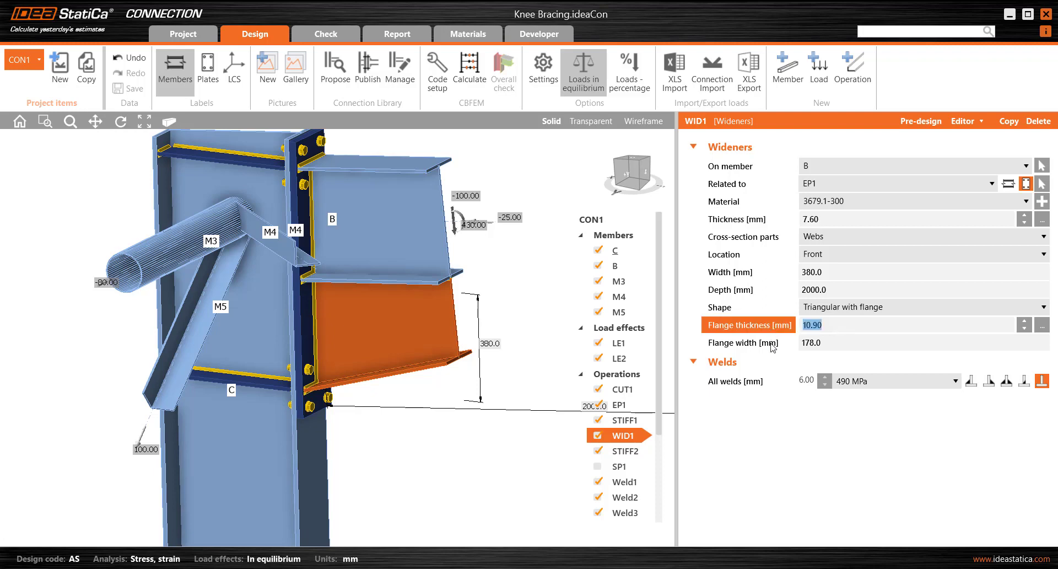
click(824, 343)
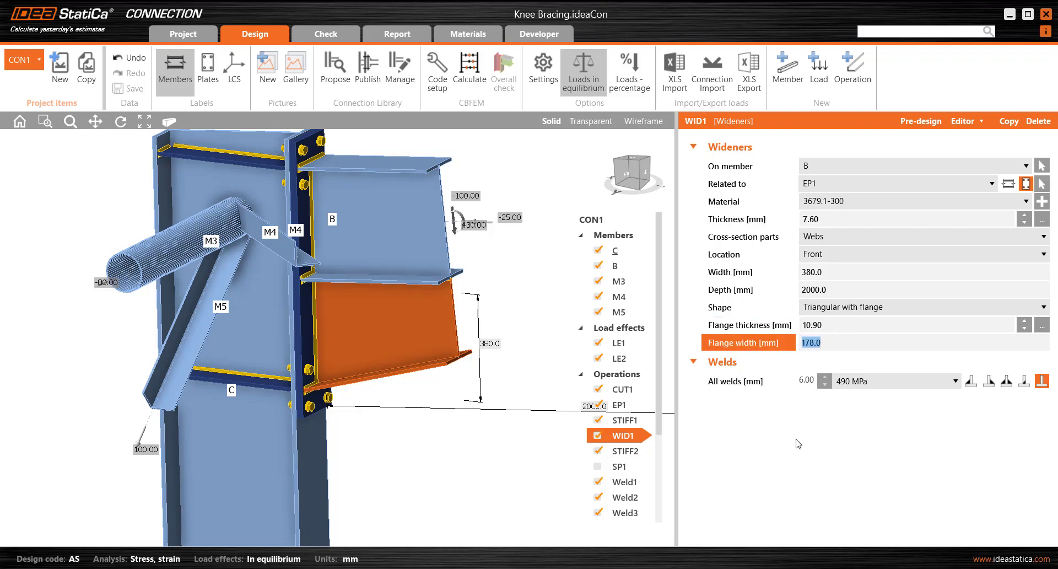
click(852, 204)
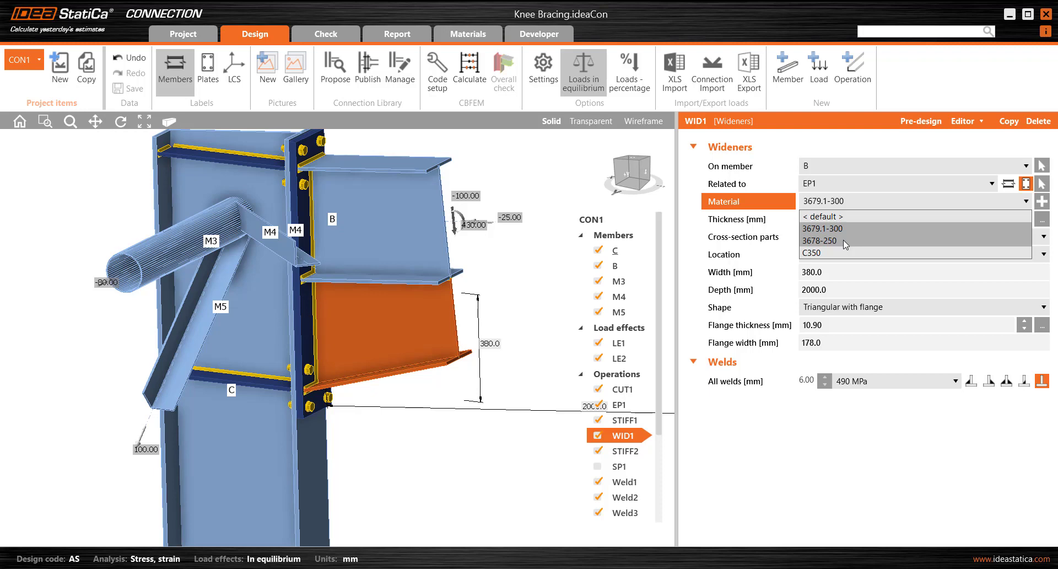
click(802, 494)
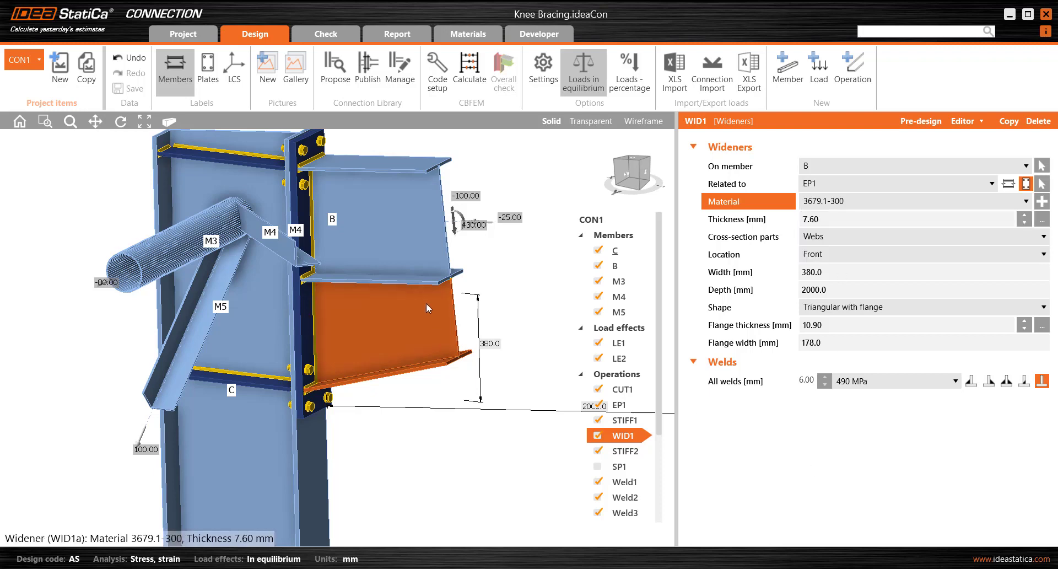
- Examine the widener and its weld to beam B's lower flange from above and below
right_drag(428, 370, 422, 330)
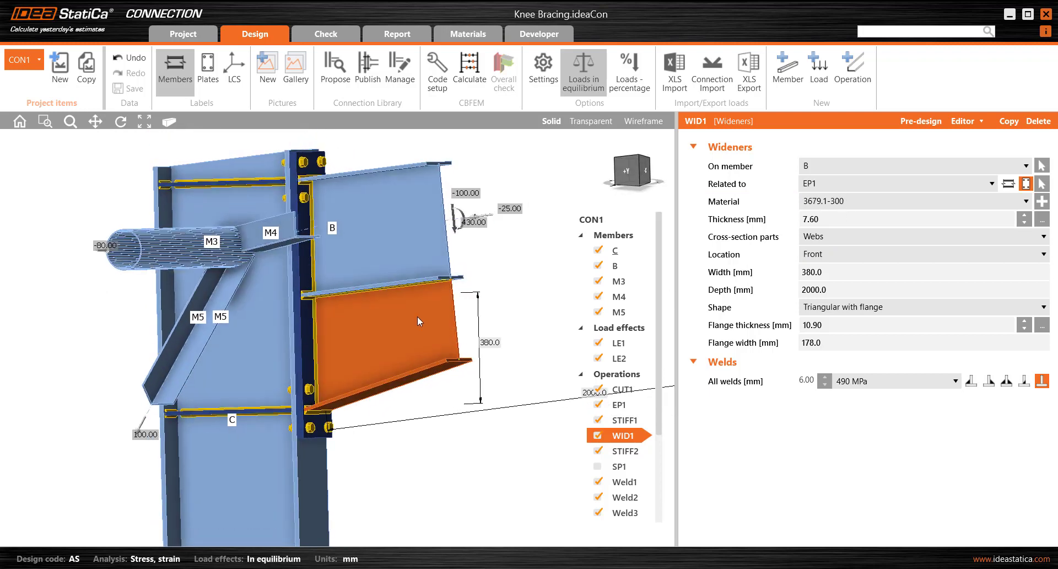
right_drag(386, 339, 398, 383)
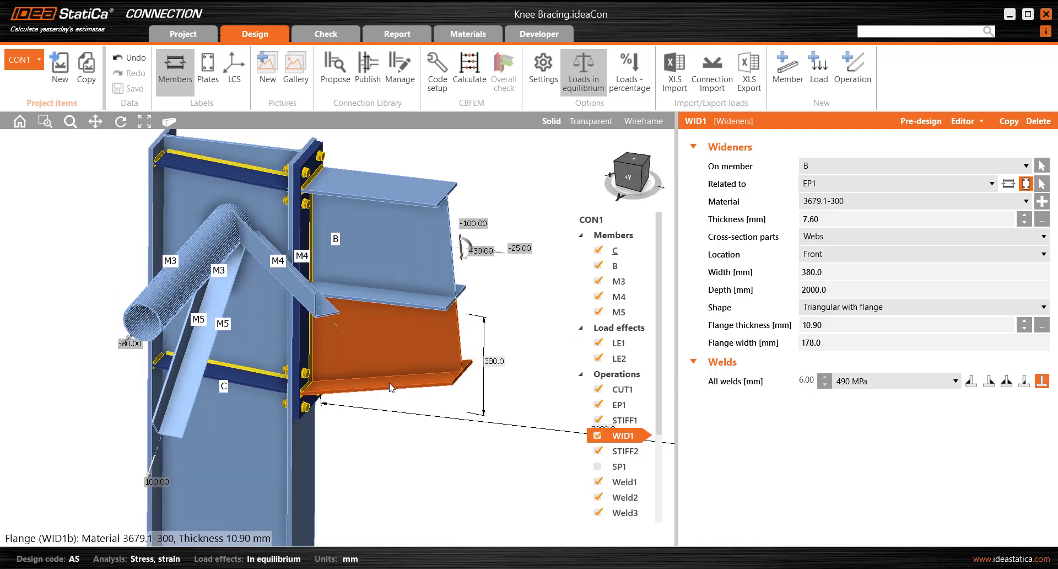
scroll(392, 336, up, 2)
right_drag(370, 352, 406, 251)
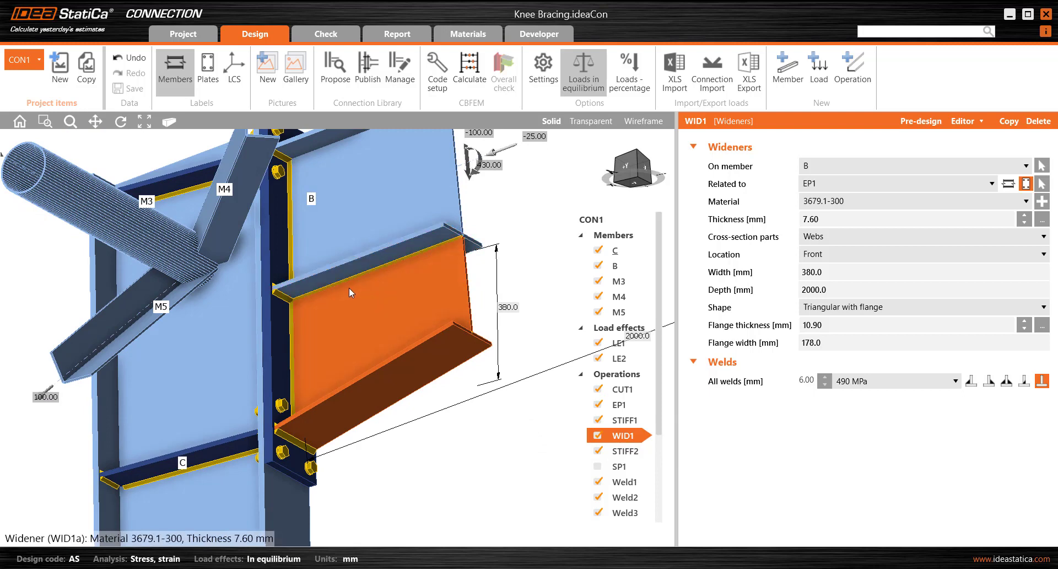
scroll(431, 247, up, 1)
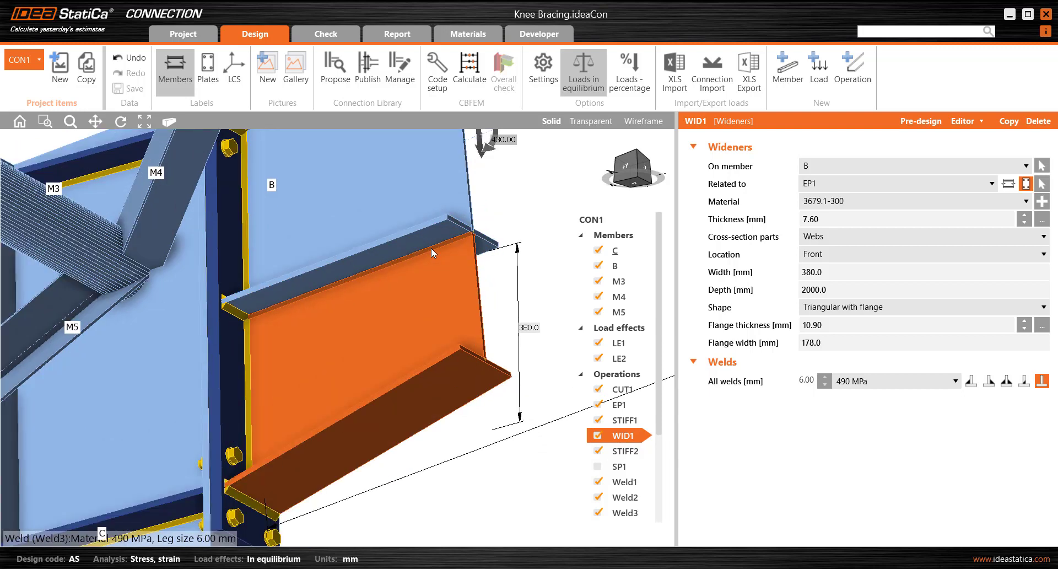
right_drag(408, 286, 292, 351)
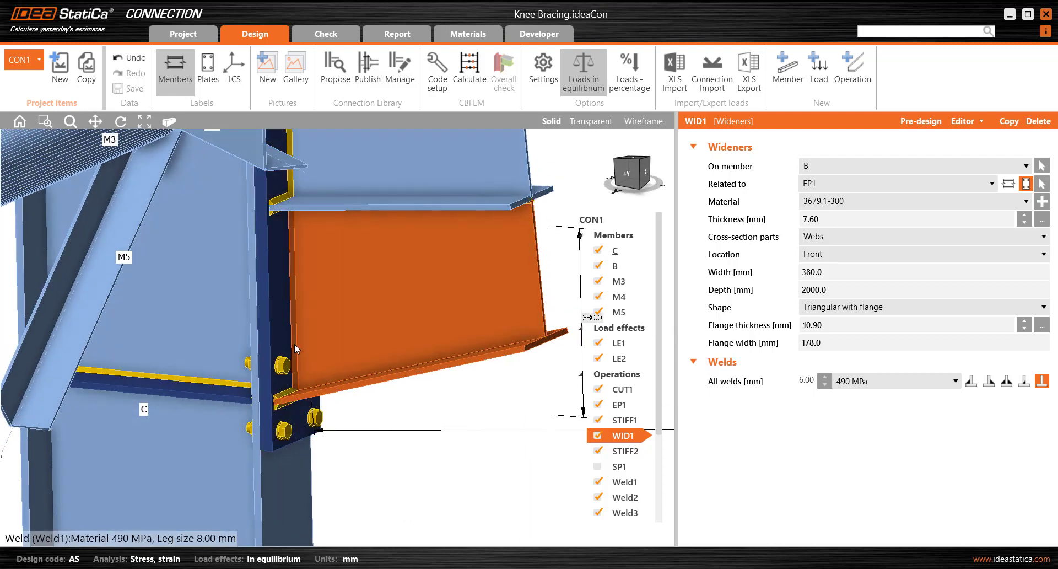
- Examine where the widener's flange meets the end plate up close, and look over the full joint
scroll(288, 404, up, 2)
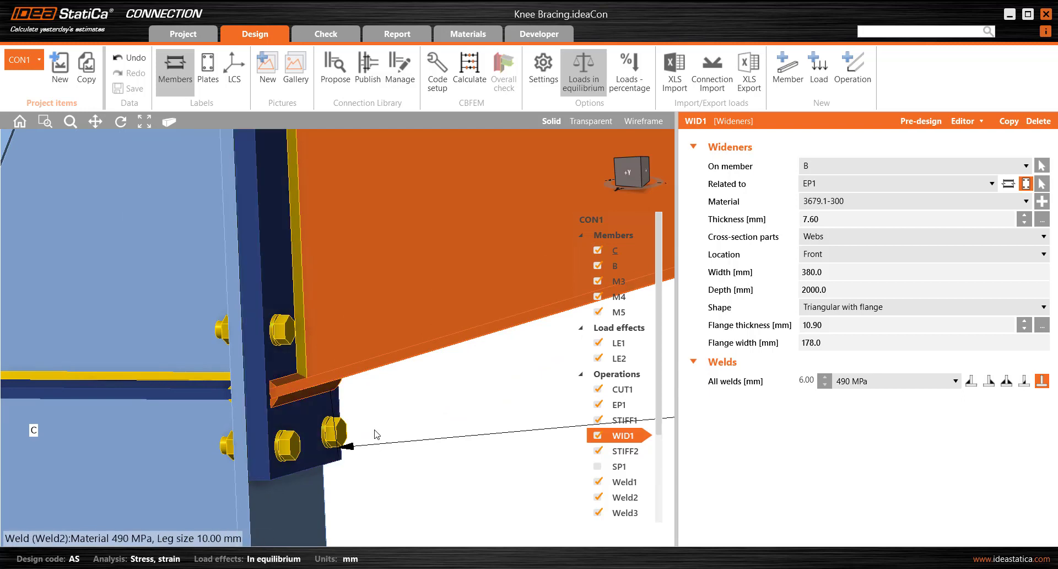
right_drag(427, 423, 484, 272)
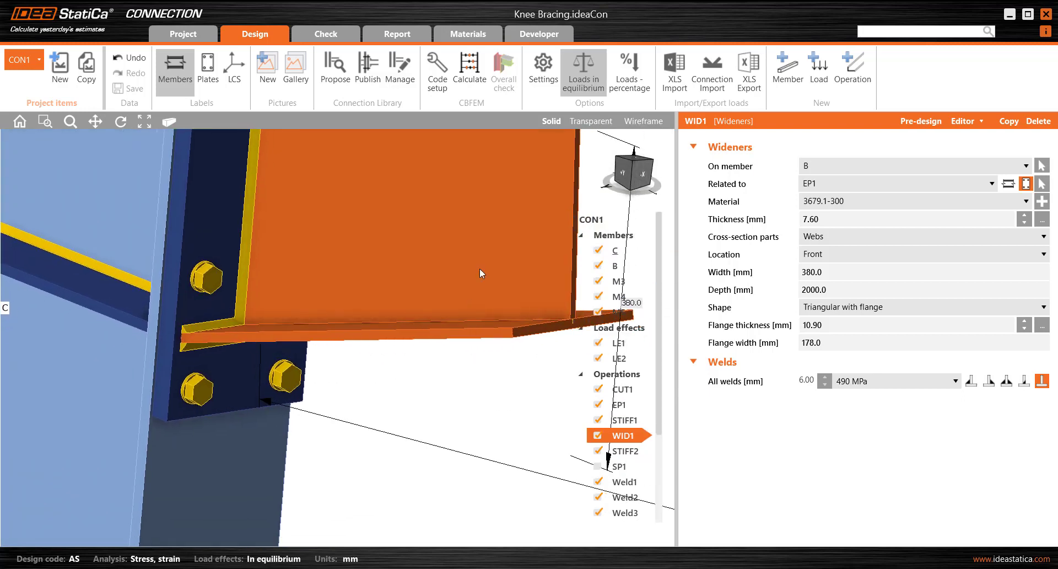
middle_drag(443, 256, 373, 268)
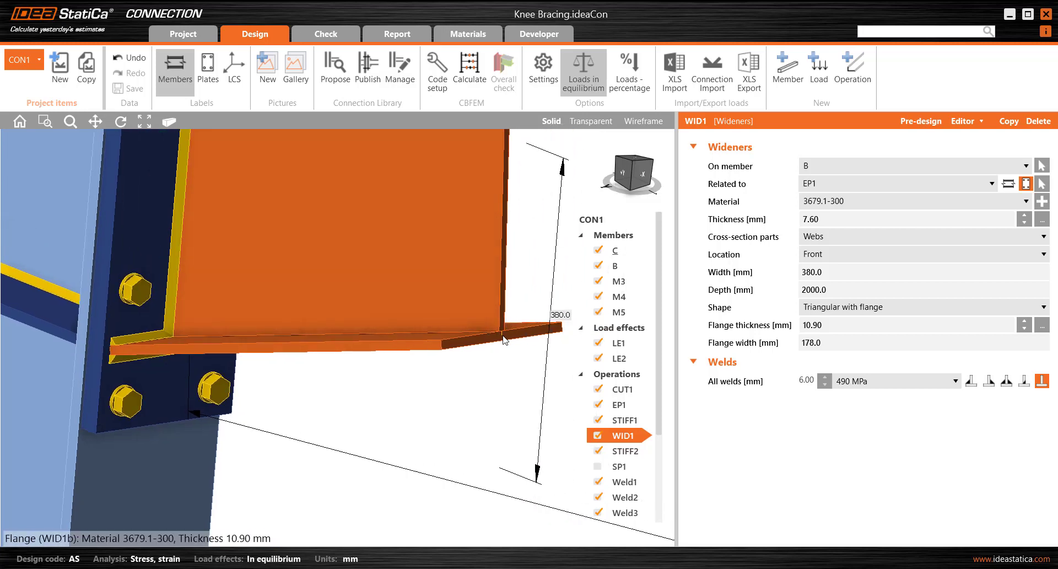
scroll(428, 396, down, 3)
scroll(472, 451, down, 3)
right_drag(513, 504, 363, 239)
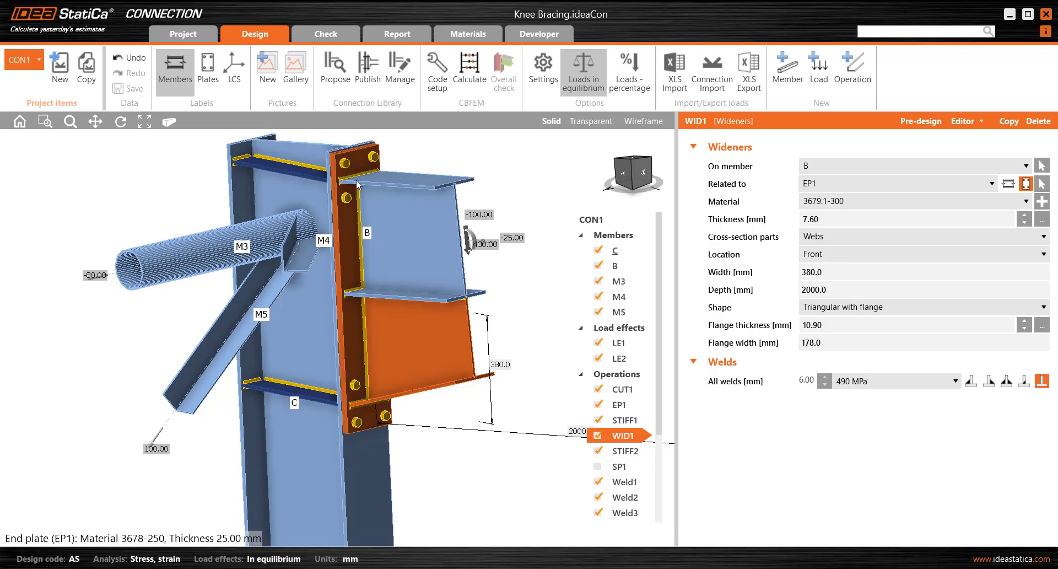
right_drag(343, 207, 326, 340)
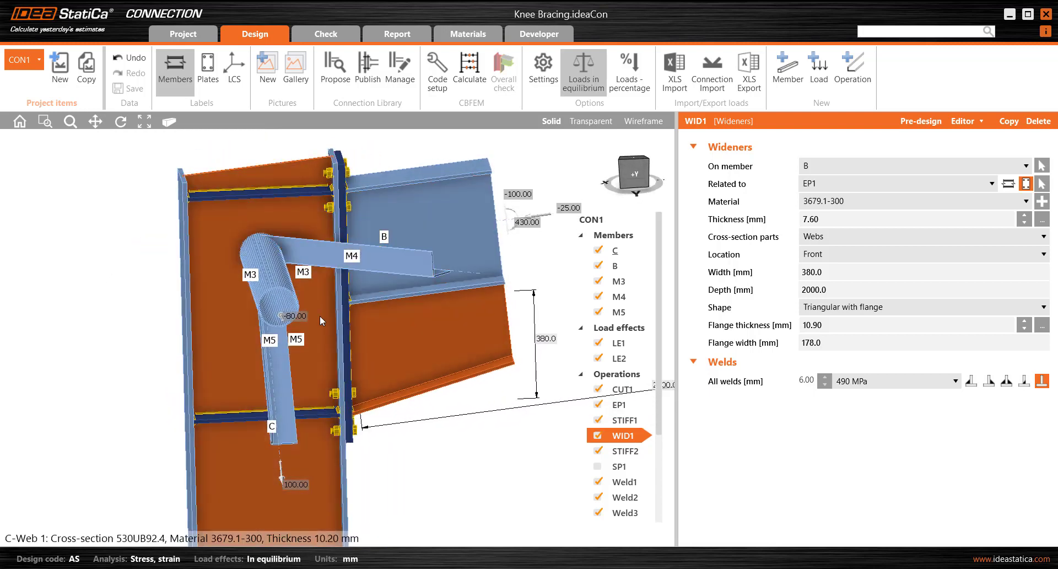
- Open the upper column stiffener and check the manufacturing operation types and its position options, keeping Upper
click(296, 191)
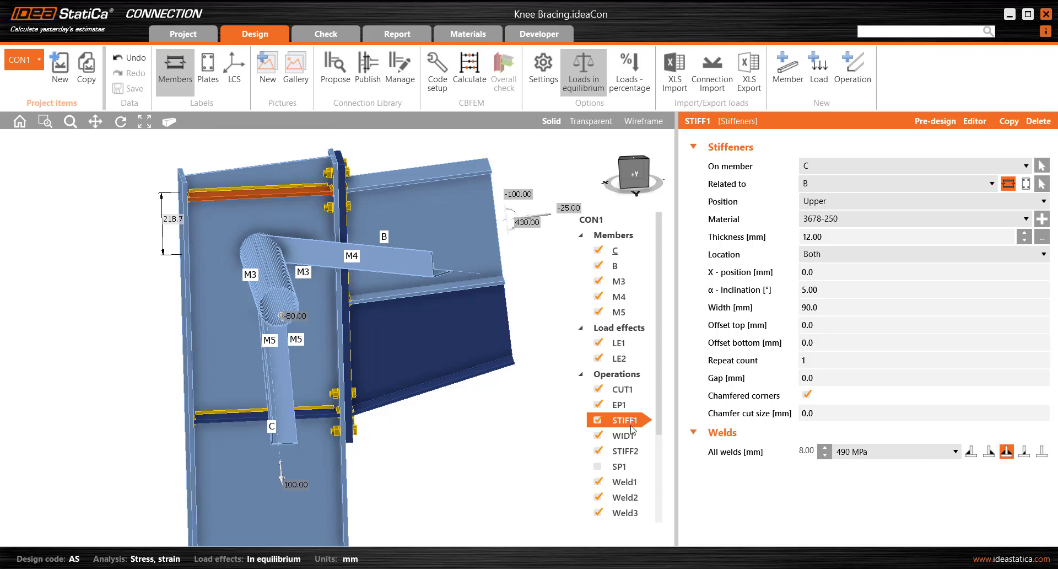
click(854, 75)
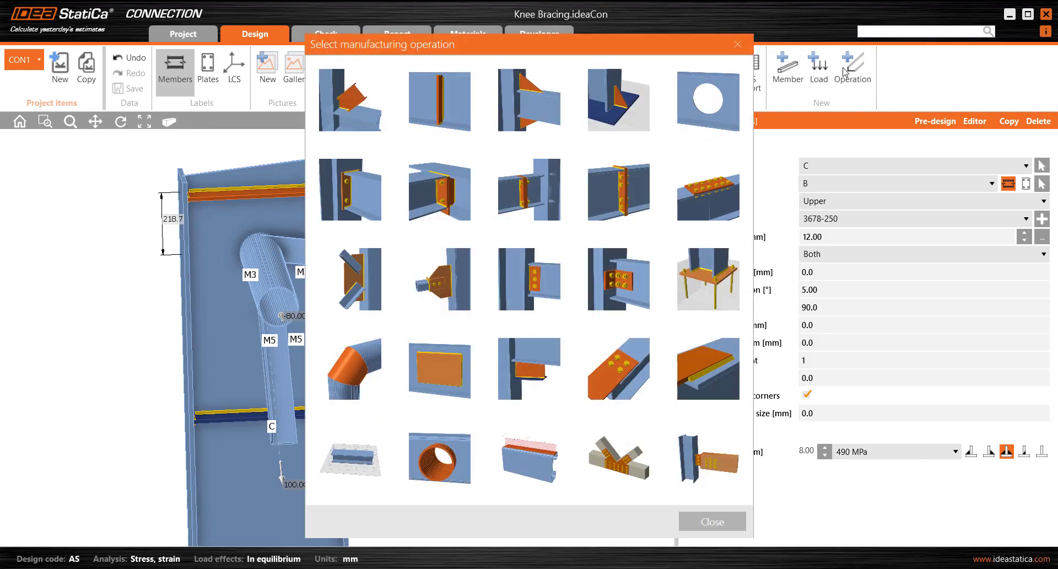
click(738, 45)
click(830, 202)
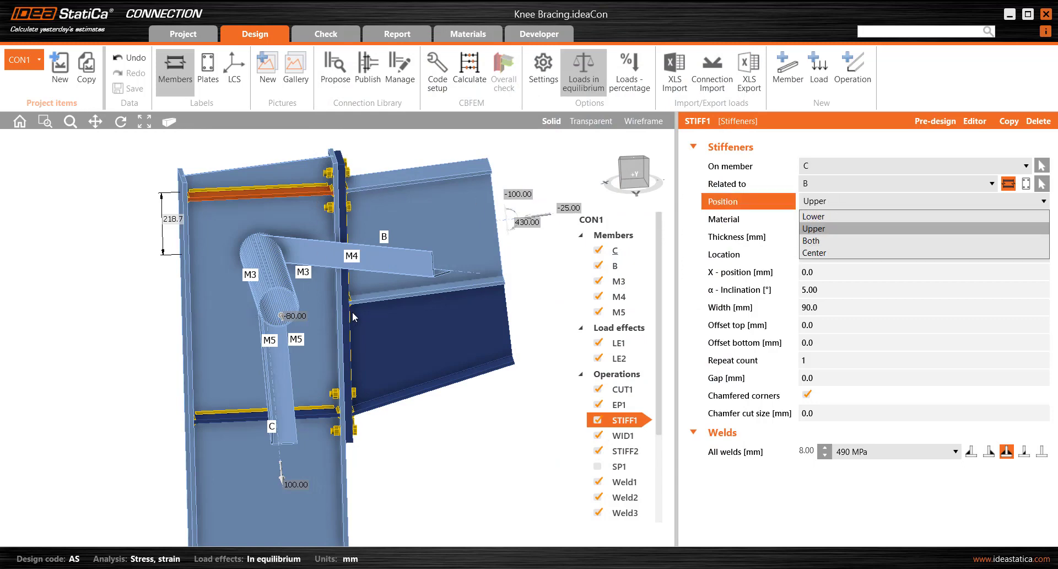
click(821, 229)
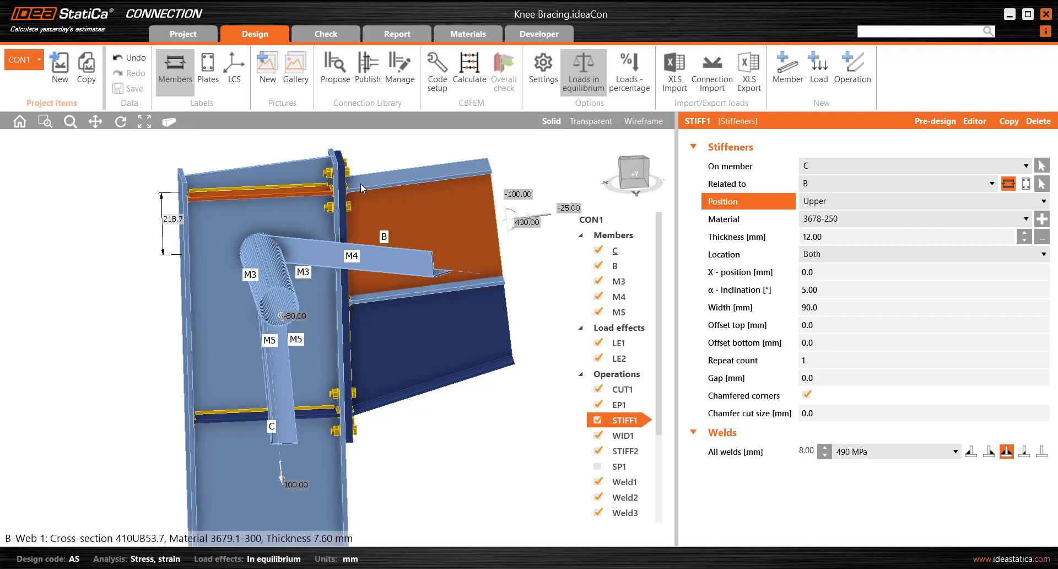
- Open the lower column stiffener and check how it relates to the widener's flange
click(242, 421)
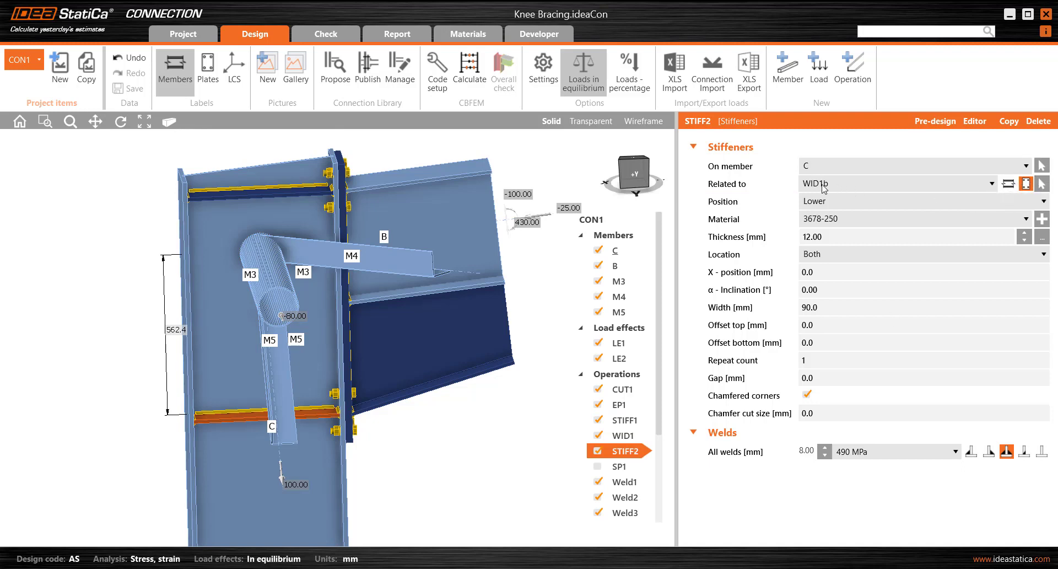
scroll(402, 390, up, 2)
scroll(405, 396, up, 2)
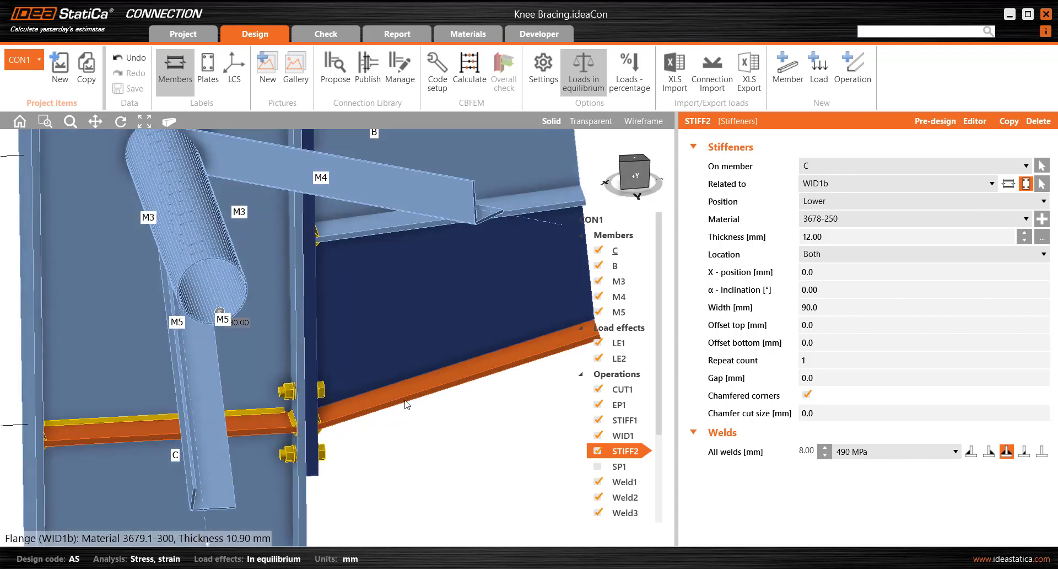
middle_drag(409, 400, 436, 367)
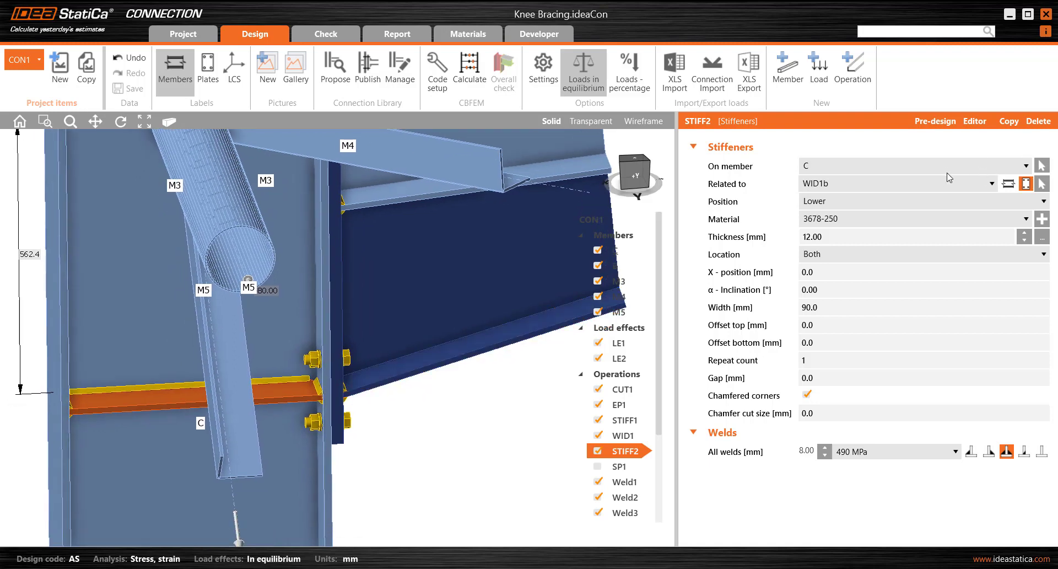
click(994, 184)
click(994, 184)
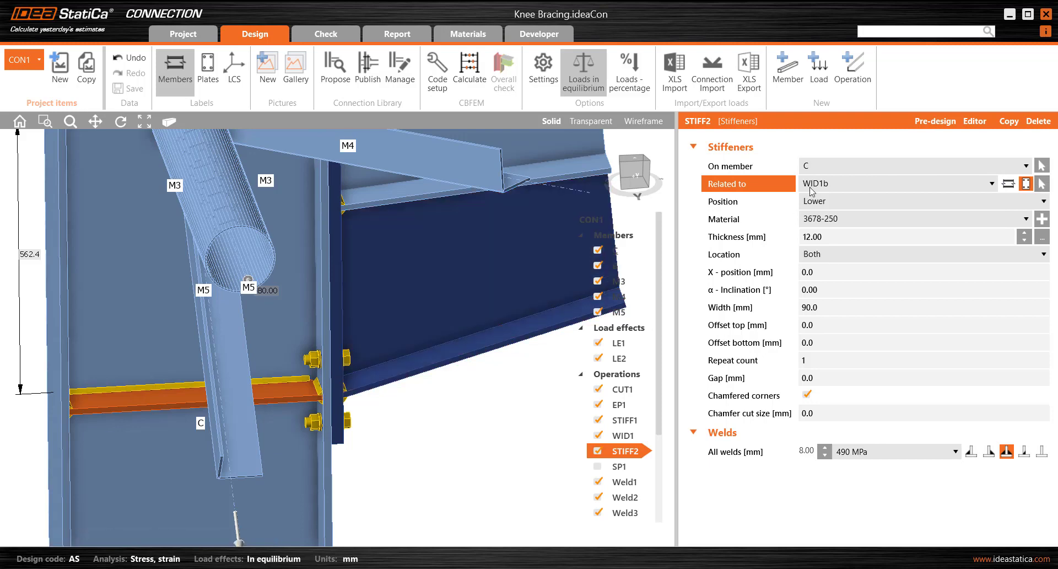
- Examine the column stiffeners and the bracing members M3, M4 and M5 from several angles
mouse_move(433, 386)
right_down()
mouse_move(397, 410)
mouse_move(376, 370)
right_up()
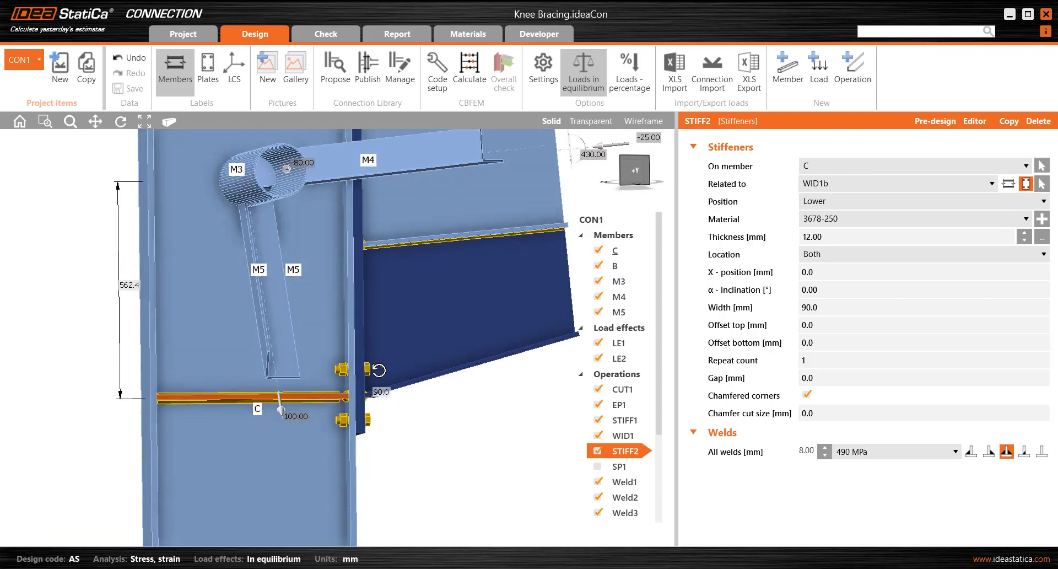
mouse_move(375, 380)
middle_down()
mouse_move(375, 425)
mouse_move(388, 386)
mouse_move(387, 436)
middle_up()
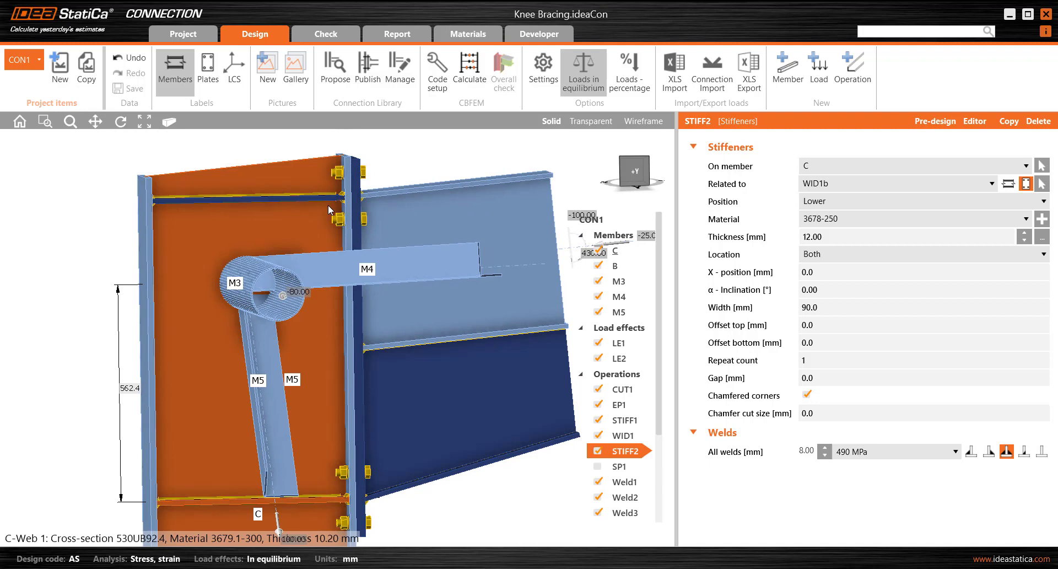
scroll(323, 213, down, 2)
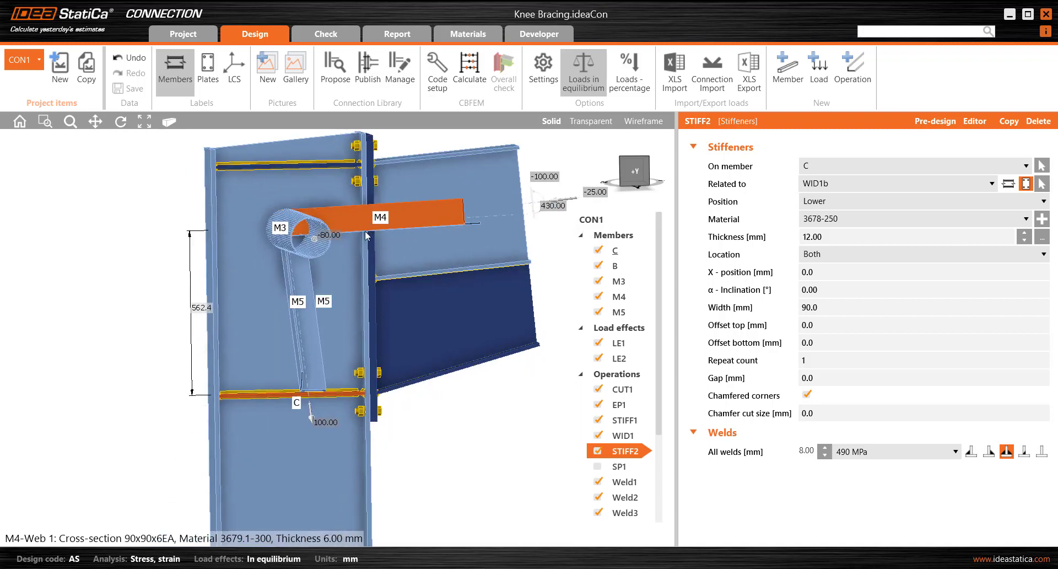
mouse_move(340, 288)
right_down()
mouse_move(373, 284)
mouse_move(353, 298)
right_up()
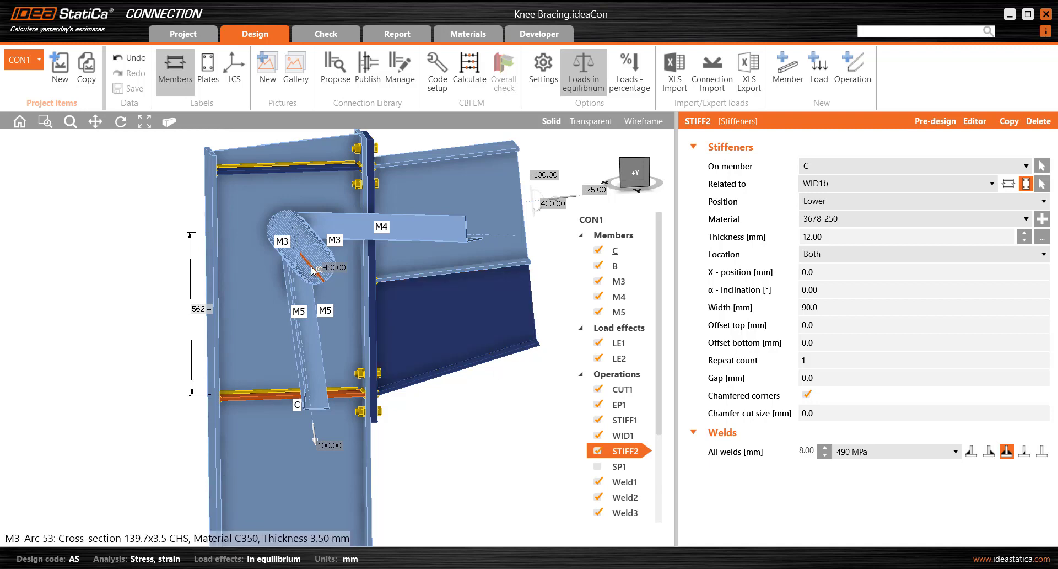
middle_drag(317, 270, 303, 250)
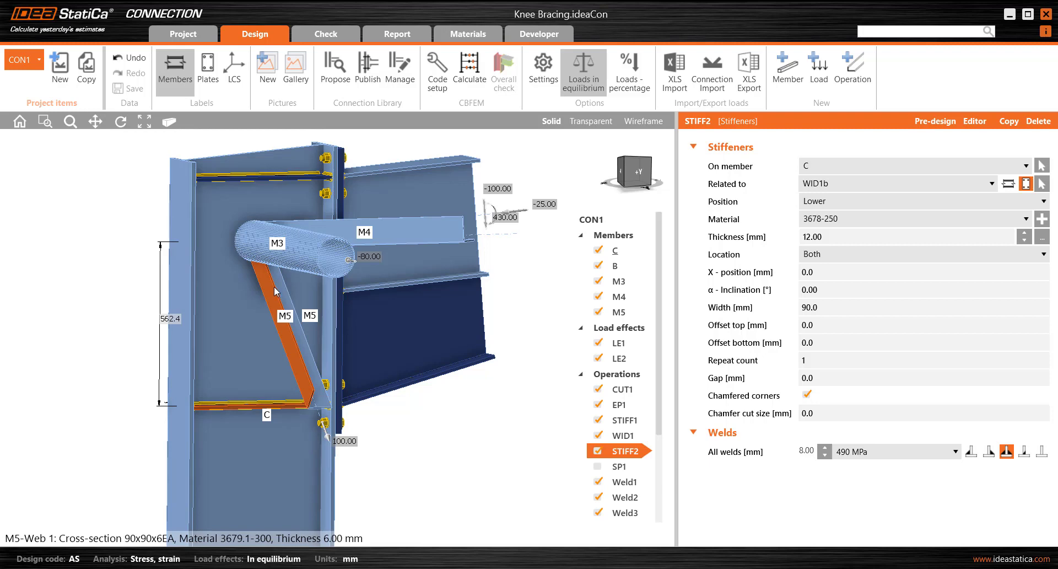
middle_drag(255, 309, 237, 265)
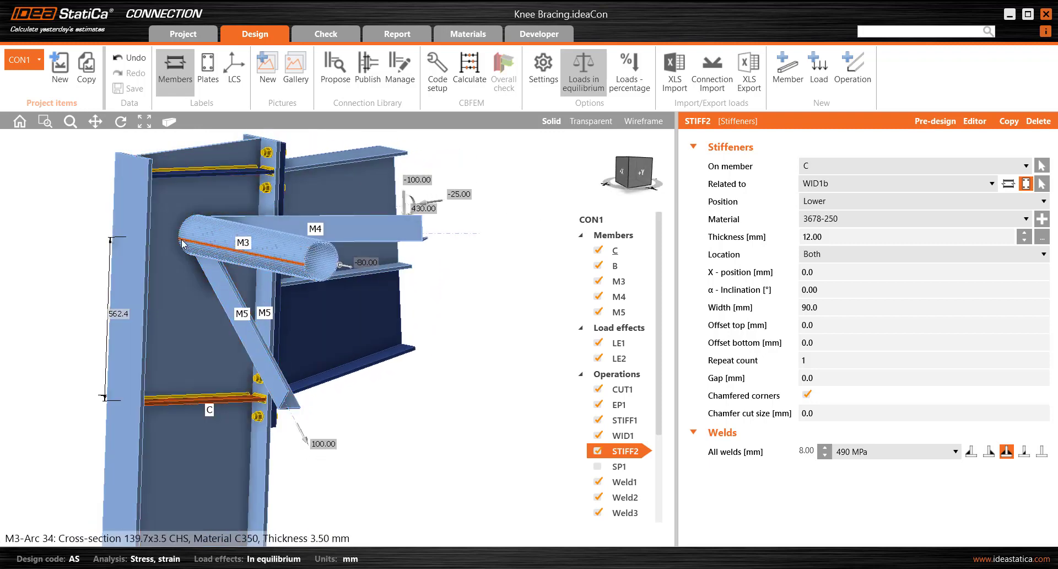
- Add a Connecting plate - beam to beam or column operation and set its member to M3
middle_drag(242, 278, 269, 247)
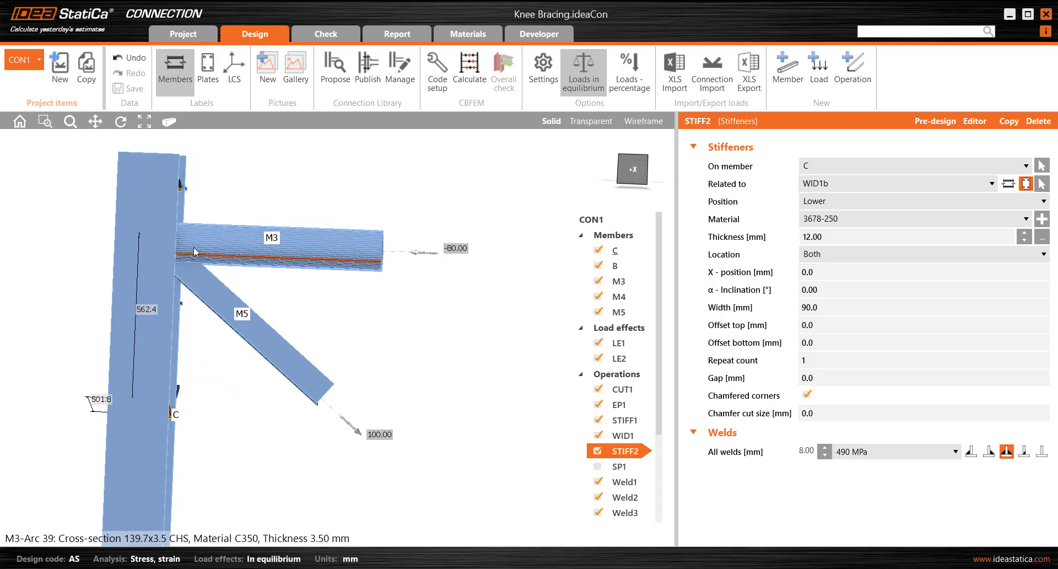
middle_drag(222, 240, 185, 210)
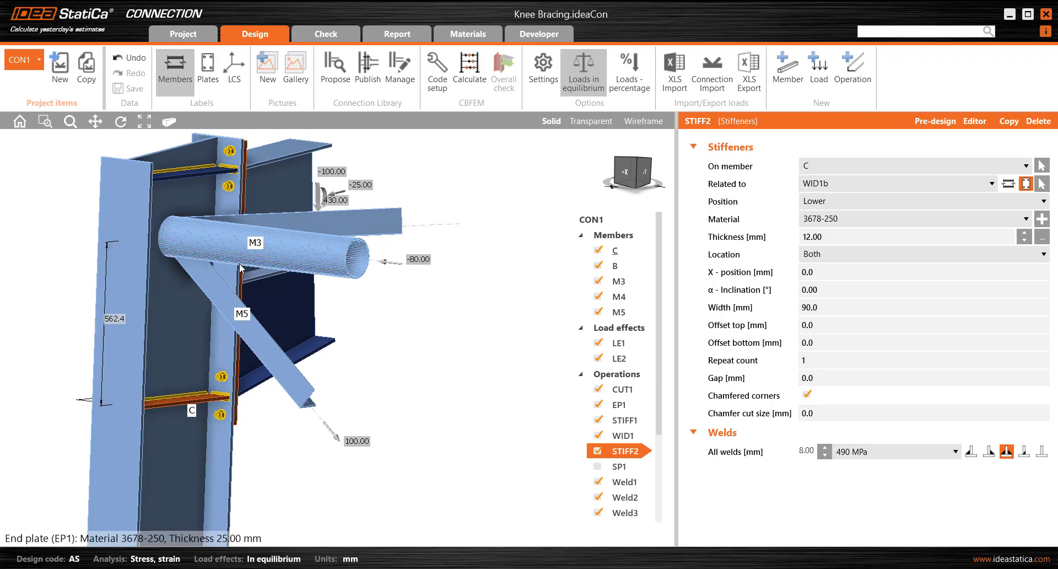
middle_drag(200, 257, 254, 248)
scroll(251, 250, down, 3)
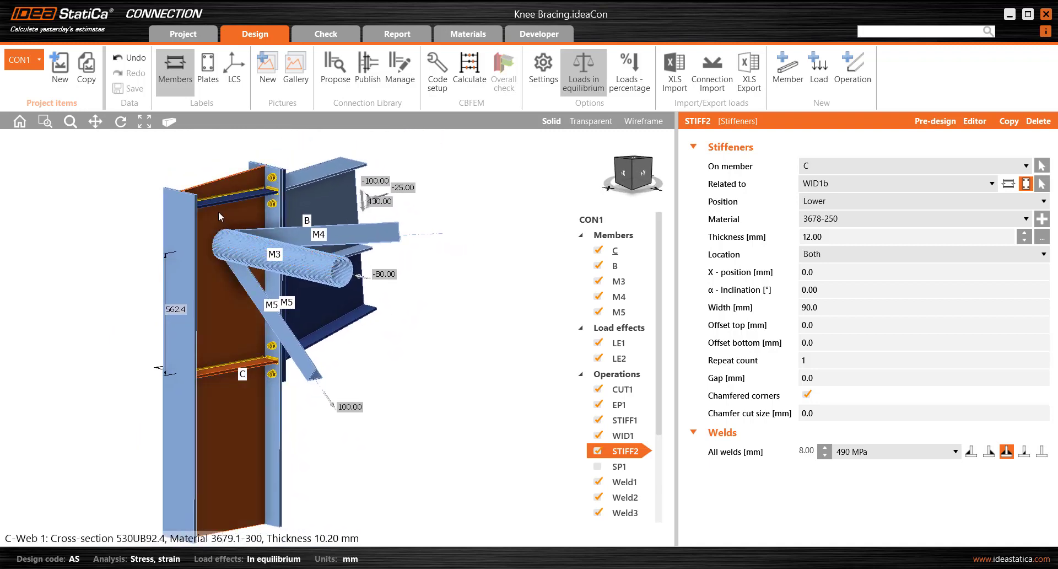
middle_drag(232, 309, 227, 295)
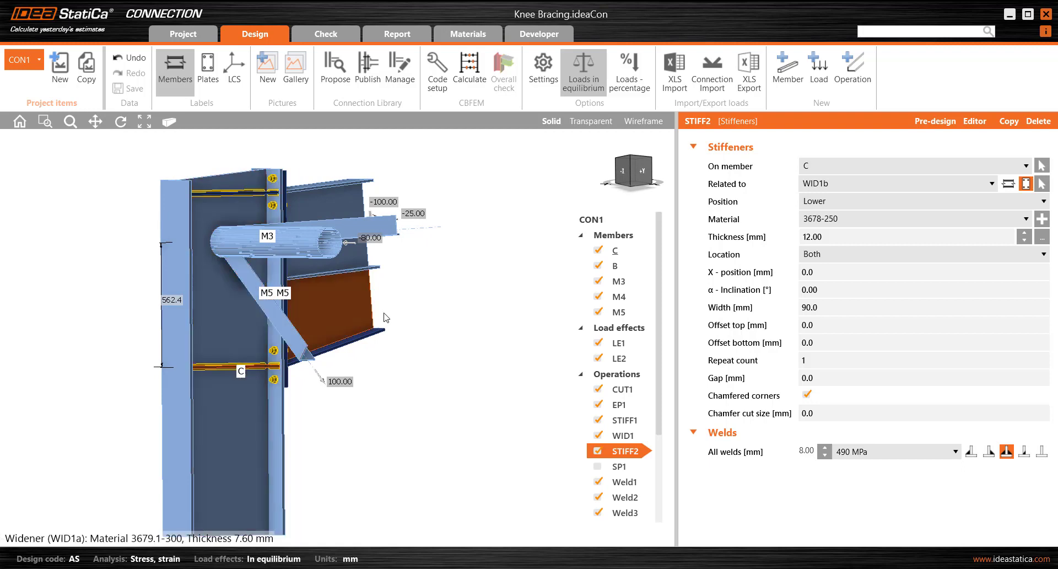
click(853, 74)
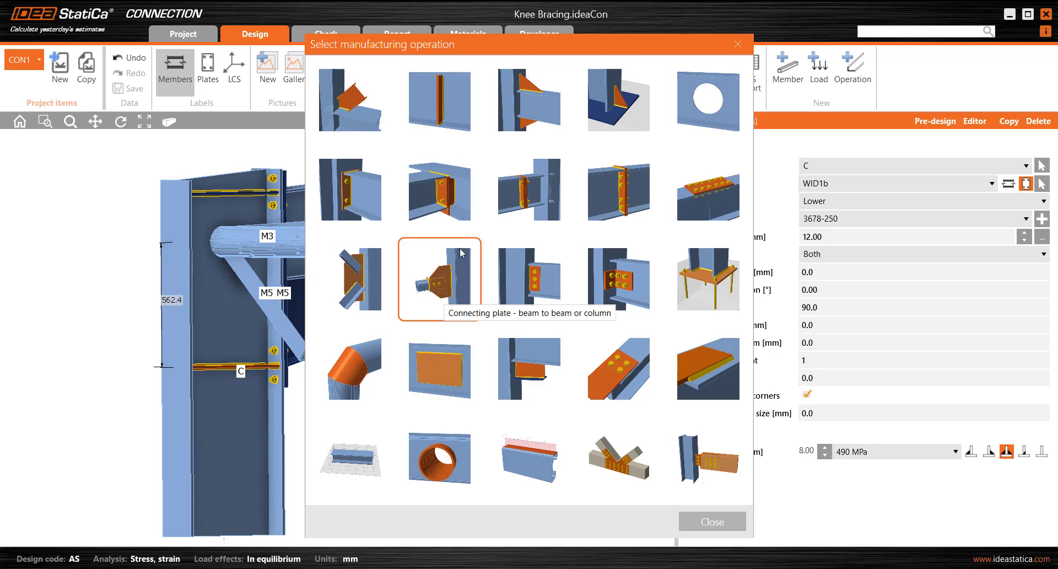
click(460, 293)
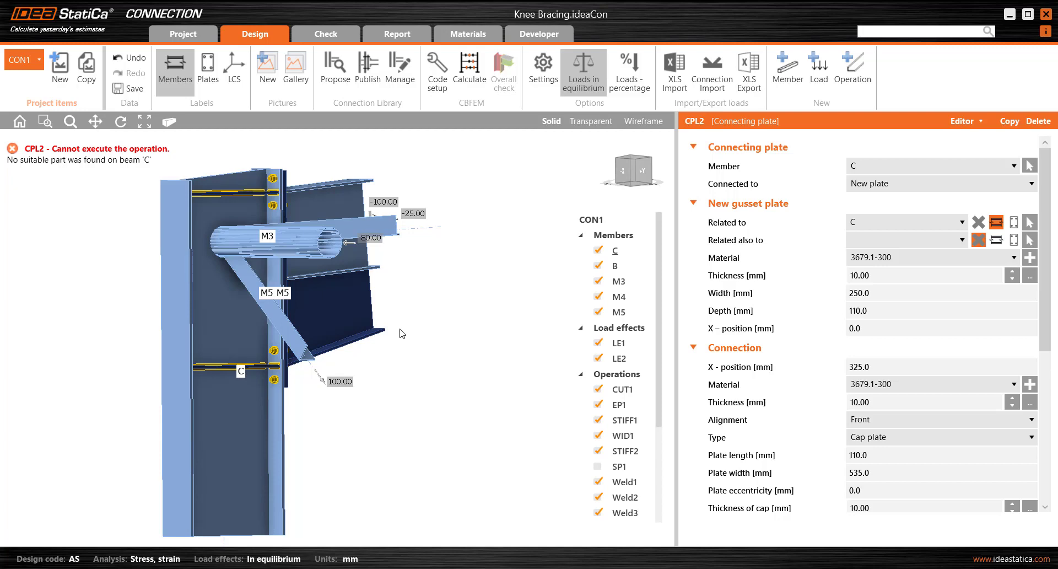
middle_drag(246, 298, 268, 305)
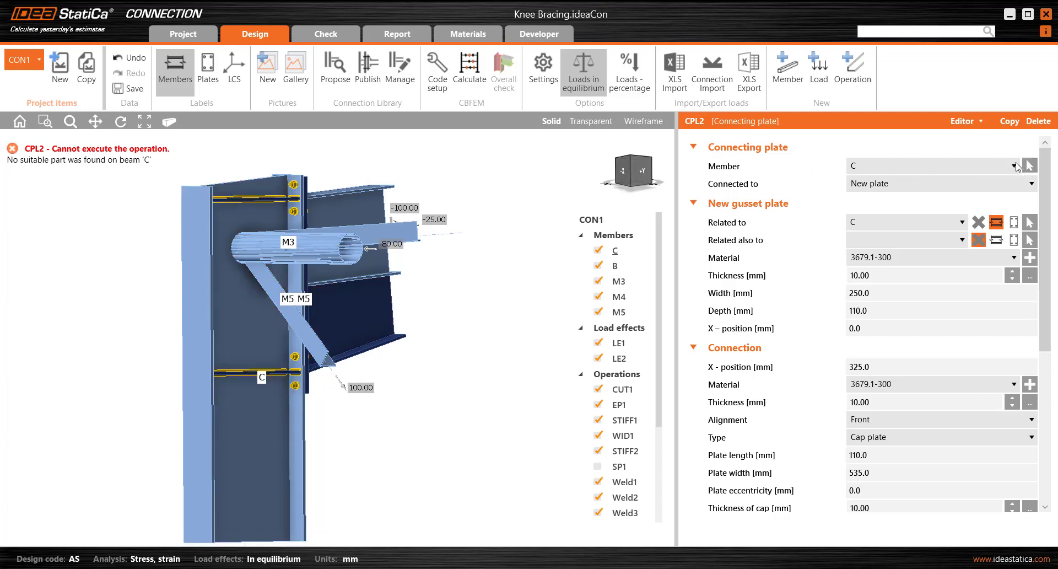
click(1029, 166)
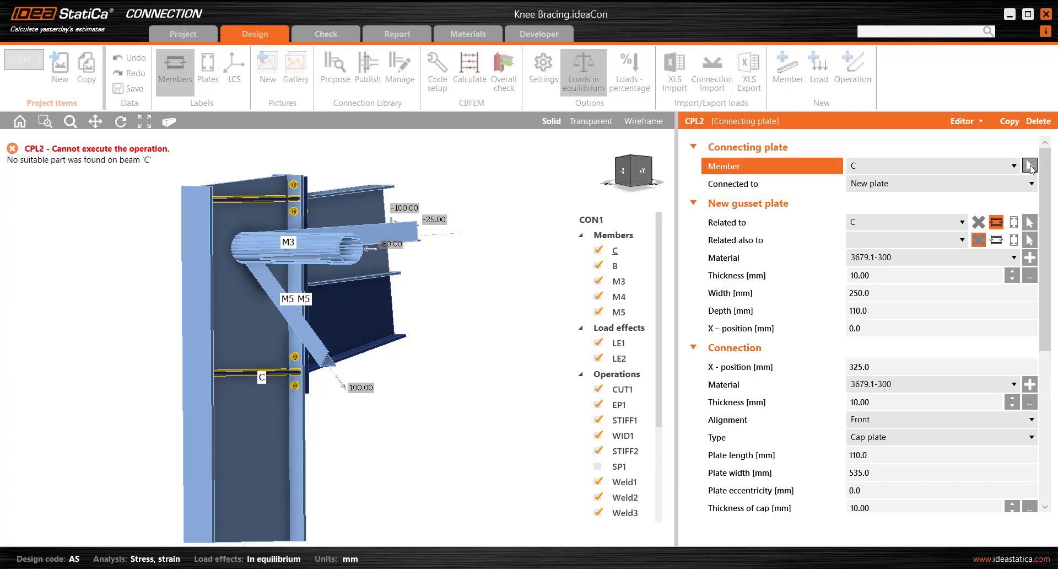
click(318, 251)
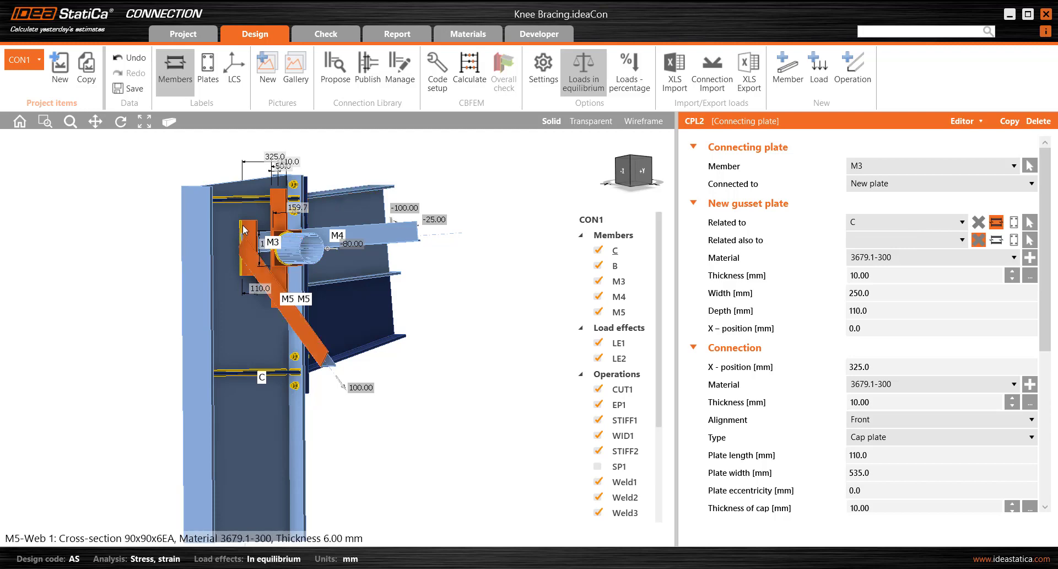
- Check which members the new gusset plate can relate to, keeping C, and turn off the member labels
click(963, 224)
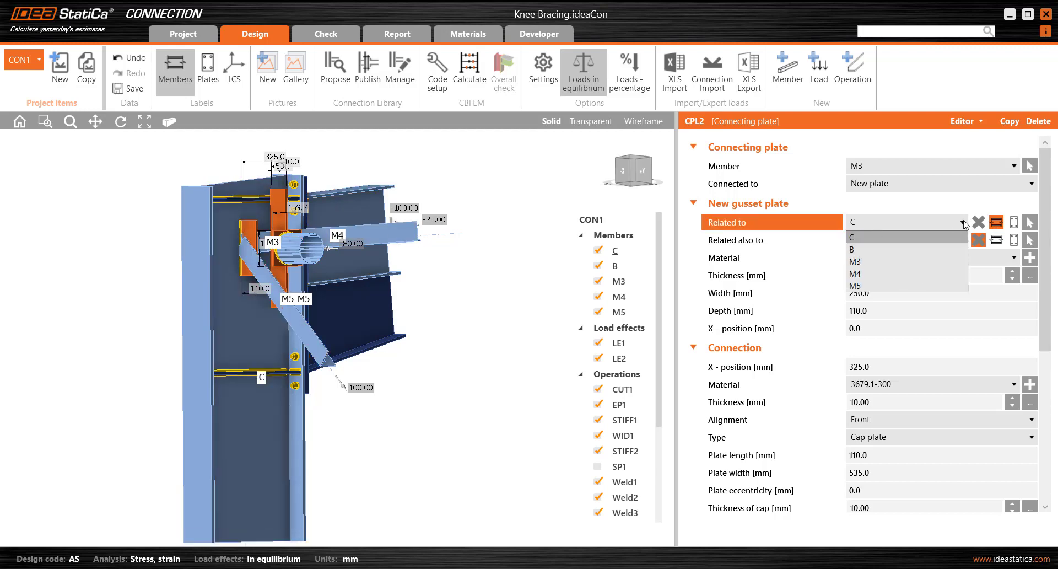
click(963, 222)
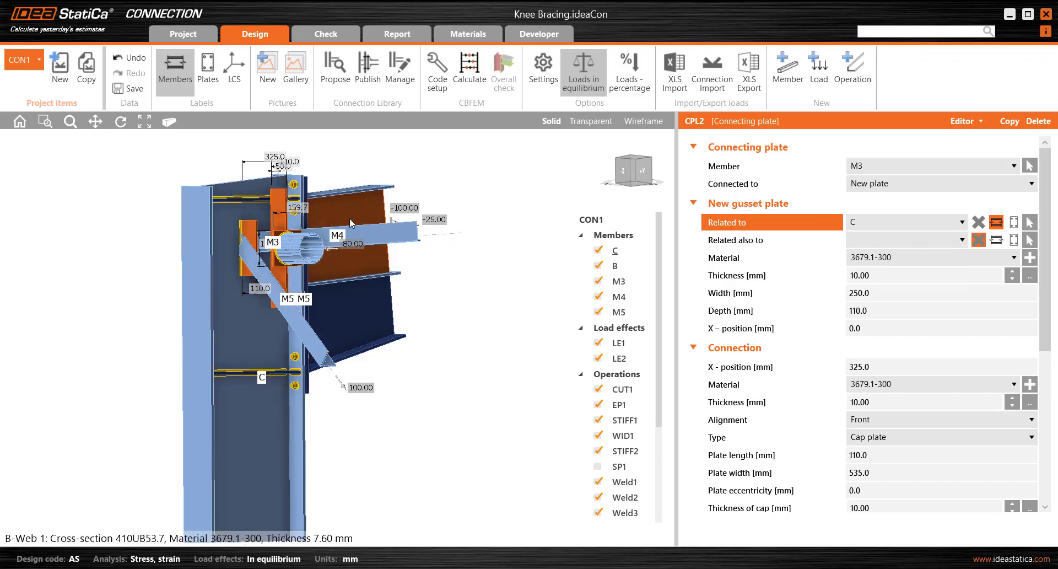
right_drag(349, 220, 349, 374)
mouse_move(500, 448)
right_down()
mouse_move(524, 443)
mouse_move(500, 438)
right_up()
right_drag(376, 338, 302, 331)
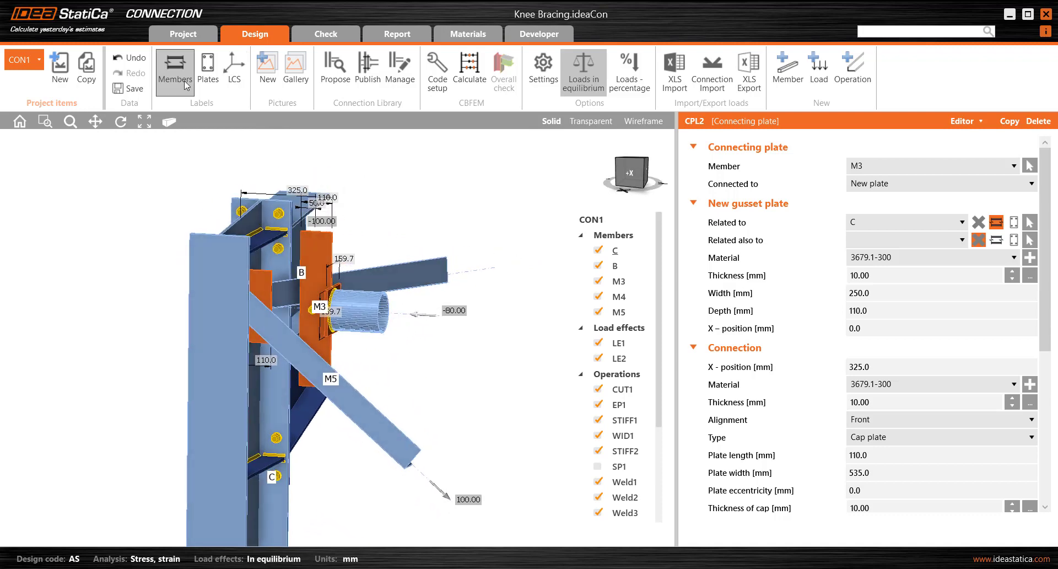
right_drag(413, 325, 359, 312)
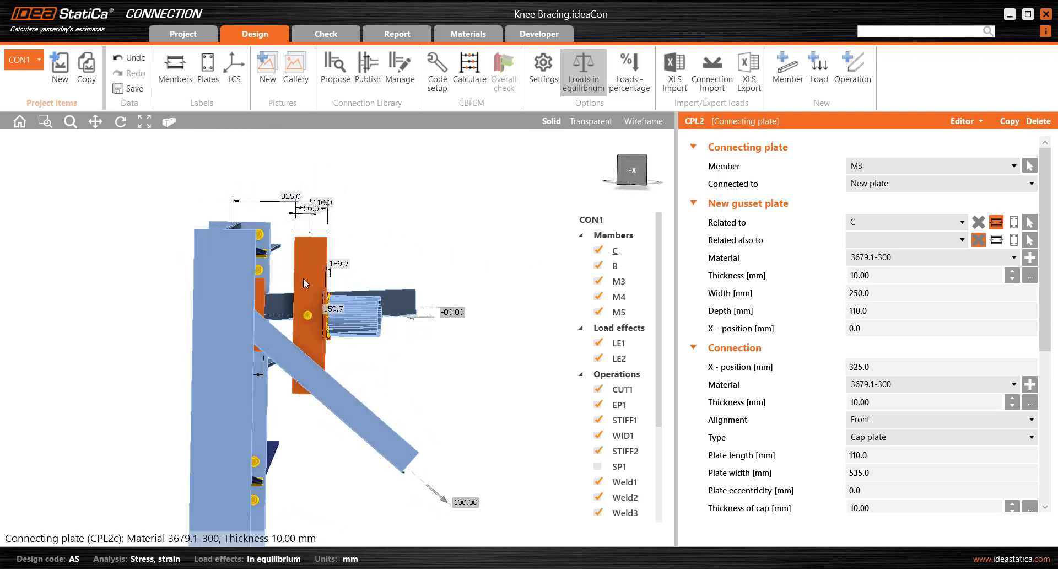
- Set the width of M3's connecting plate to 200 mm
click(898, 475)
text(2)
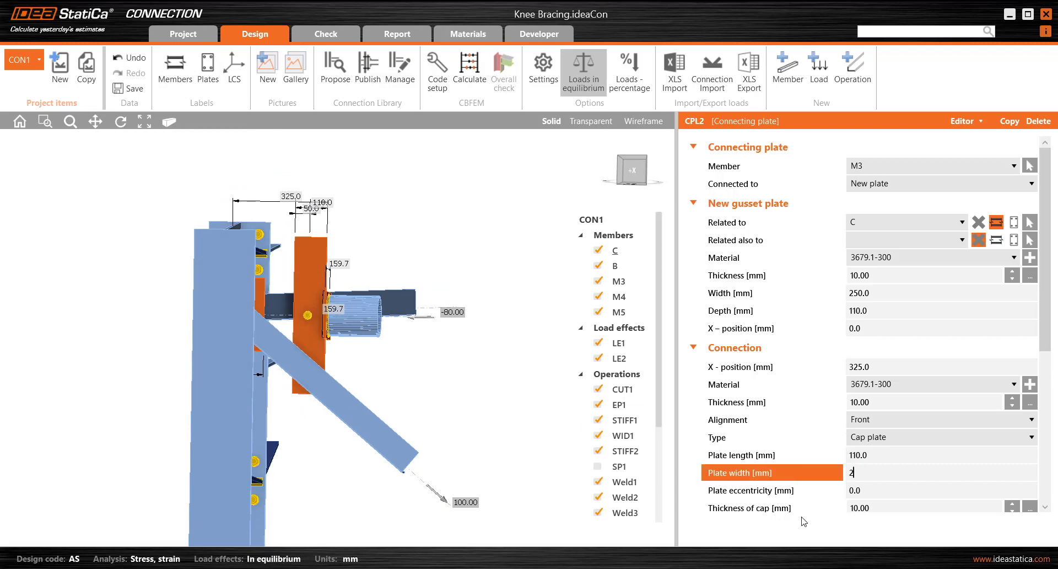
text(00)
key(Tab)
- Change the cap plate shape on the end of M3 to Circle
right_drag(353, 350, 298, 380)
scroll(900, 338, down, 4)
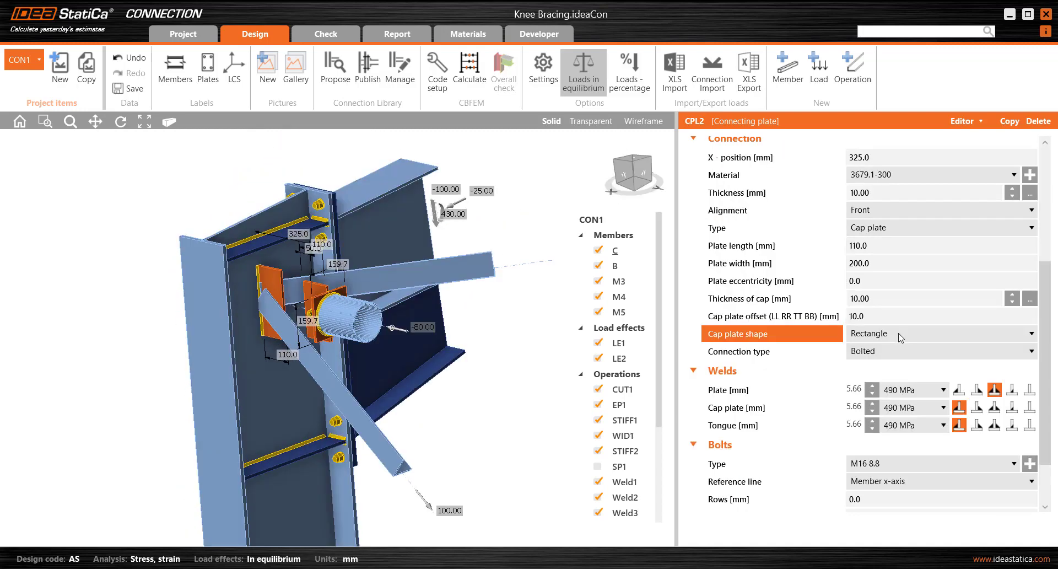
click(901, 338)
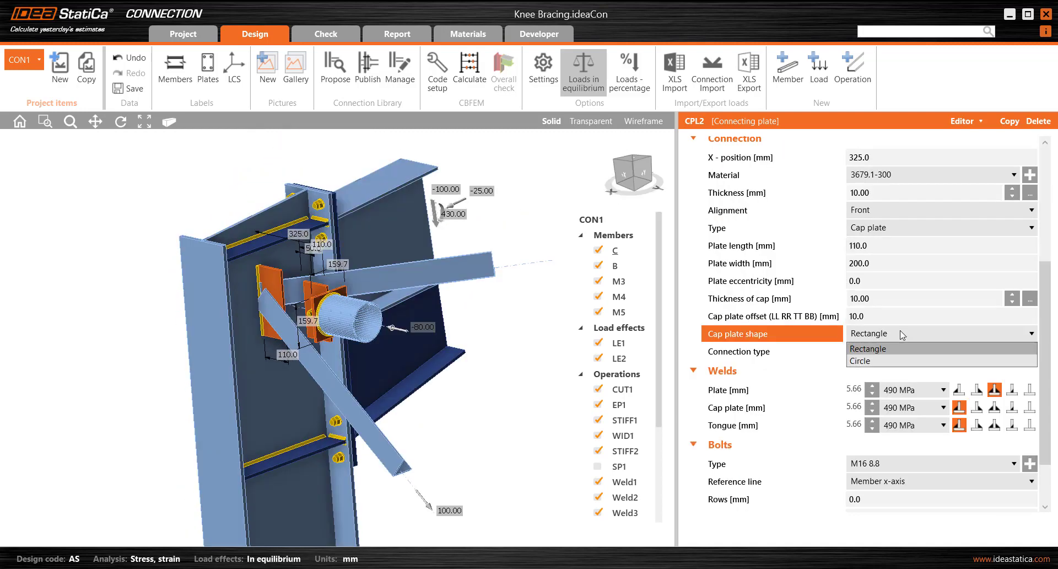
click(891, 359)
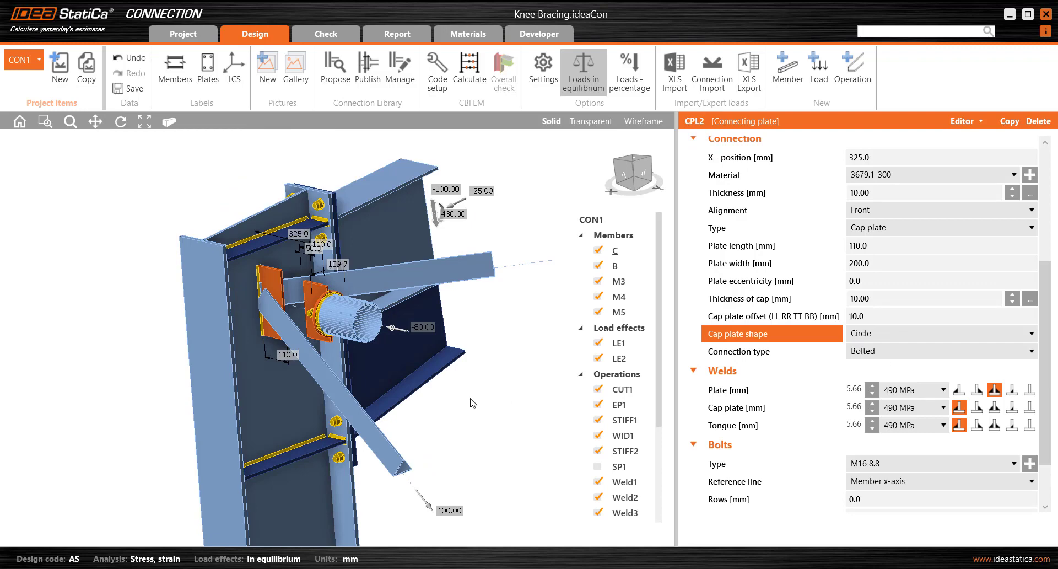
- Show the model as transparent and set the X-position of M3's connection to 200 mm
right_drag(395, 324, 301, 331)
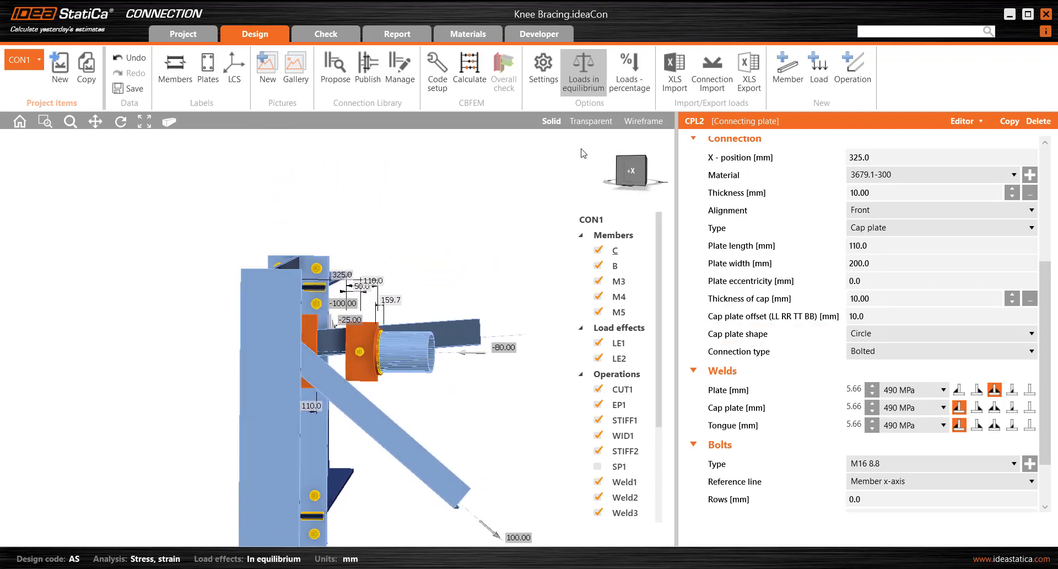
click(593, 122)
right_drag(348, 364, 353, 338)
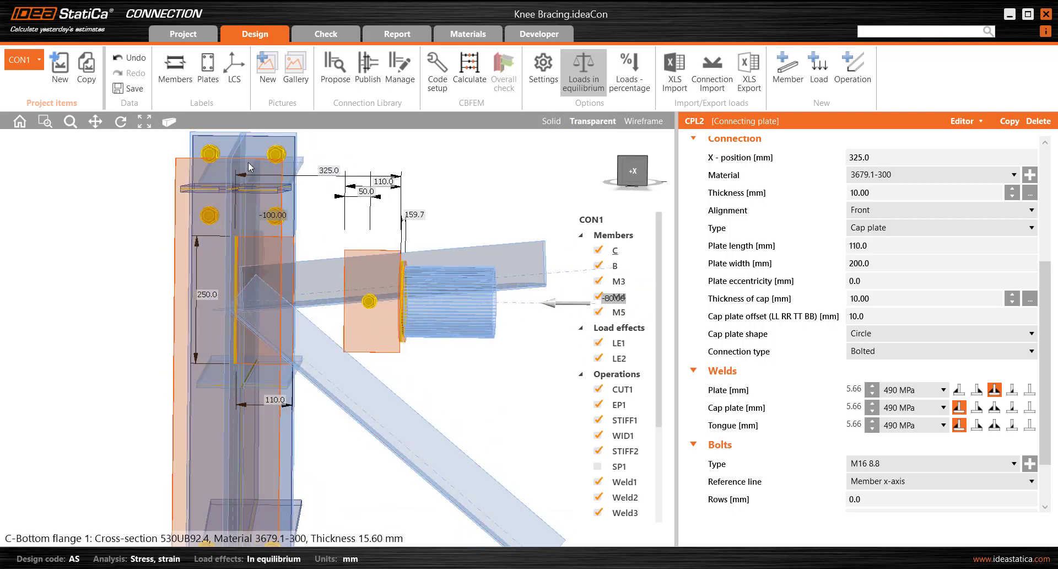
scroll(938, 360, up, 5)
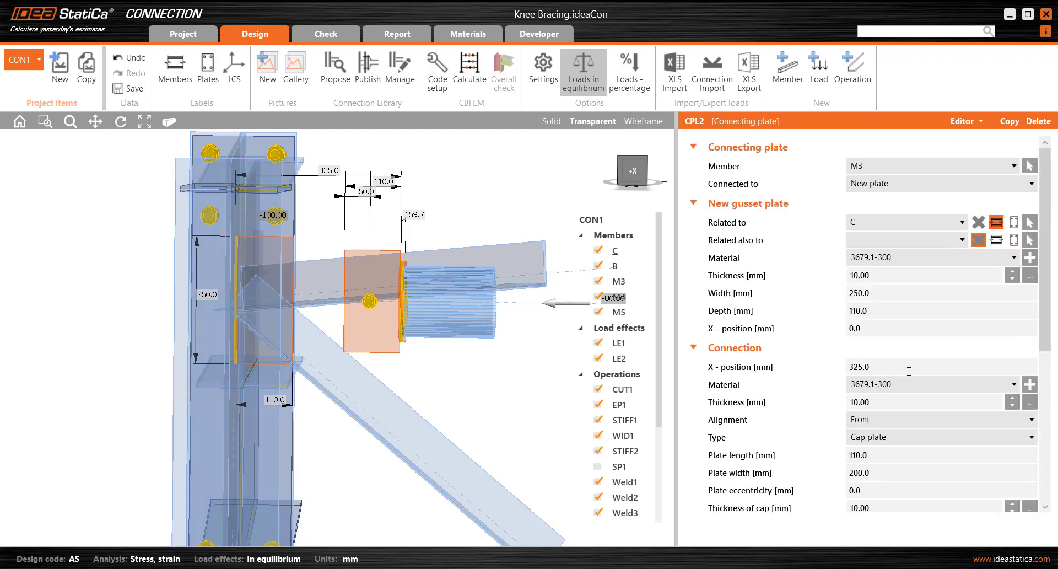
click(909, 371)
text(20)
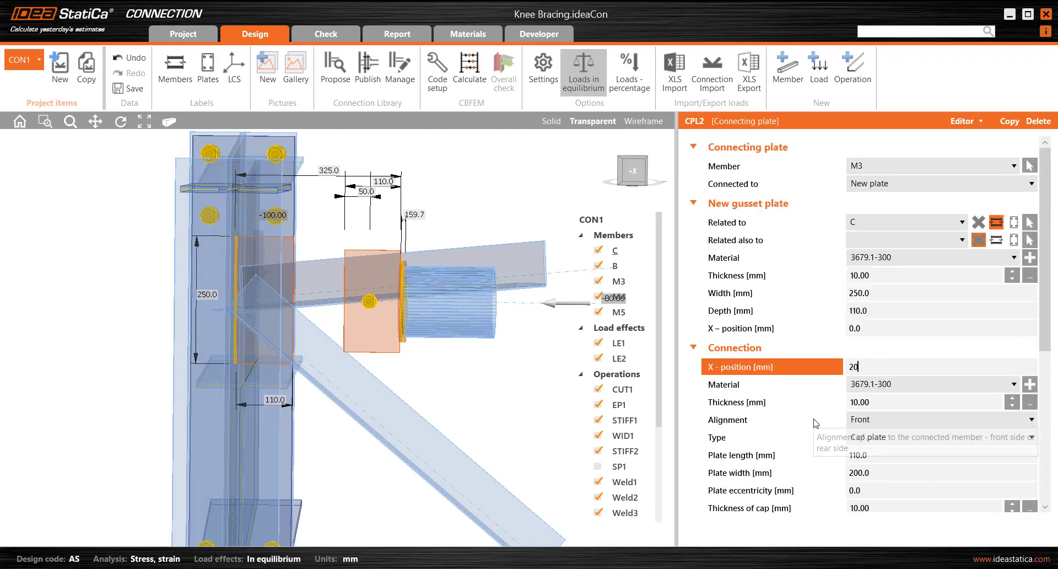
text(0)
key(Tab)
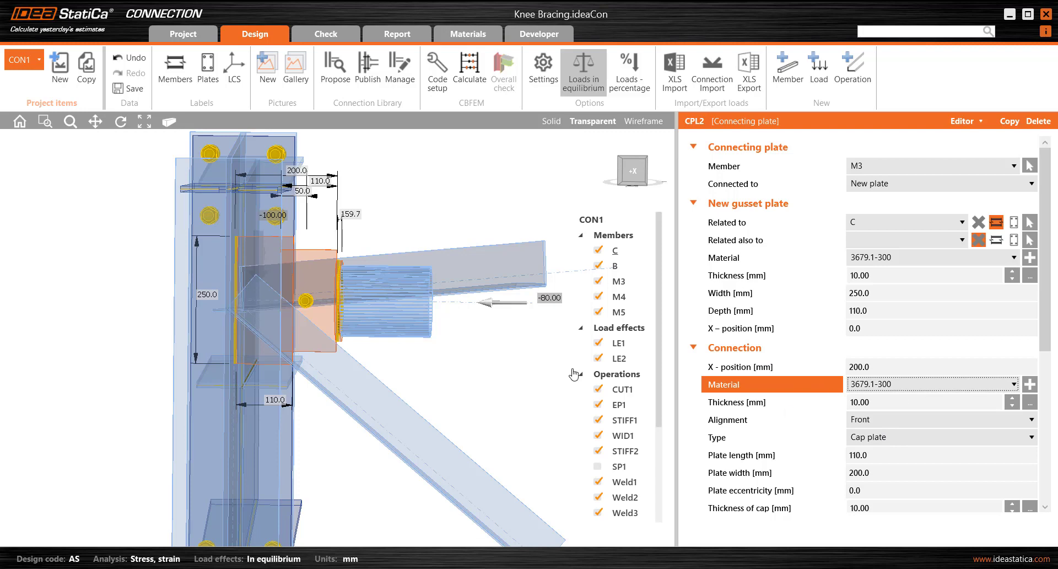
- Try a bolt position of 0 mm on M3's connecting plate and examine where the bolt sits relative to the plate edge
drag(1045, 344, 1052, 496)
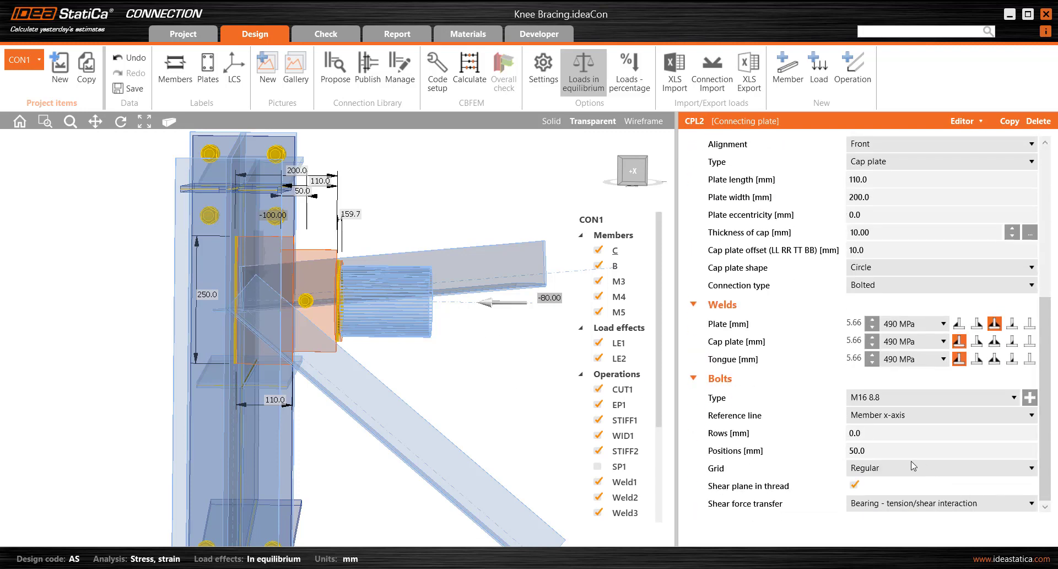
click(878, 450)
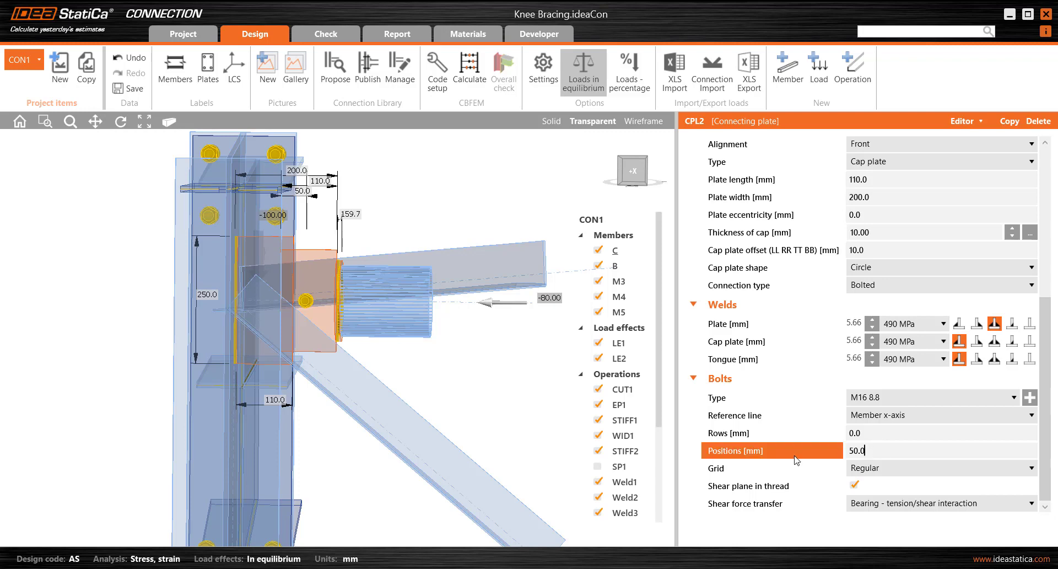
scroll(293, 269, up, 1)
middle_drag(294, 292, 314, 342)
right_drag(302, 277, 301, 284)
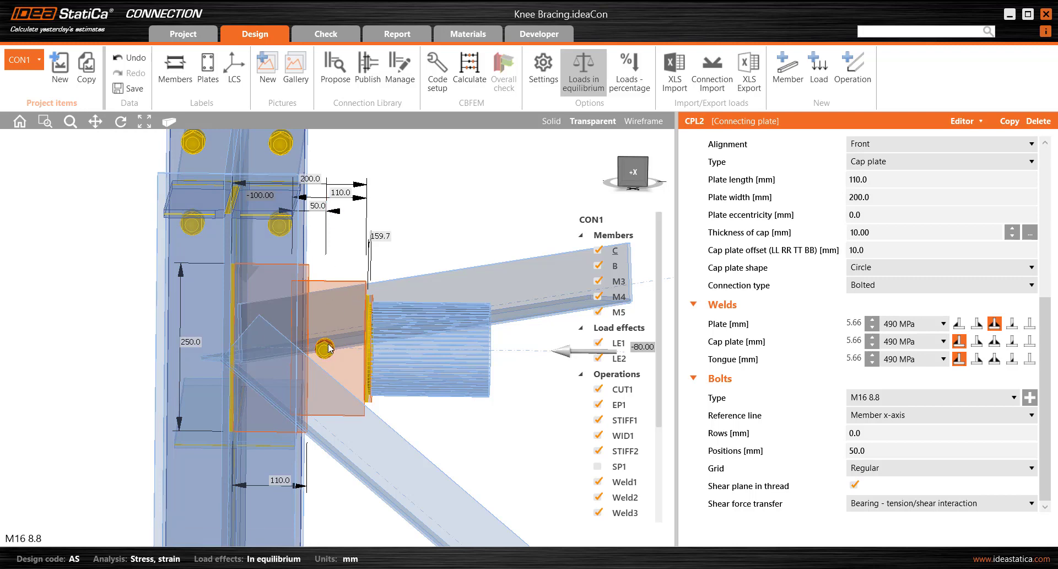
click(869, 452)
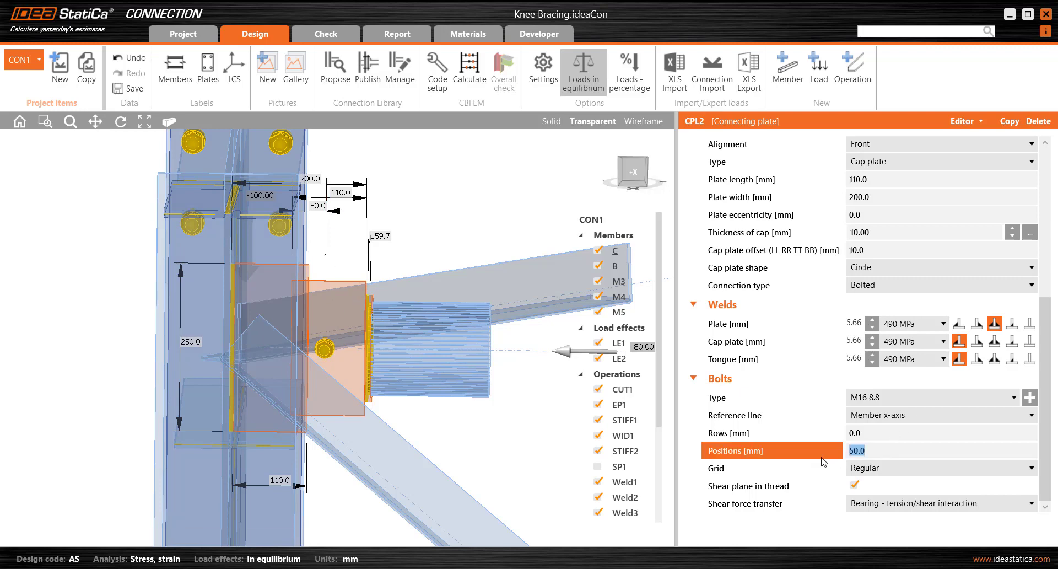
text(0)
key(Tab)
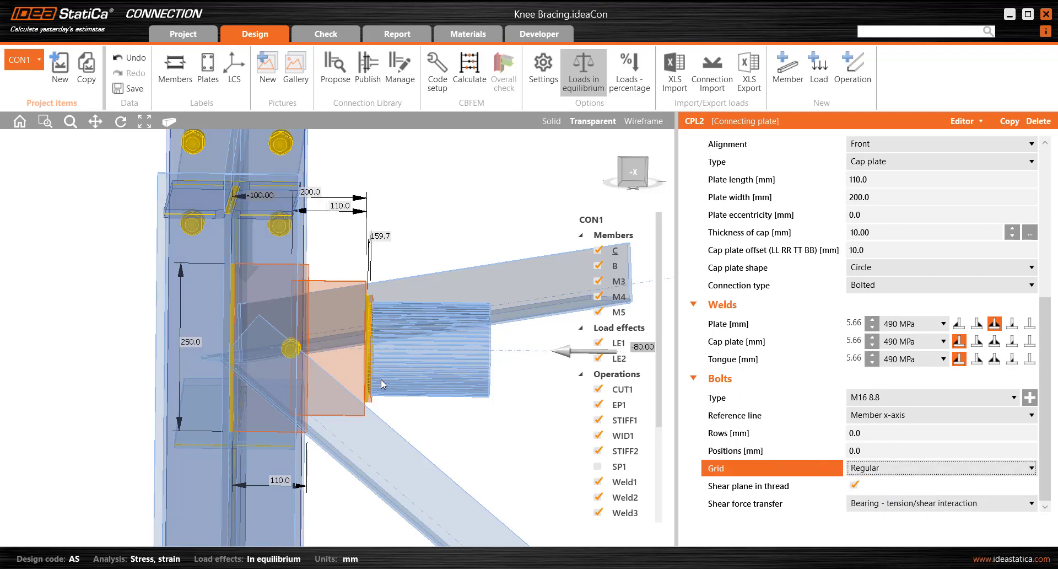
scroll(276, 331, up, 5)
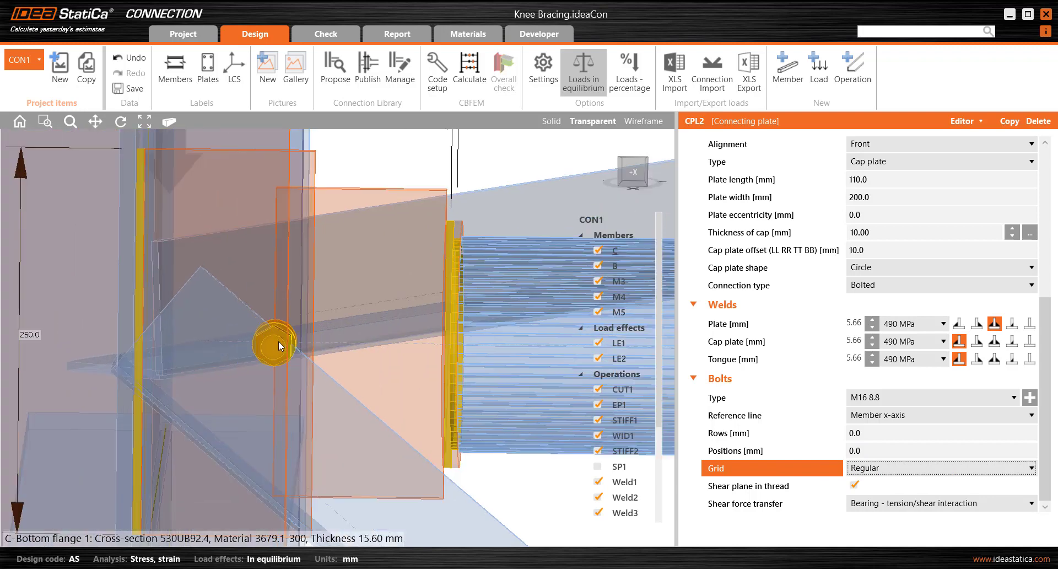
scroll(280, 346, down, 2)
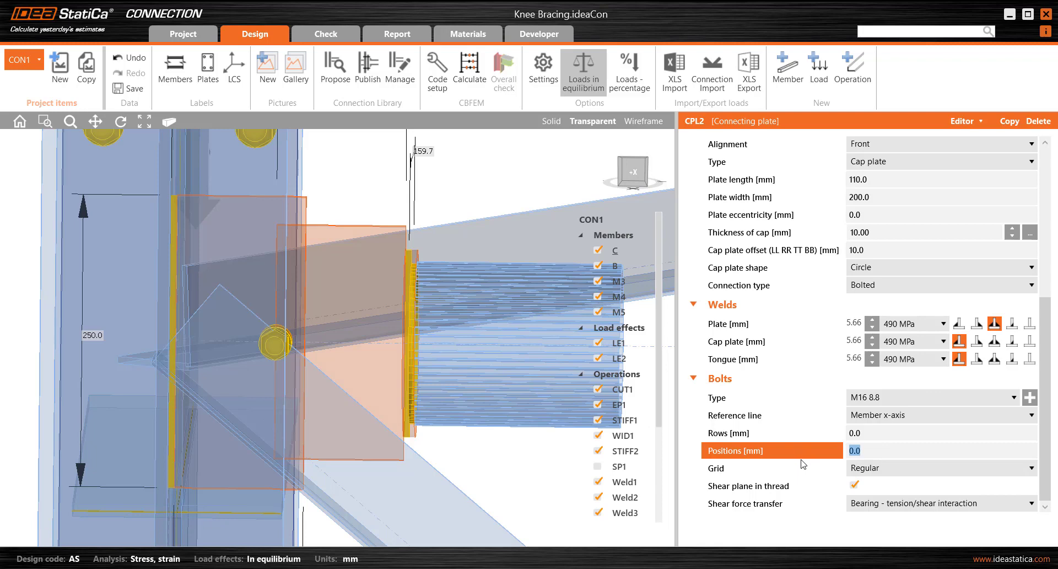
- Set the bolt positions on M3's connecting plate to 35 50 mm along the member axis
text(35)
key(Tab)
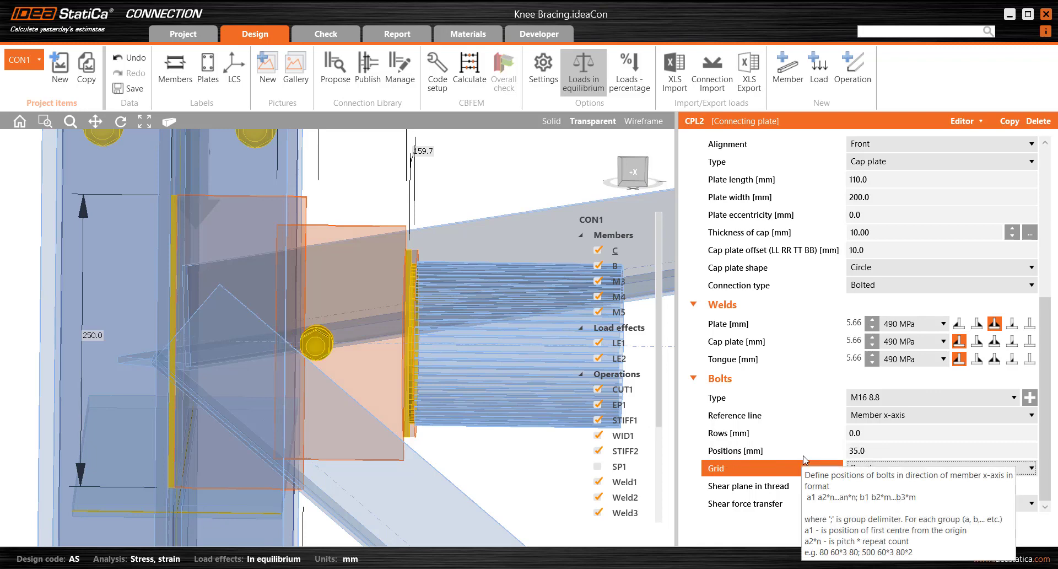
click(879, 452)
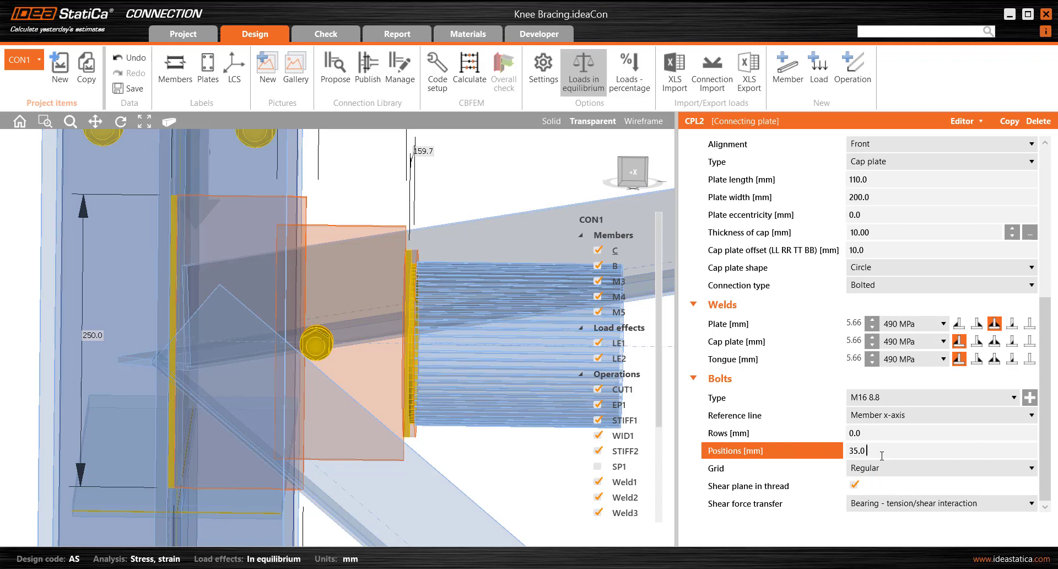
text(50)
key(Tab)
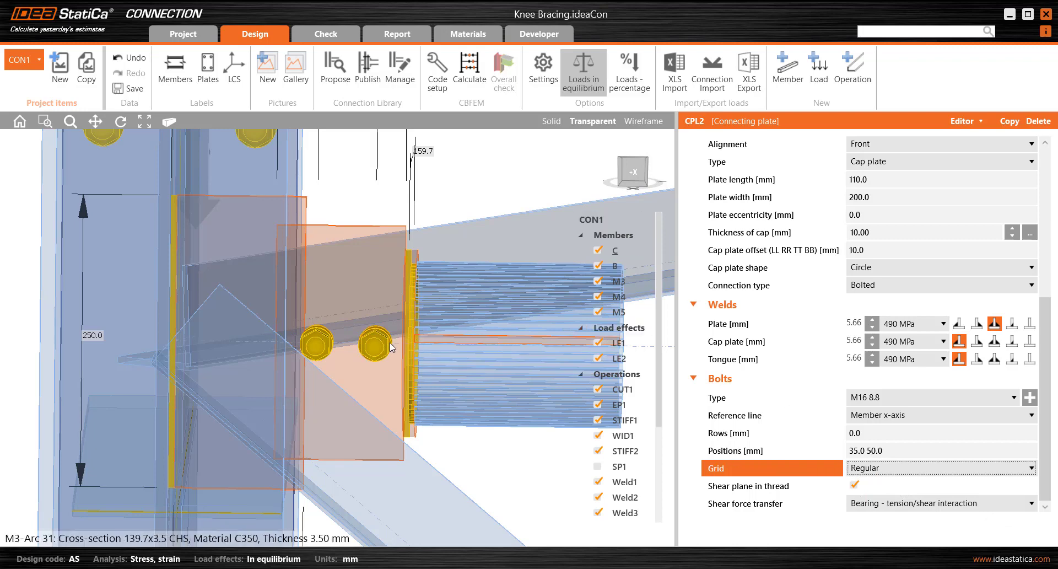
- Set the bolt rows on M3's connecting plate to 35 mm
middle_drag(397, 343, 402, 364)
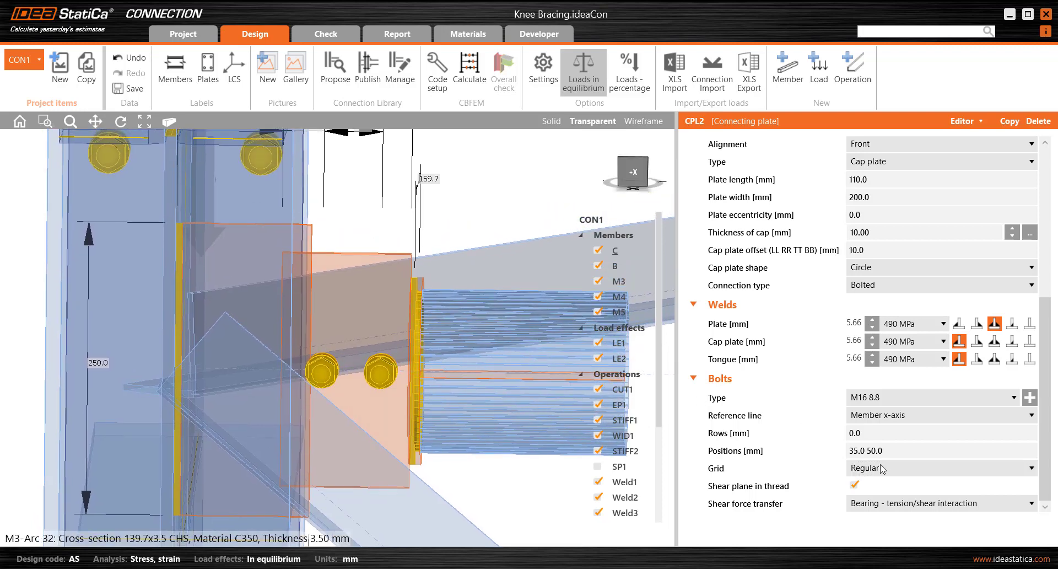
click(878, 433)
text(35)
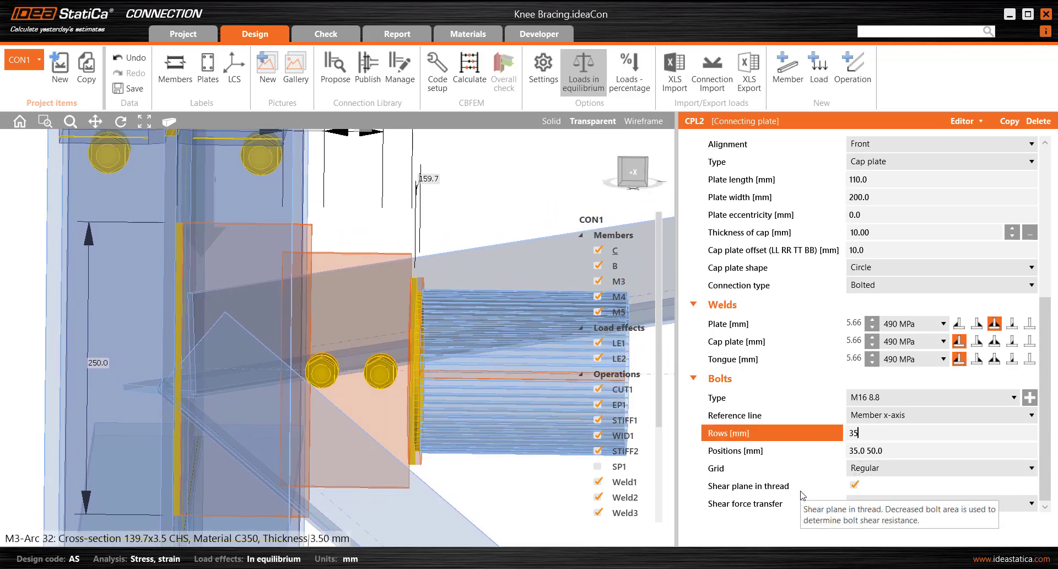
key(Tab)
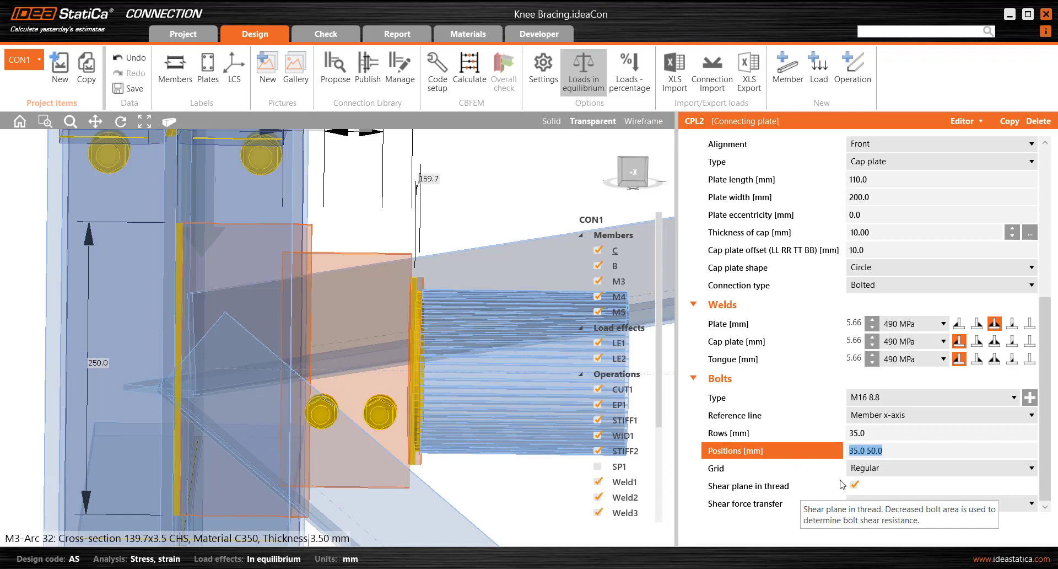
- Add a second bolt row to M3's connecting plate by setting the rows to 35; -35 mm
click(886, 431)
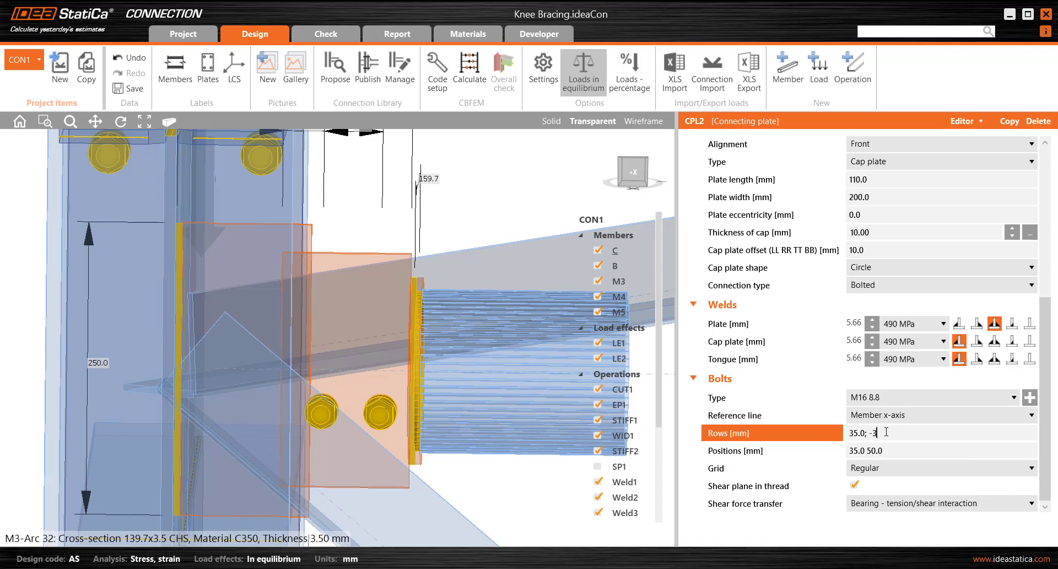
text(; -35.0)
key(Tab)
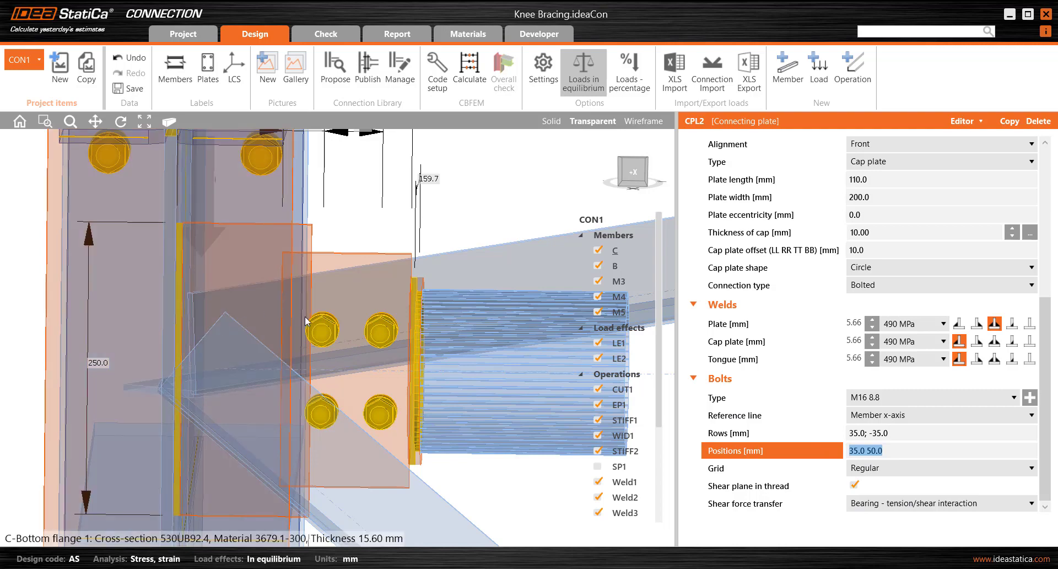
- Show the model as solid and examine M3's bolted connecting plate and its cap plate from several sides
right_drag(354, 383, 285, 384)
middle_drag(284, 380, 204, 371)
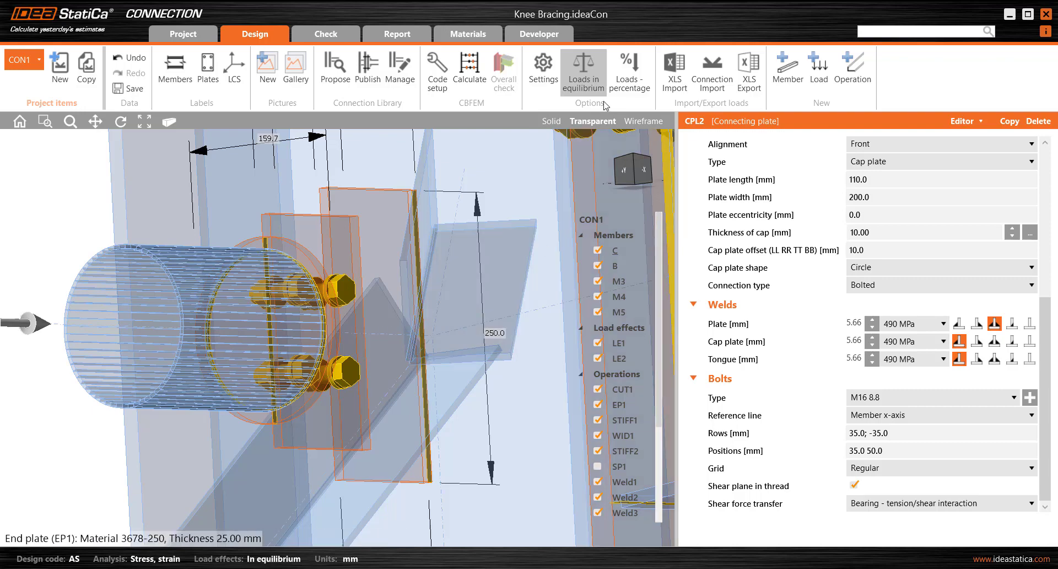
click(552, 122)
scroll(464, 312, down, 3)
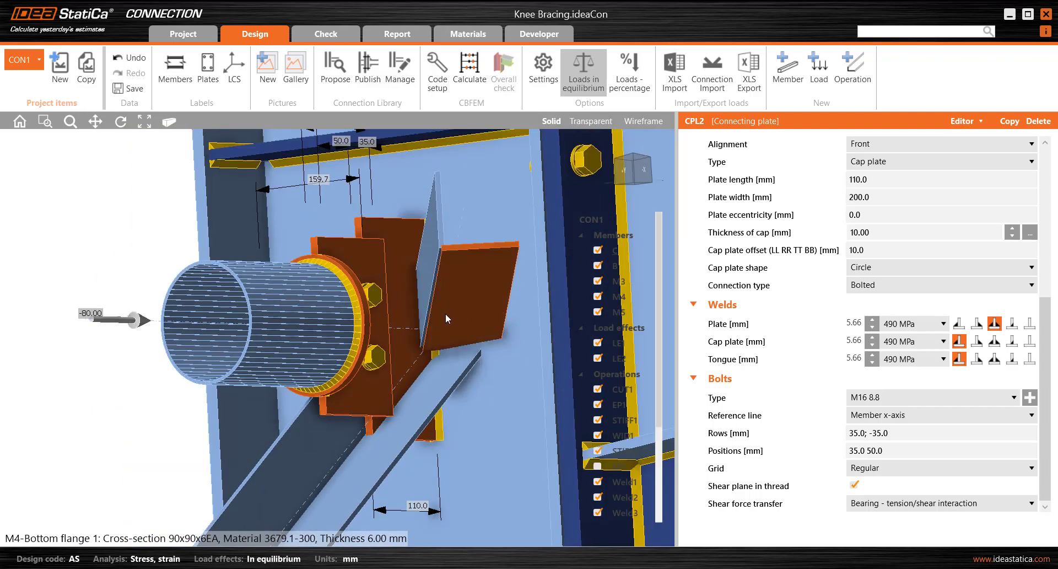
right_drag(447, 315, 526, 469)
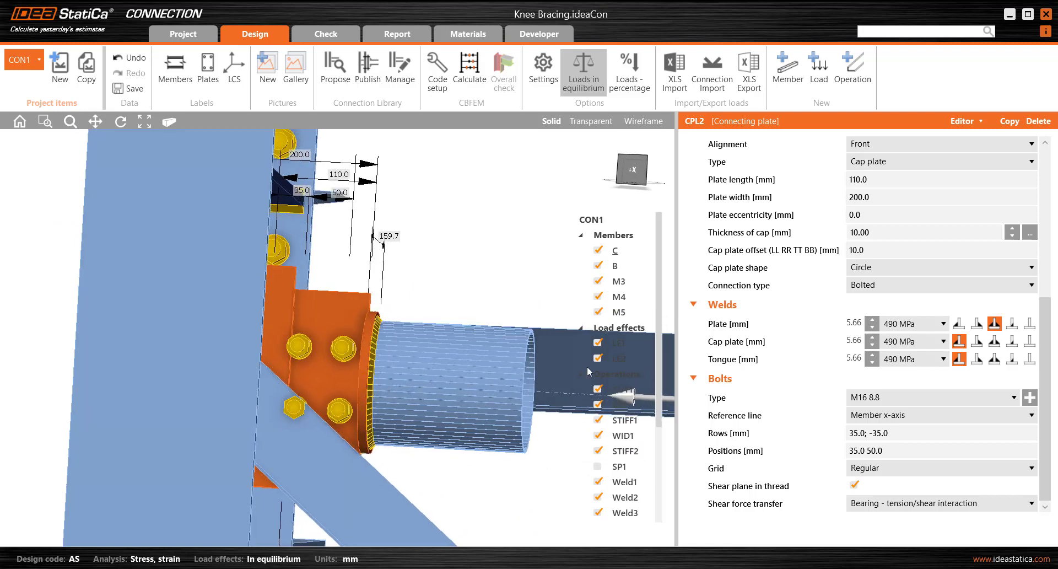
middle_drag(472, 374, 381, 327)
right_drag(382, 306, 328, 331)
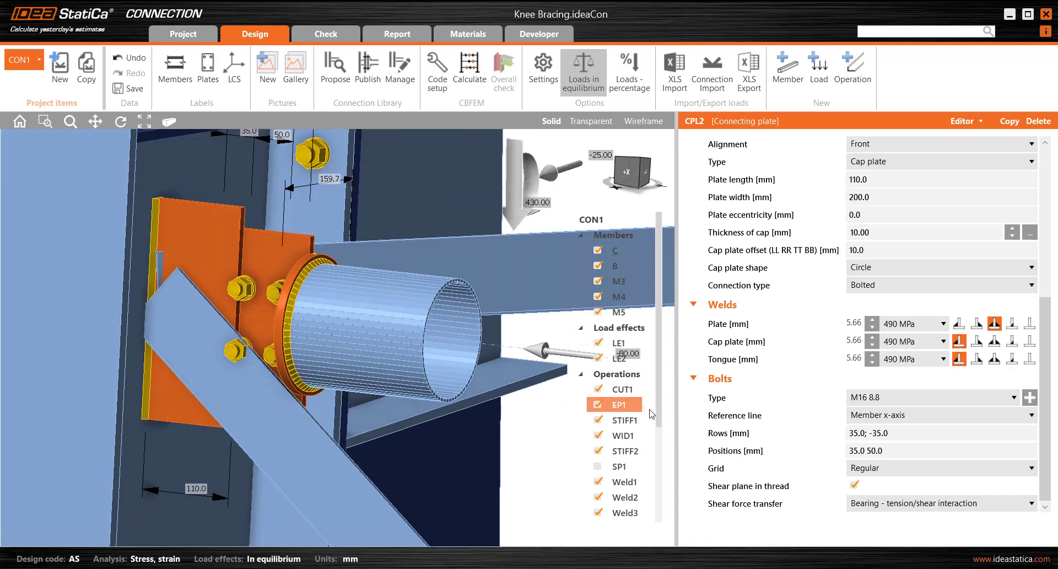
- Deactivate the connecting plate operation CPL2 and activate CPL1 in its place
drag(659, 410, 662, 528)
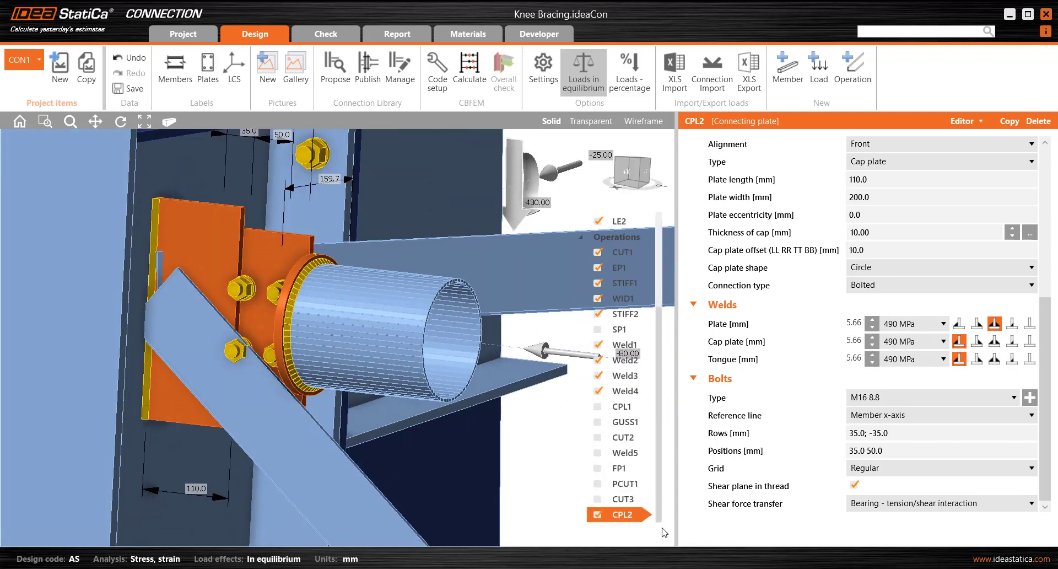
click(597, 515)
click(599, 408)
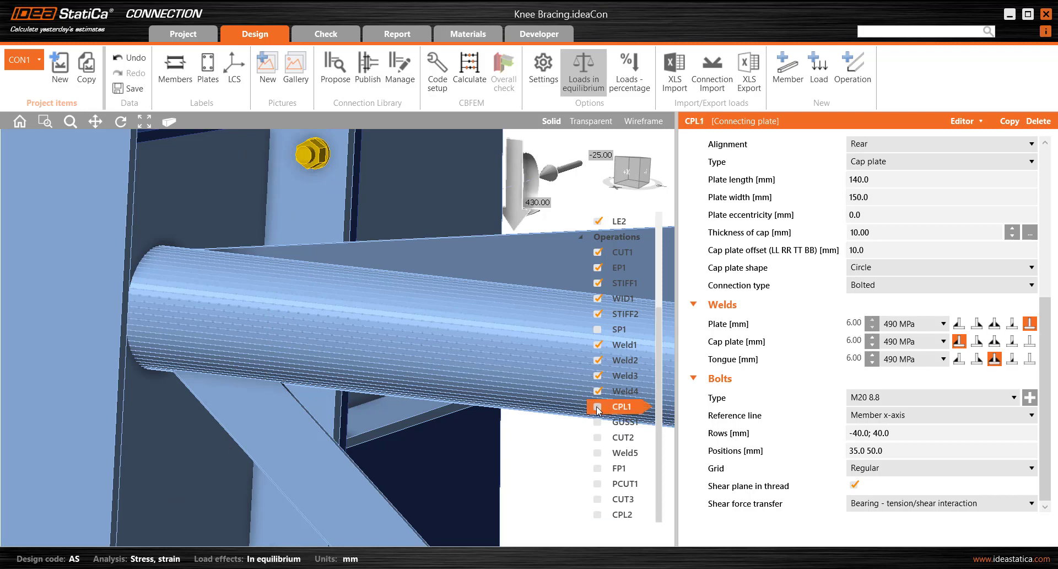
click(597, 406)
- Show the model as transparent and examine how CPL1's plates and bolts sit against the column
right_drag(397, 381, 452, 403)
click(595, 122)
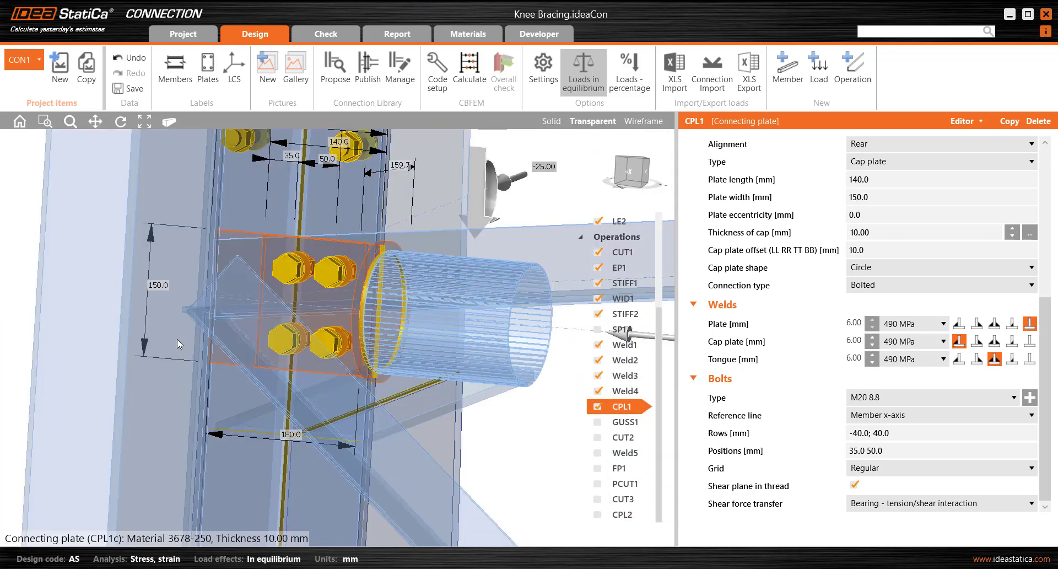
right_drag(209, 400, 278, 311)
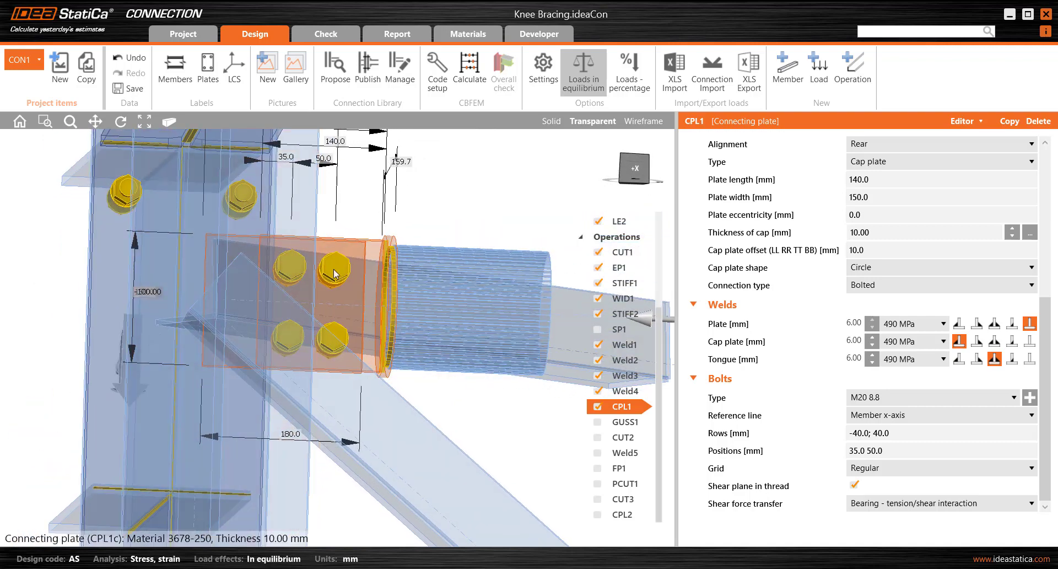
right_drag(101, 338, 109, 369)
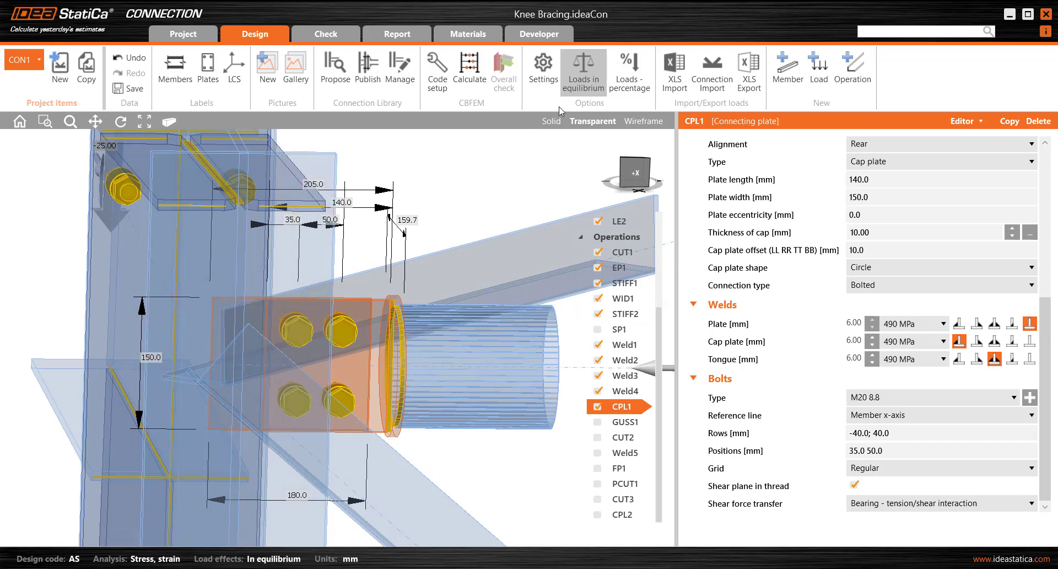
- Show the model as solid and examine where the angle brace M5 passes over CPL1's gusset plate and bolts
click(548, 121)
right_drag(307, 310, 347, 336)
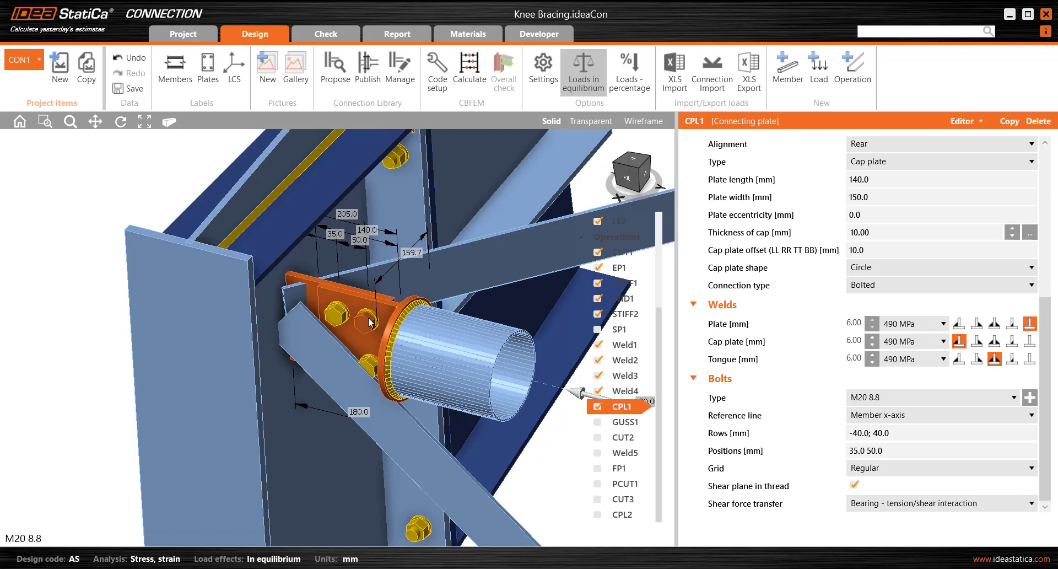
scroll(370, 321, down, 2)
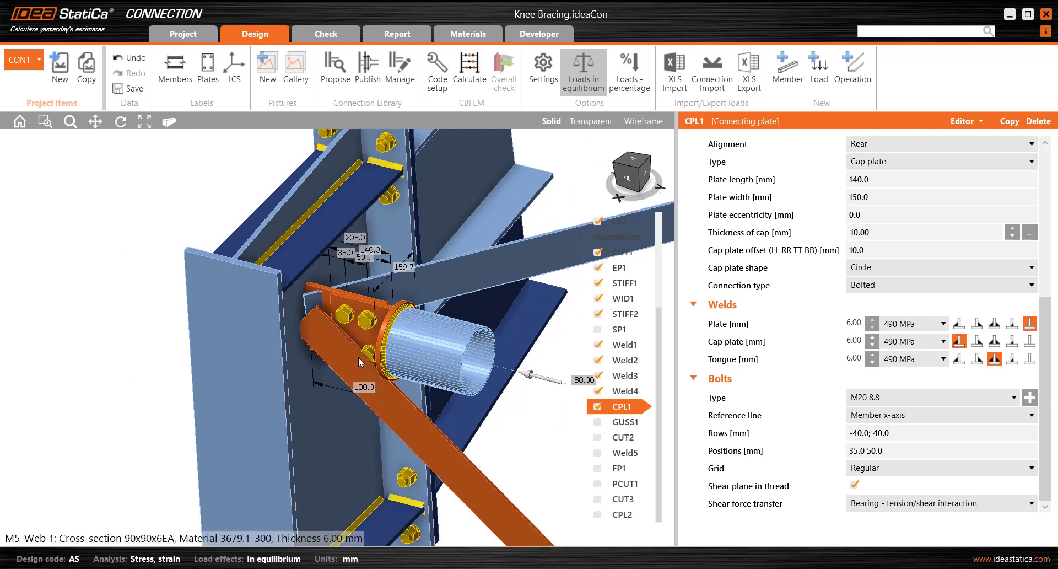
ctrl+middle_drag(348, 376, 324, 347)
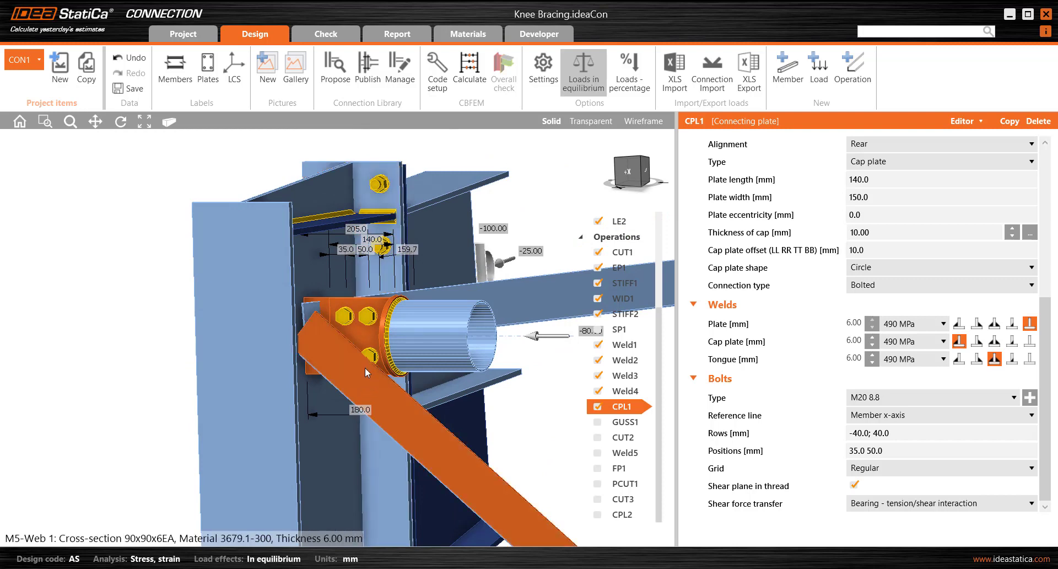
scroll(364, 365, down, 1)
scroll(363, 364, up, 2)
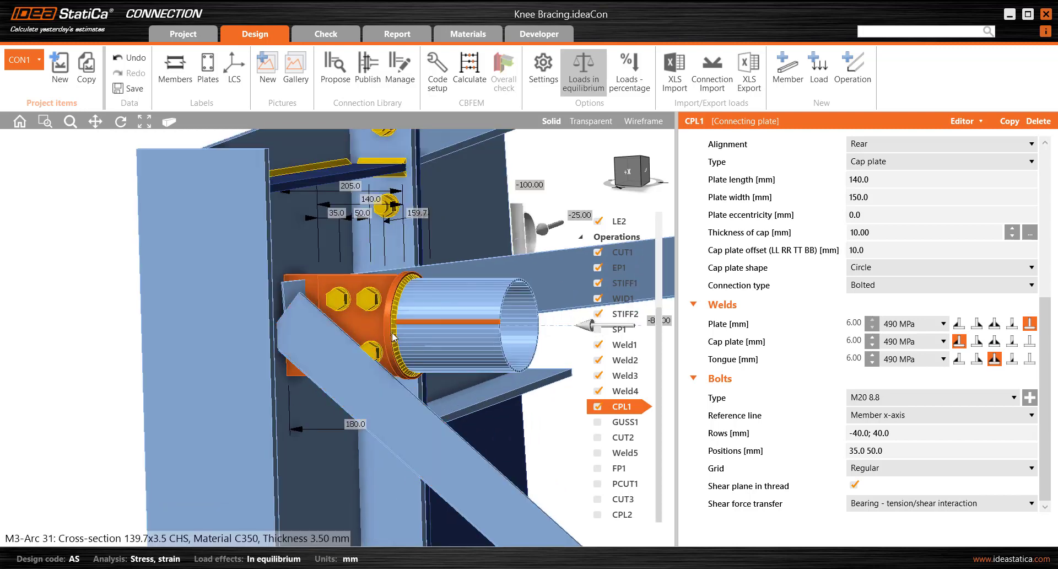
right_drag(412, 335, 374, 371)
scroll(358, 370, up, 2)
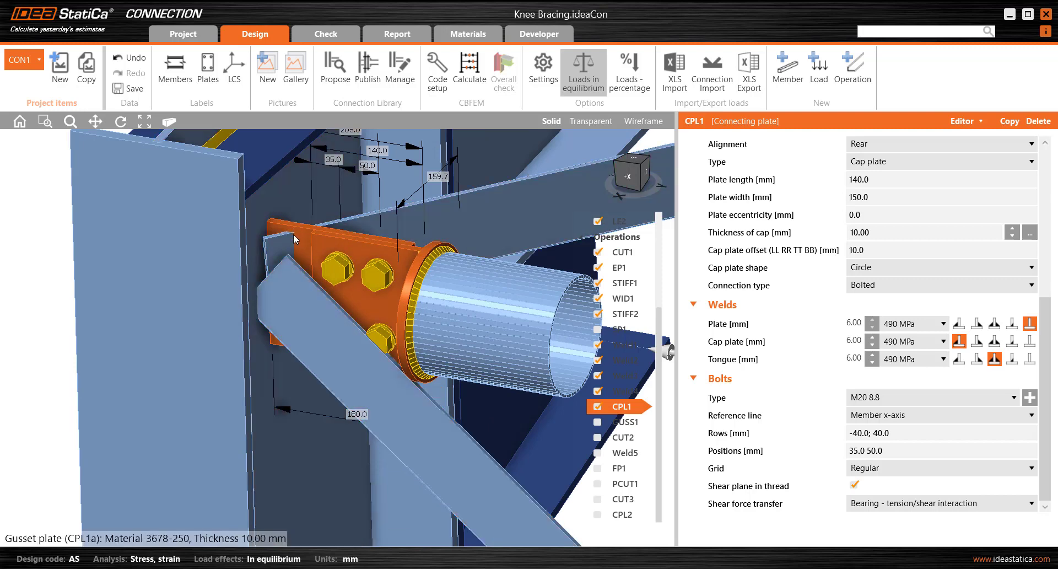
middle_drag(291, 367, 331, 362)
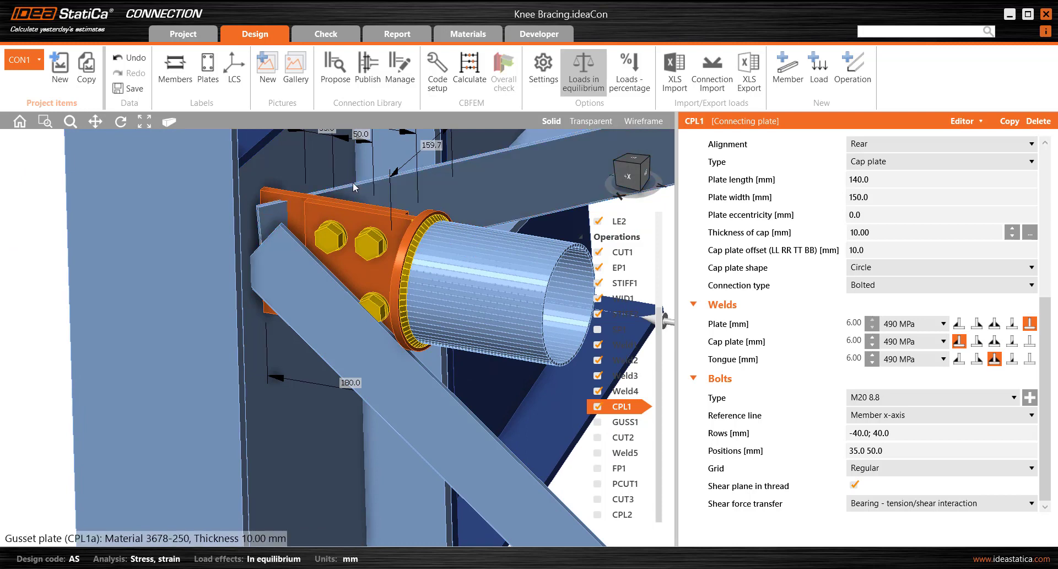
- Compare transparent and solid displays of CPL1 to examine how the angle braces meet its gusset plate and the column
click(592, 122)
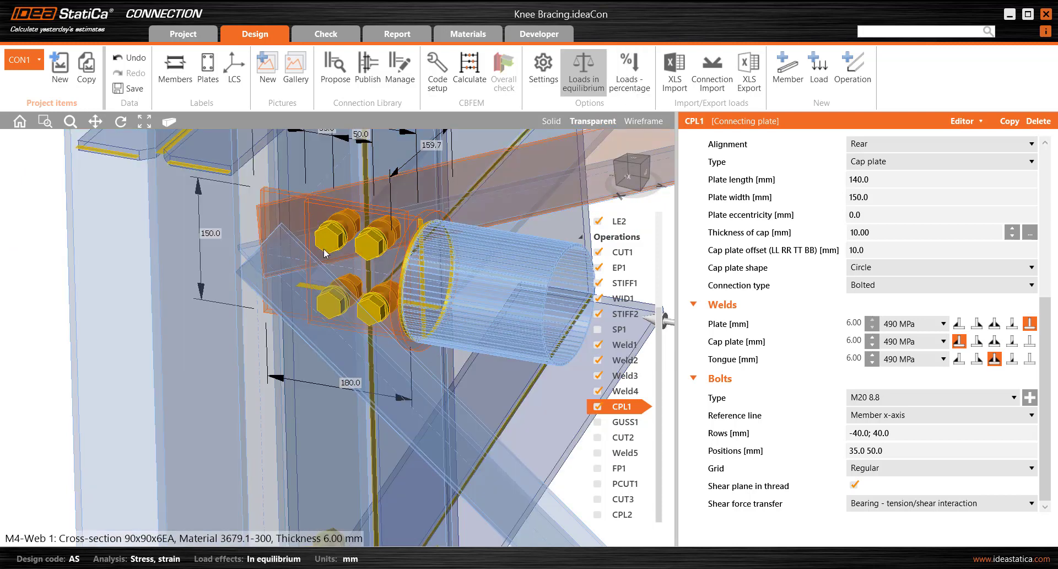
middle_drag(281, 324, 249, 386)
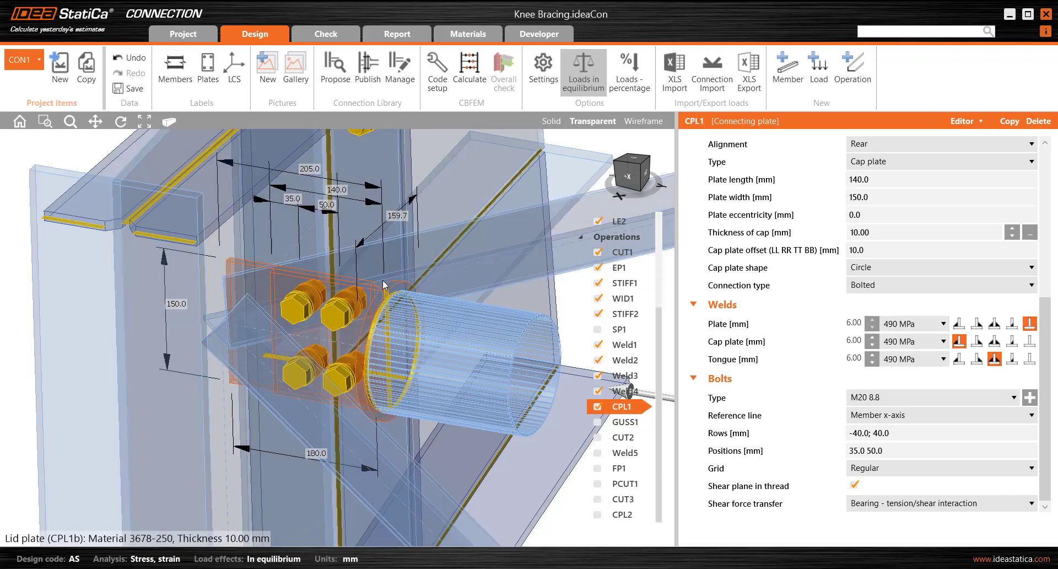
click(550, 121)
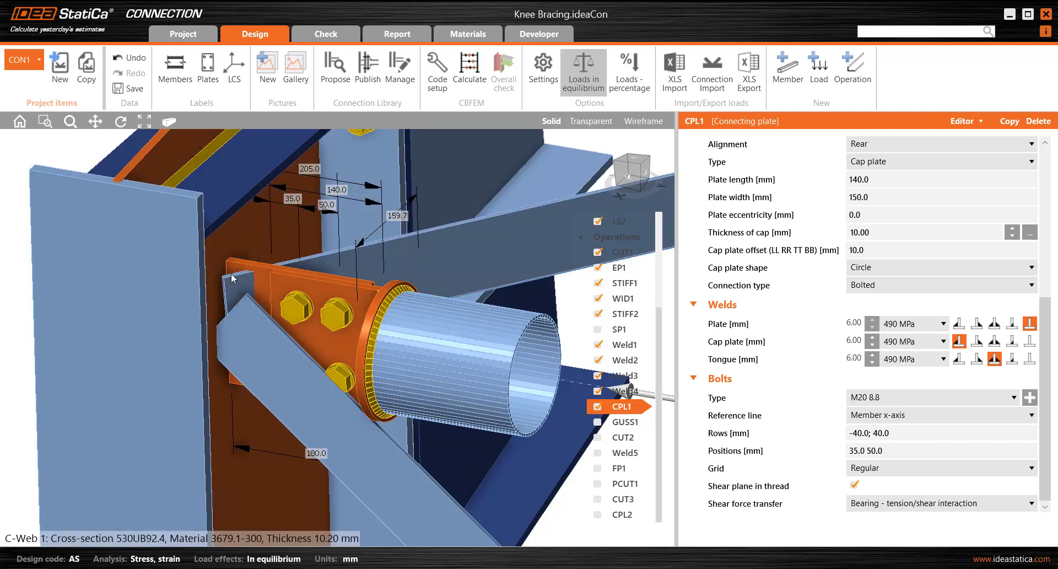
middle_drag(176, 326, 179, 321)
middle_drag(224, 380, 208, 279)
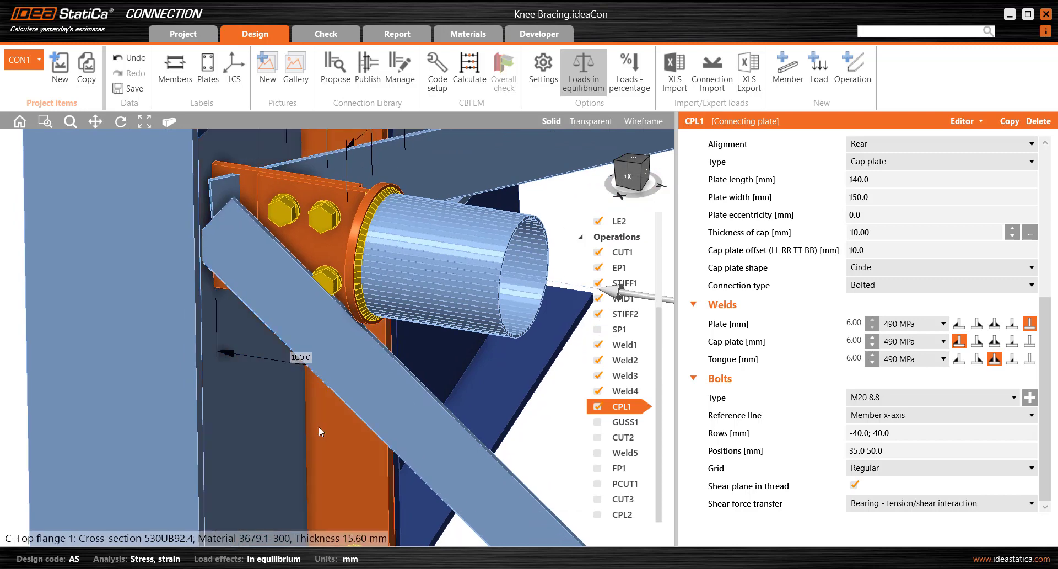
mouse_move(315, 429)
right_down()
mouse_move(295, 434)
mouse_move(312, 418)
right_up()
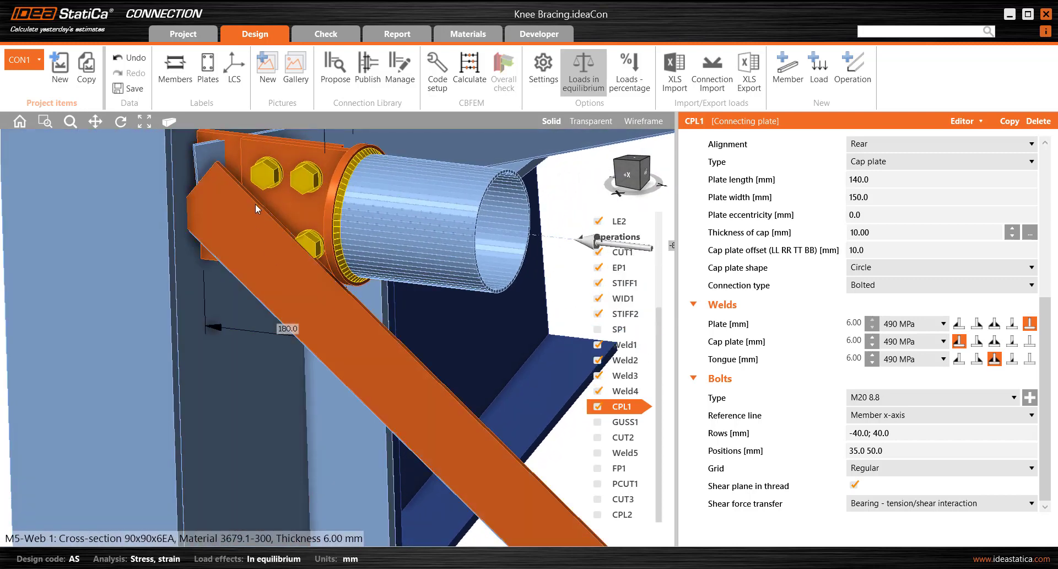
middle_drag(353, 238, 406, 418)
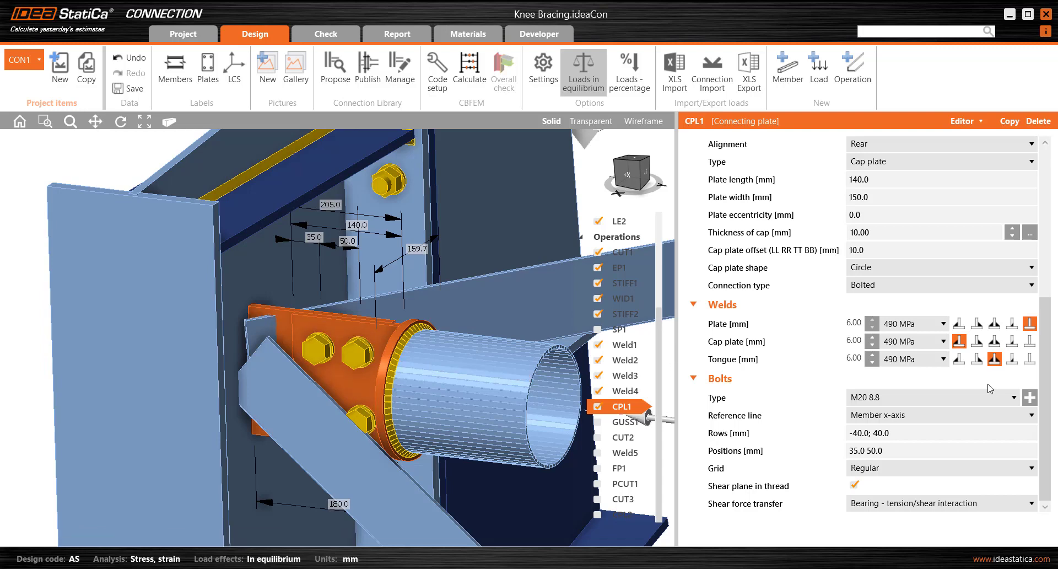
- Show the model as transparent and try a width of 350 mm for CPL1's new gusset plate
scroll(965, 389, up, 5)
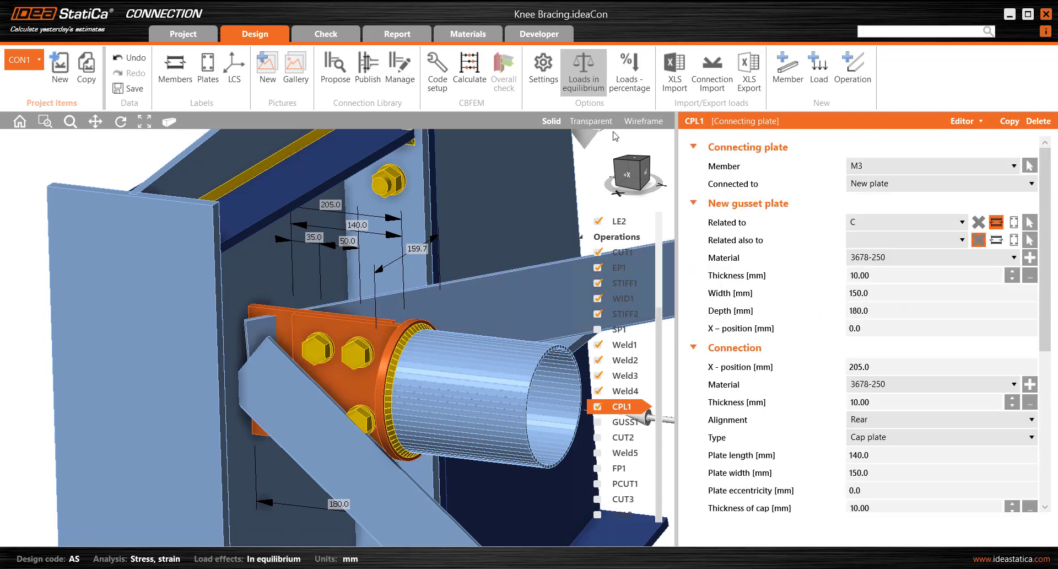
click(591, 121)
right_drag(380, 479, 413, 471)
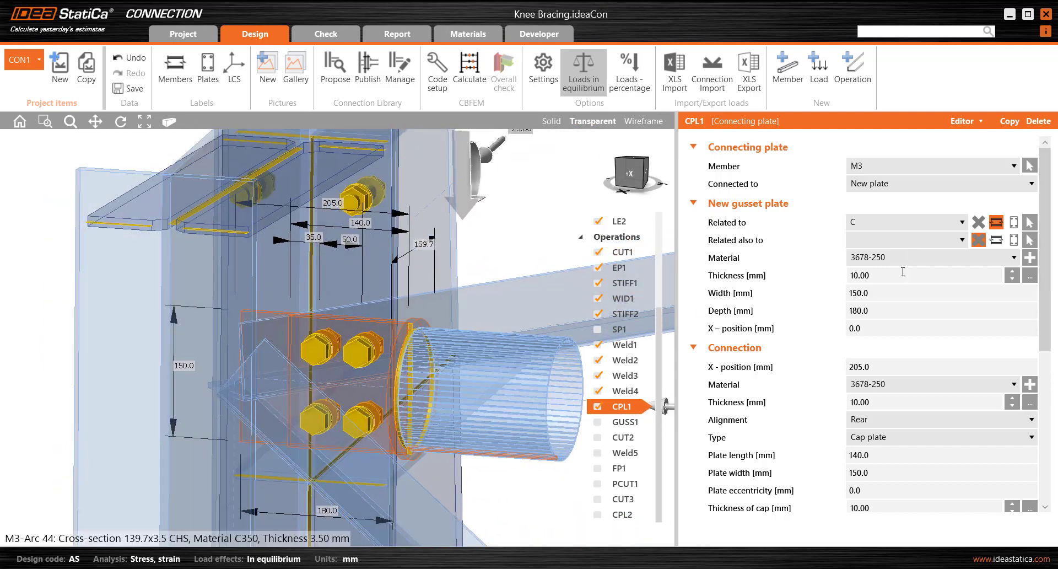
click(873, 292)
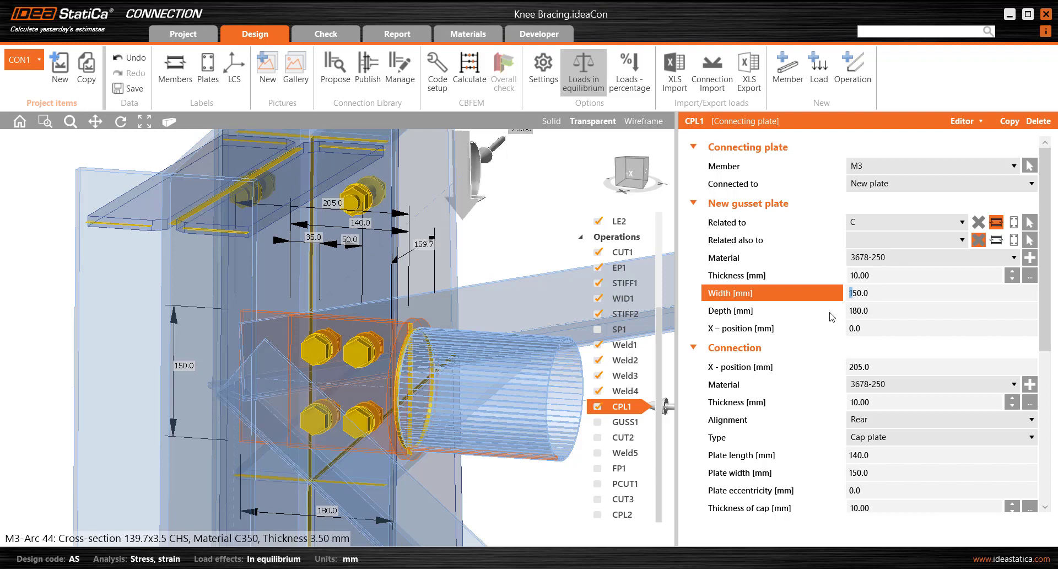
text(3)
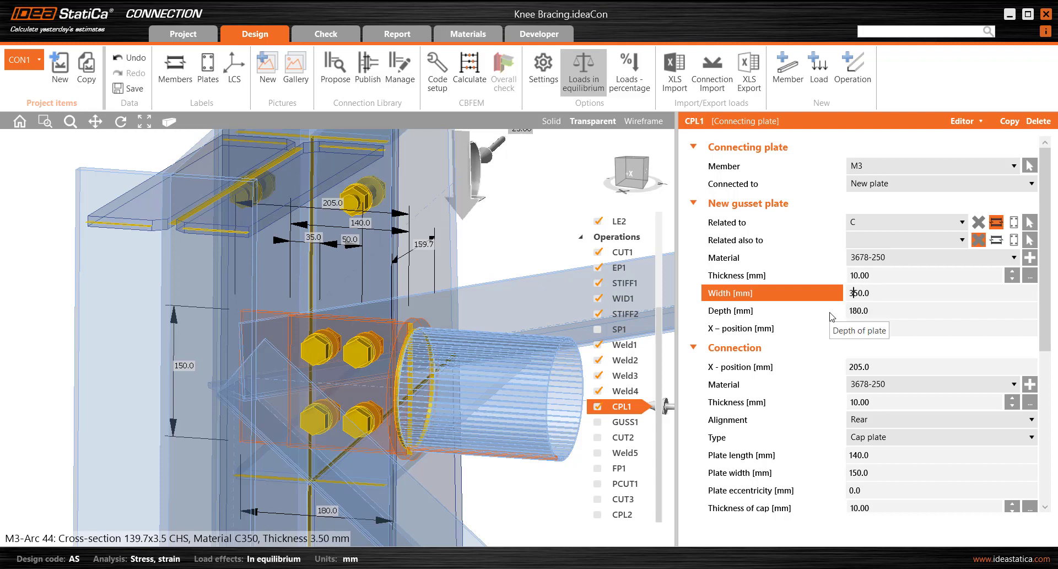
key(Tab)
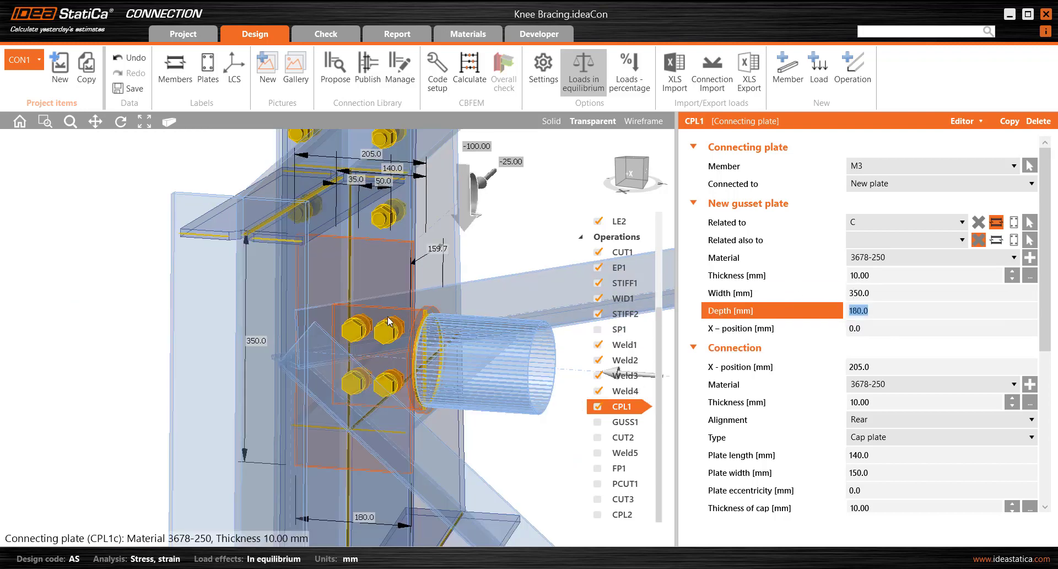
- Examine the widened gusset plate in solid and transparent display, and look over the available manufacturing operations without adding one
click(551, 121)
right_drag(370, 341, 379, 307)
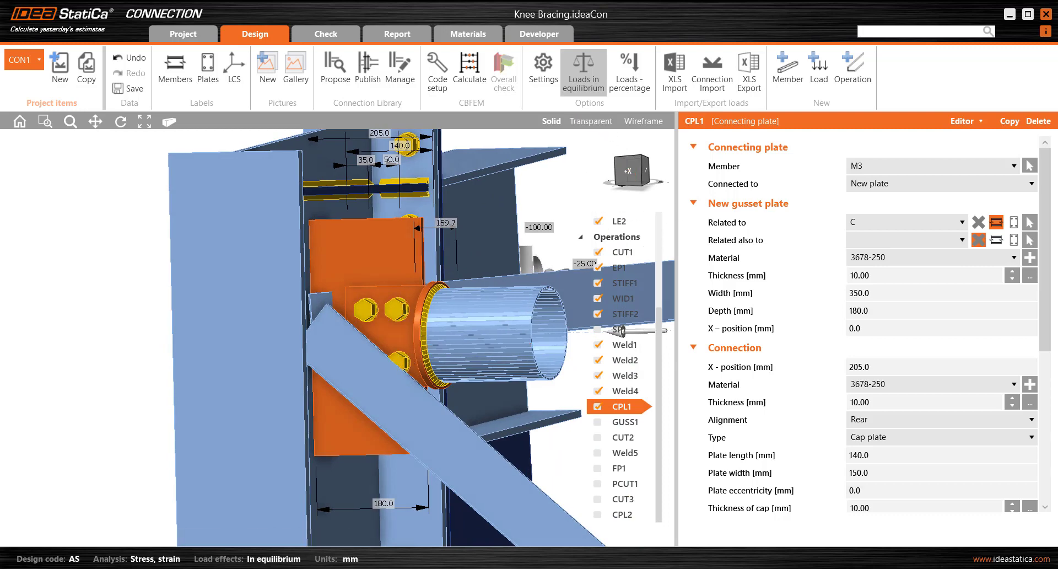
click(592, 121)
click(629, 172)
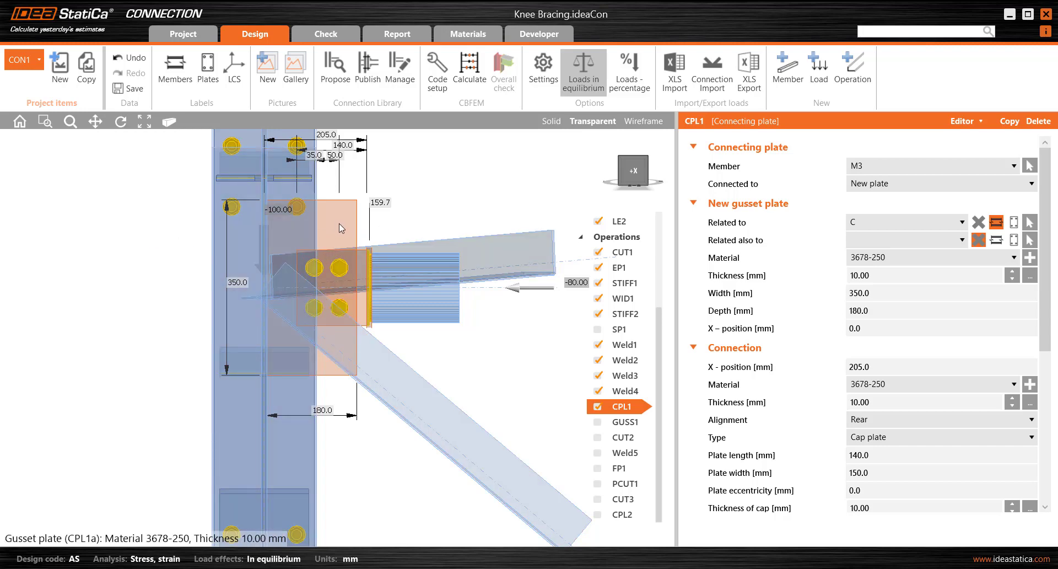
click(852, 69)
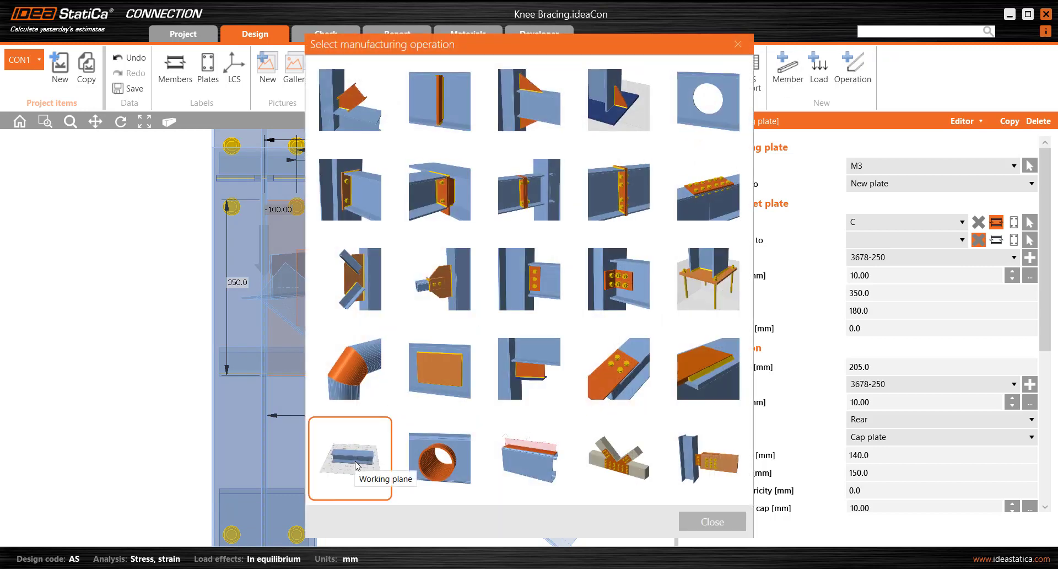
click(712, 523)
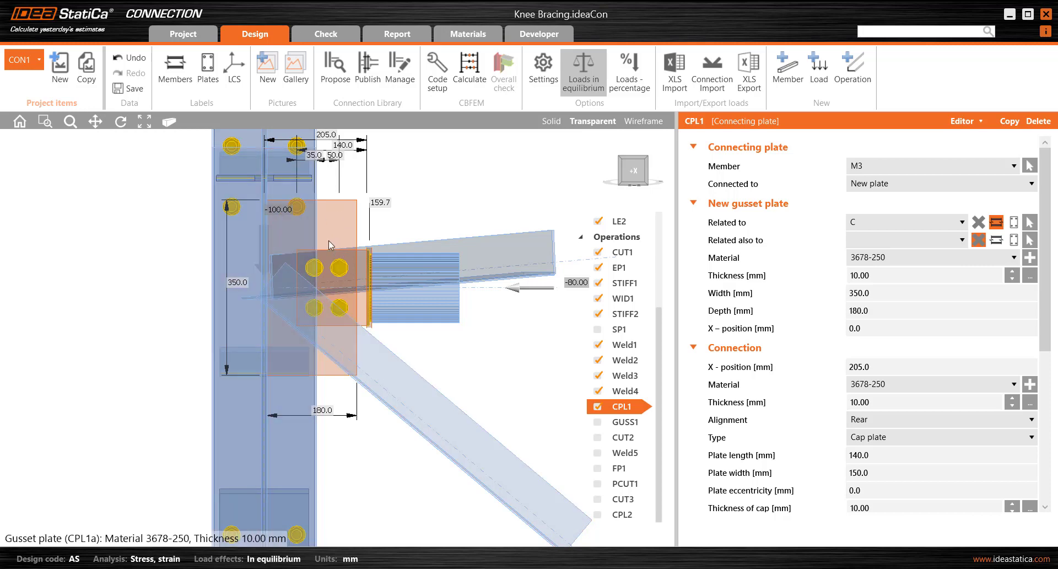
- Set the width of CPL1's gusset plate to 150 mm and show the model as solid
click(857, 295)
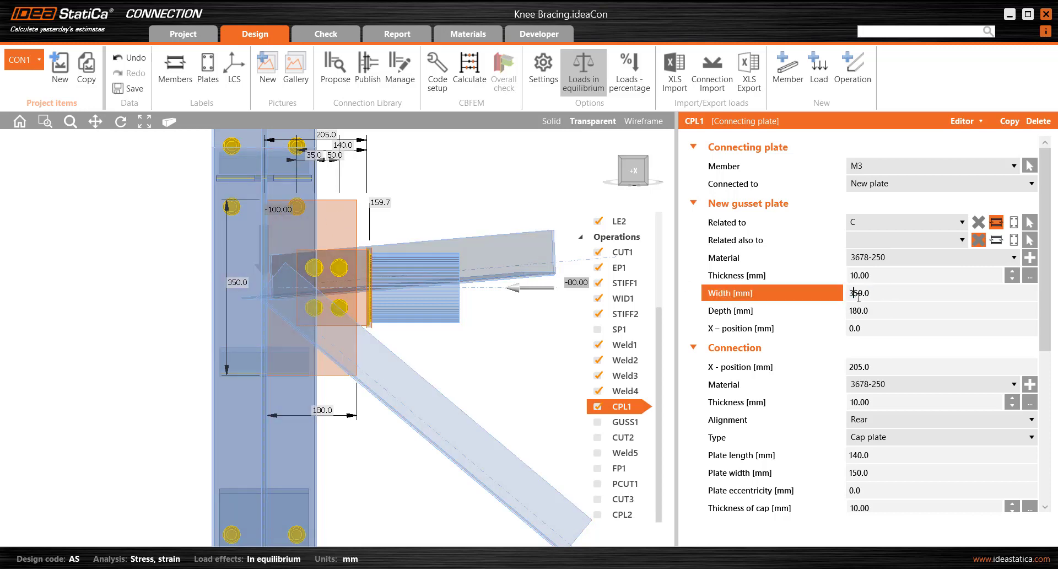
key(BackSpace)
key(BackSpace)
text(15)
key(Return)
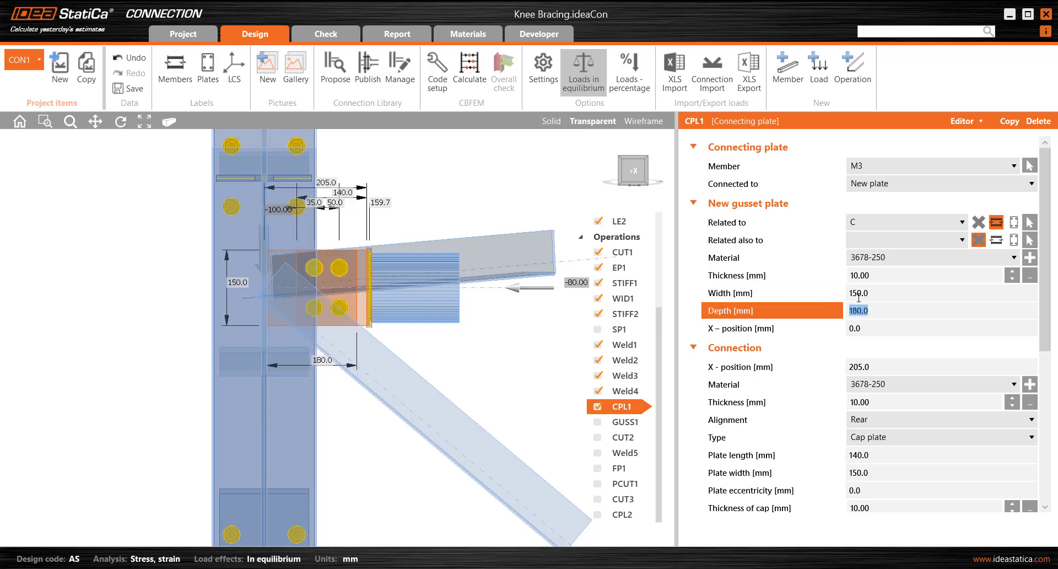
middle_drag(336, 275, 297, 278)
click(551, 121)
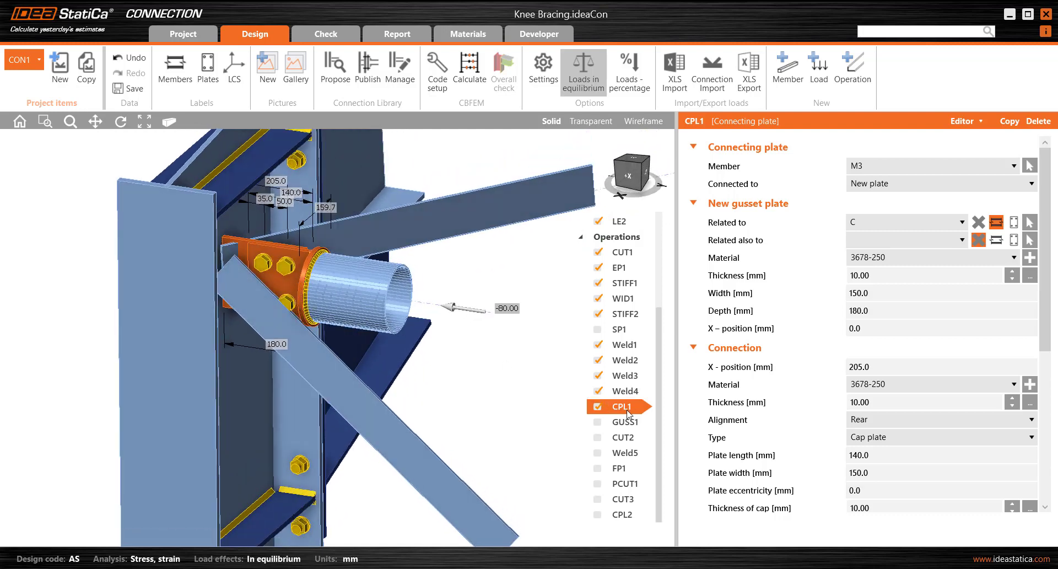
- Examine the dimensioned drawing of CPL1's gusset plate in the plate editor and close the editor without changing the plate
click(978, 121)
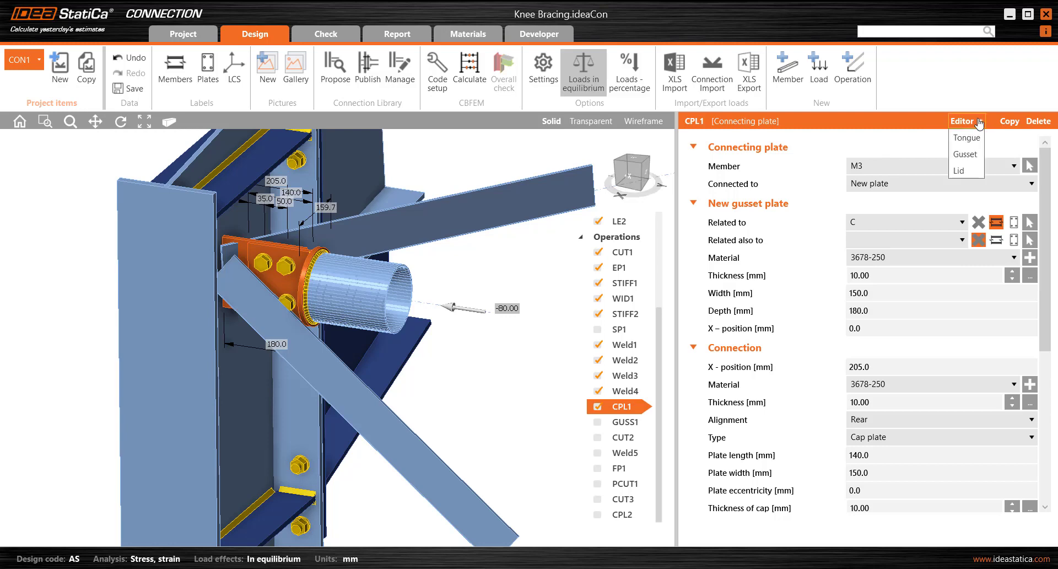
click(973, 155)
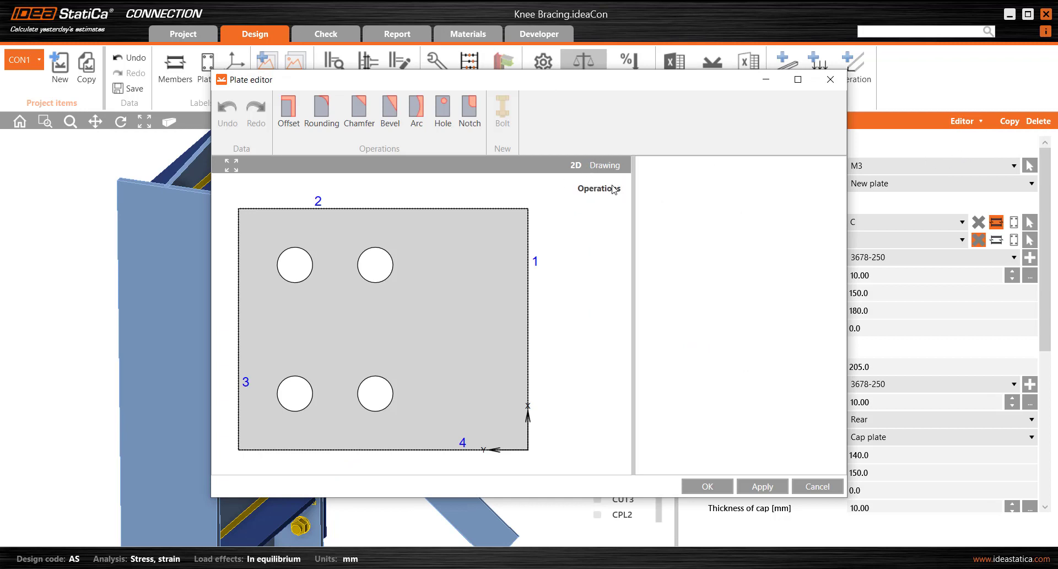
click(606, 165)
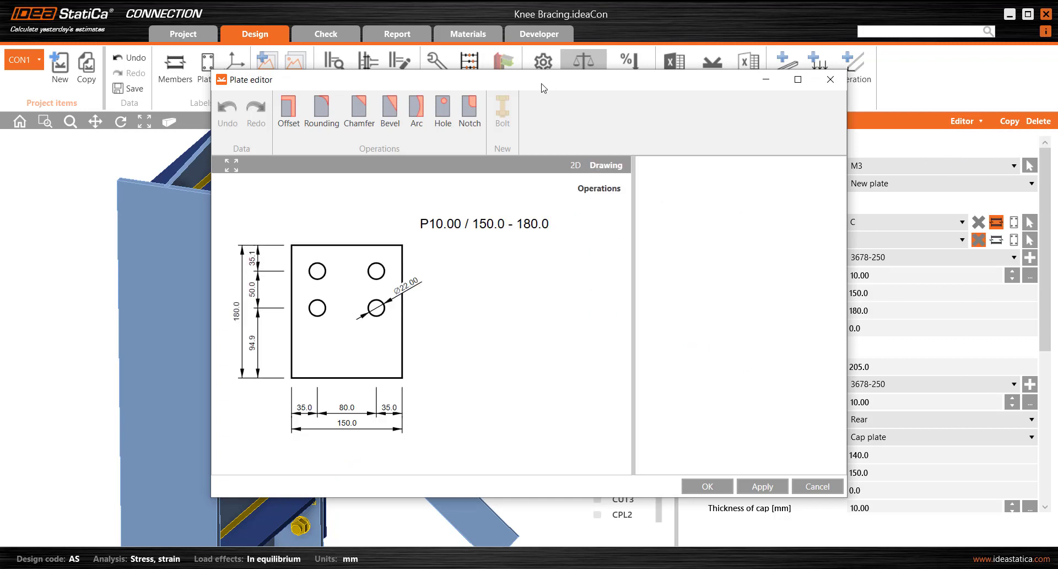
drag(542, 85, 468, 49)
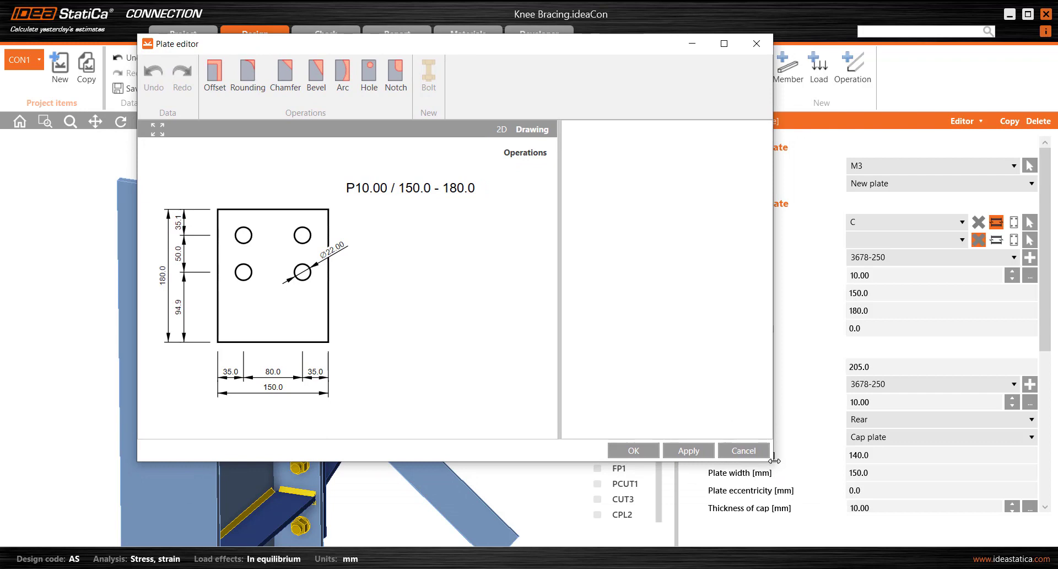
drag(773, 460, 951, 509)
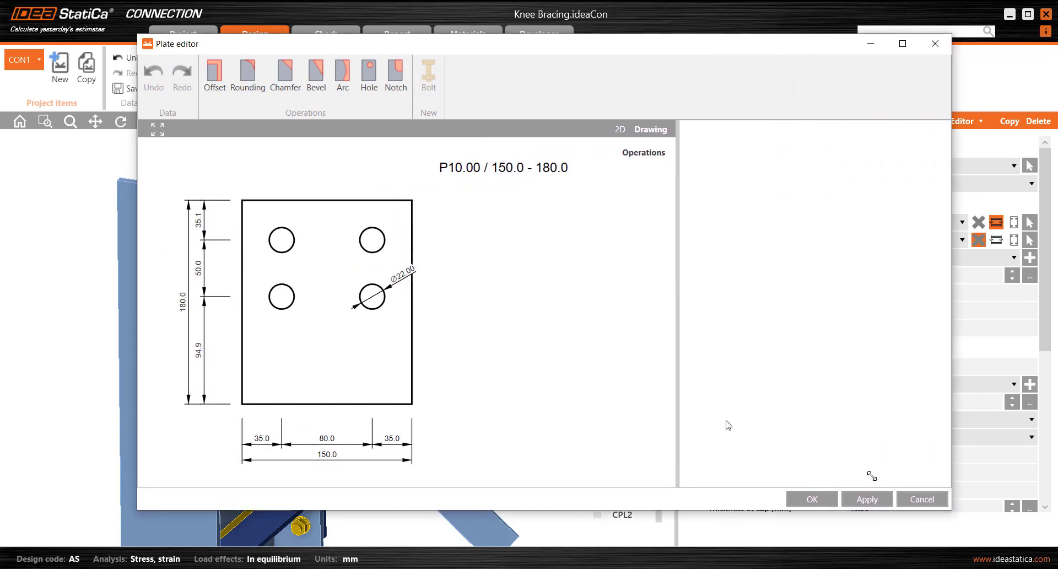
drag(678, 361, 766, 353)
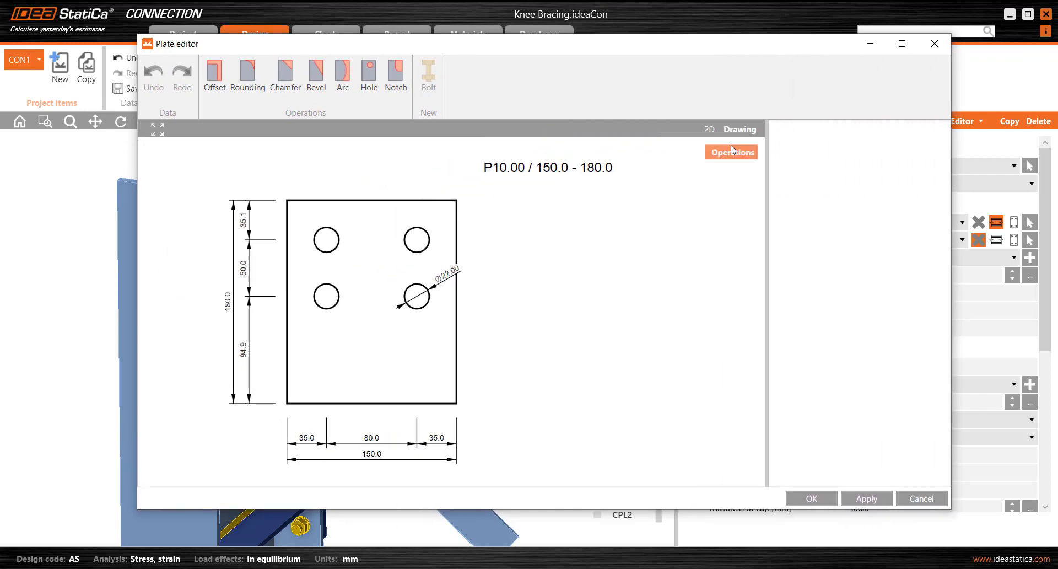
scroll(325, 391, up, 5)
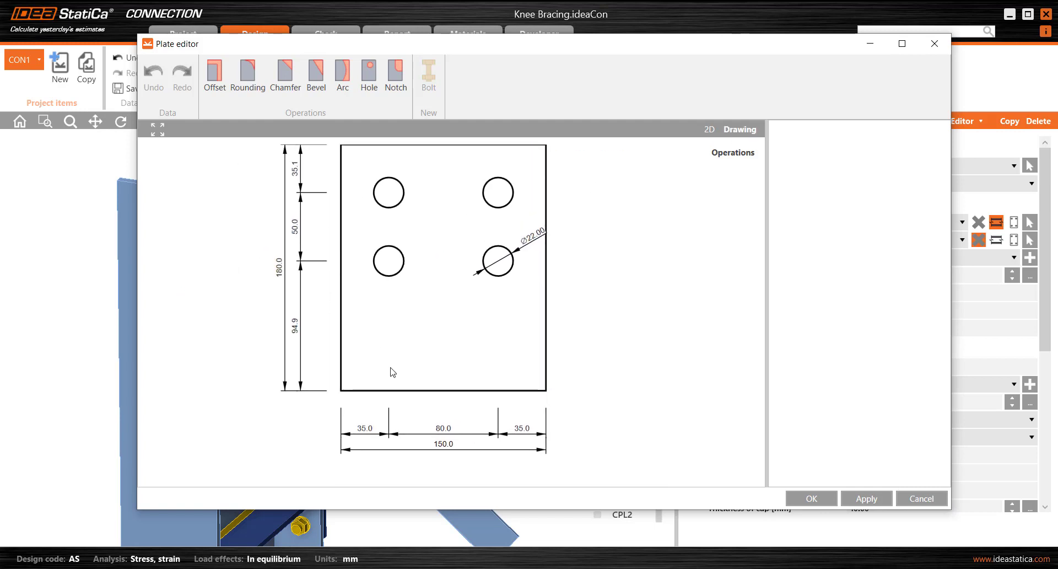
scroll(392, 371, down, 1)
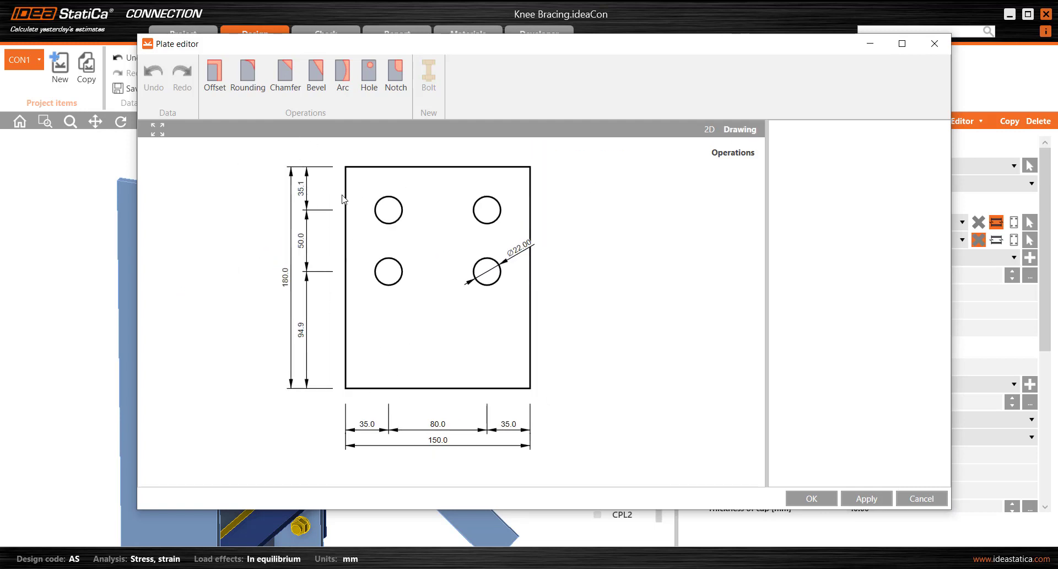
middle_drag(358, 231, 332, 262)
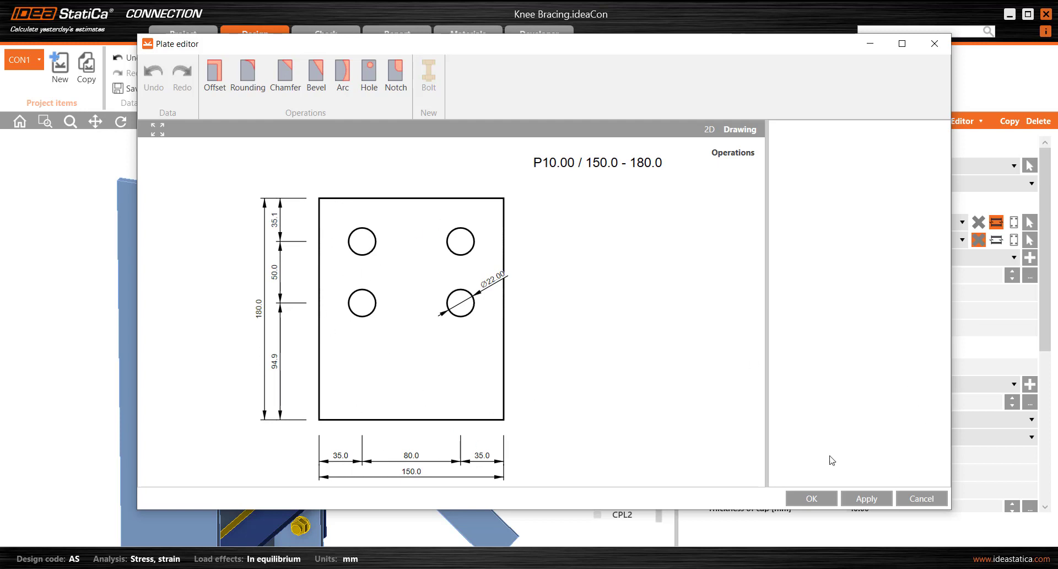
drag(437, 55, 487, 60)
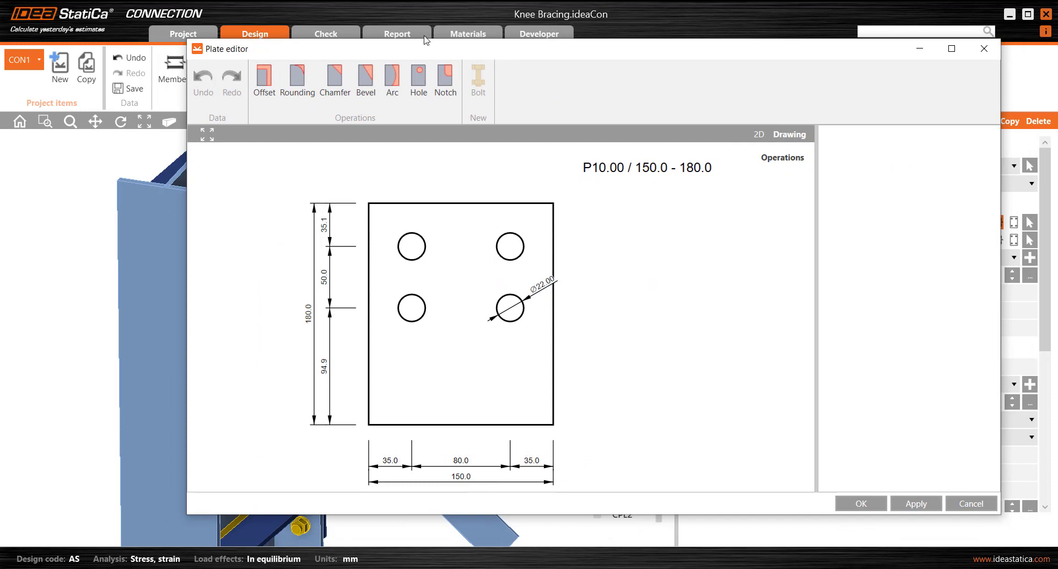
drag(413, 49, 507, 20)
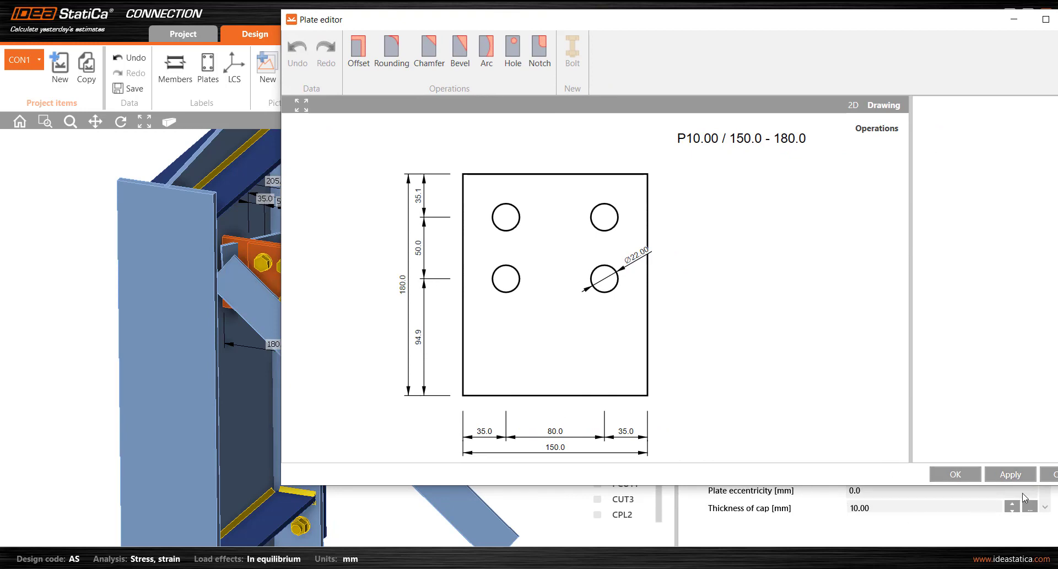
drag(824, 22, 622, 54)
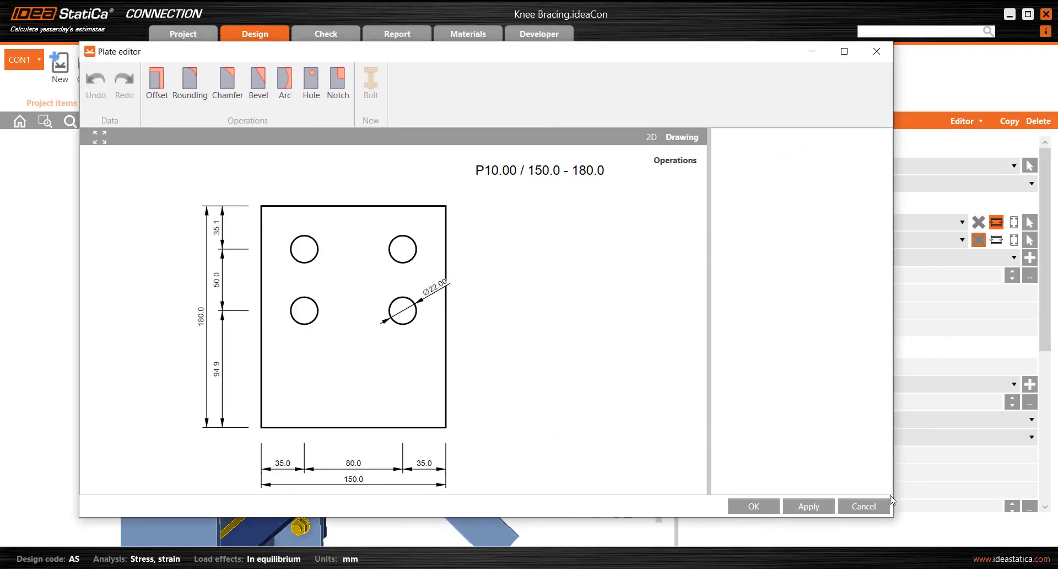
click(863, 506)
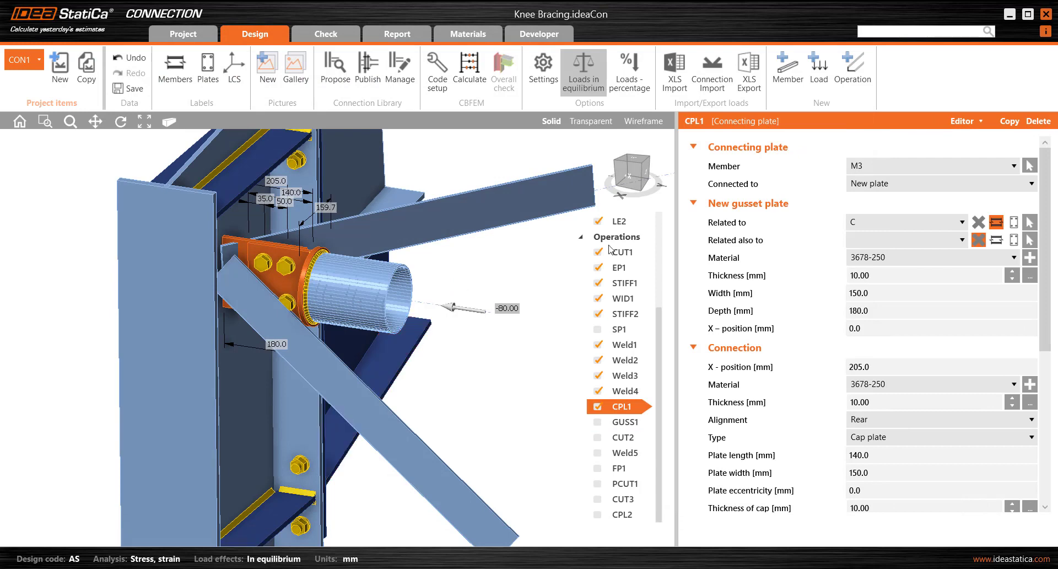
- Open CPL1's gusset plate in the plate editor again and add an Offset operation with Whole outline turned off
scroll(271, 268, up, 2)
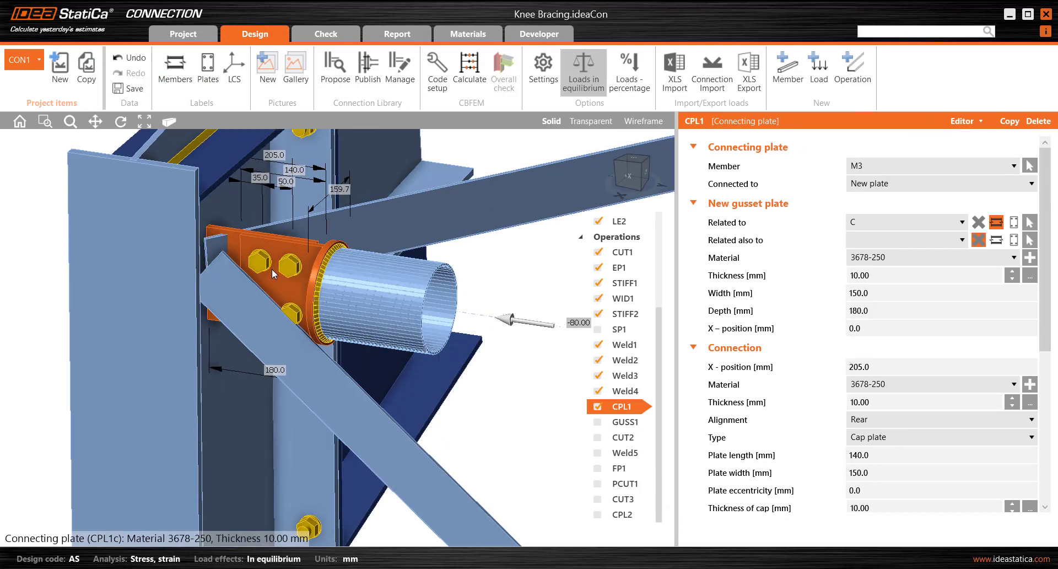
scroll(258, 256, up, 1)
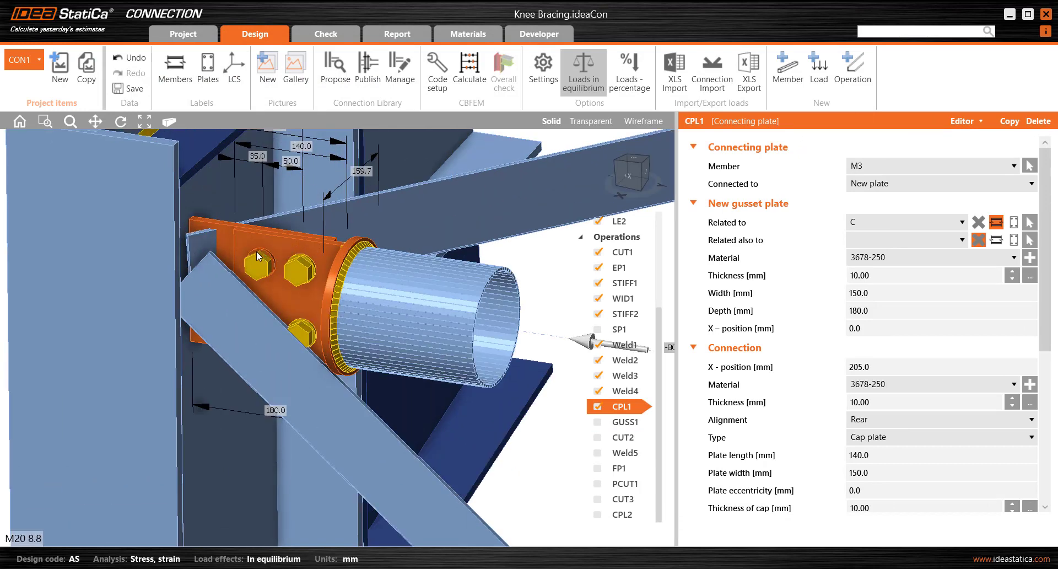
scroll(258, 256, up, 1)
right_click(199, 214)
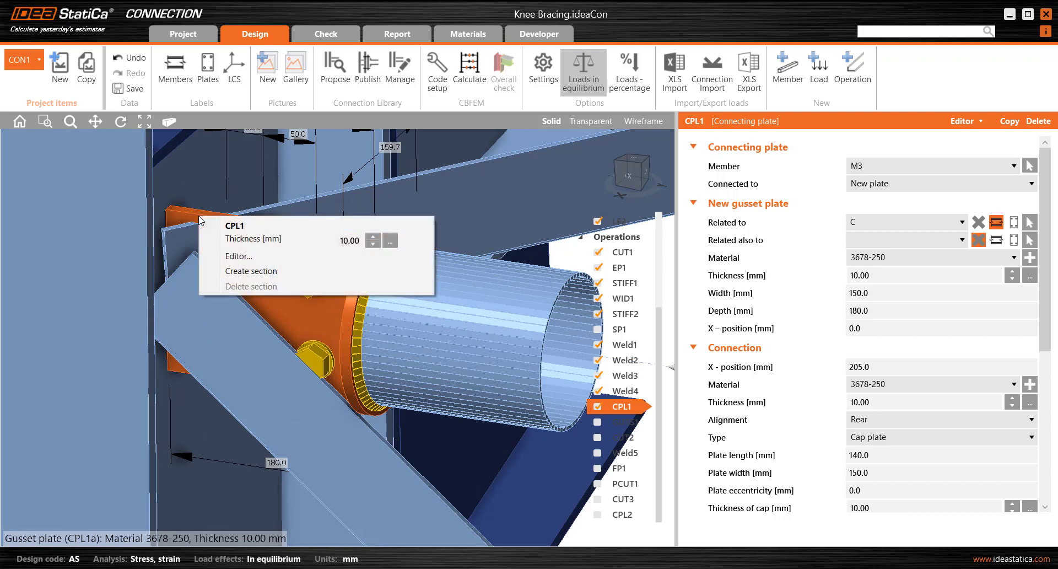
click(238, 256)
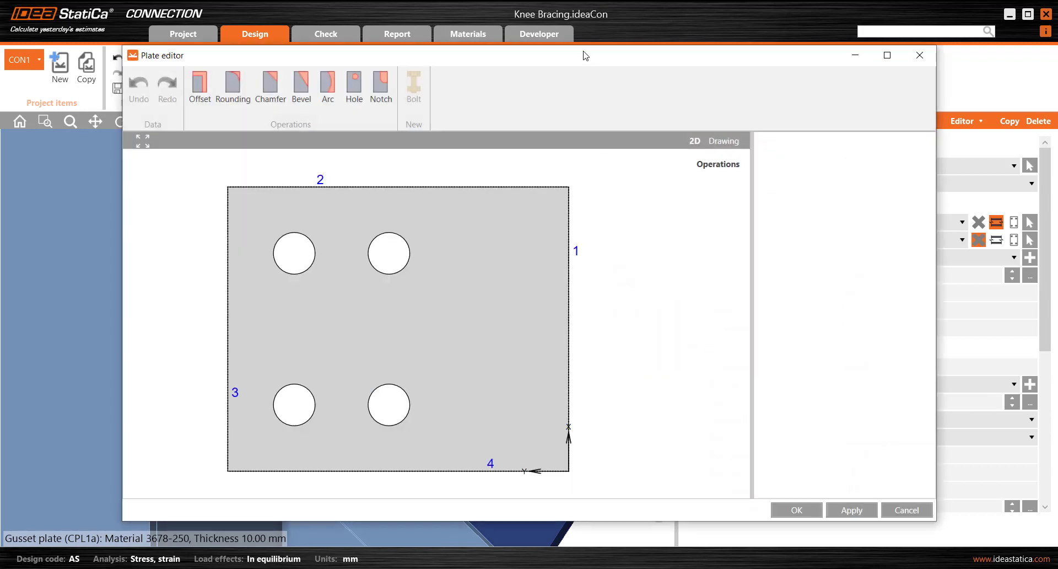
drag(584, 55, 567, 58)
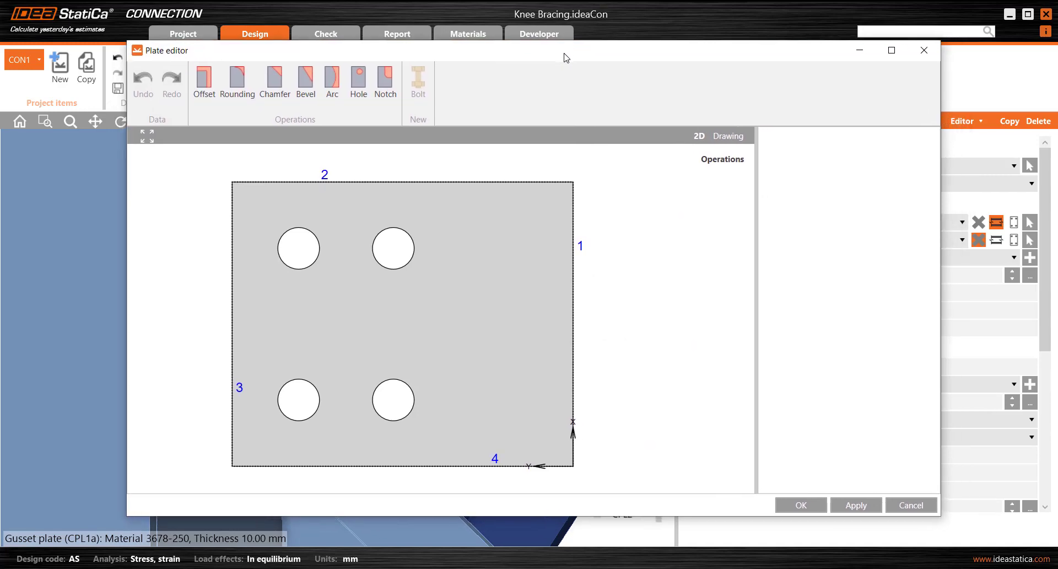
click(204, 83)
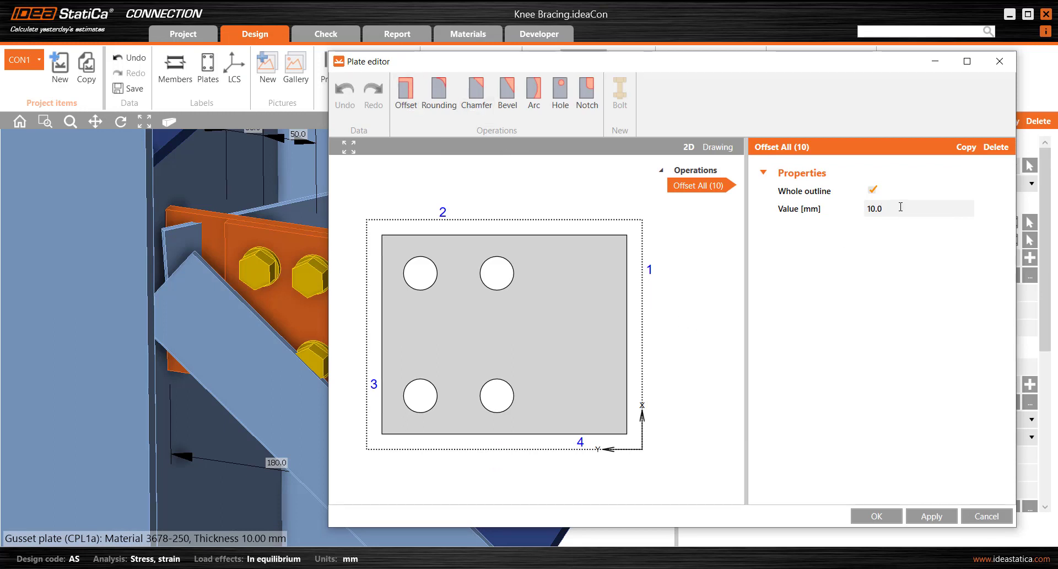
click(873, 190)
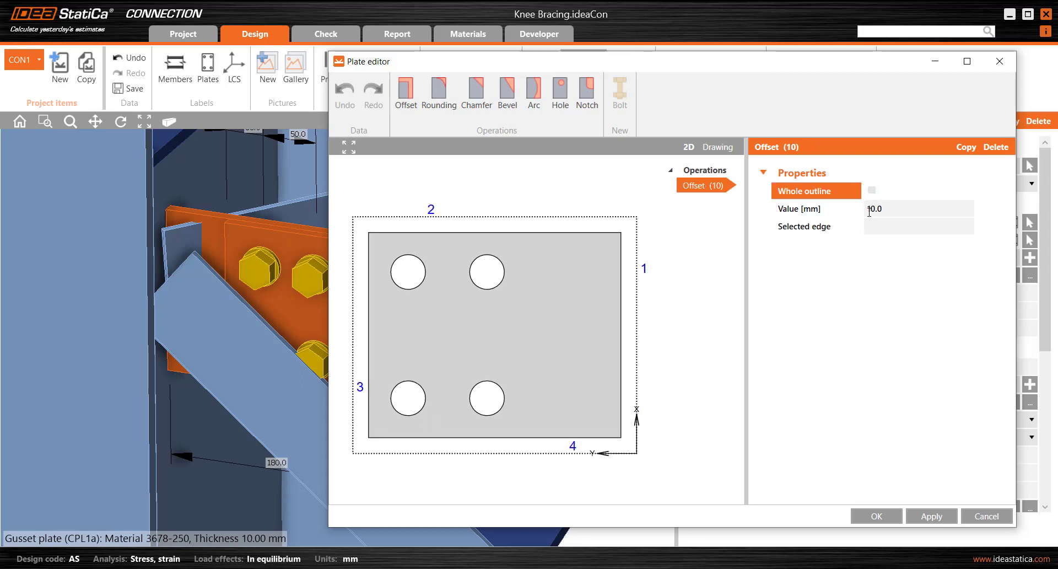
- Make the offset outward with a value of -10 mm and assign it to edge 4 of the gusset plate
click(869, 210)
text(-)
click(870, 229)
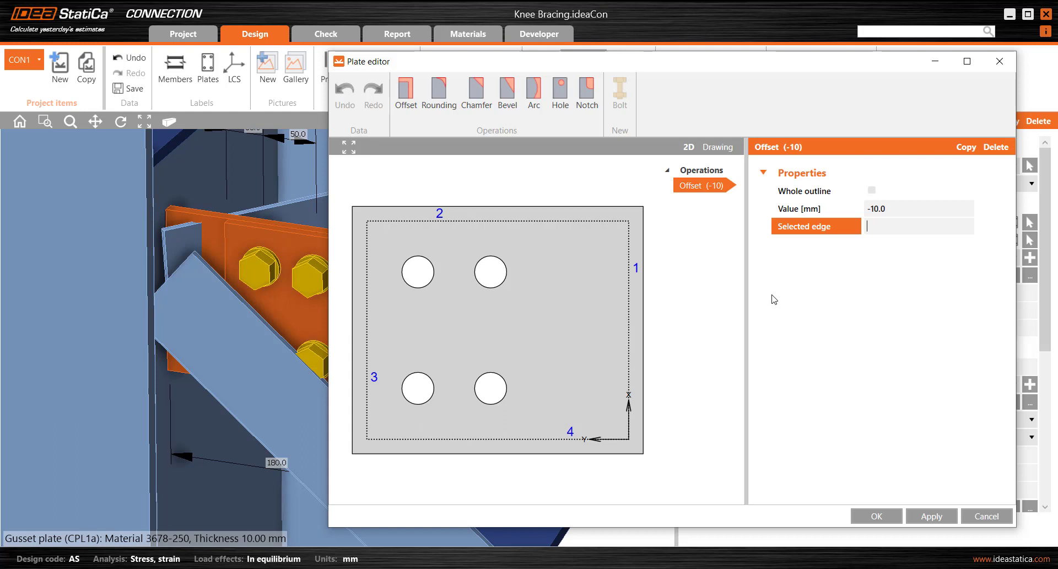
text(4)
- Set the offset of edge 4 to -115 mm, apply it to the gusset plate and close the plate editor
click(881, 210)
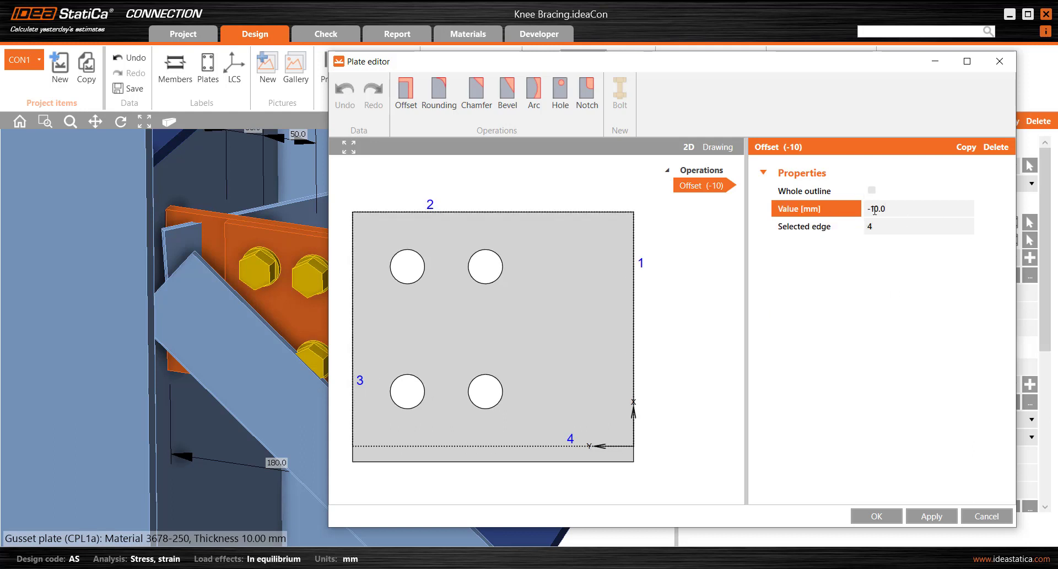
drag(875, 210, 898, 233)
text(115)
key(Tab)
drag(531, 64, 599, 50)
click(1000, 501)
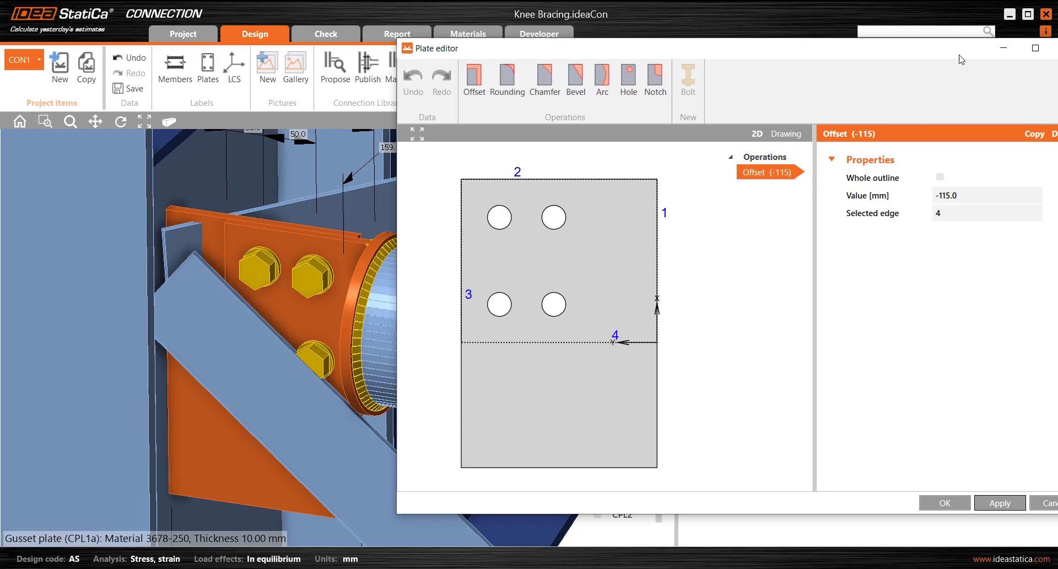
drag(856, 55, 806, 55)
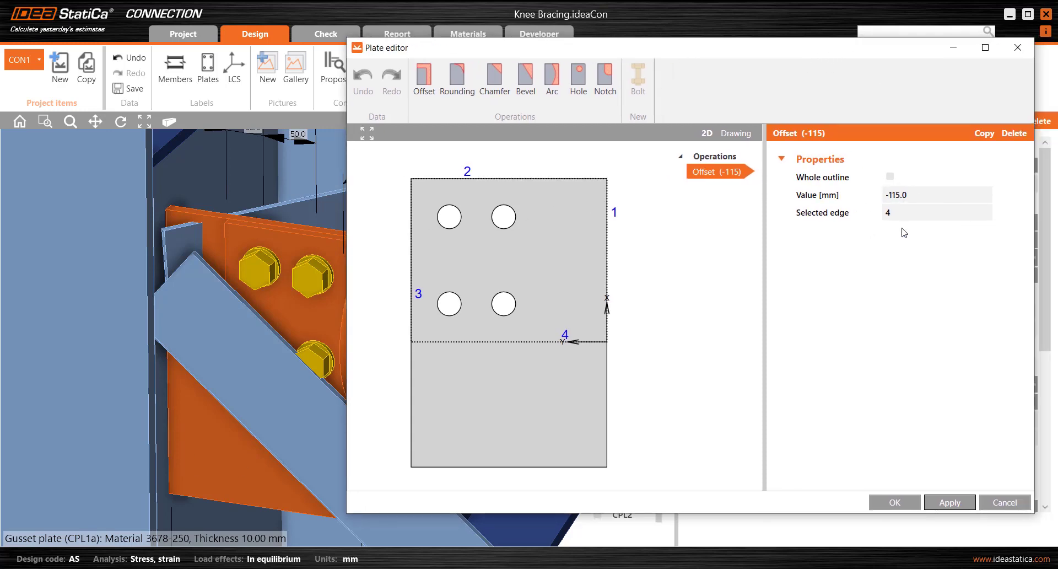
click(898, 503)
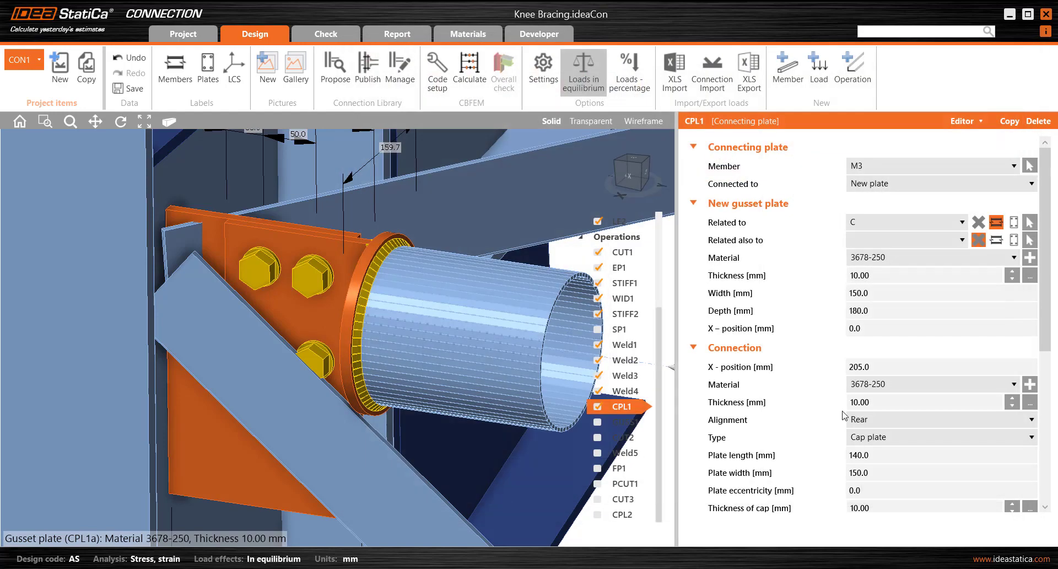
- Compare transparent and solid displays from several directions to examine how the extended gusset plate lines up with the angle braces
right_drag(323, 356, 347, 358)
middle_drag(348, 357, 359, 343)
right_drag(359, 344, 309, 402)
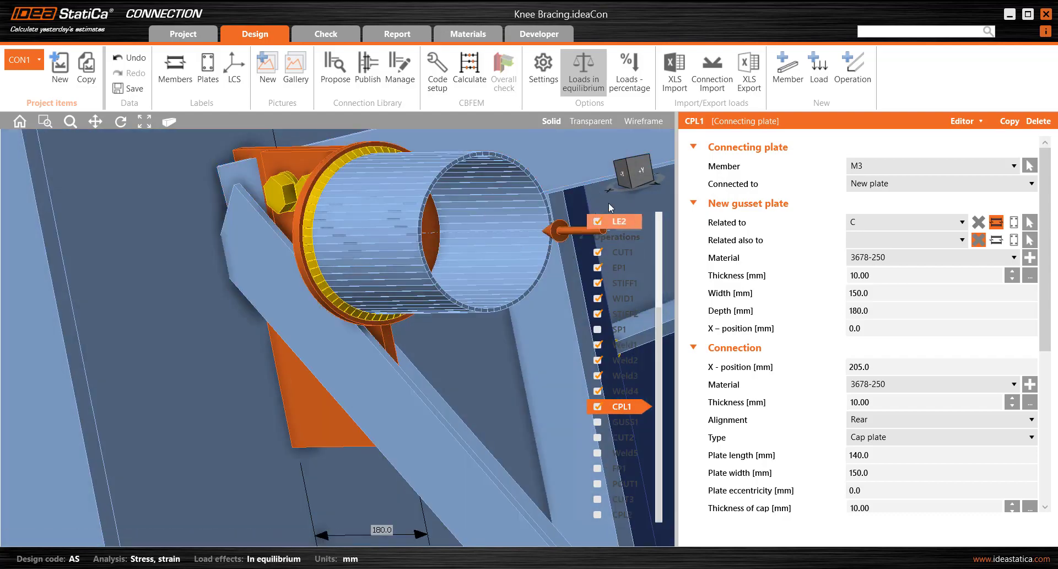
click(623, 173)
click(587, 124)
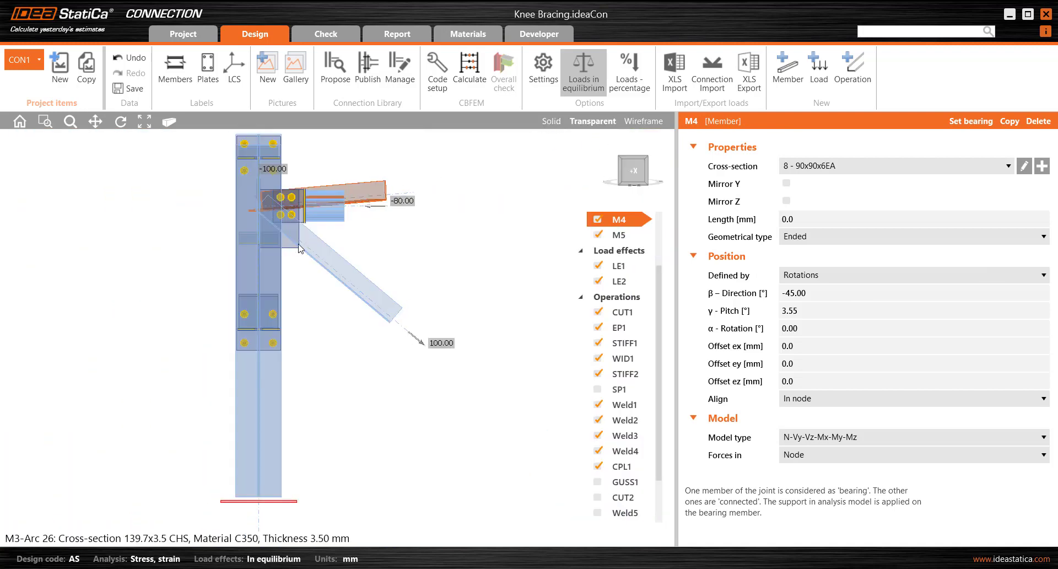
scroll(274, 225, up, 5)
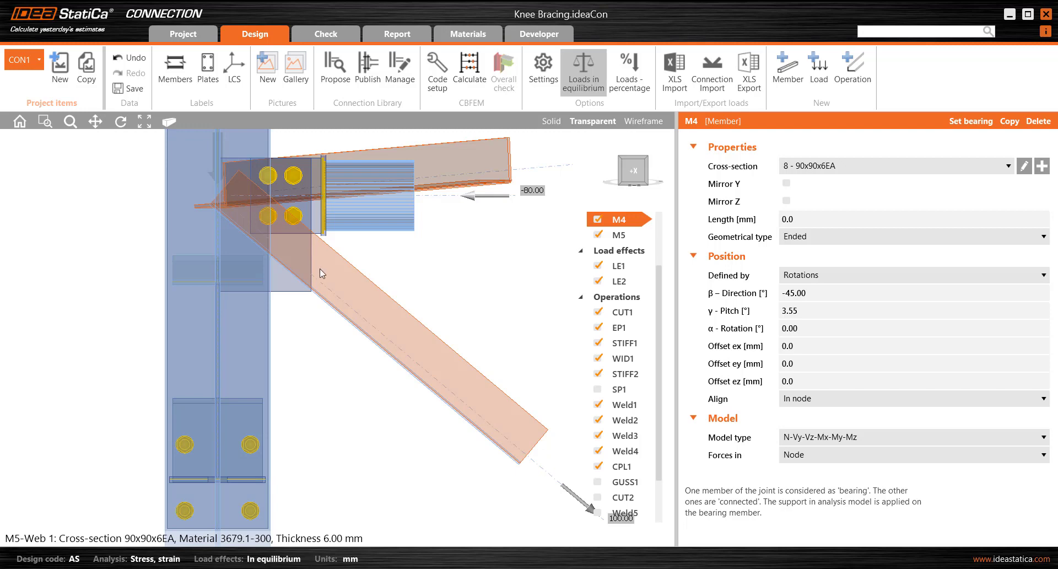
right_drag(325, 266, 322, 269)
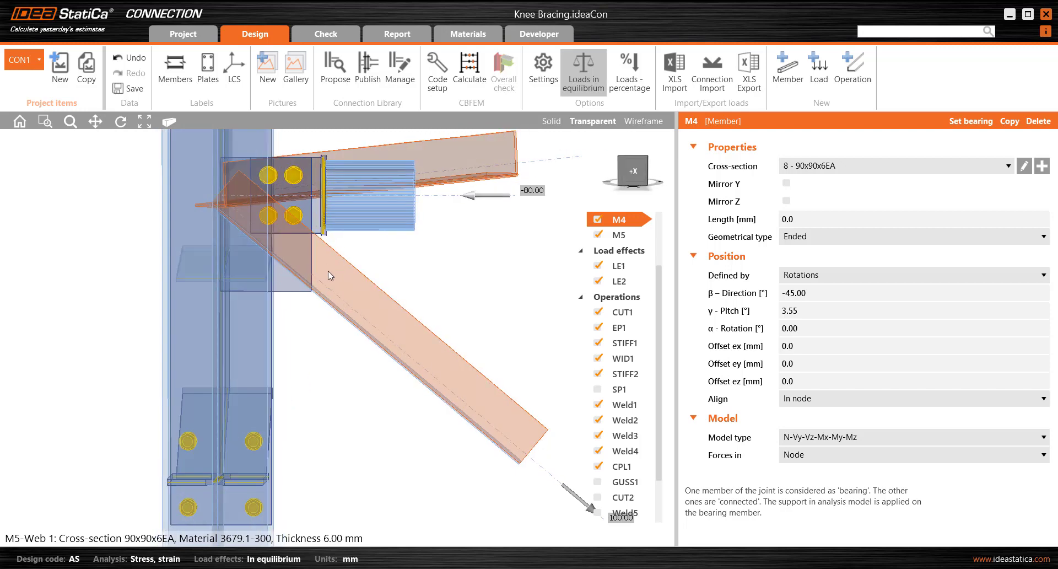
click(553, 122)
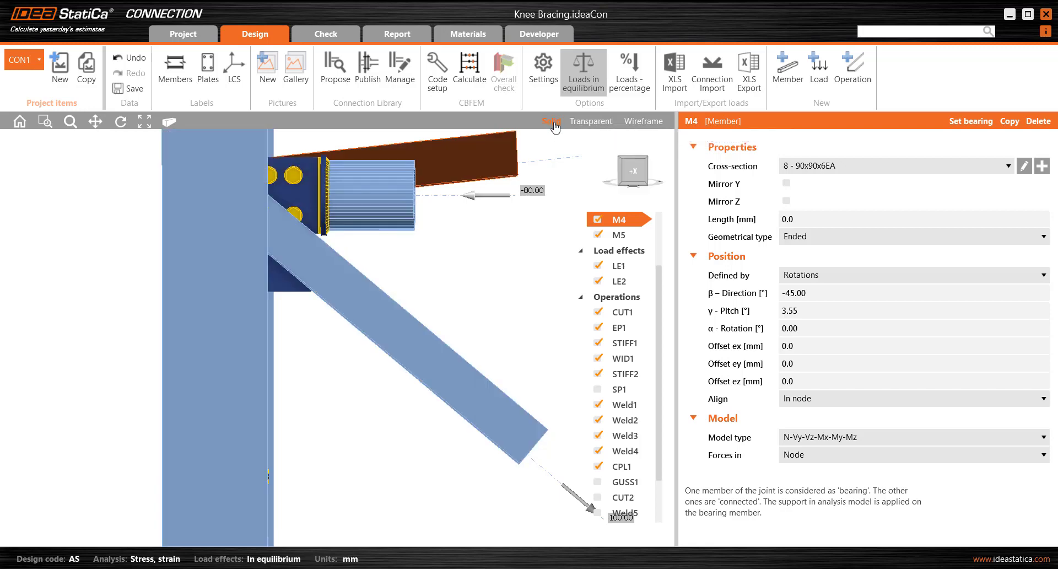
right_drag(390, 271, 358, 282)
middle_drag(408, 289, 328, 285)
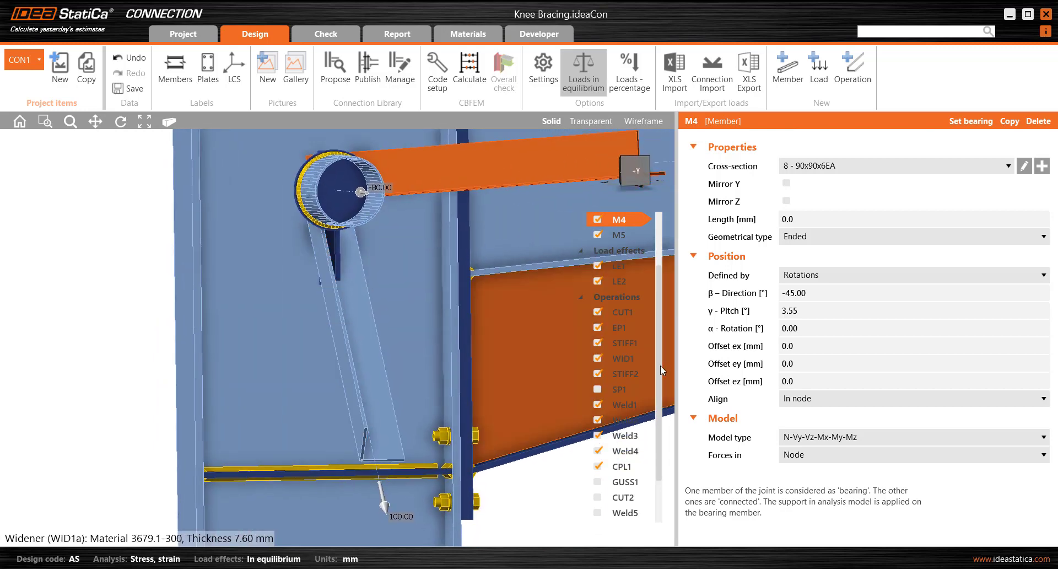
- Add a fin plate operation and assign it to the lower angle brace M5
drag(660, 366, 660, 474)
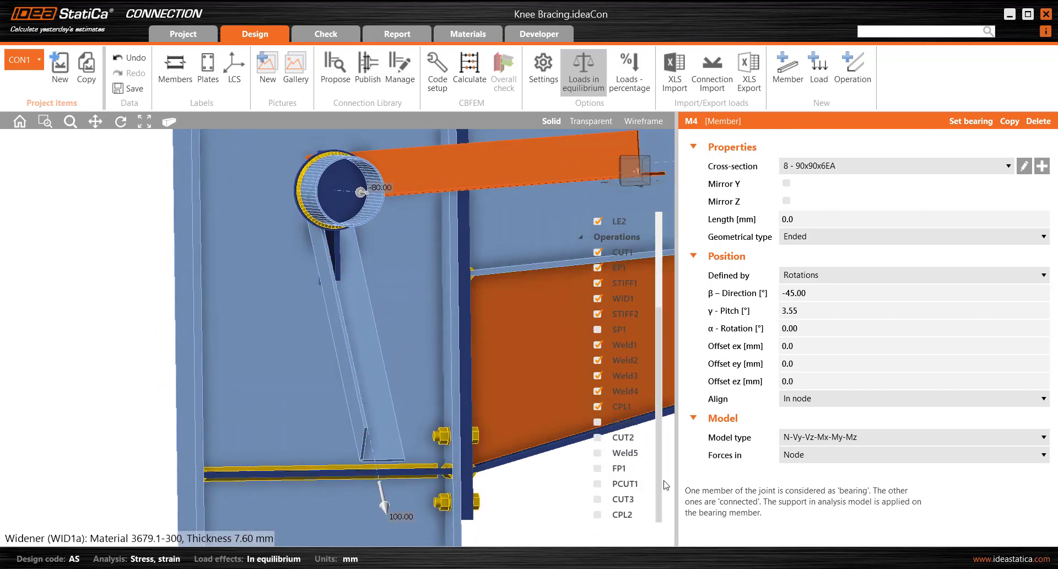
scroll(339, 245, up, 5)
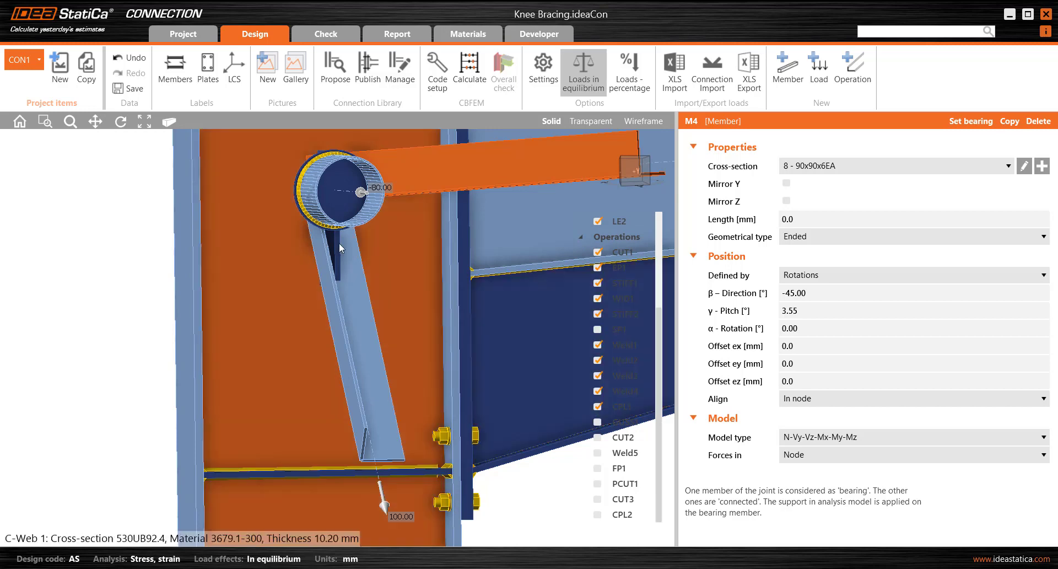
scroll(313, 322, up, 1)
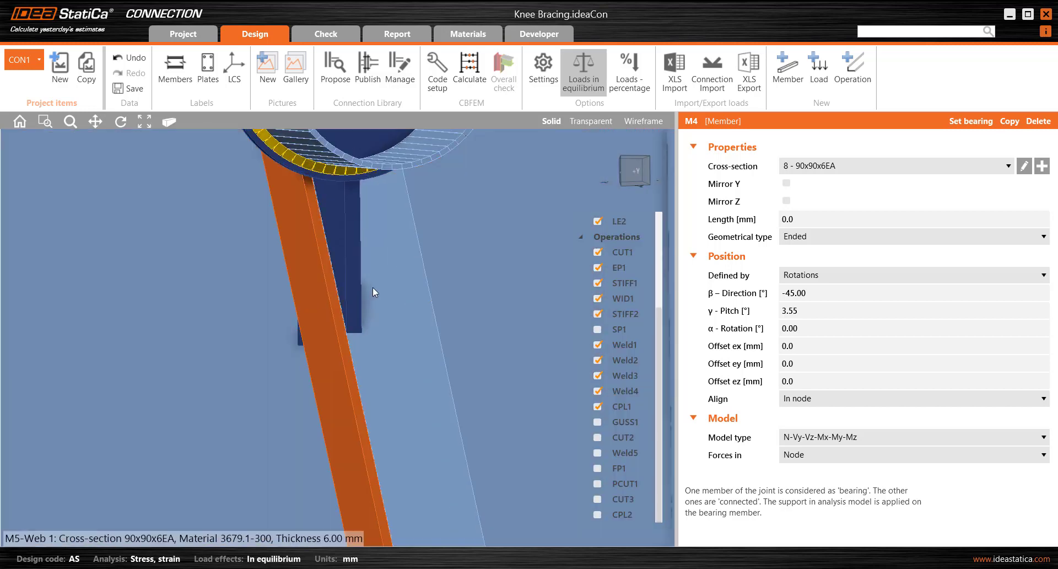
scroll(312, 289, down, 2)
middle_drag(293, 286, 207, 286)
click(859, 74)
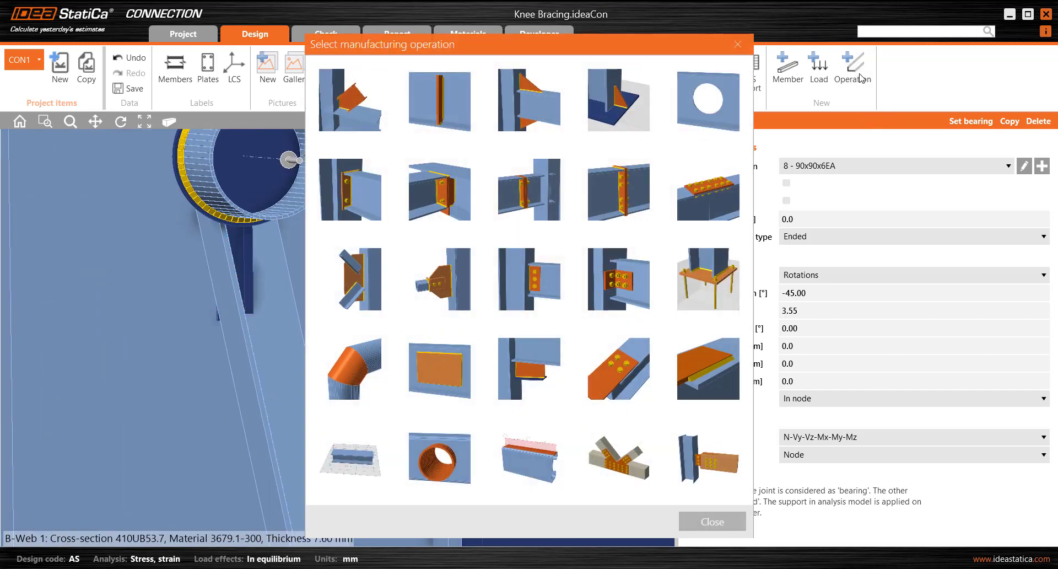
drag(667, 46, 803, 56)
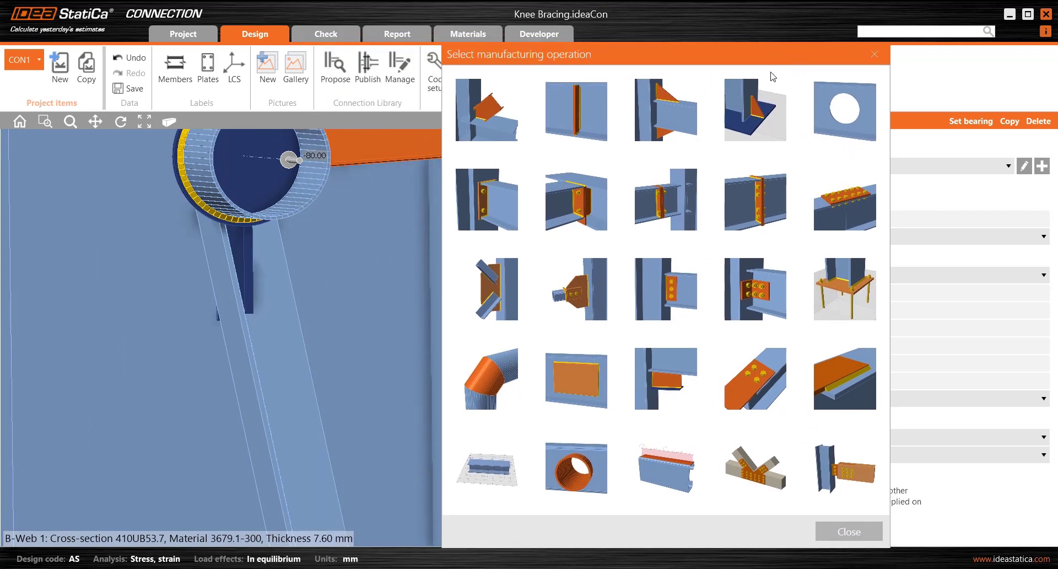
click(681, 294)
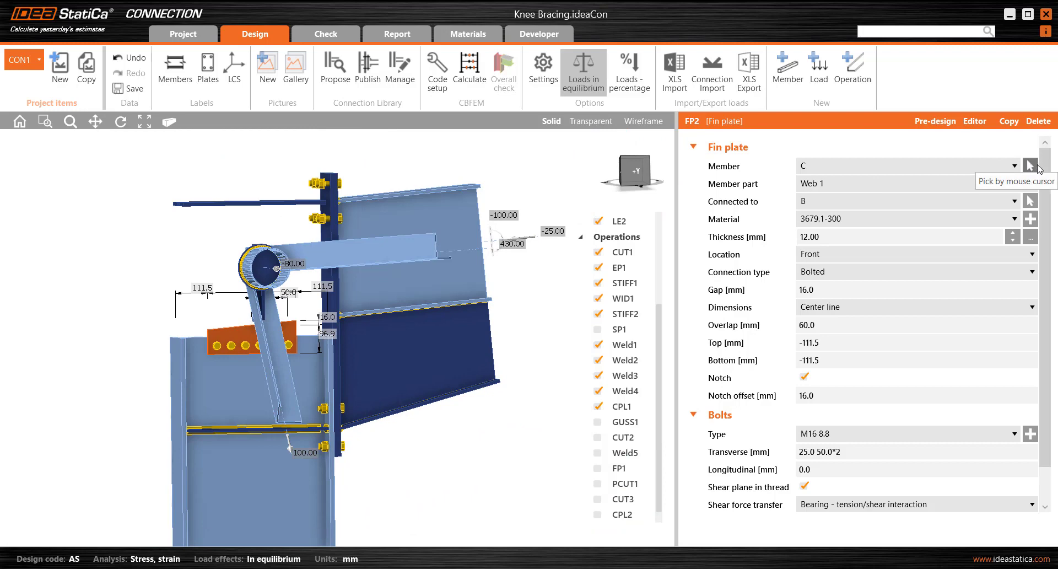
click(1037, 168)
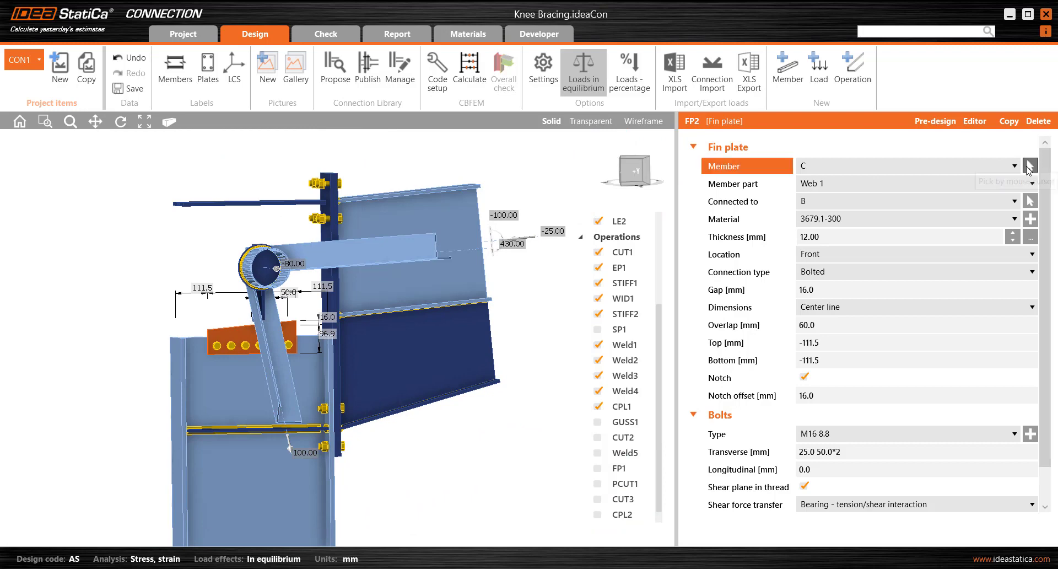
click(277, 369)
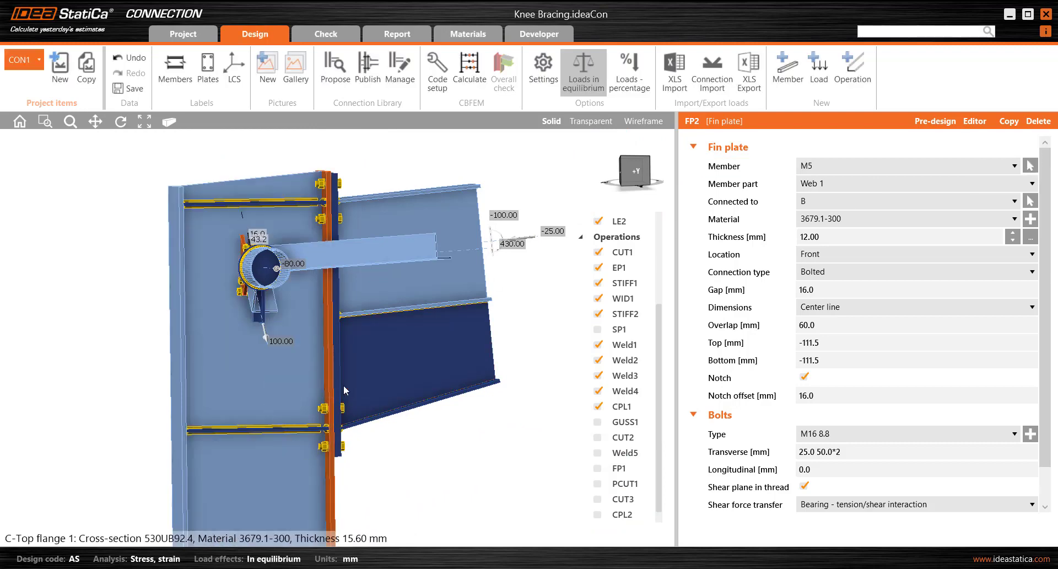
- Try connecting M5's fin plate to column C, and delete the fin plate operation FP2
middle_drag(365, 416, 401, 380)
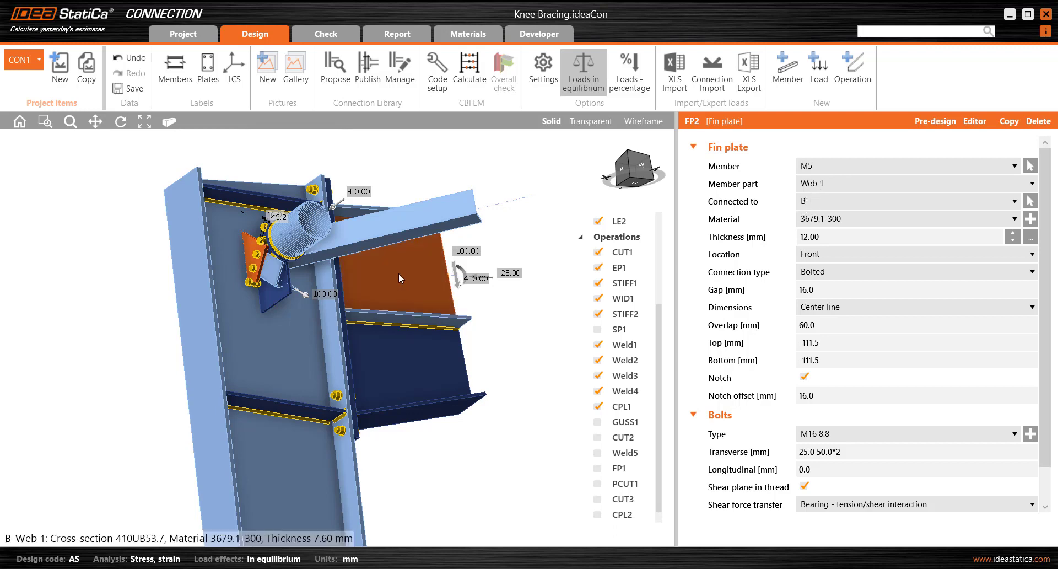
click(815, 203)
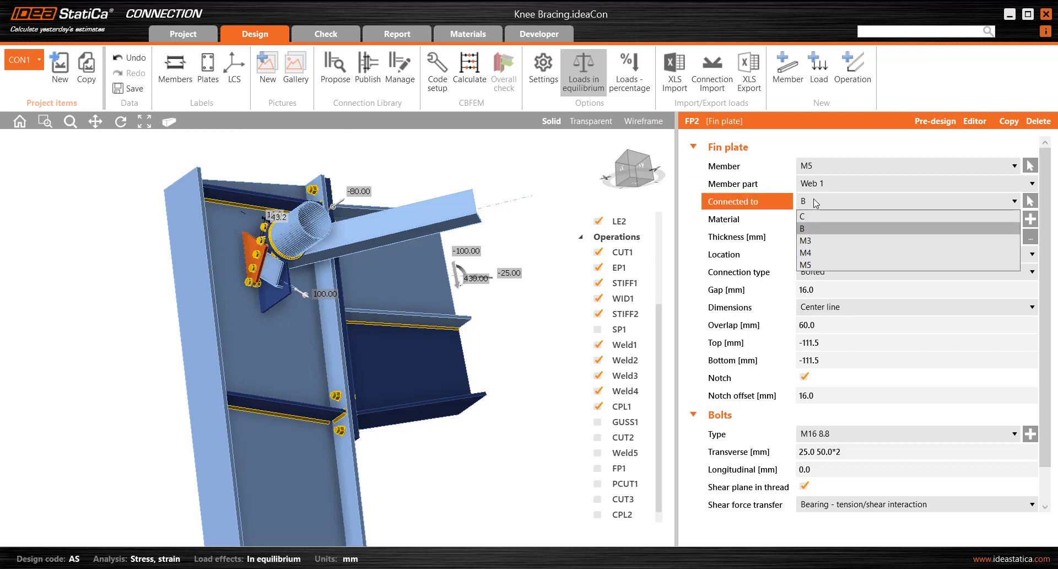
click(811, 222)
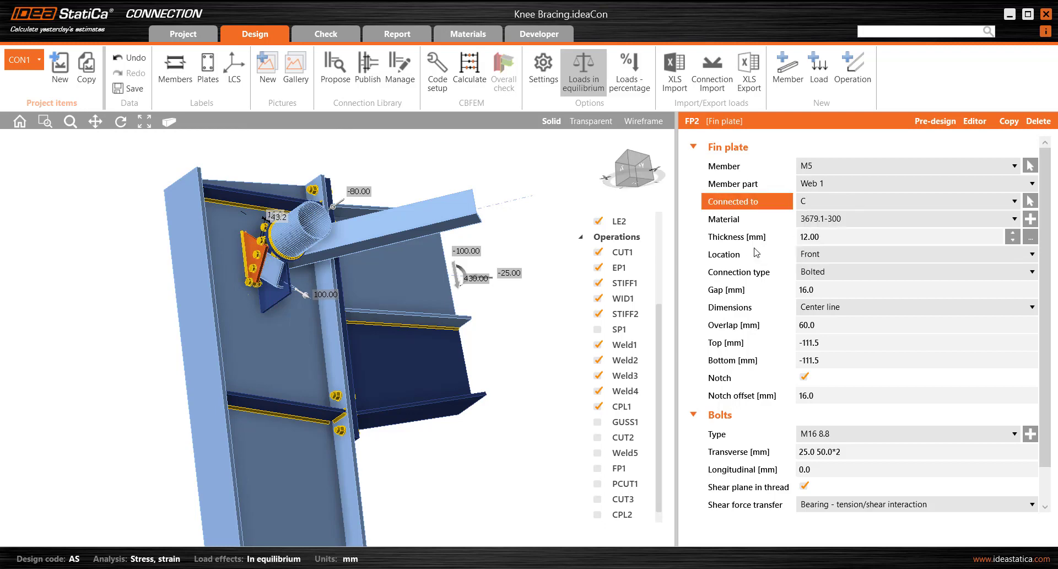
click(240, 238)
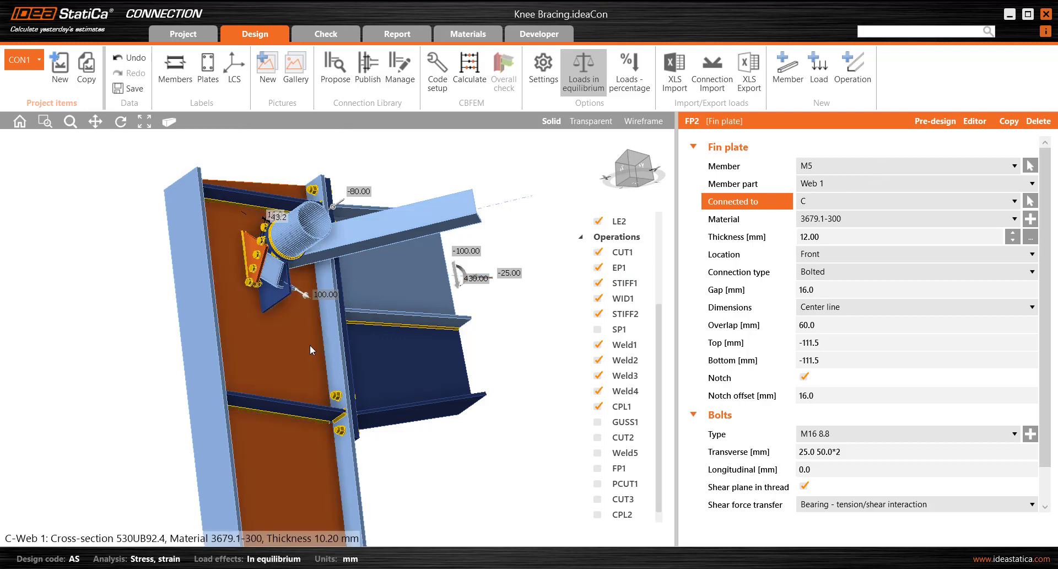
mouse_move(259, 268)
middle_down()
mouse_move(277, 273)
mouse_move(267, 277)
middle_up()
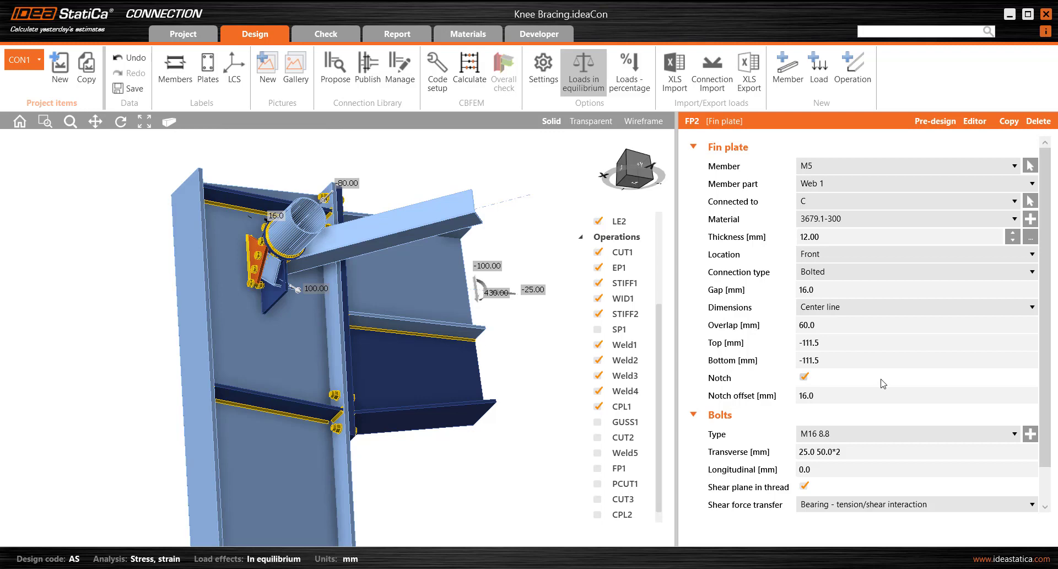
scroll(661, 410, down, 1)
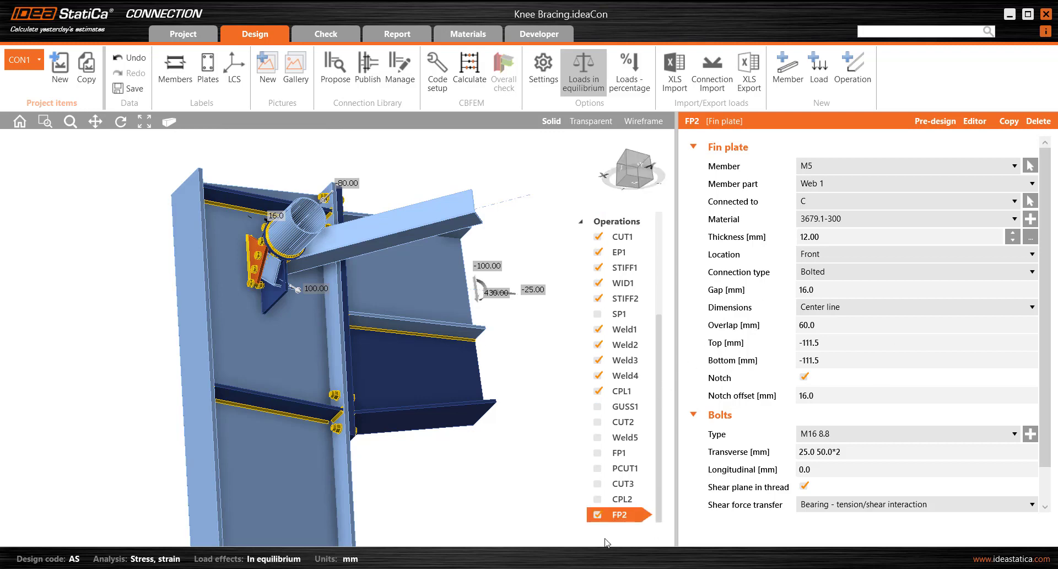
right_click(622, 515)
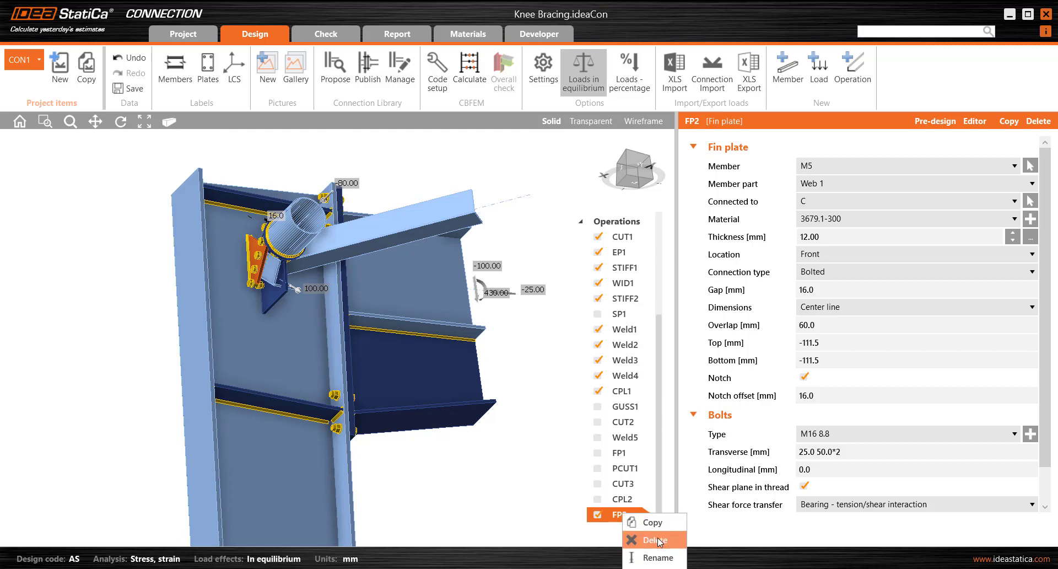
- Add a connecting plate operation and assign it to angle brace M5
click(852, 69)
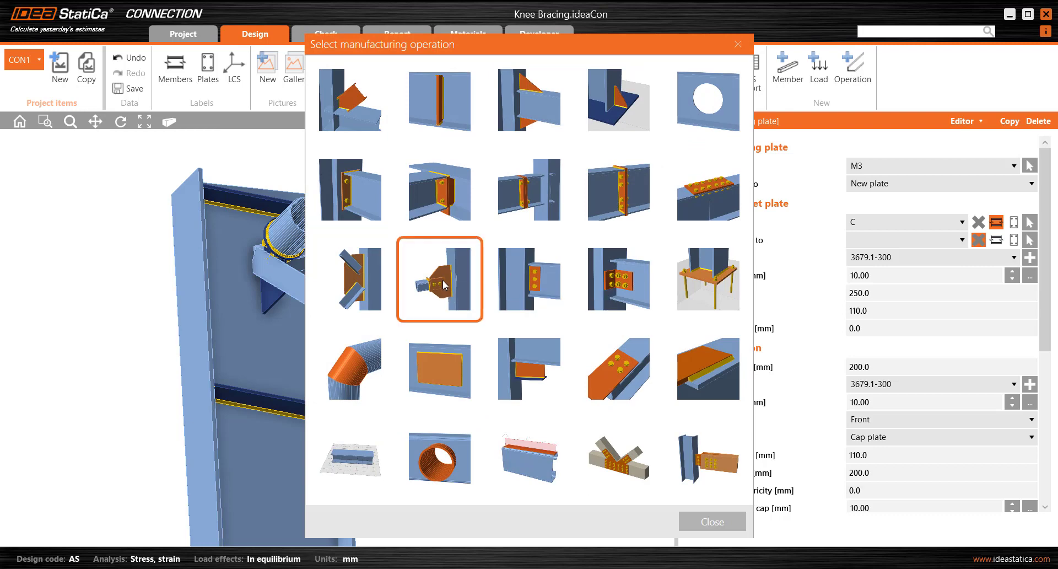
click(442, 279)
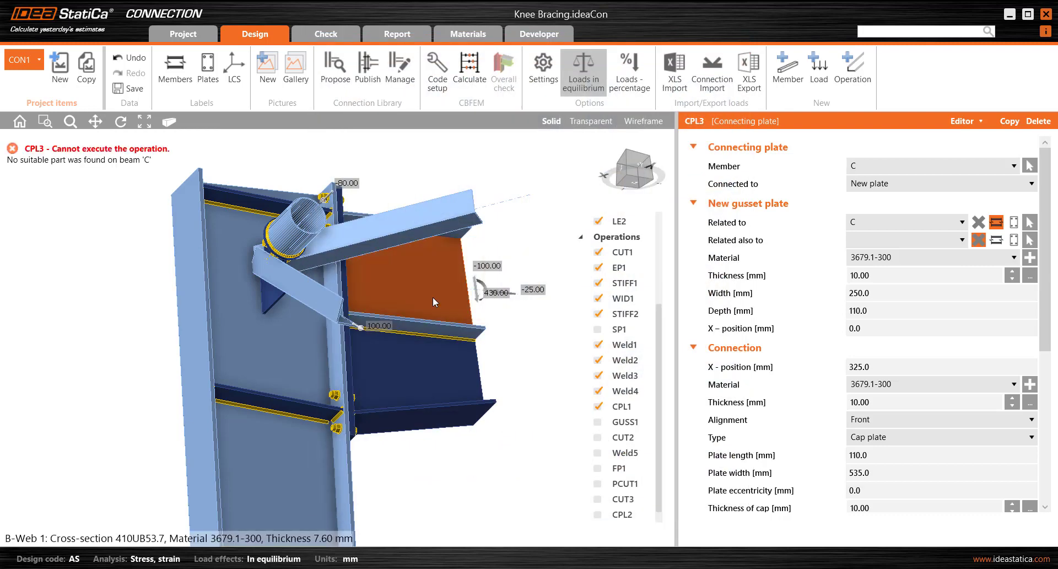
click(907, 166)
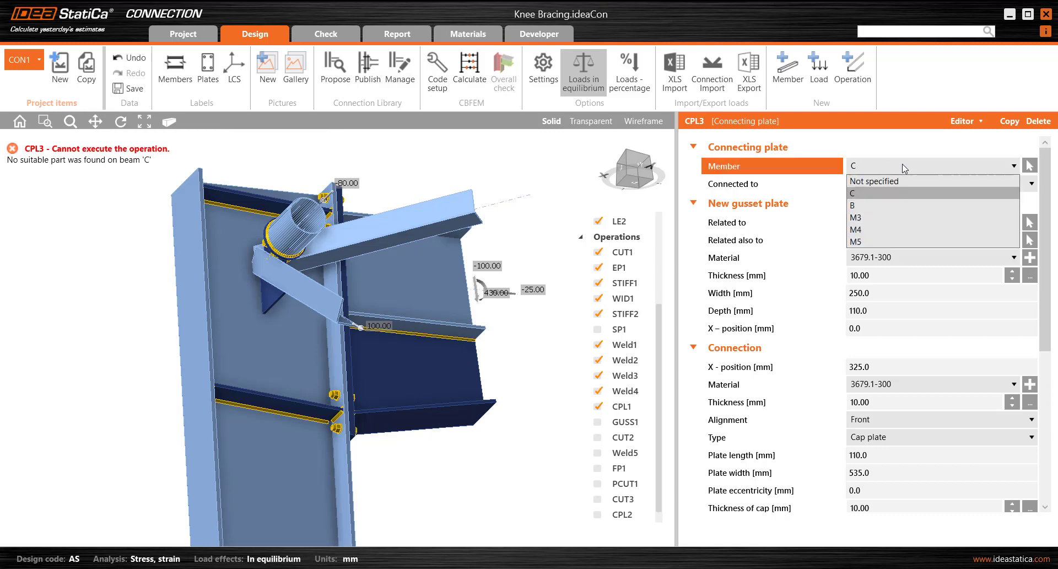
click(872, 240)
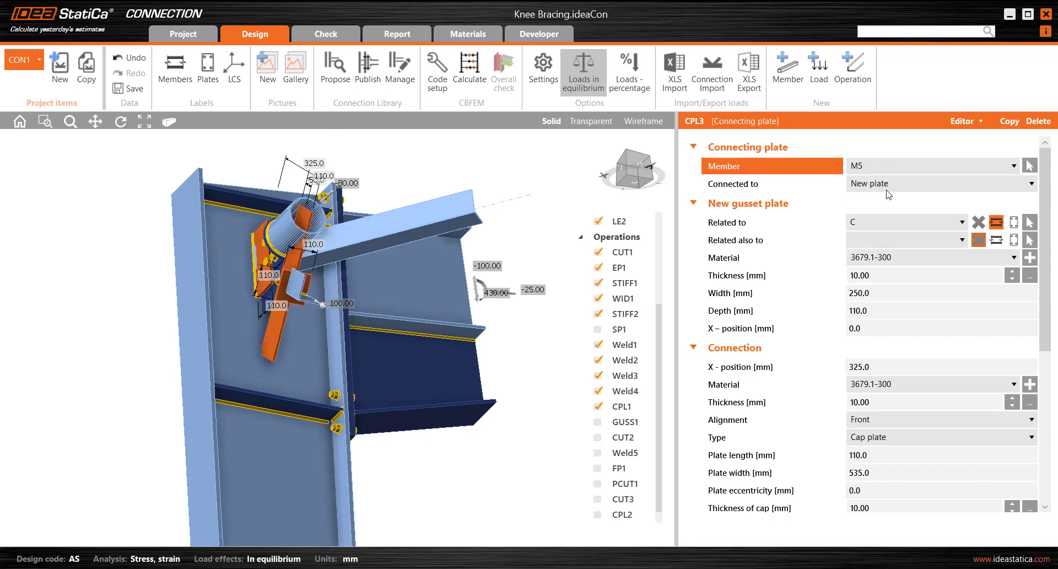
- Connect M5's connecting plate to an existing plate, choosing gusset plate CPL1a
click(896, 185)
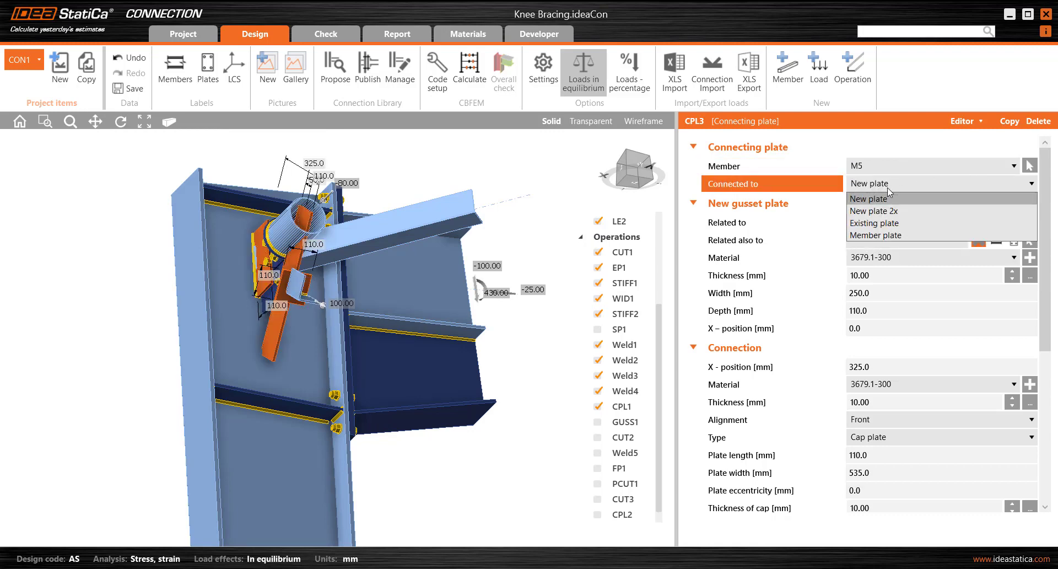
click(879, 227)
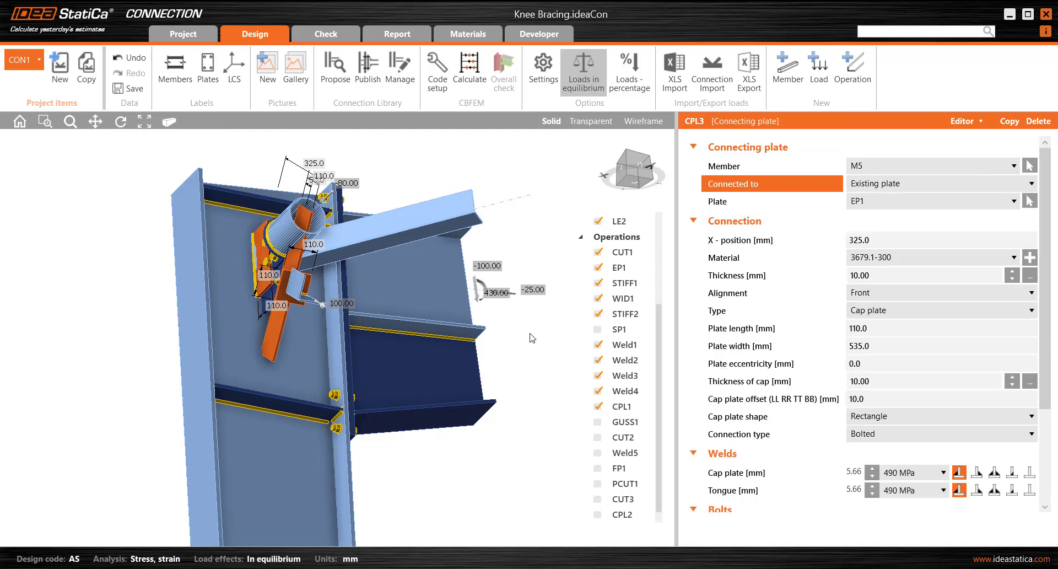
middle_drag(372, 302, 397, 303)
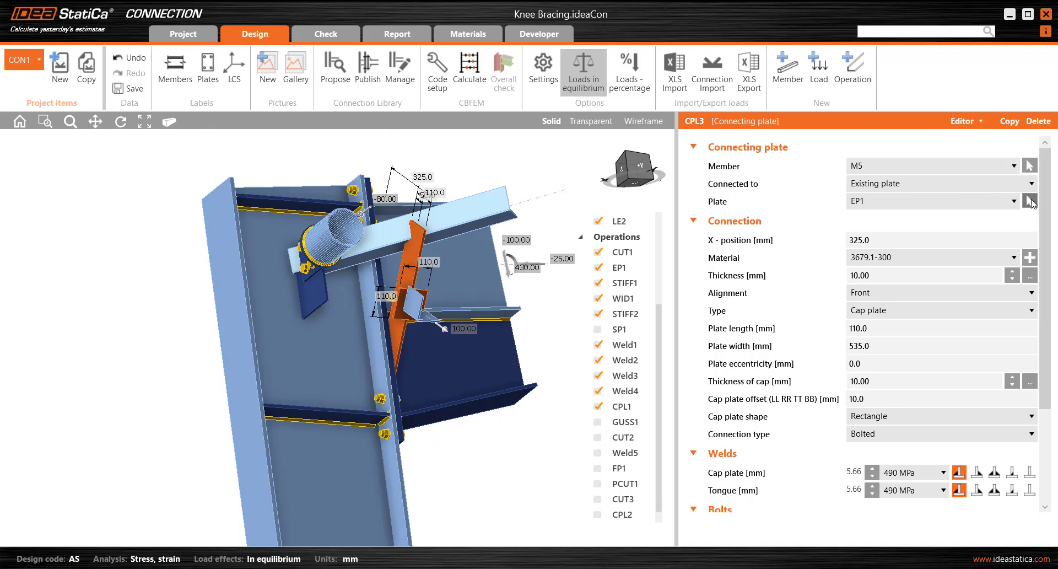
click(1029, 201)
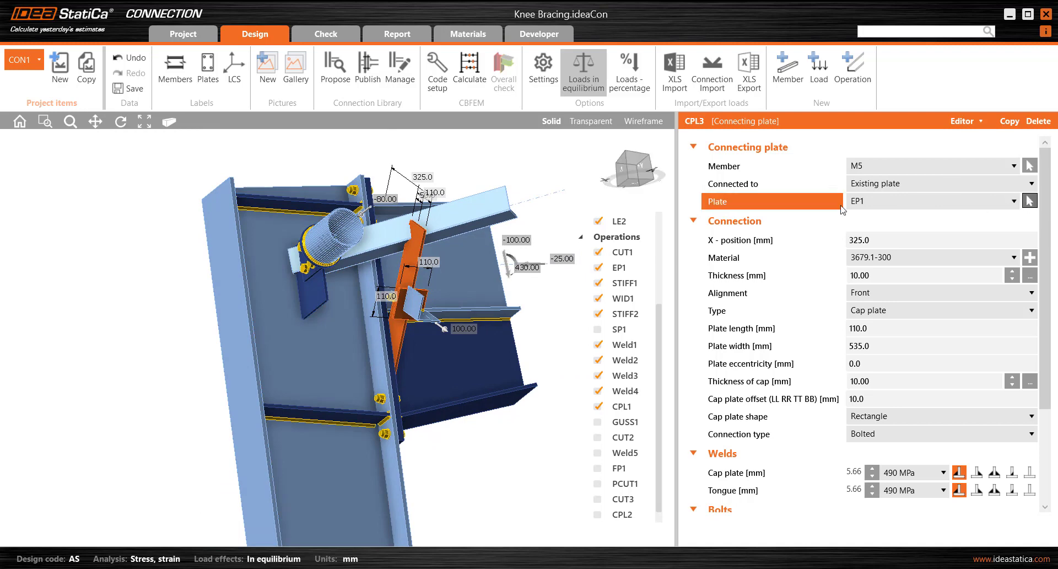
click(304, 296)
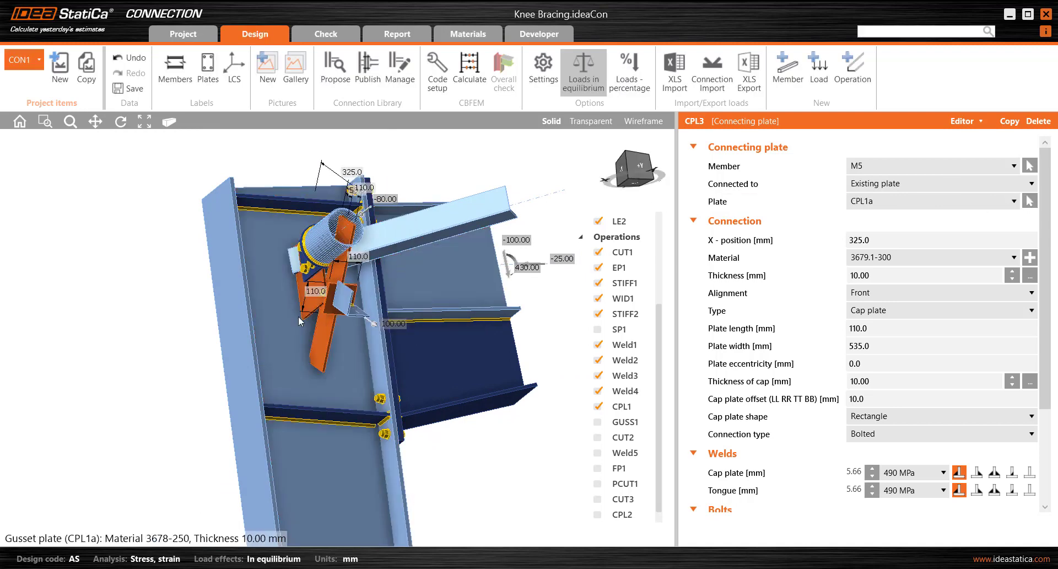
- Set the plate width of M5's connecting plate to 100 mm
scroll(316, 338, up, 5)
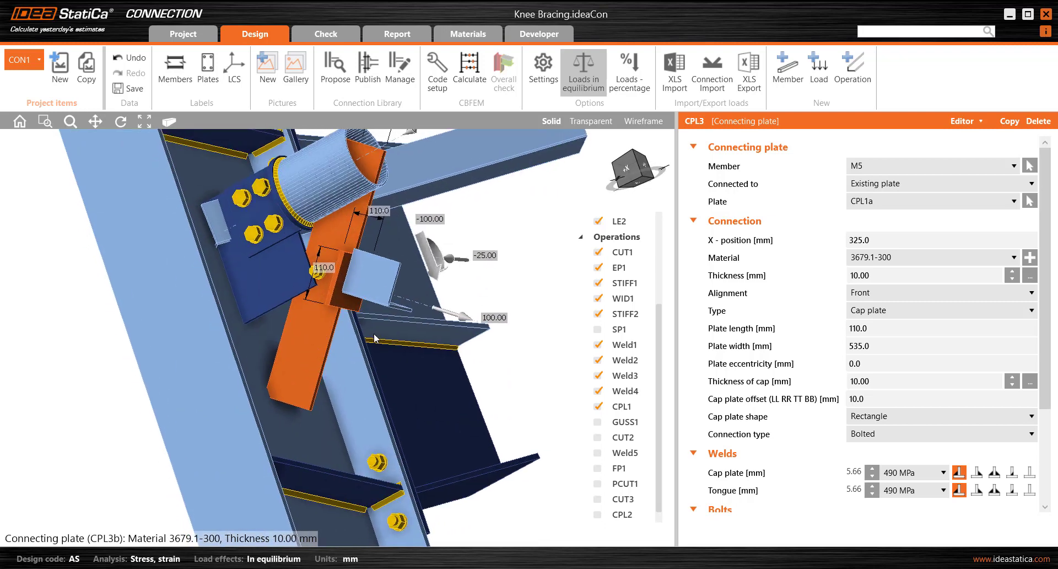
click(875, 346)
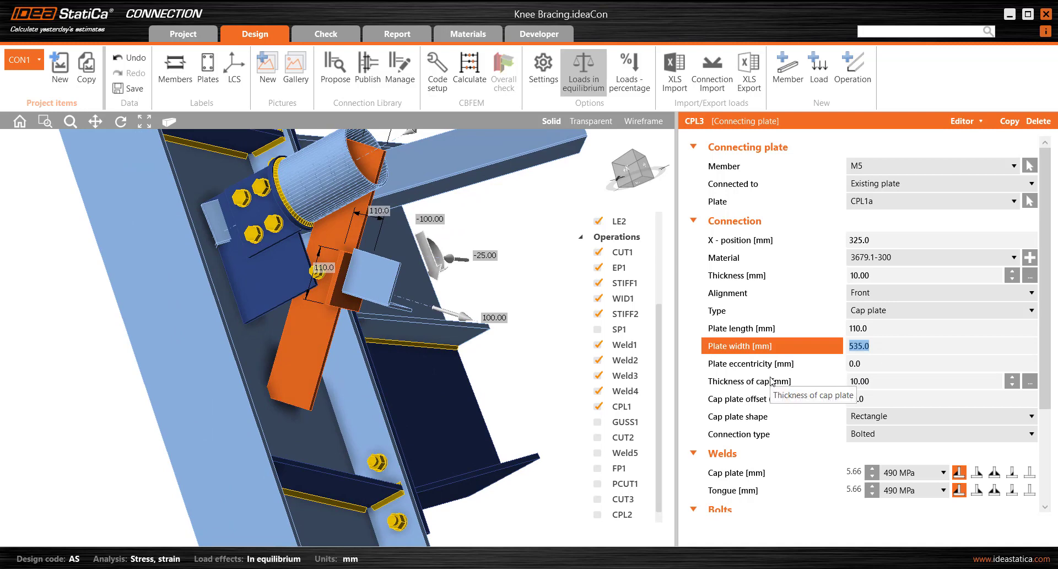
text(100)
key(Return)
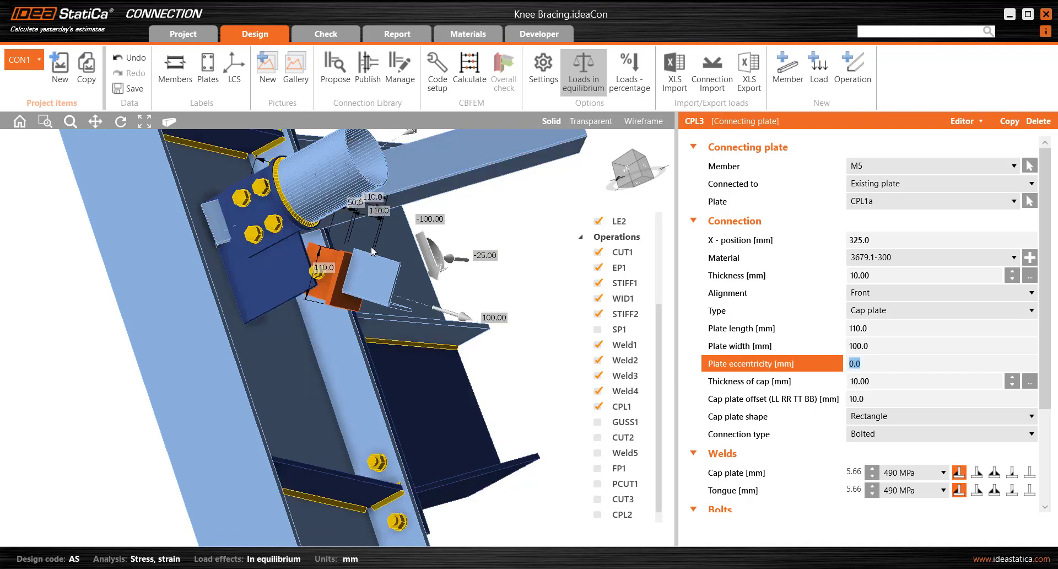
- Try the Cap plate 2x type for M5's connecting plate and inspect how it meets the angle
right_drag(380, 277, 270, 281)
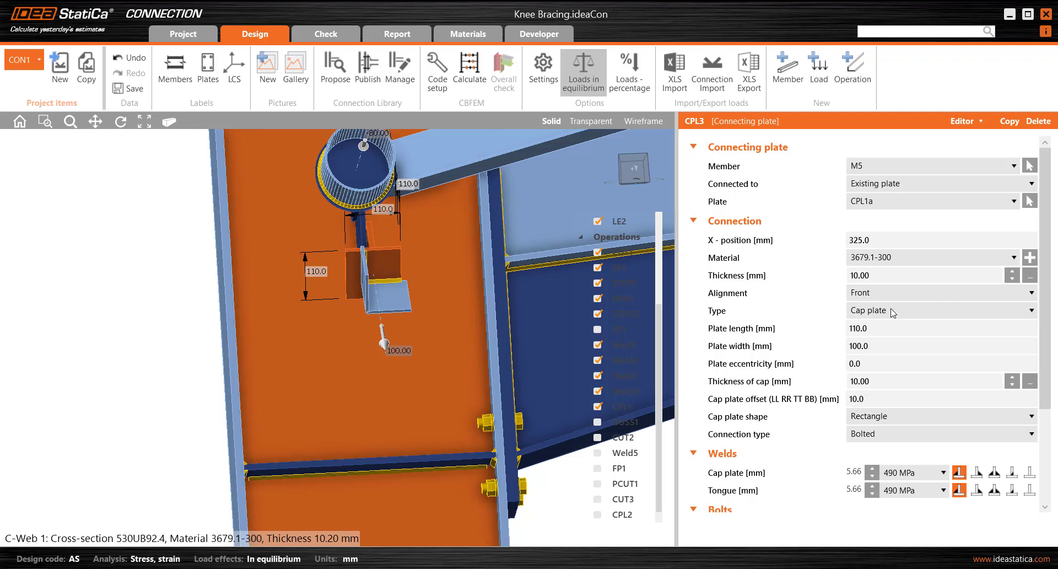
click(893, 312)
click(384, 297)
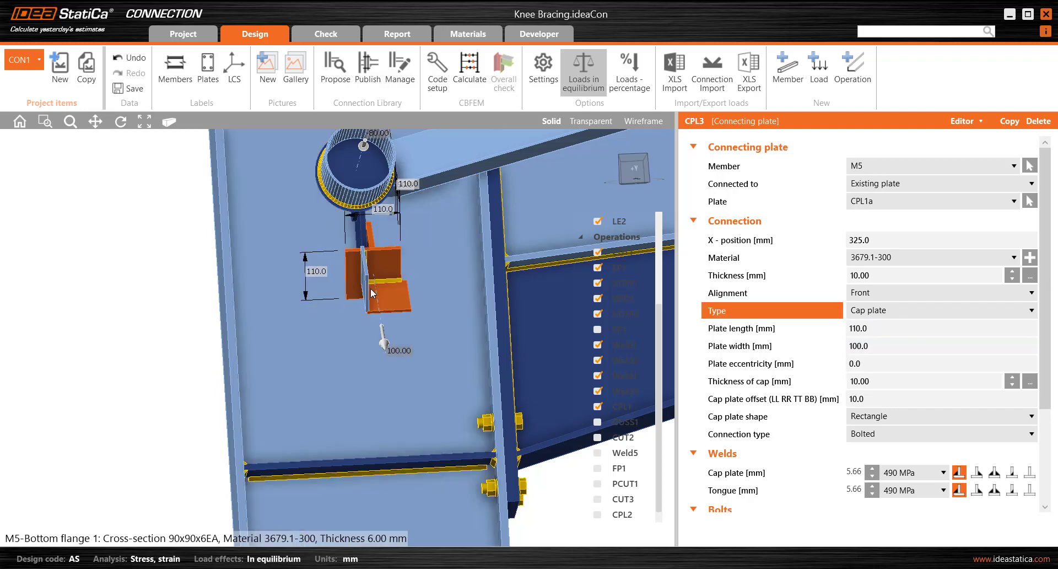
click(915, 311)
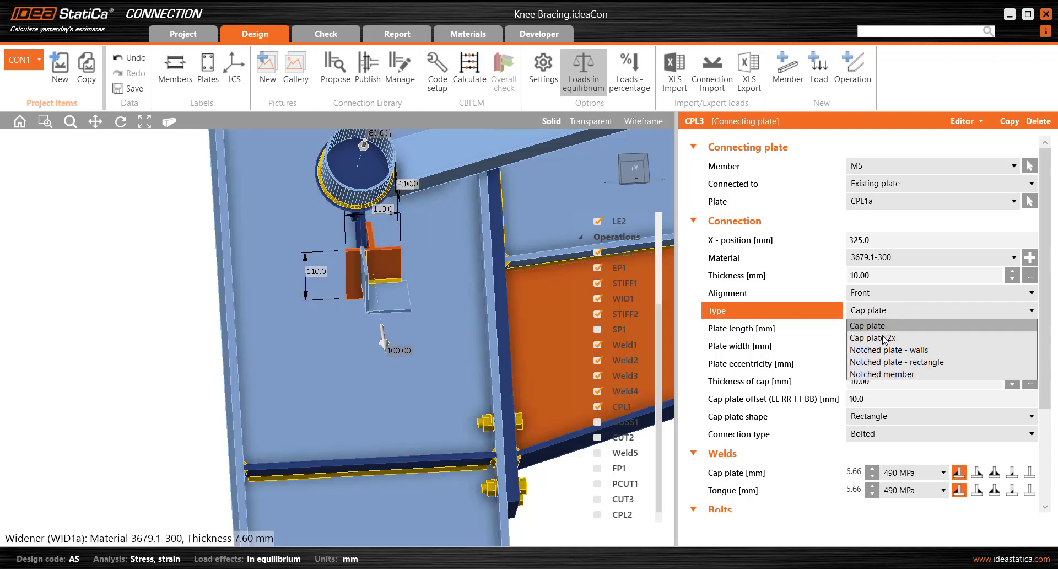
click(883, 338)
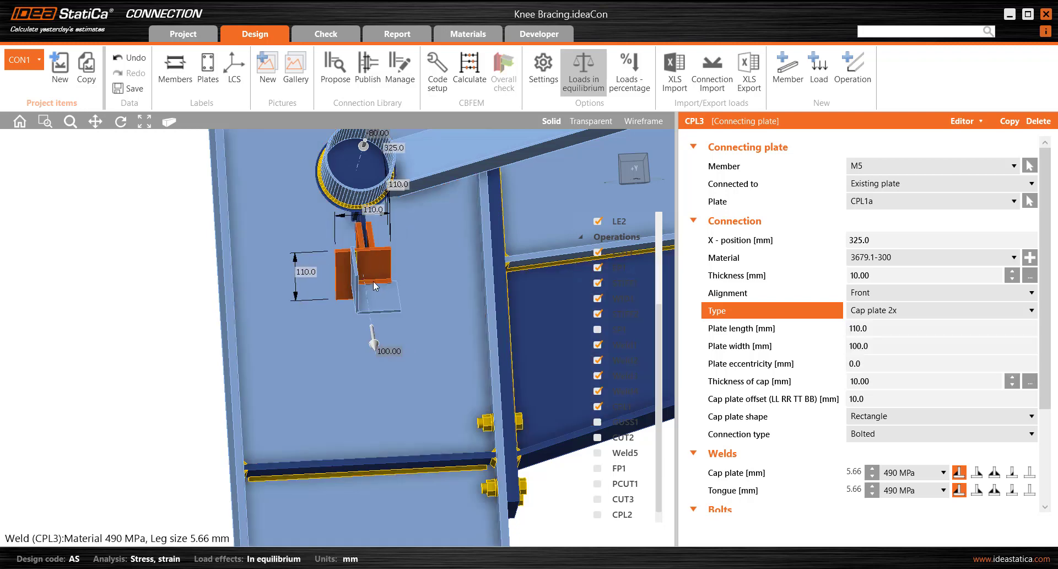
mouse_move(379, 281)
right_down()
mouse_move(364, 287)
mouse_move(440, 269)
mouse_move(384, 282)
mouse_move(396, 282)
right_up()
- Change the type of M5's connecting plate to Notched plate - walls and inspect its fit inside the angle
click(888, 312)
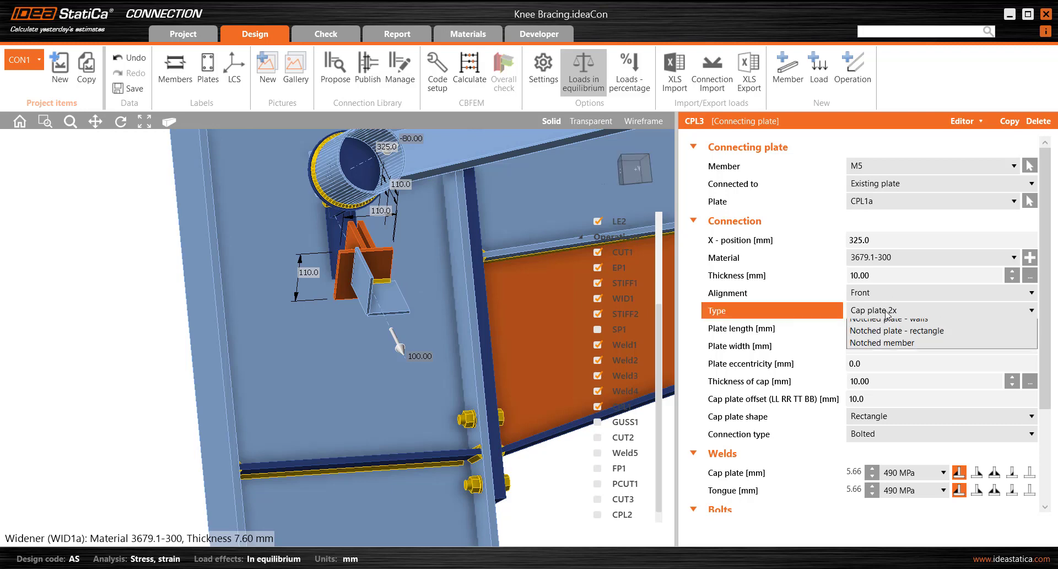
click(881, 354)
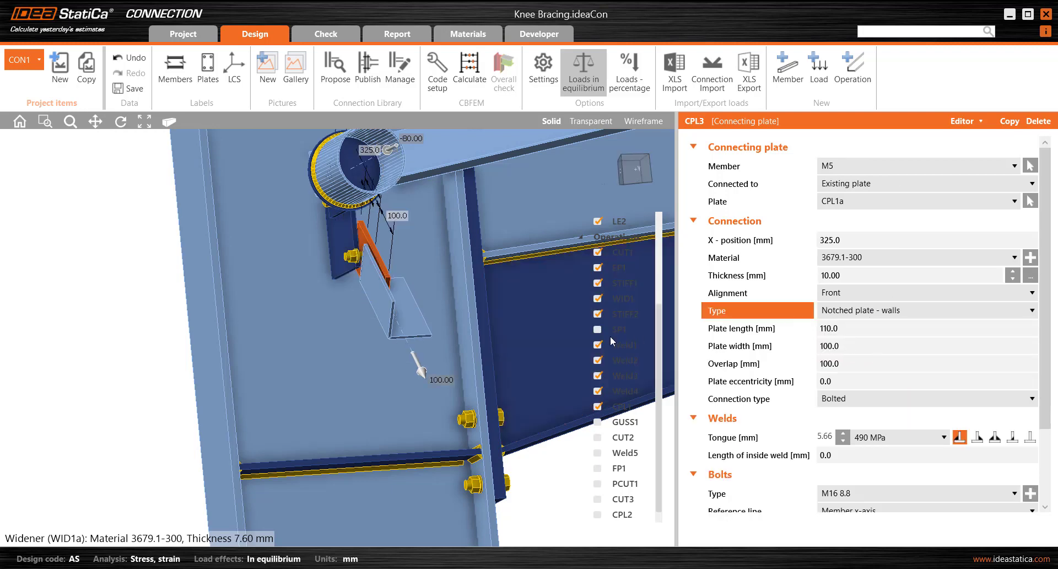
right_drag(390, 299, 340, 411)
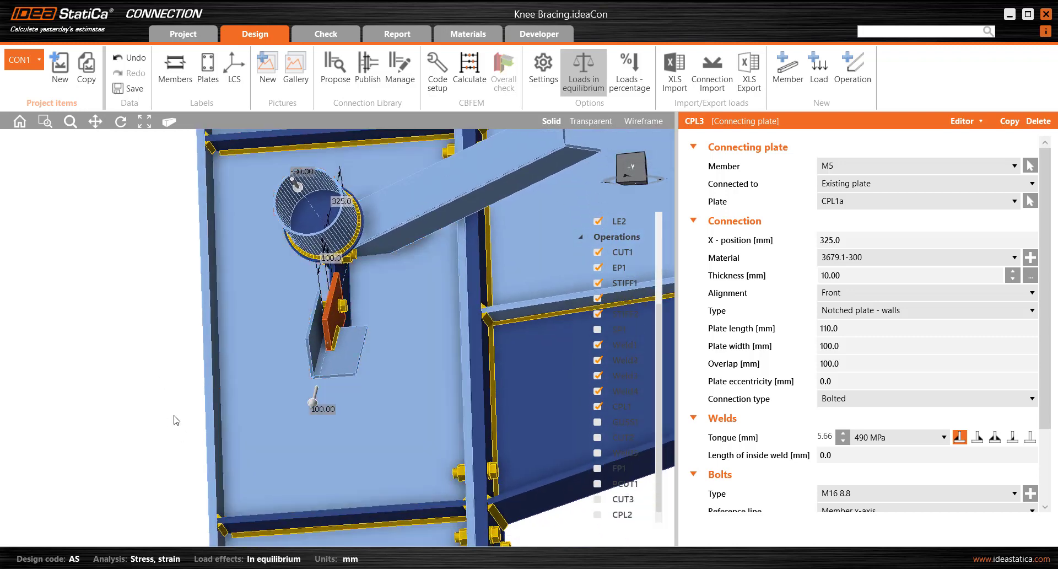
scroll(347, 363, up, 3)
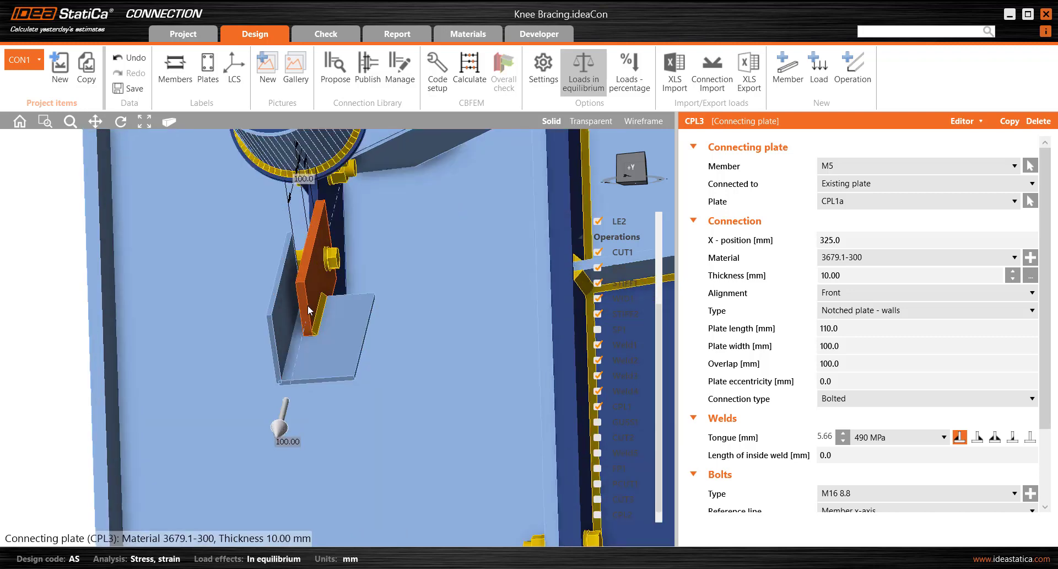
- Hide M5's bottom flange and examine the notch and welds of its connecting plate up close
ctrl+shift+click(355, 346)
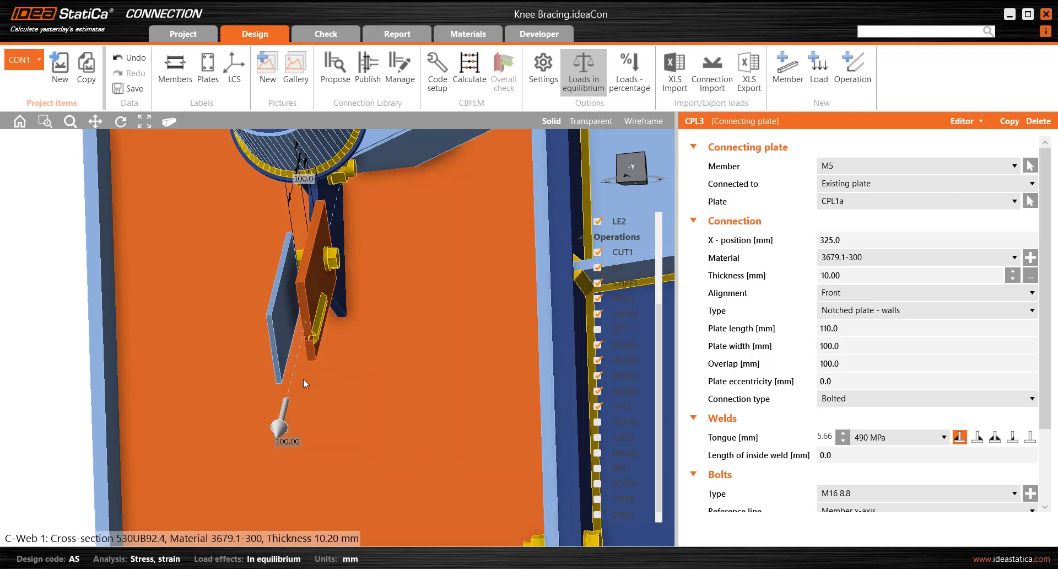
right_drag(303, 378, 320, 341)
middle_drag(320, 341, 309, 464)
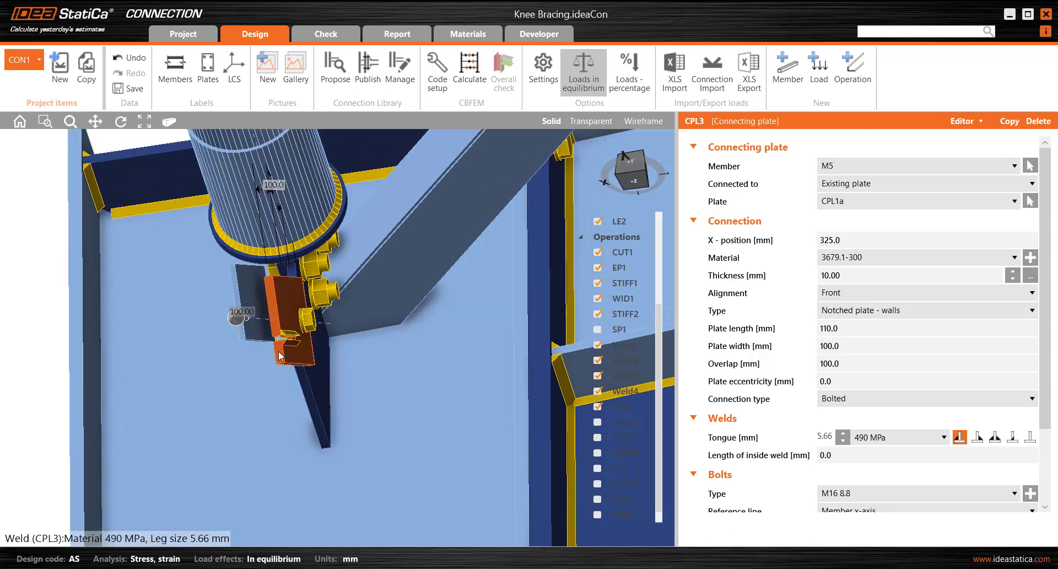
scroll(278, 353, up, 3)
right_drag(282, 344, 256, 361)
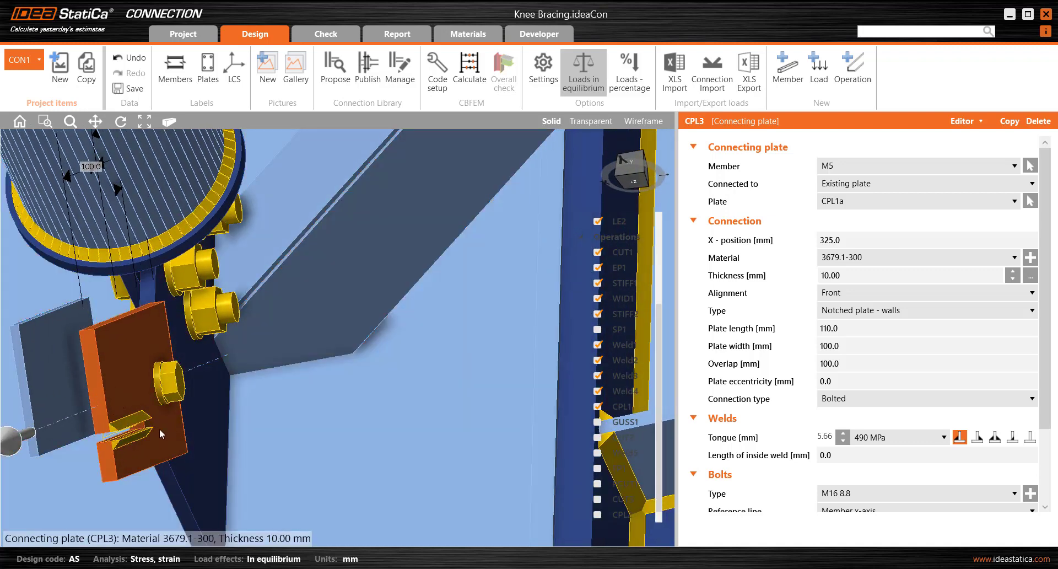
- Try the Notched plate - rectangle and Notched member types for M5's connecting plate and inspect the slot in the angle's flange
click(889, 312)
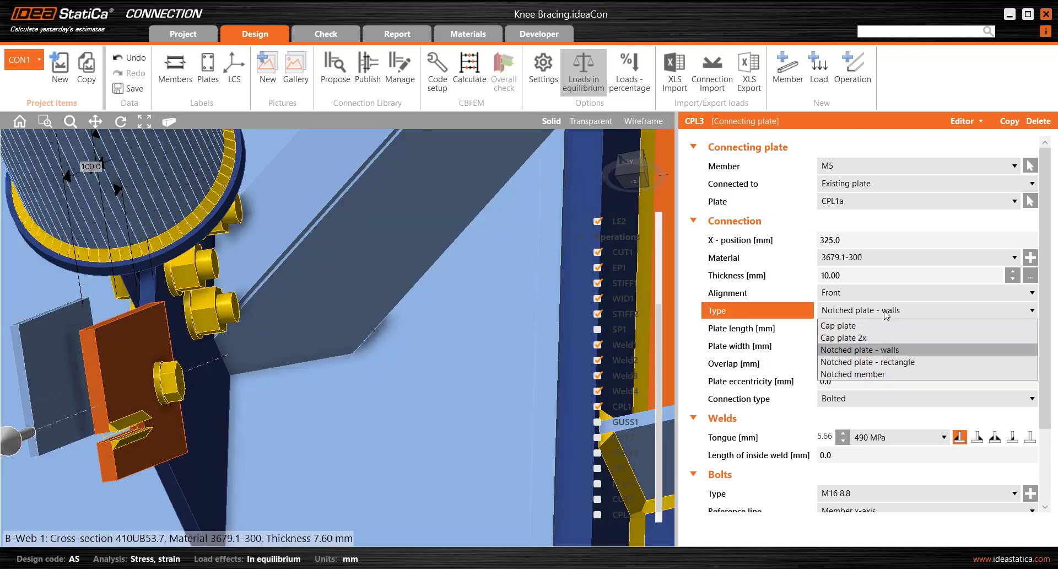
click(869, 362)
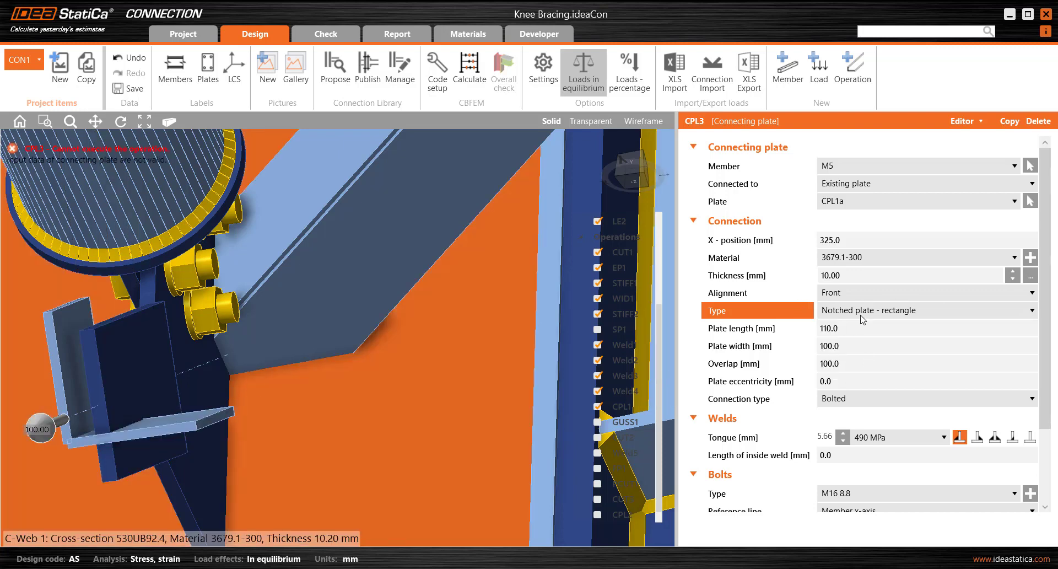
click(855, 312)
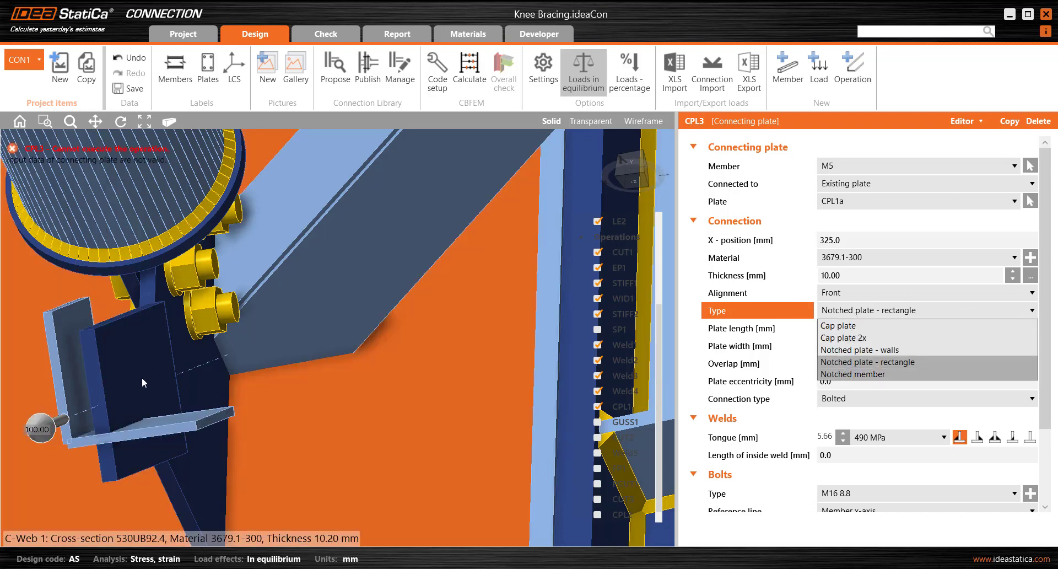
middle_drag(149, 394, 197, 372)
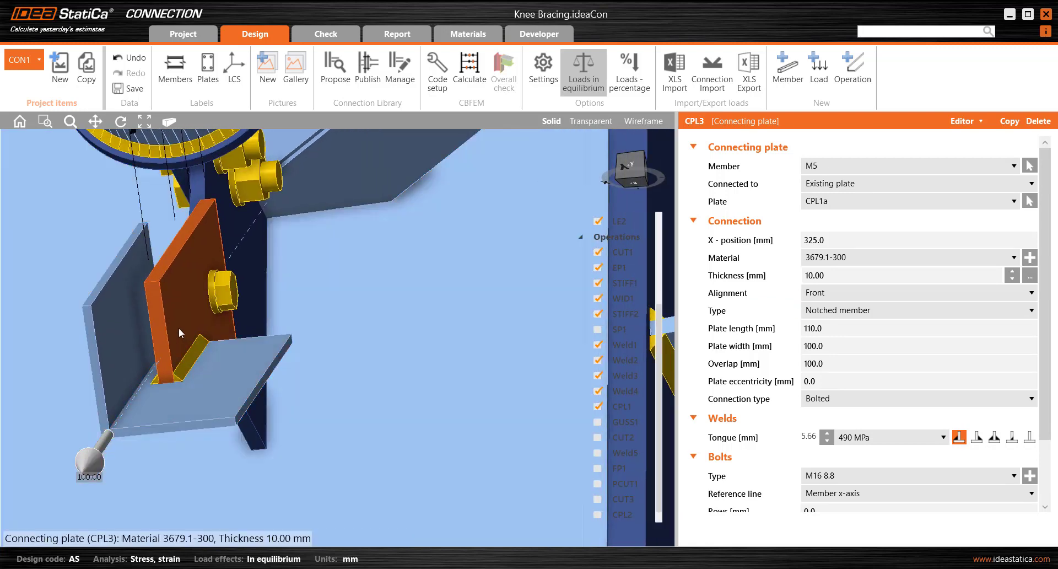
shift+click(178, 328)
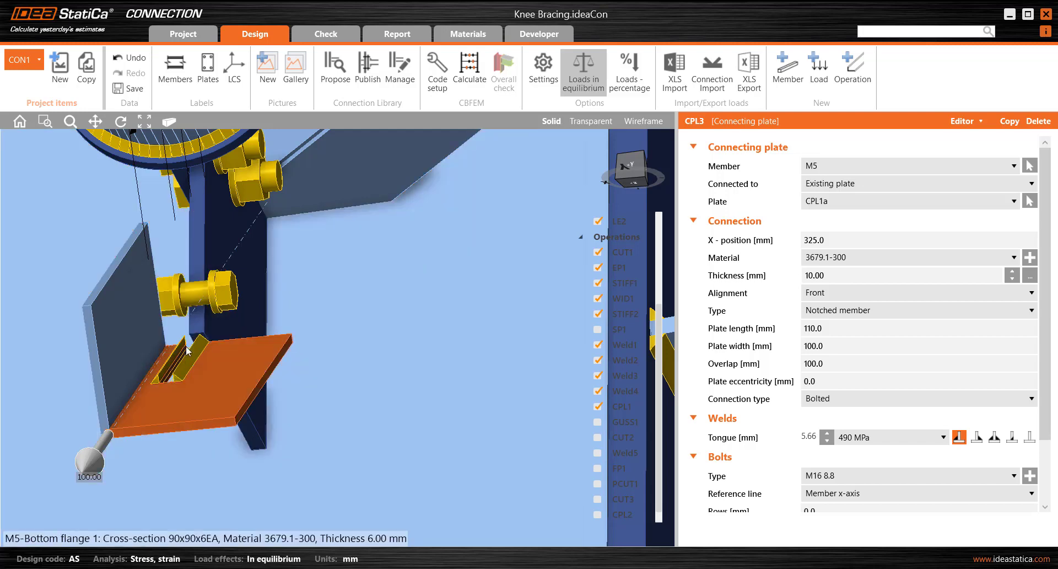
mouse_move(185, 349)
middle_down()
mouse_move(196, 385)
mouse_move(186, 362)
middle_up()
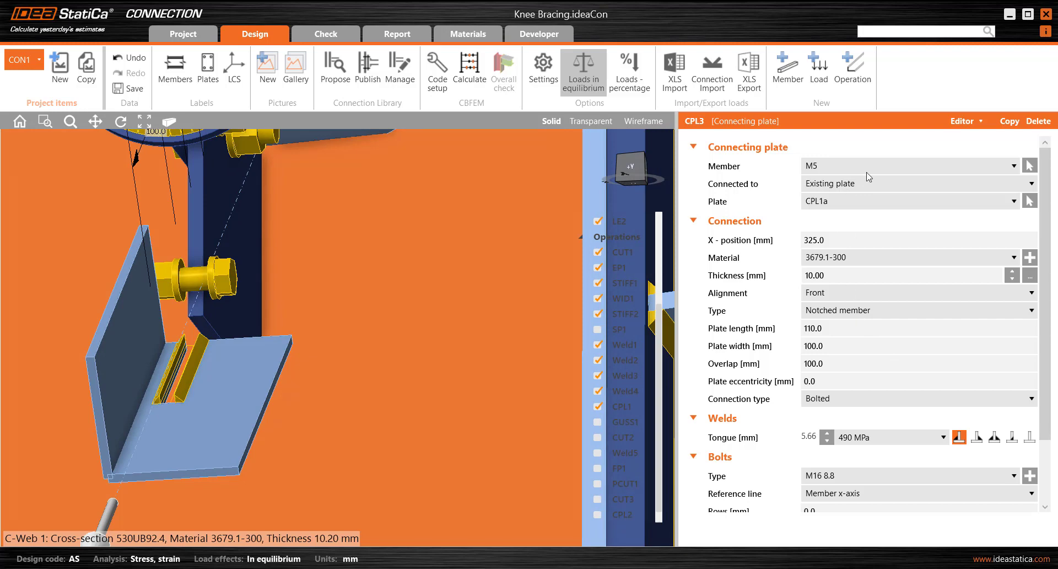
scroll(383, 323, down, 3)
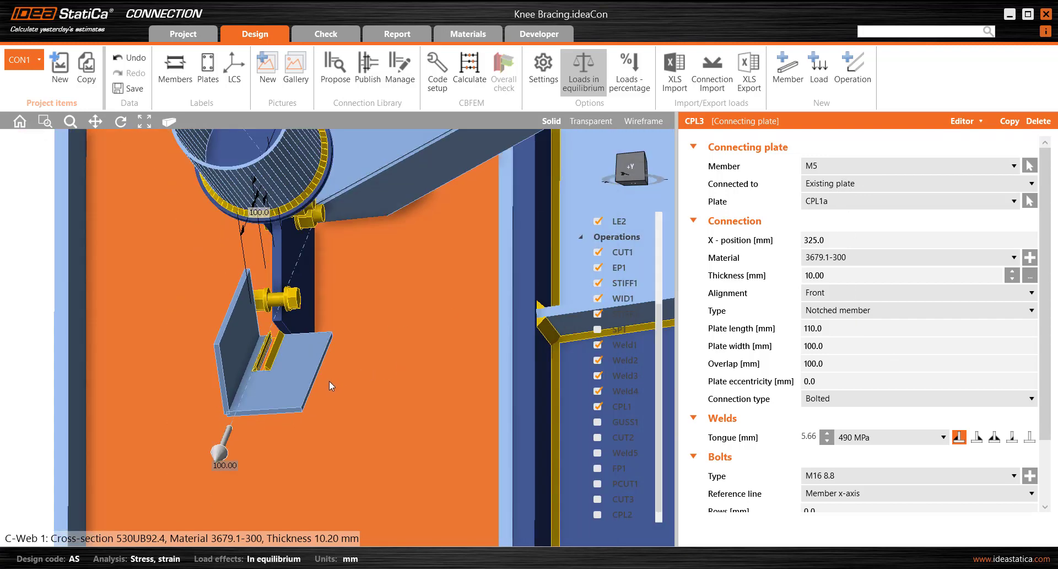
right_drag(331, 382, 397, 363)
middle_drag(397, 364, 325, 389)
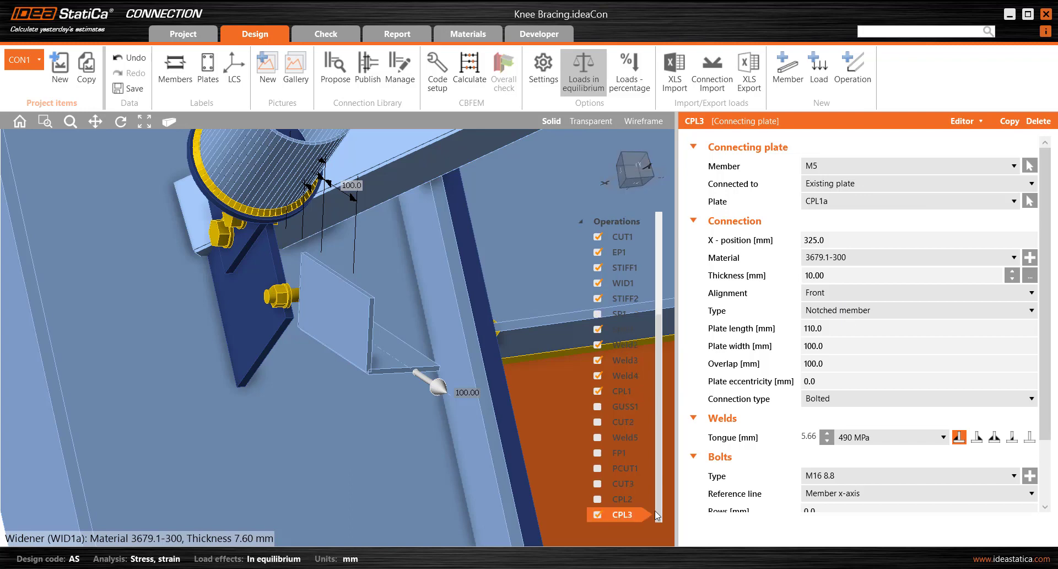
- Delete M5's connecting plate operation and add a gusset plate operation instead
scroll(617, 515, down, 1)
right_click(623, 515)
click(874, 79)
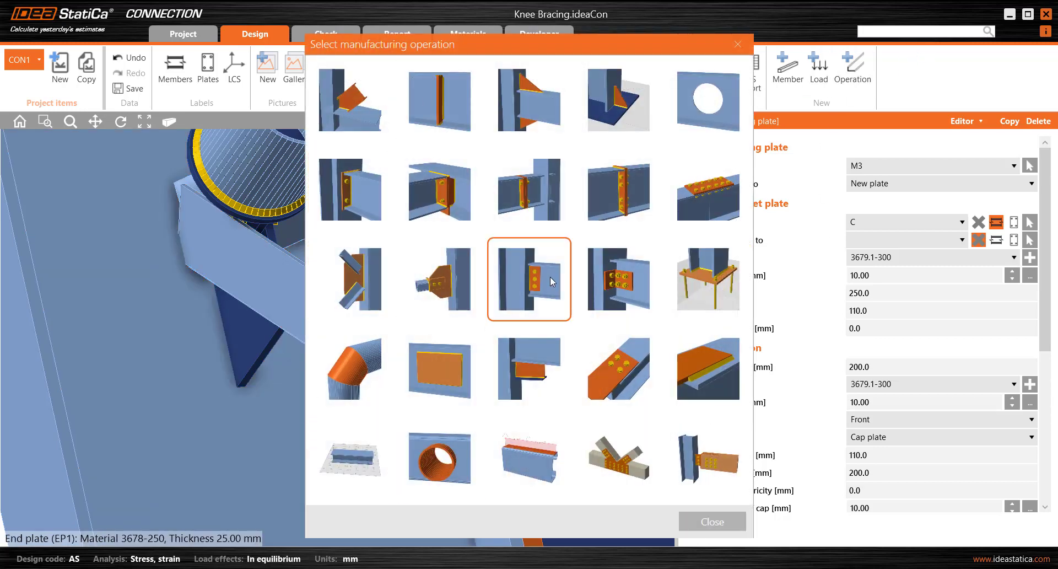
click(369, 279)
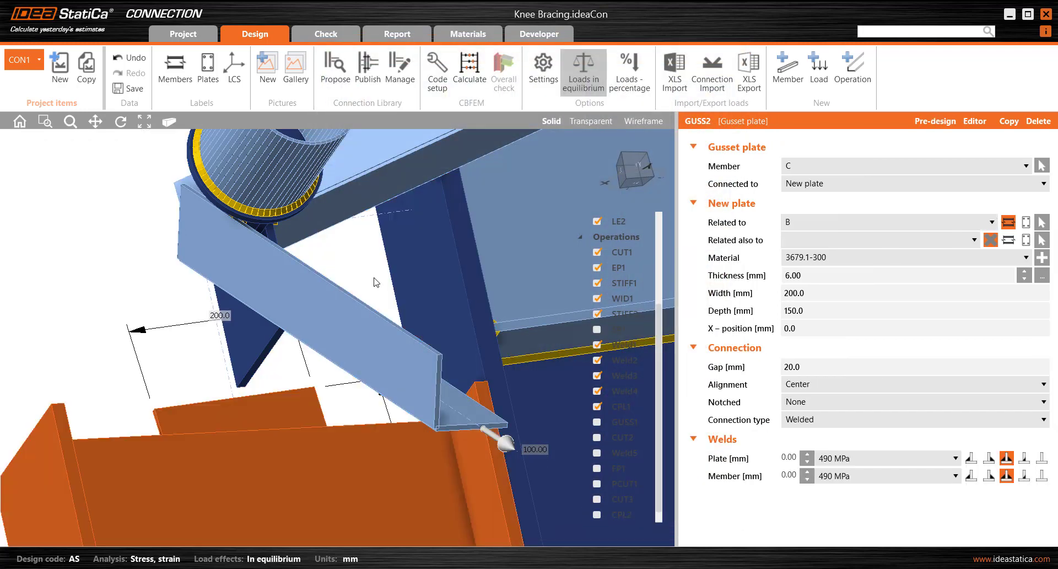
- Assign angle brace M5 as the member of the new gusset plate operation
scroll(240, 323, down, 4)
middle_drag(331, 296, 341, 239)
right_drag(514, 458, 470, 479)
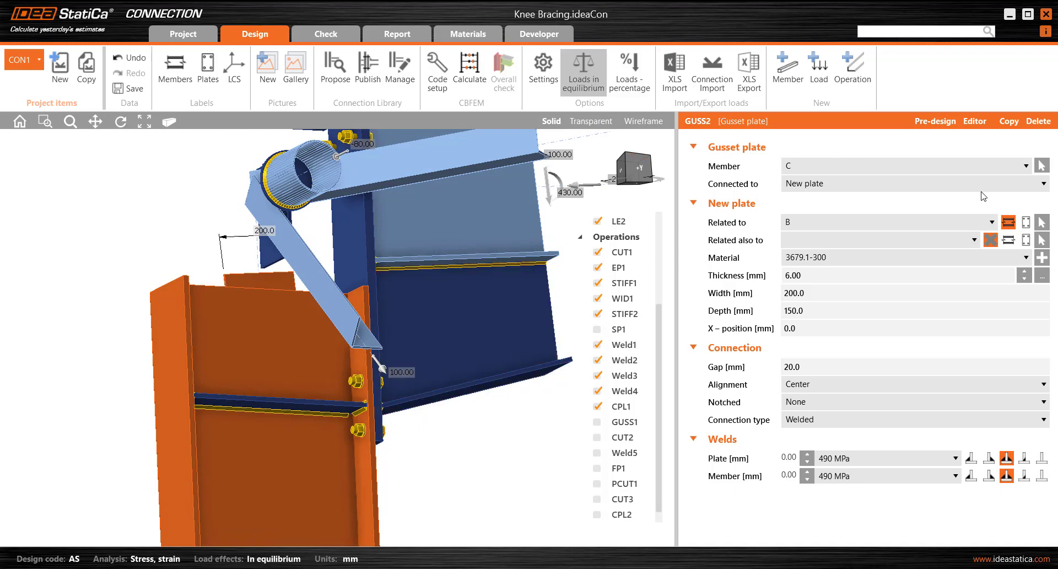
click(1042, 165)
click(330, 324)
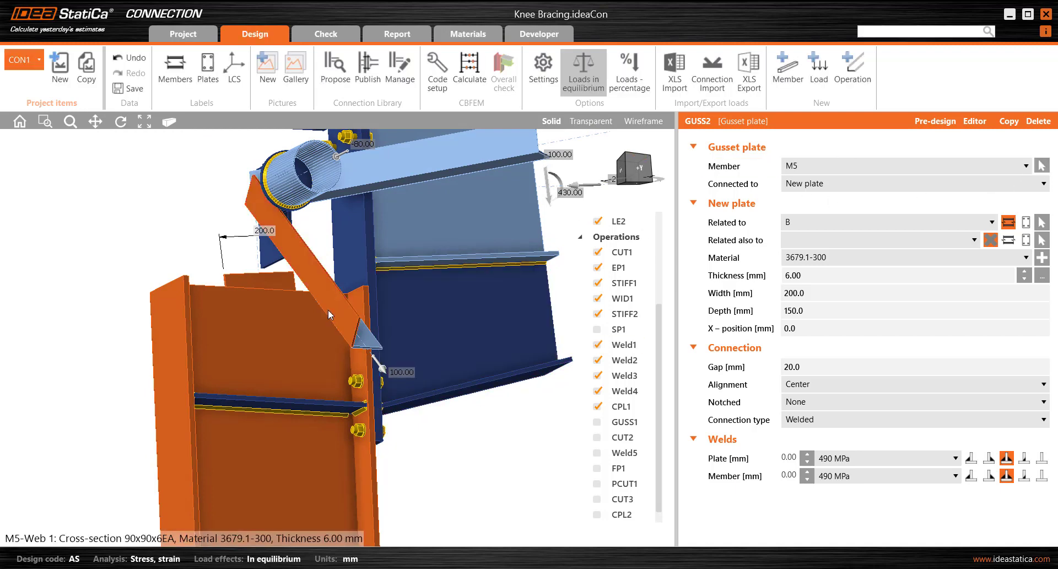
- Try connecting M5's gusset plate operation to a member plate
click(830, 183)
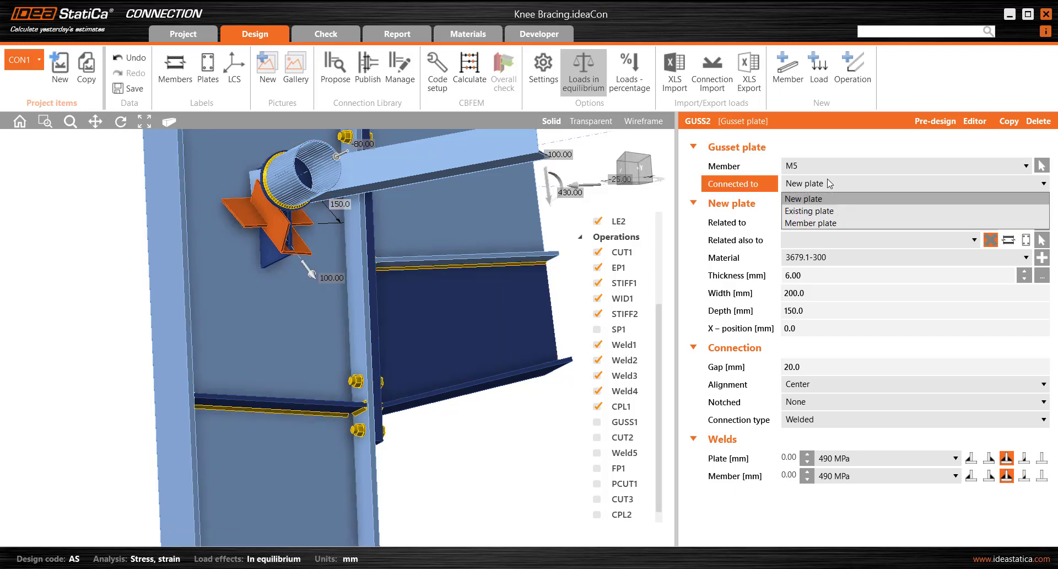
click(841, 222)
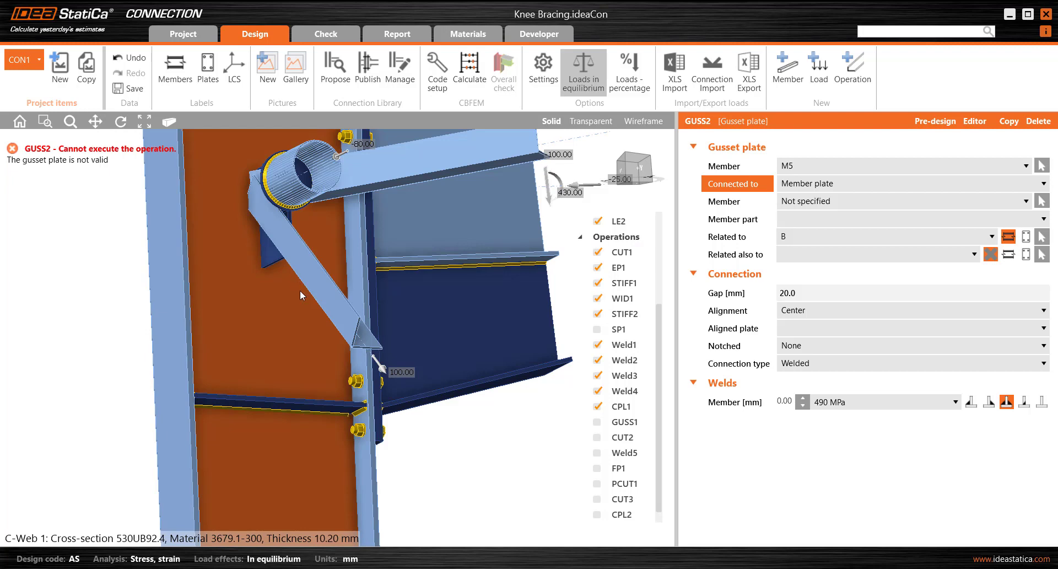
right_drag(300, 293, 241, 301)
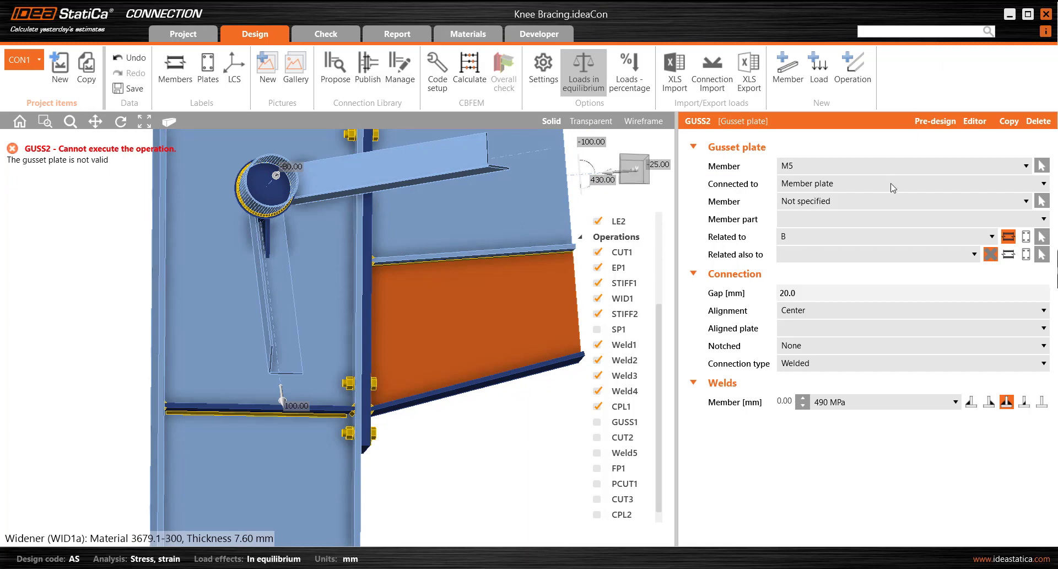
- Connect M5 to an existing plate, choosing gusset plate CPL1a, and inspect the joint
click(1042, 184)
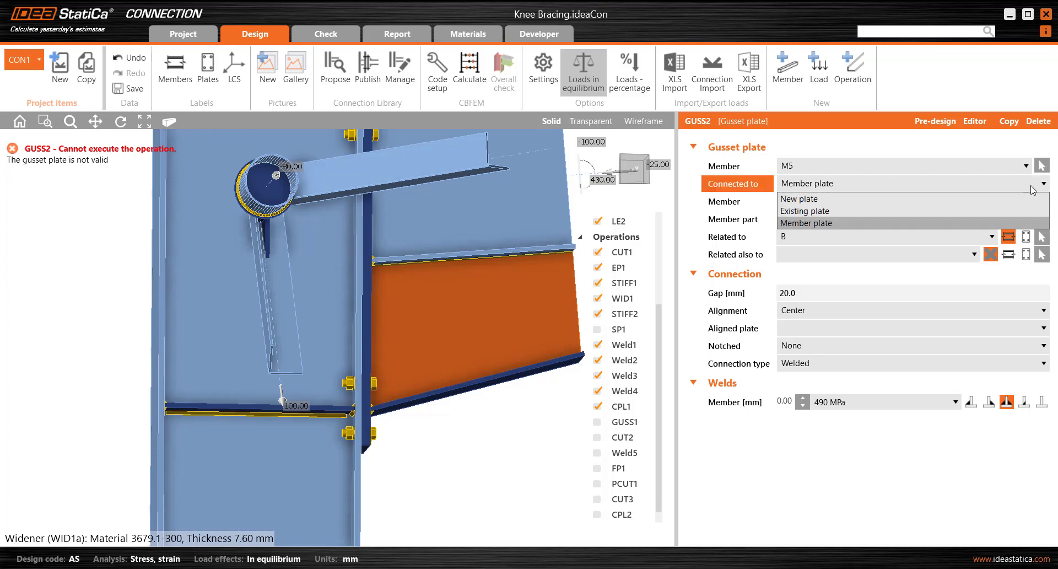
click(809, 211)
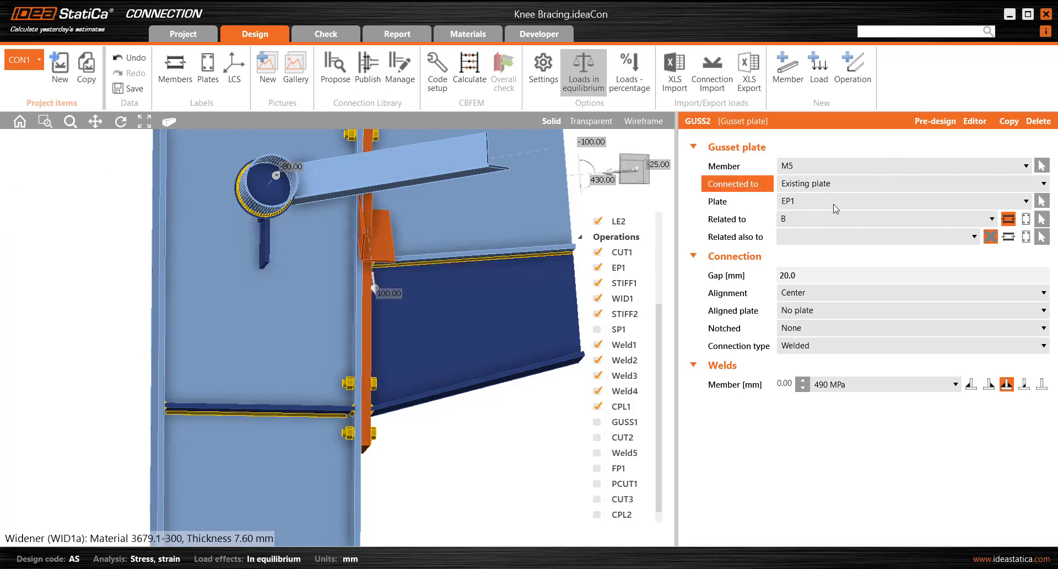
click(1041, 201)
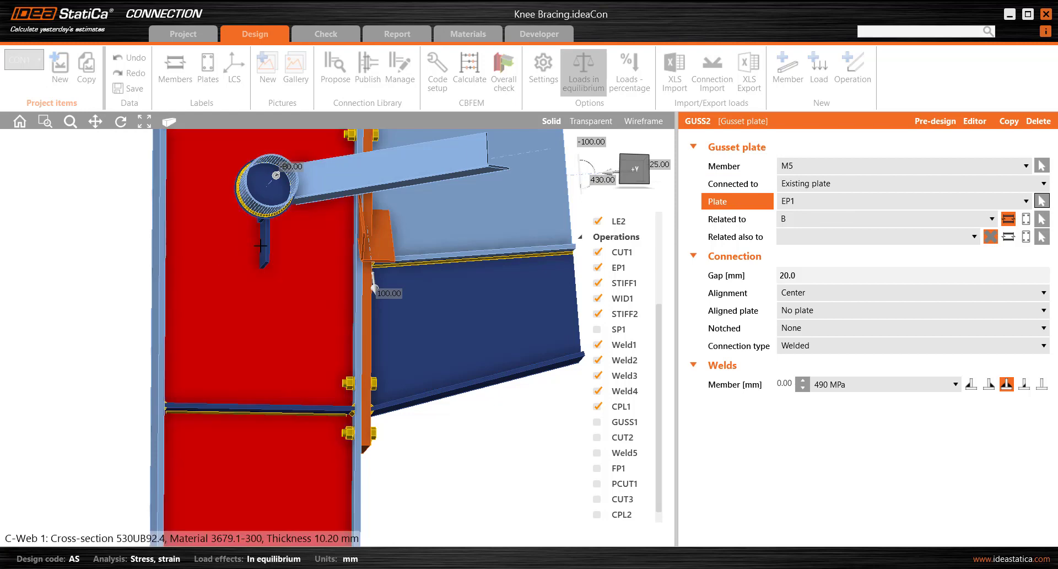
click(260, 246)
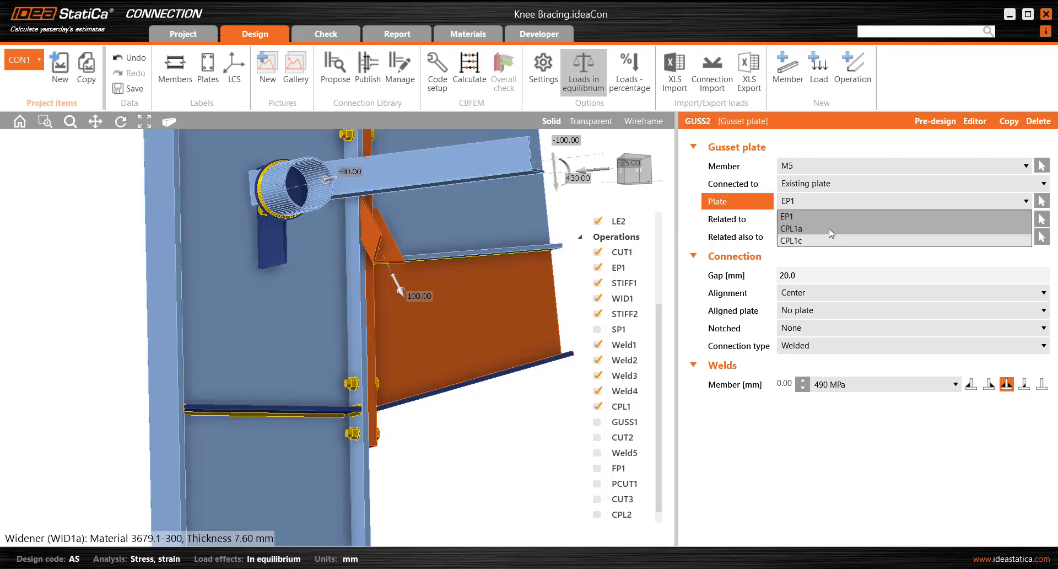
click(829, 229)
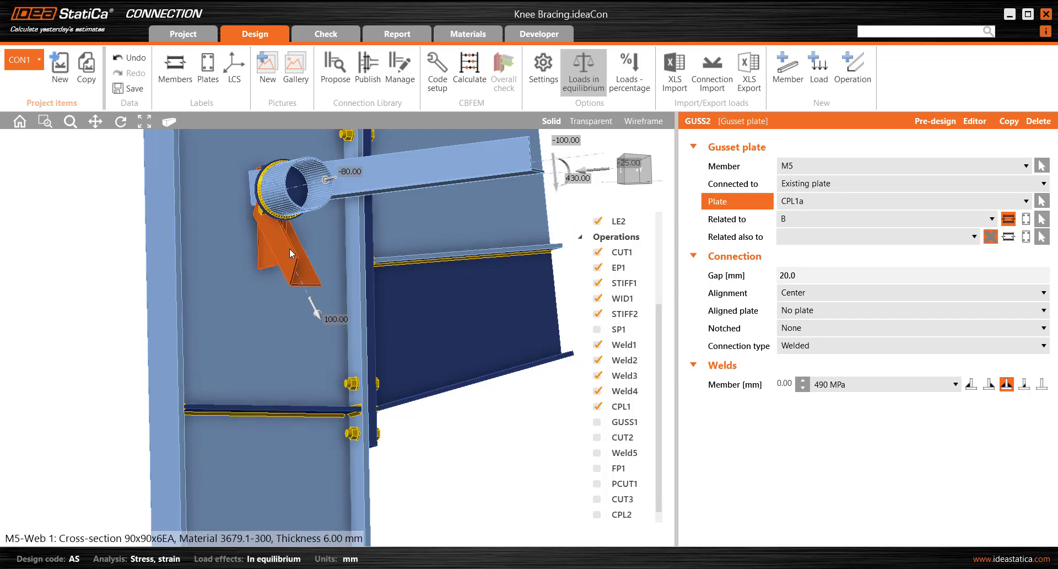
right_drag(290, 246, 267, 240)
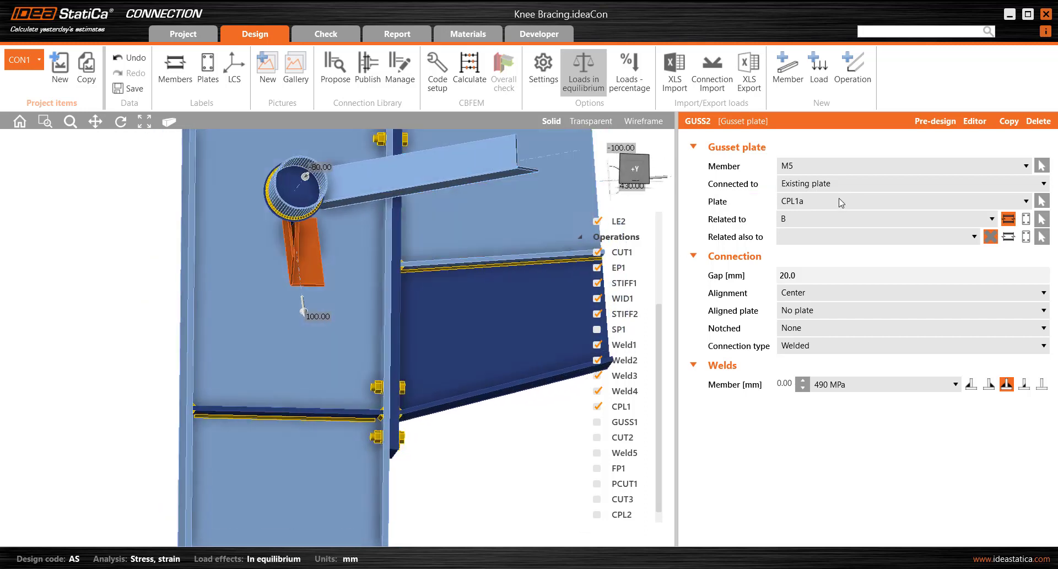
right_drag(539, 361, 350, 361)
right_drag(270, 292, 163, 236)
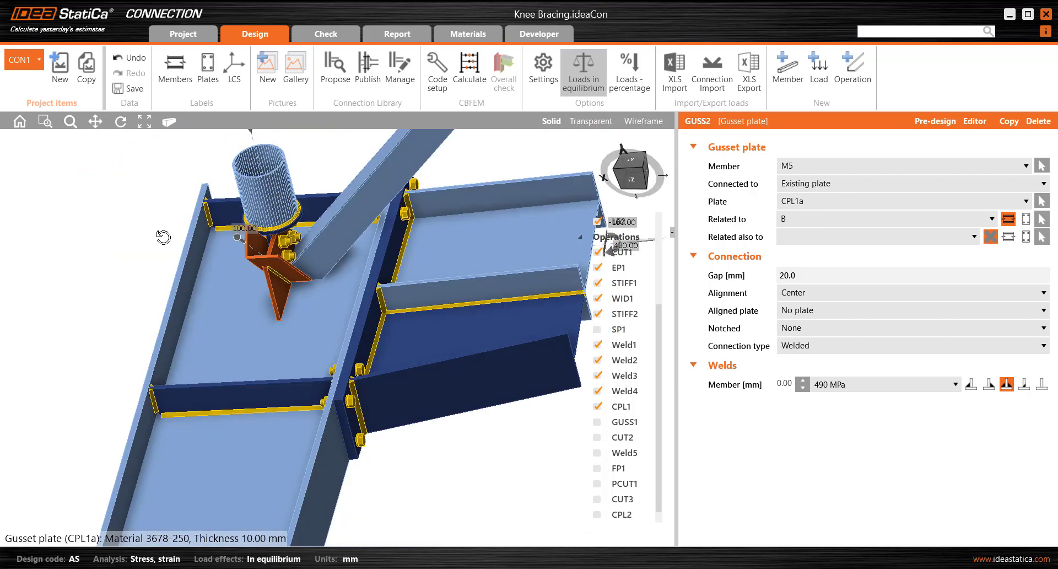
- Set the connection type between M5 and the gusset plate to Bolted
click(828, 346)
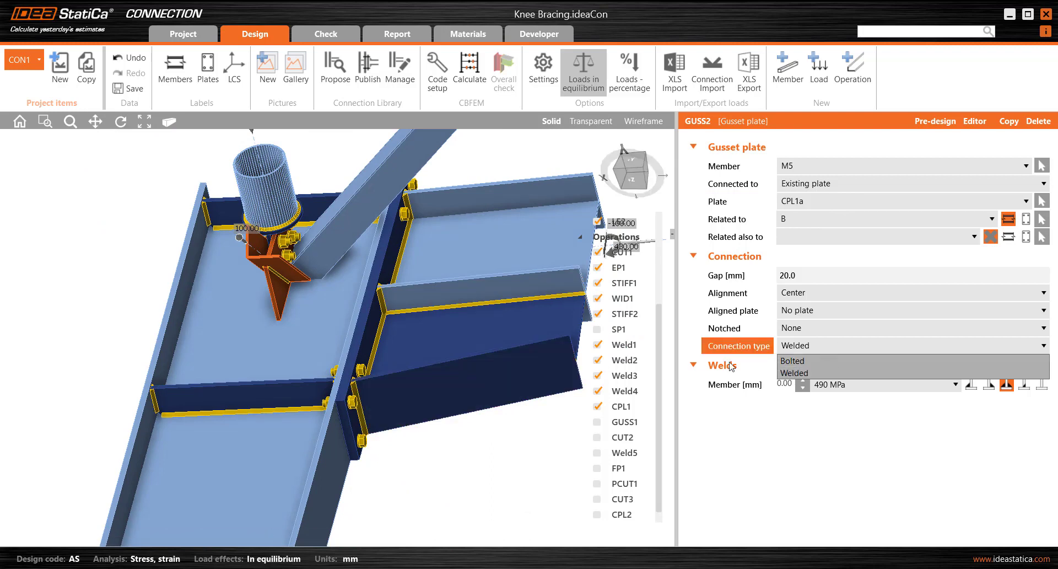
click(829, 359)
right_drag(250, 298, 79, 174)
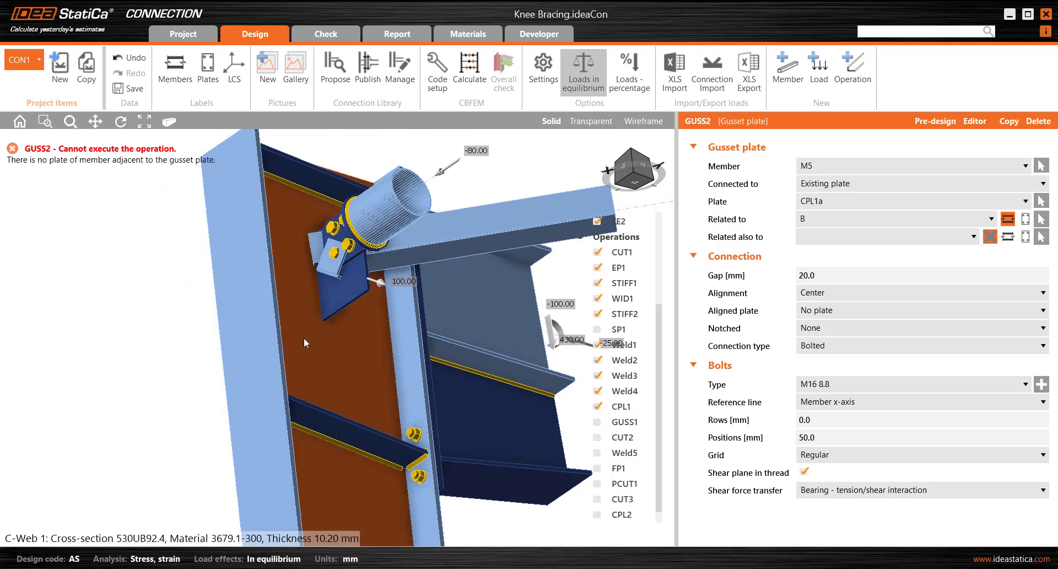
right_drag(253, 262, 355, 403)
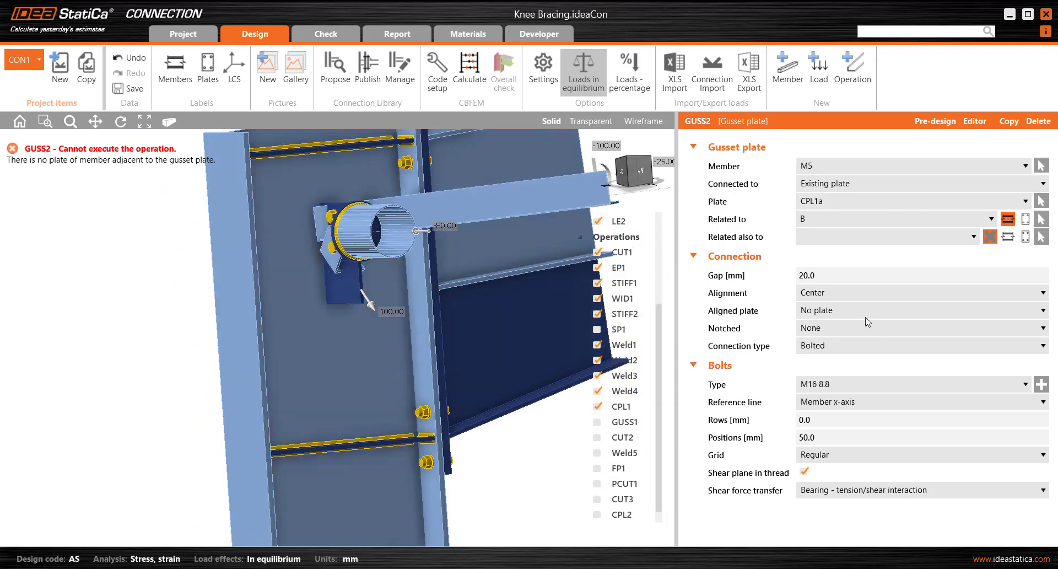
- Set M5's alignment on the gusset plate to Rear and check the angle's contact with the plate
click(837, 294)
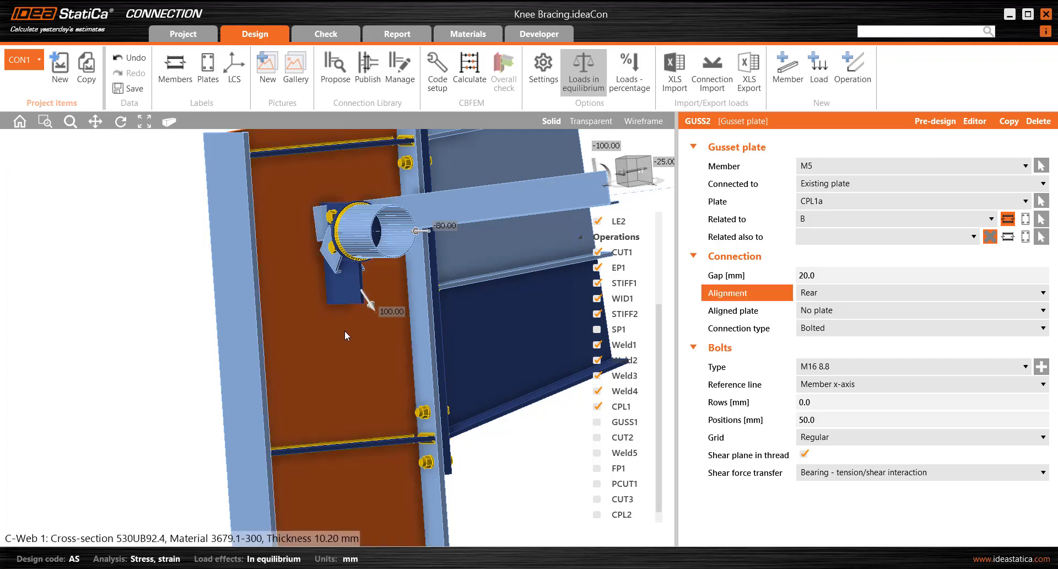
right_drag(345, 332, 256, 269)
scroll(410, 273, up, 4)
right_drag(410, 275, 405, 258)
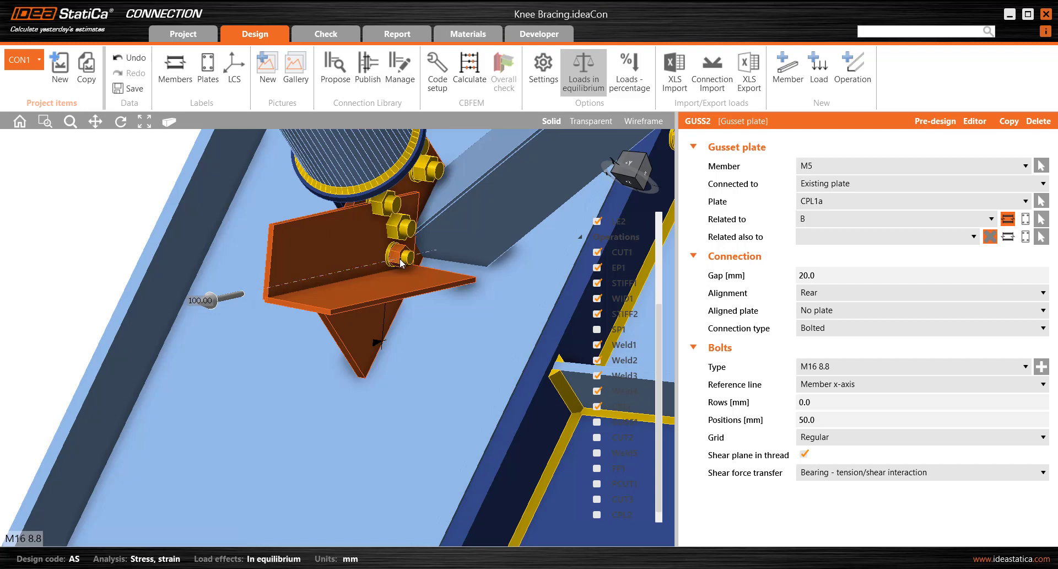
- Change the bolt type of M5's gusset connection to M20 8.8
click(841, 372)
click(829, 409)
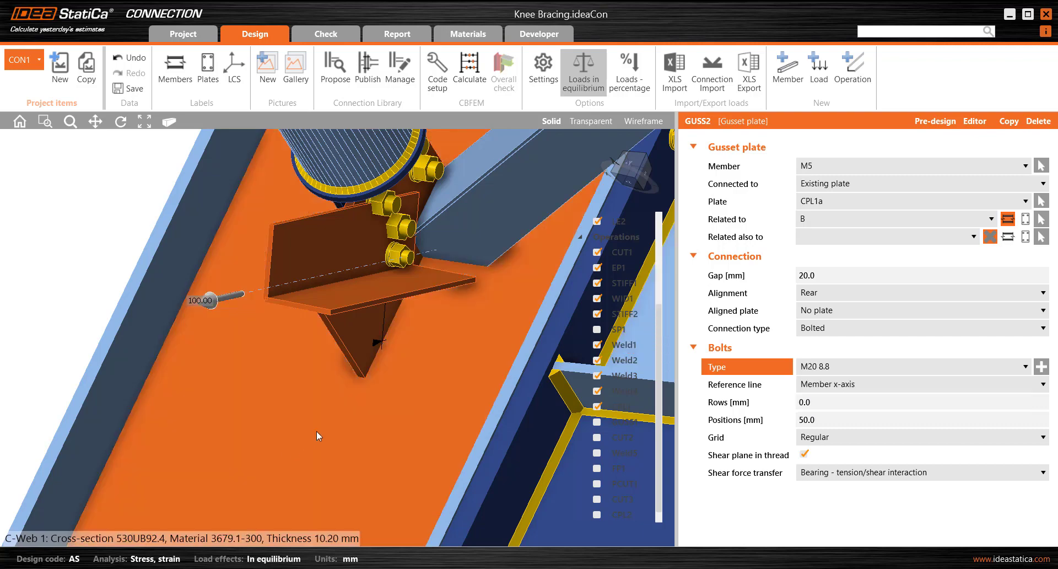
right_drag(318, 397, 481, 296)
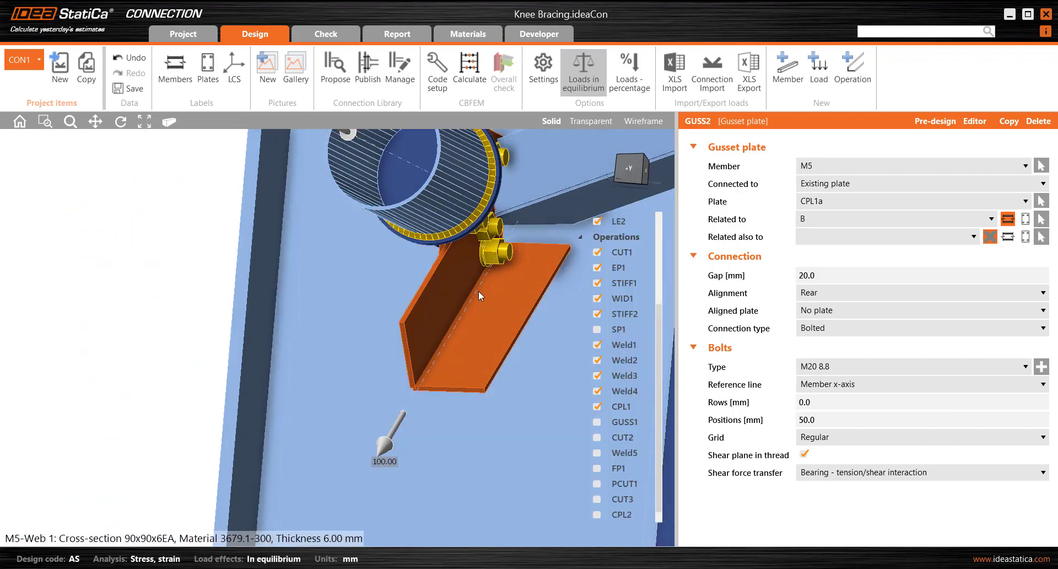
right_drag(503, 335, 520, 291)
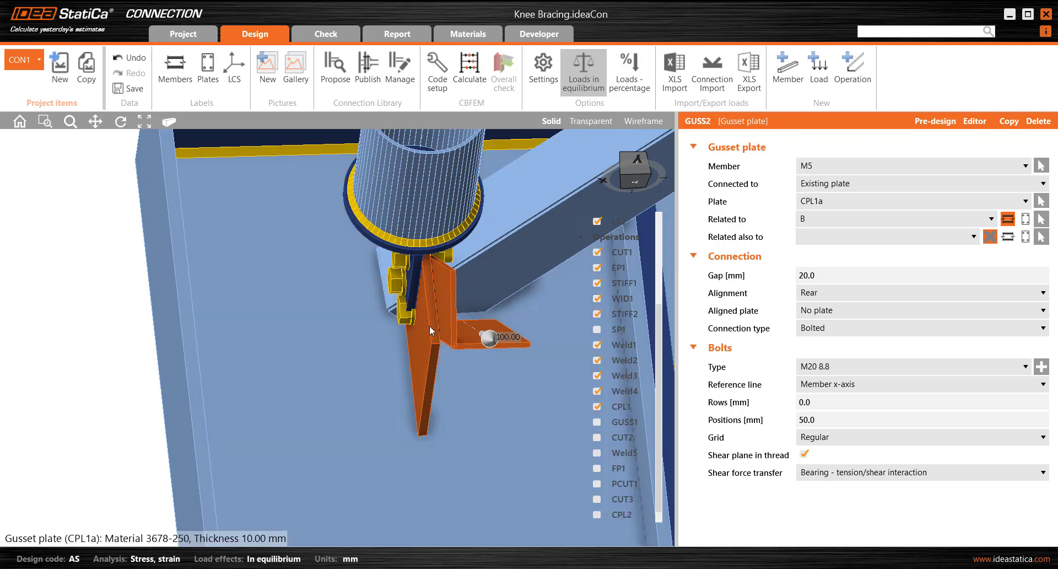
- Select angle member M5 and display the local coordinate systems to check the direction of its axes
middle_drag(424, 316, 443, 334)
ctrl+middle_drag(60, 431, 80, 394)
middle_drag(263, 357, 143, 321)
mouse_move(298, 309)
ctrl+middle_down()
mouse_move(236, 317)
mouse_move(281, 309)
ctrl+middle_up()
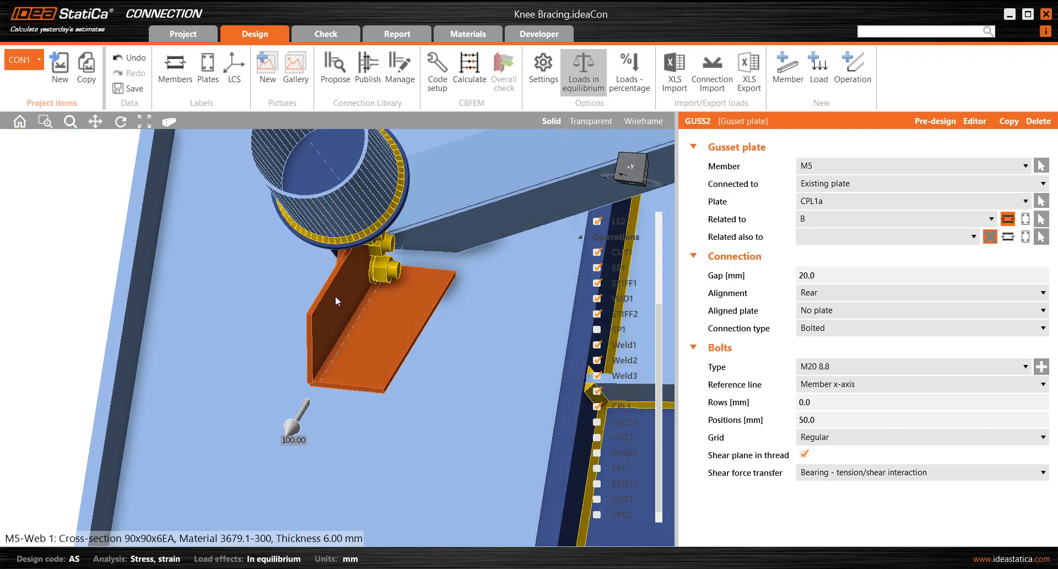
click(335, 300)
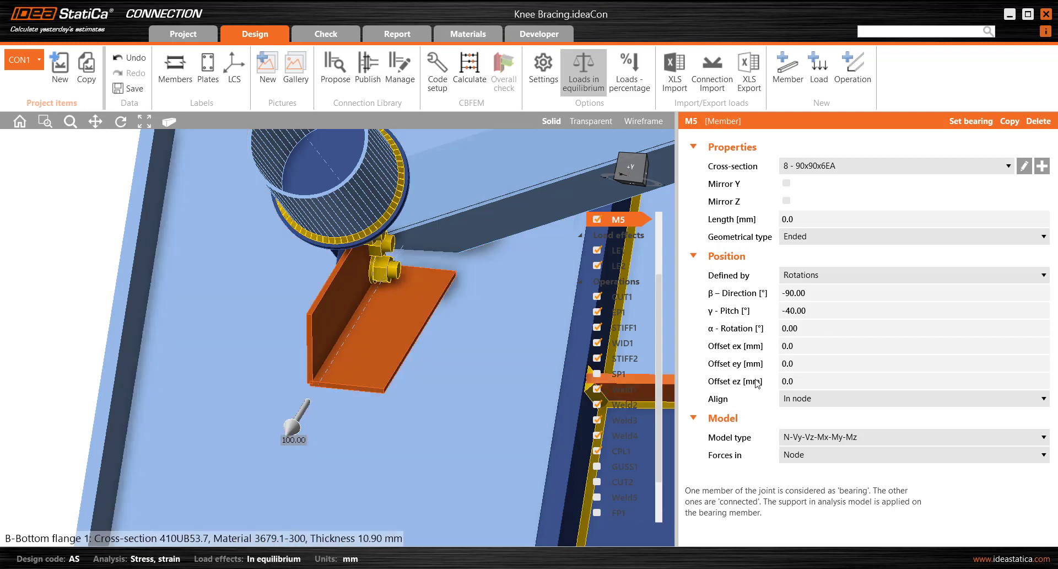
ctrl+middle_drag(474, 431, 407, 432)
middle_drag(390, 349, 300, 390)
click(234, 81)
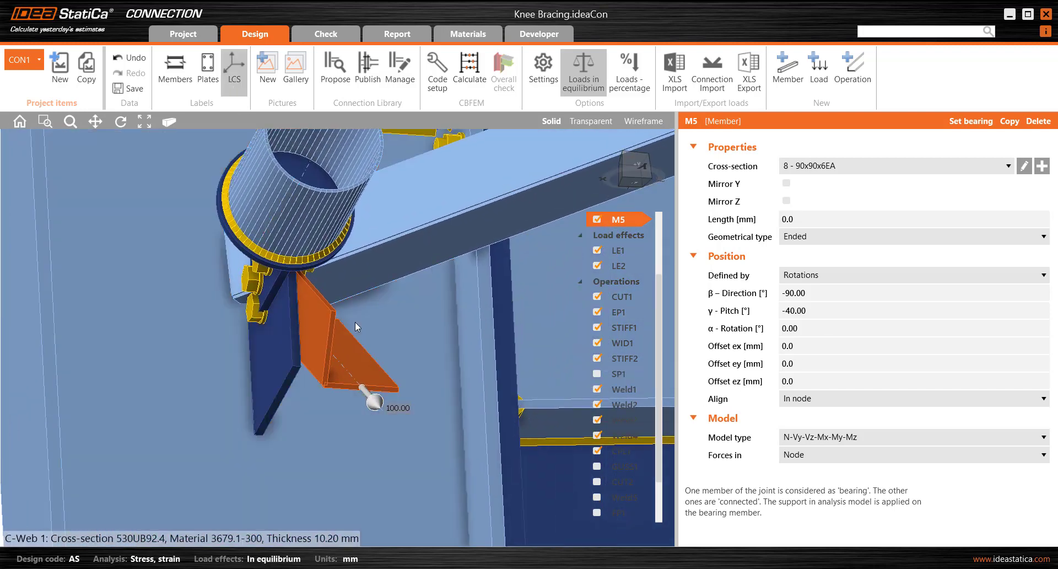
scroll(355, 326, down, 5)
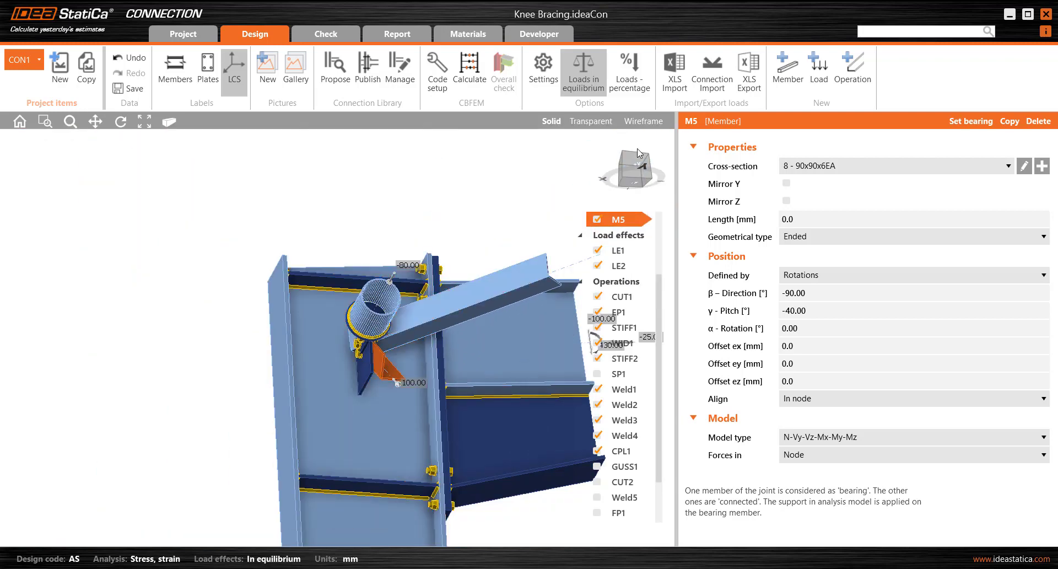
scroll(387, 371, up, 3)
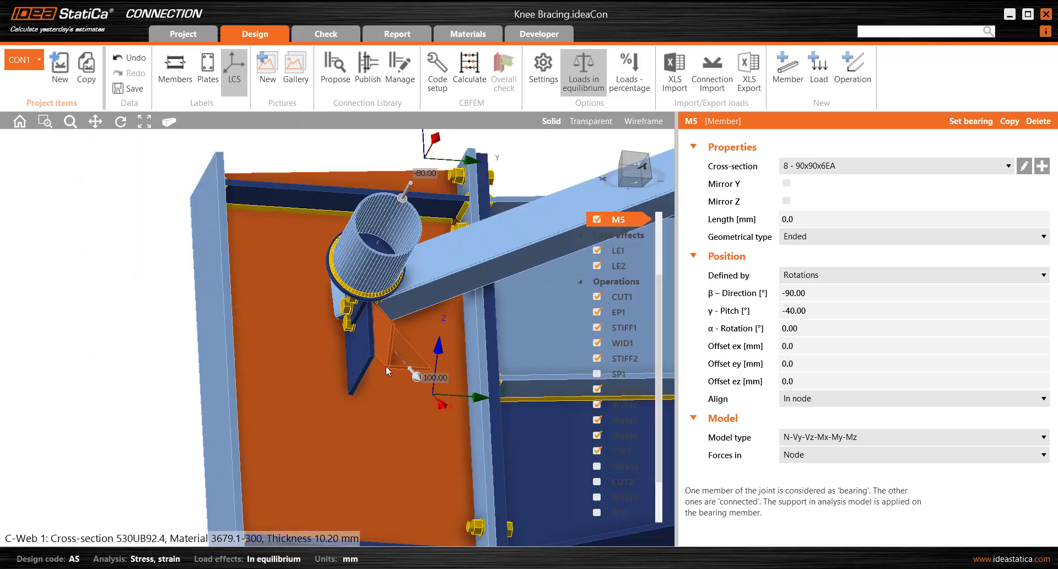
mouse_move(387, 371)
ctrl+middle_down()
mouse_move(362, 367)
mouse_move(406, 374)
mouse_move(377, 359)
ctrl+middle_up()
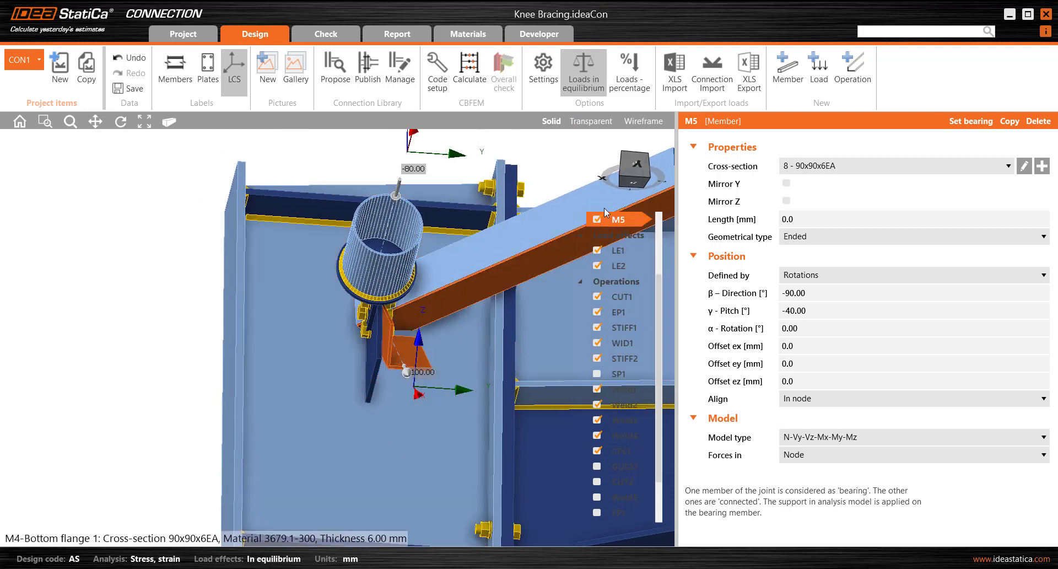
- Set M5's offset ez to -40 mm and check the angle and its bolts against the gusset plate
click(733, 381)
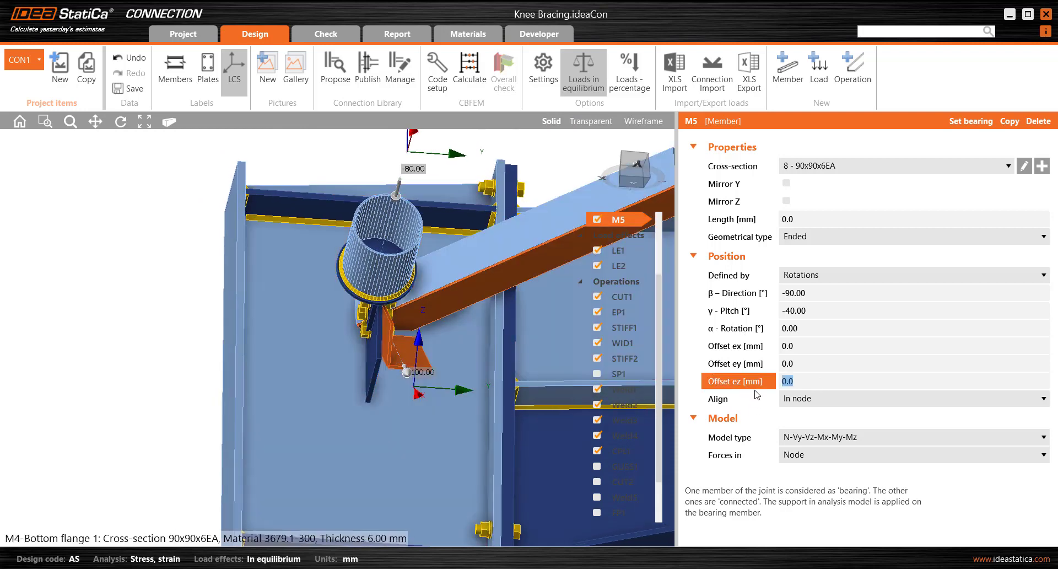
text(-40)
key(Tab)
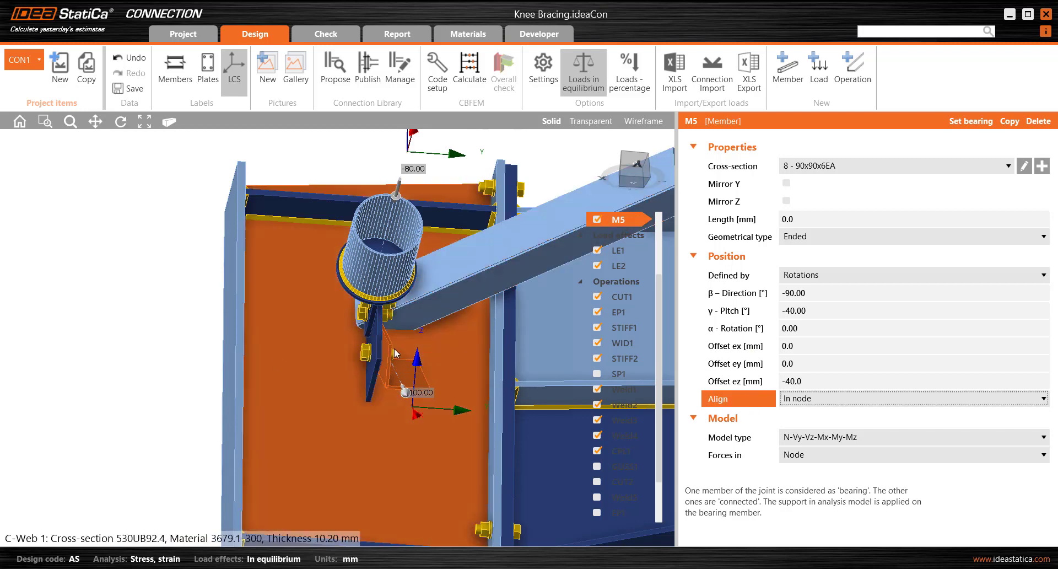
middle_drag(395, 350, 485, 364)
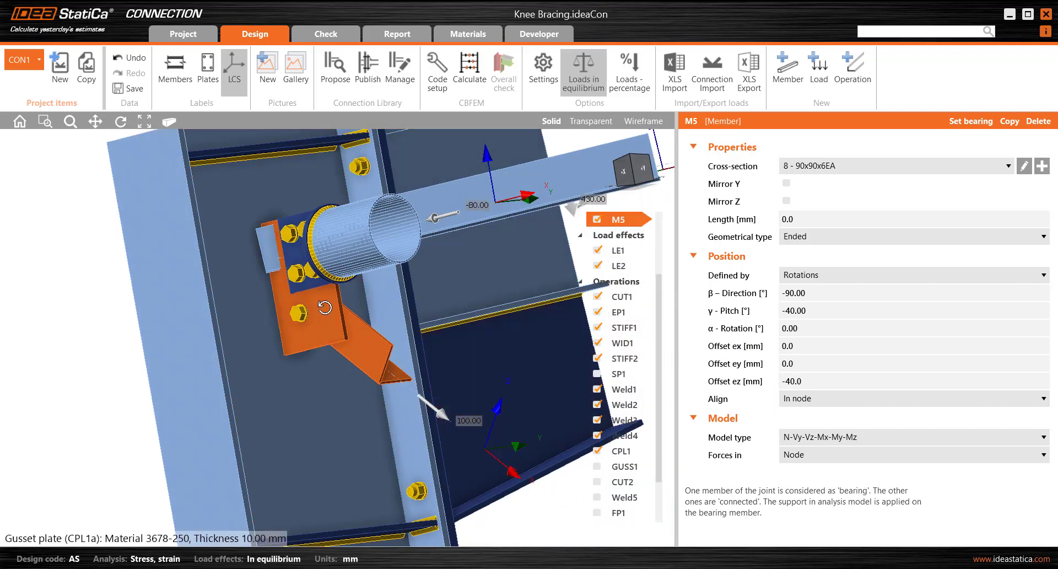
middle_drag(324, 307, 306, 291)
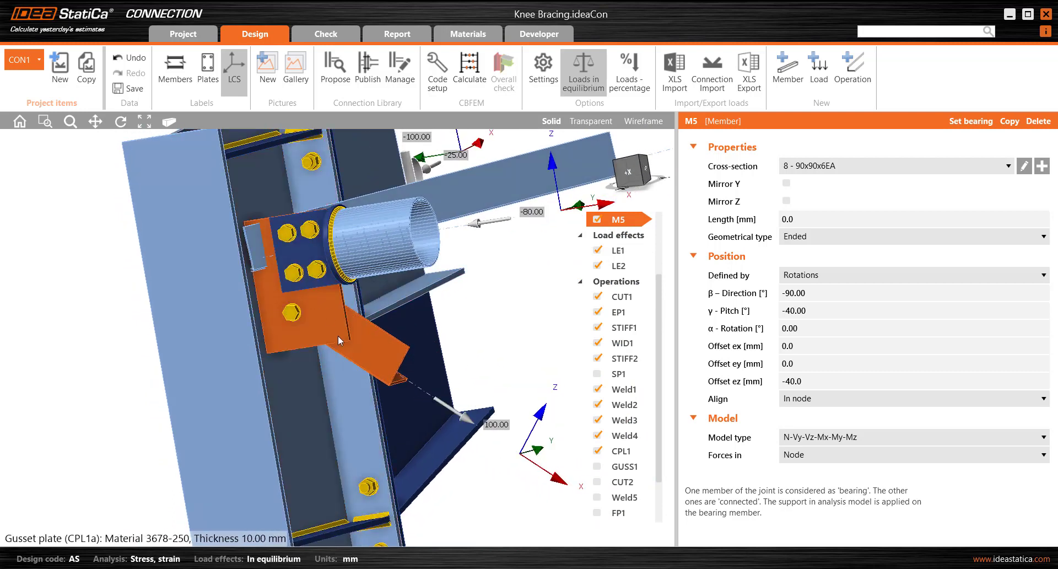
middle_drag(71, 474, 87, 404)
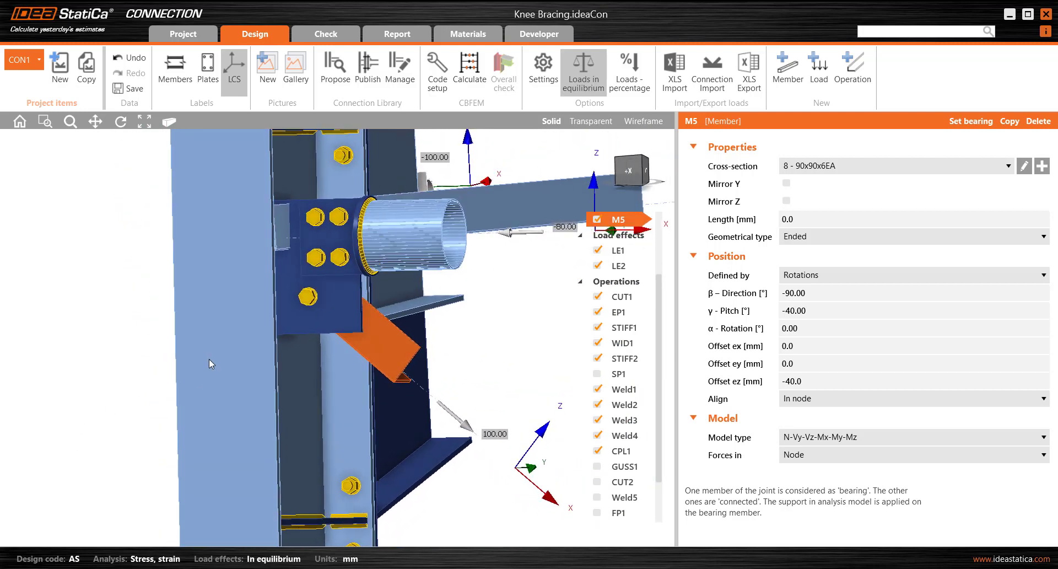
middle_drag(223, 342, 183, 316)
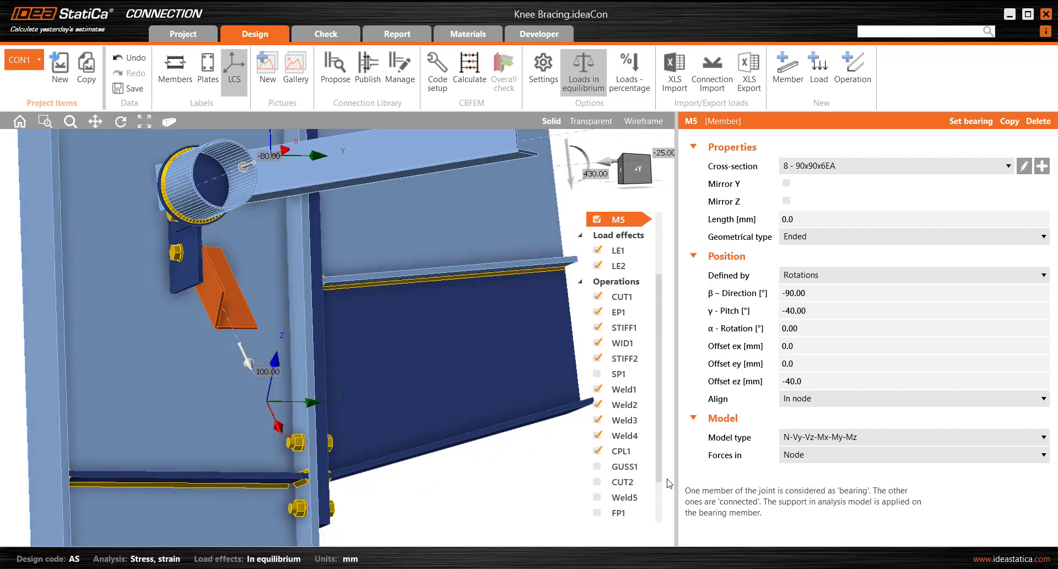
- Set the GUSS2 gusset plate's aligned plate to Bottom flange 1 and its alignment to Front
drag(658, 468, 644, 565)
click(631, 516)
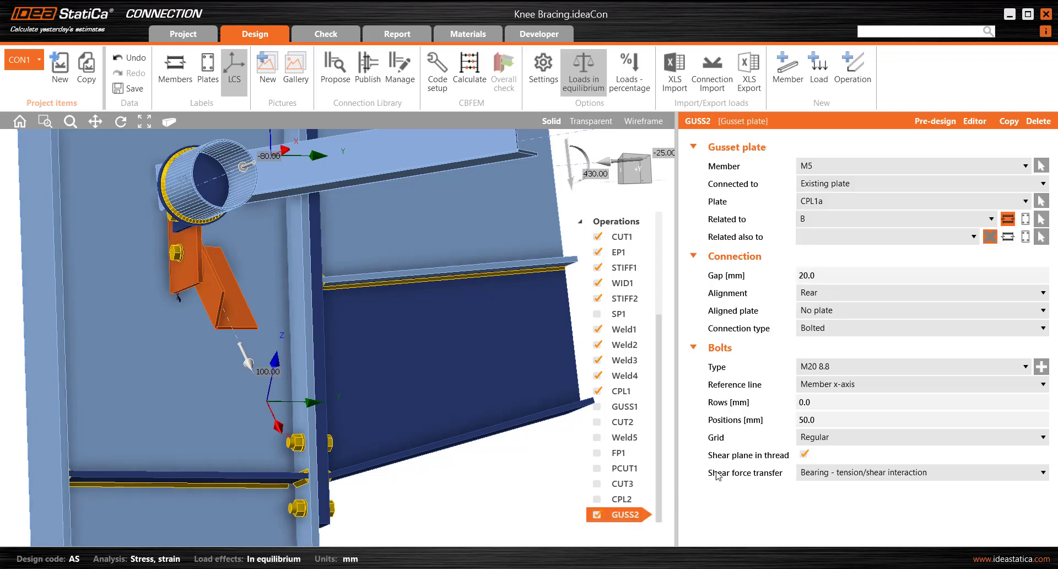
click(833, 311)
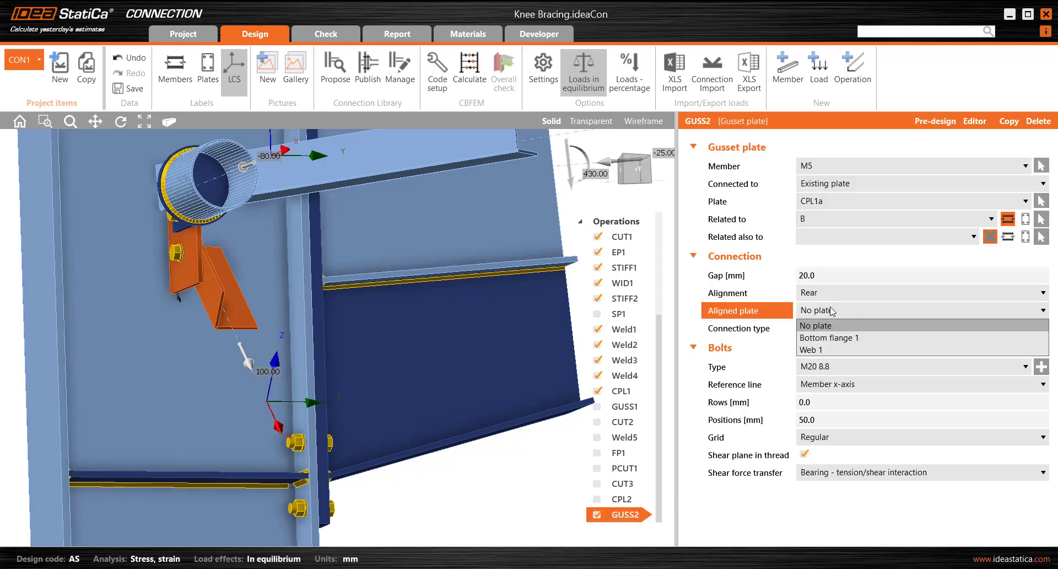
click(836, 338)
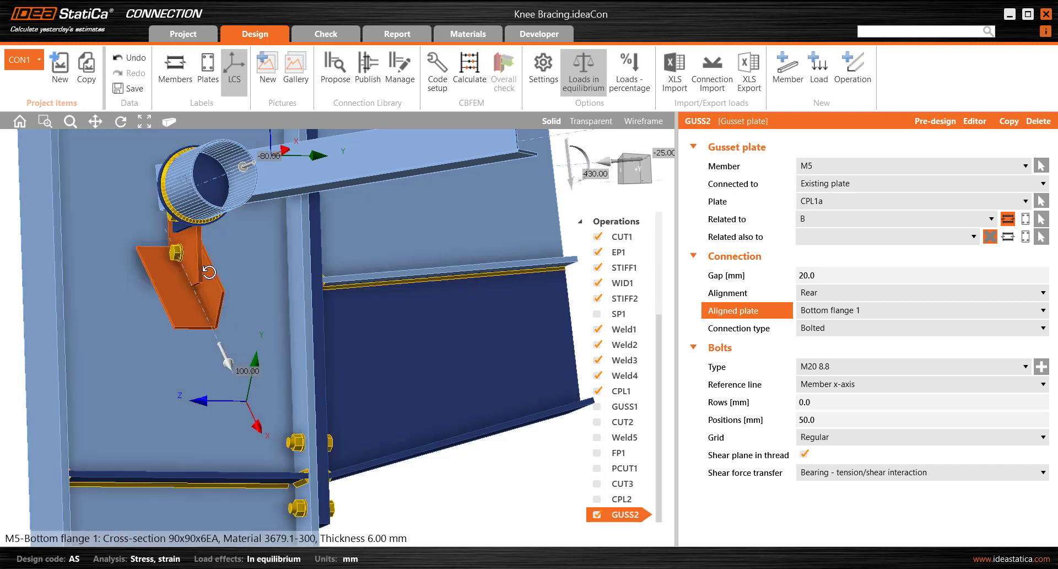
mouse_move(208, 270)
middle_down()
mouse_move(183, 266)
mouse_move(211, 269)
mouse_move(193, 270)
middle_up()
click(830, 294)
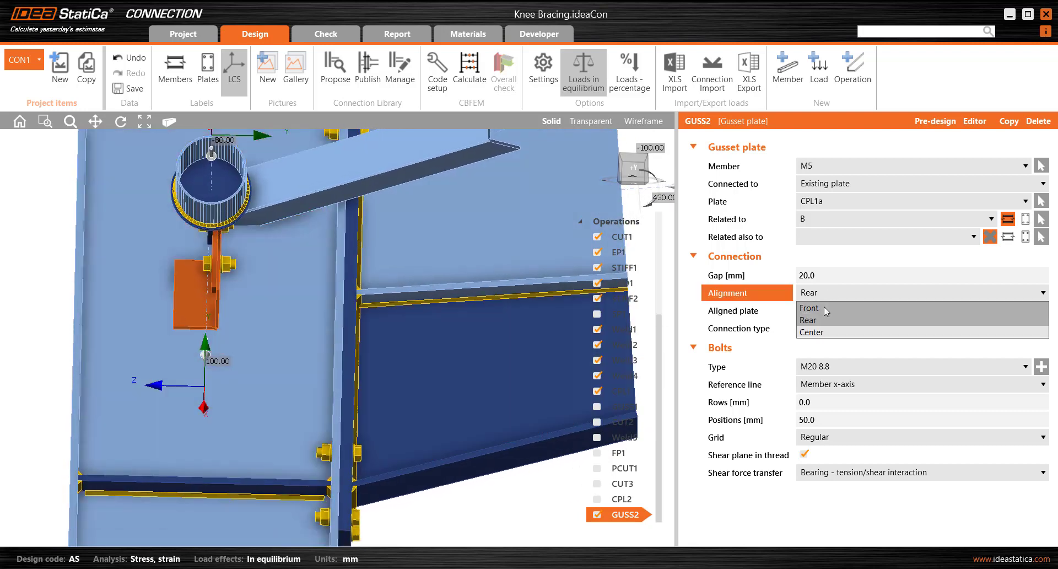
click(824, 310)
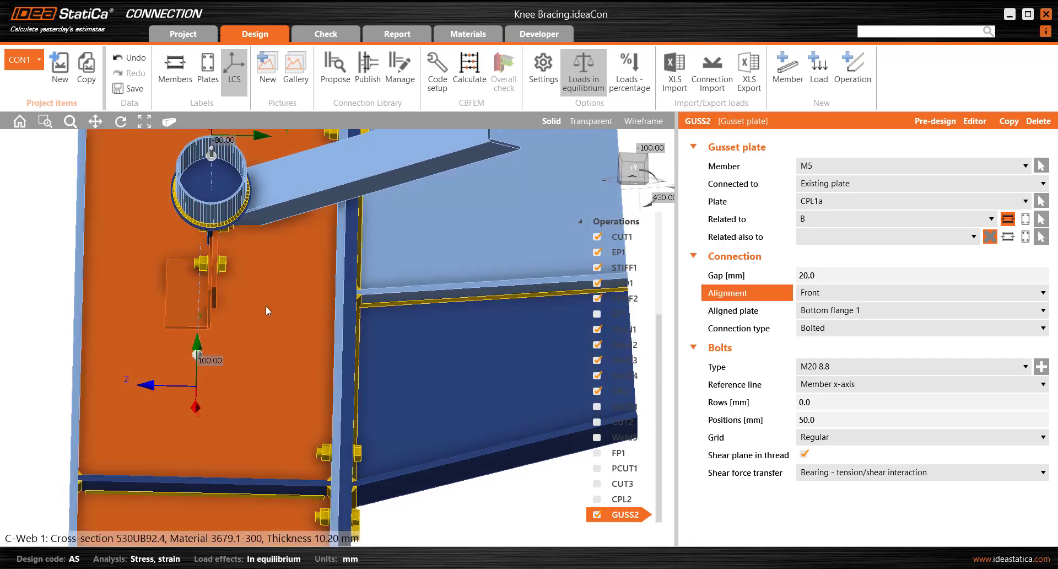
middle_drag(266, 305, 295, 332)
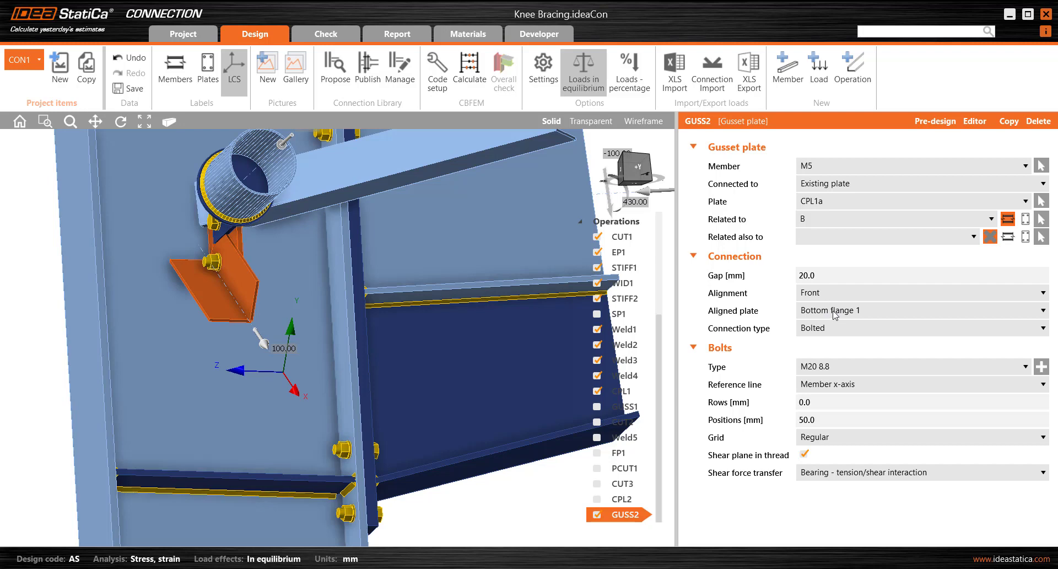
- Change the aligned plate of GUSS2 to Web 1
click(834, 309)
click(829, 352)
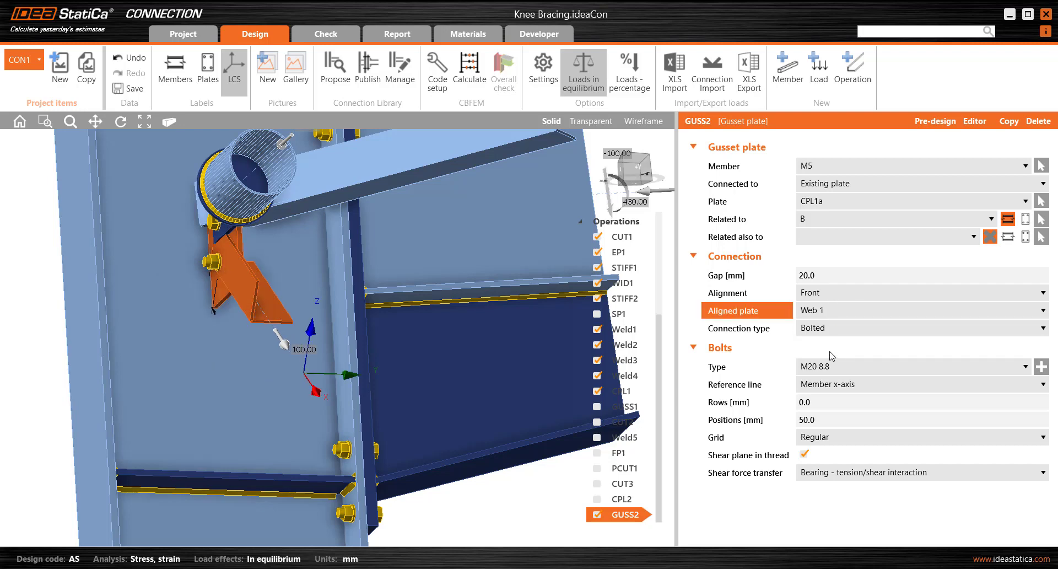
middle_drag(262, 303, 191, 306)
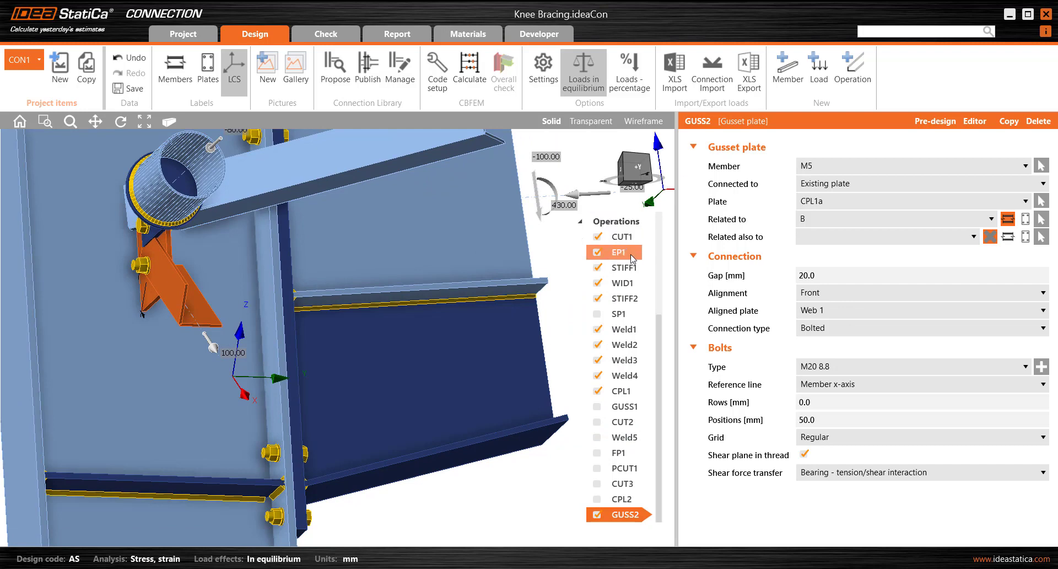
- Add a new load effect with a Vz force of -5 kN at the end of member M5
scroll(655, 250, up, 5)
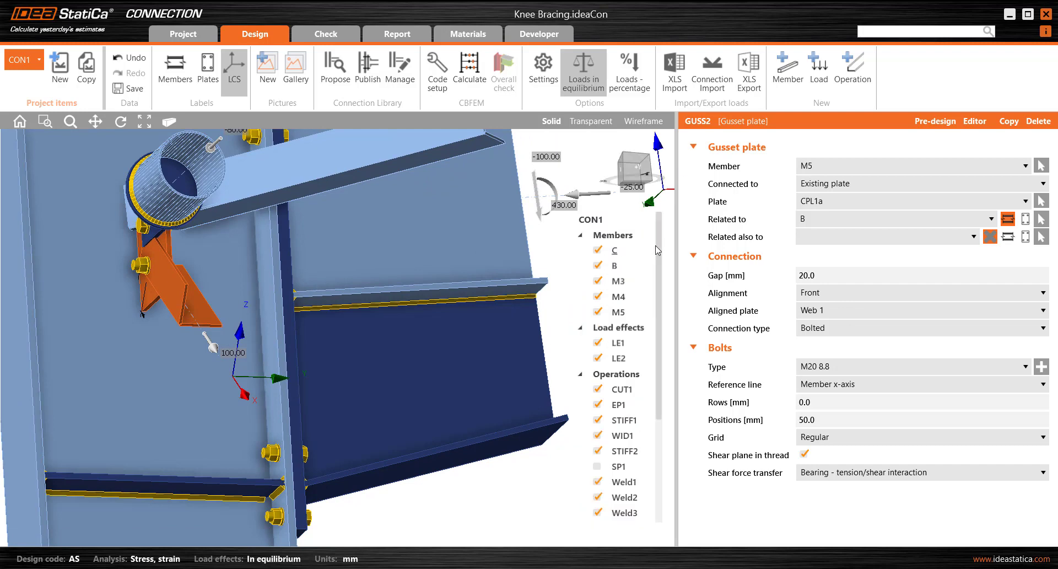
right_click(634, 328)
click(661, 337)
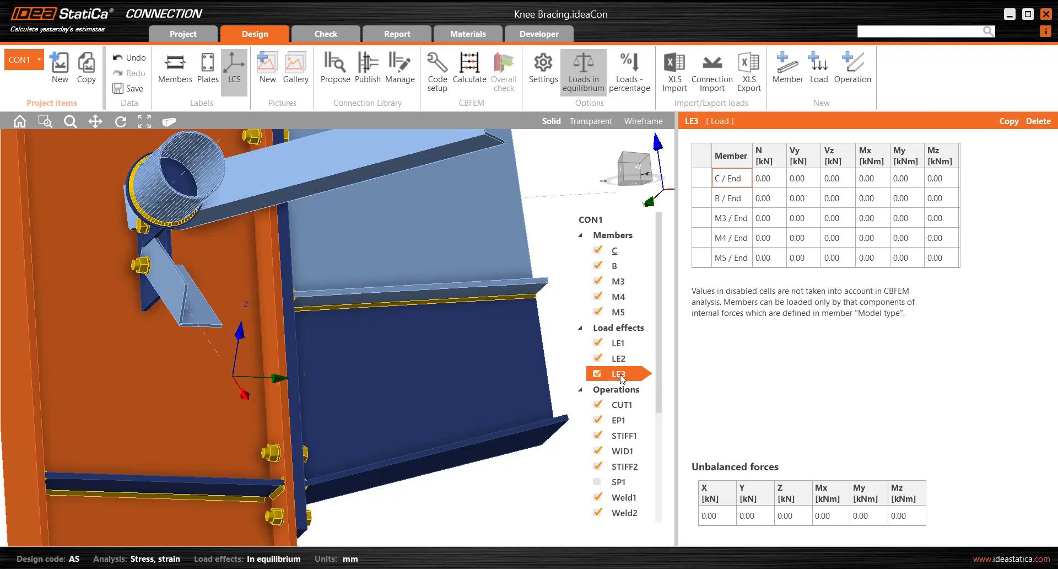
click(836, 258)
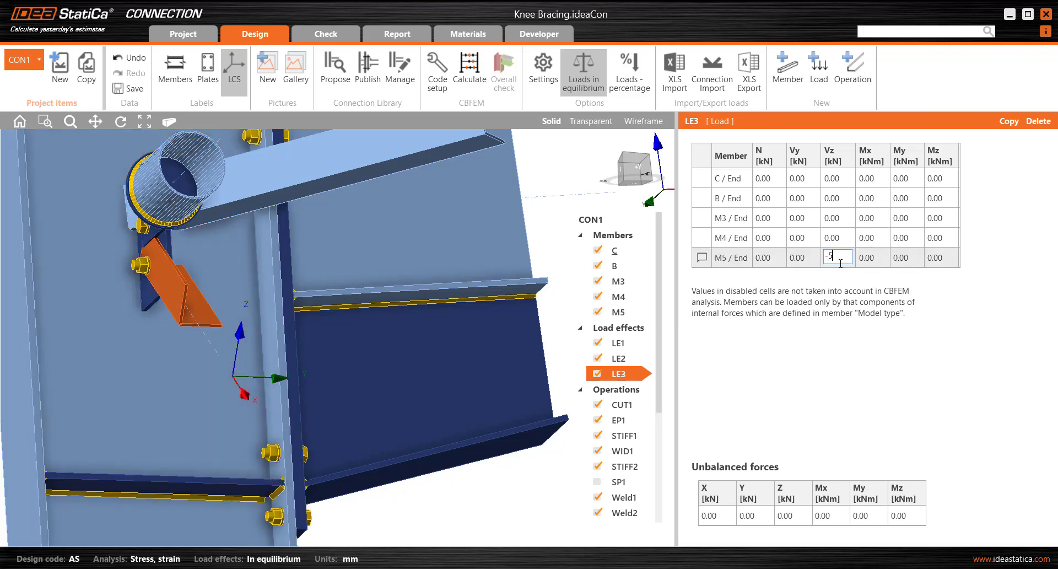
key(Tab)
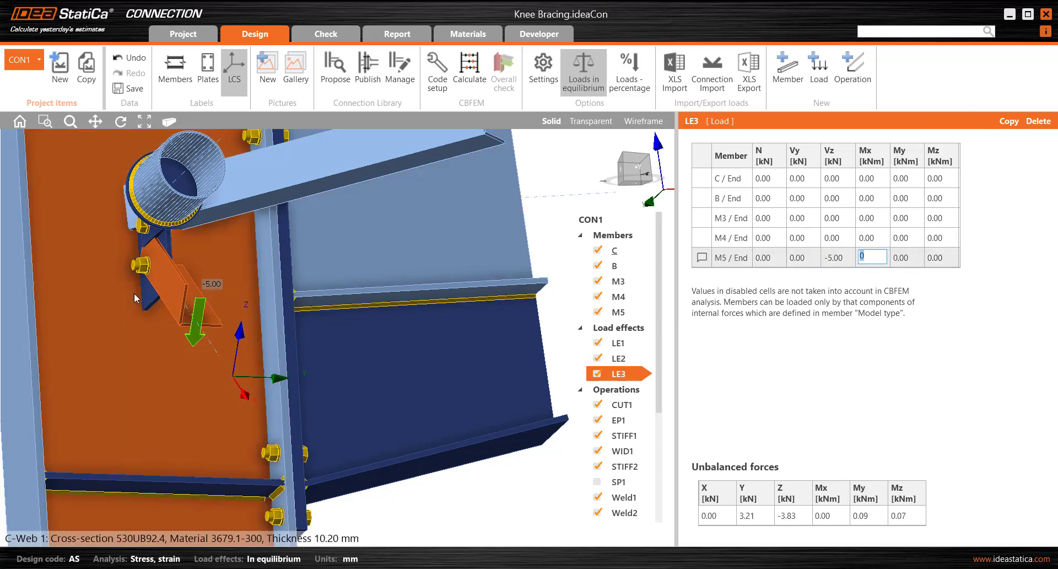
mouse_move(135, 292)
middle_down()
mouse_move(131, 313)
mouse_move(126, 289)
middle_up()
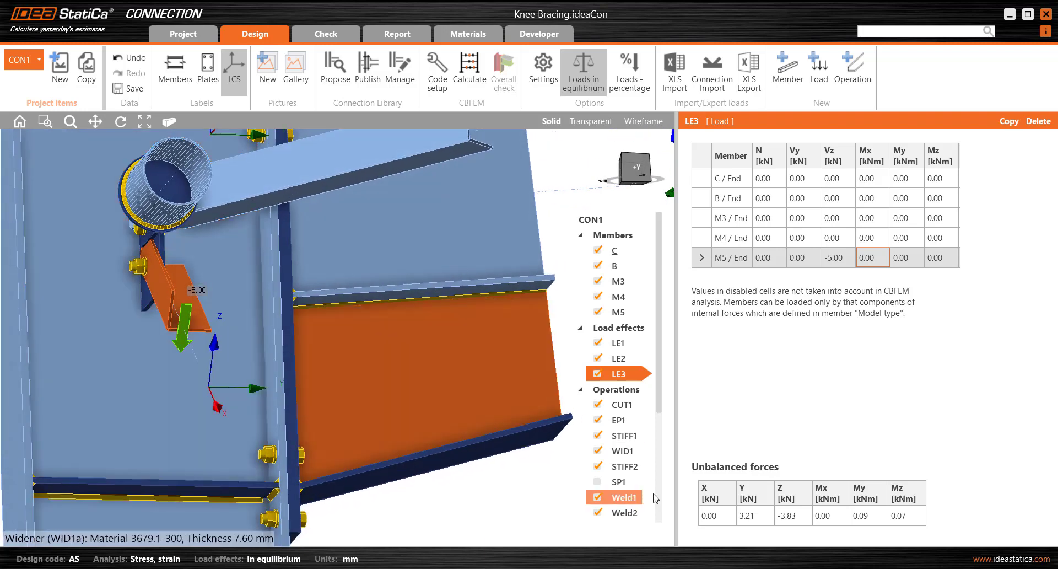
- Switch the aligned plate of gusset plate GUSS2 to Bottom flange 1, keeping the alignment at Front
scroll(659, 488, down, 7)
click(631, 516)
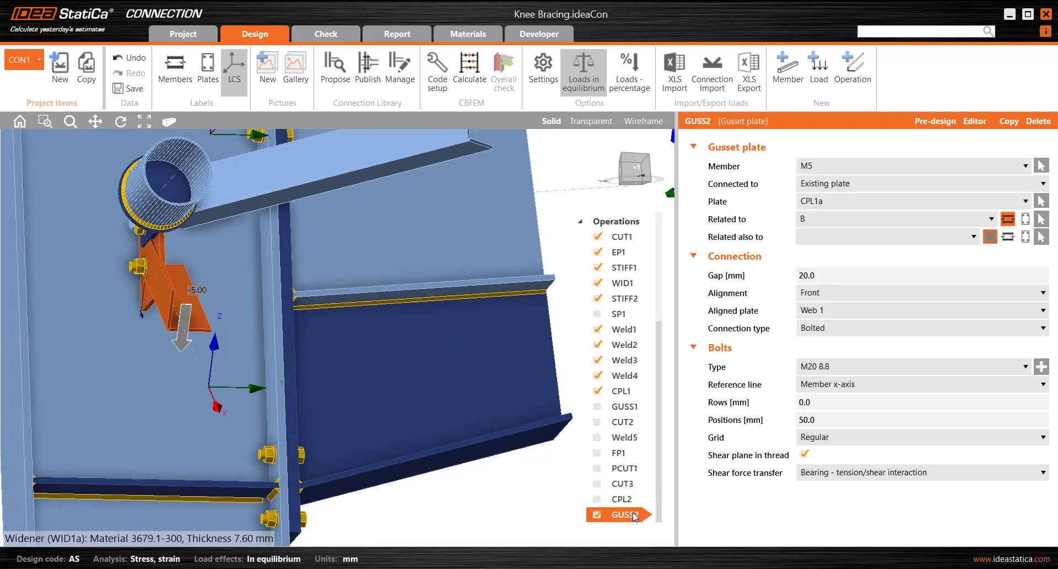
click(829, 312)
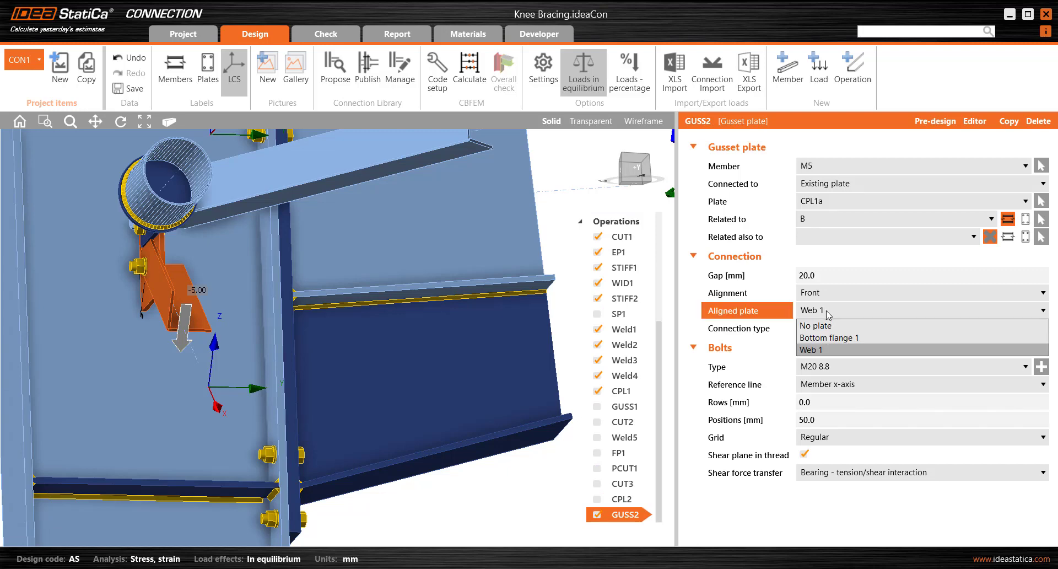
click(832, 338)
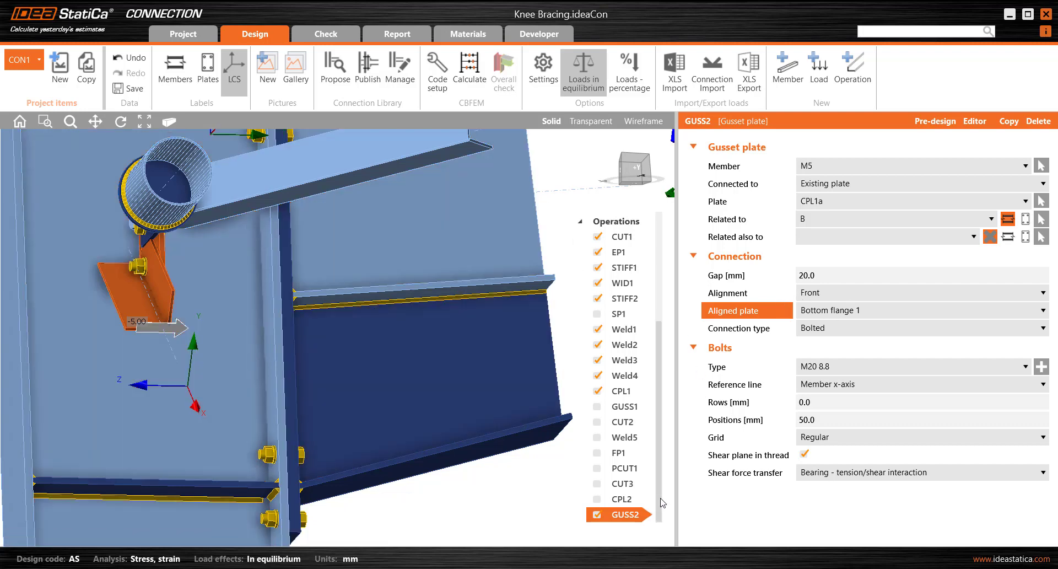
click(832, 295)
click(829, 308)
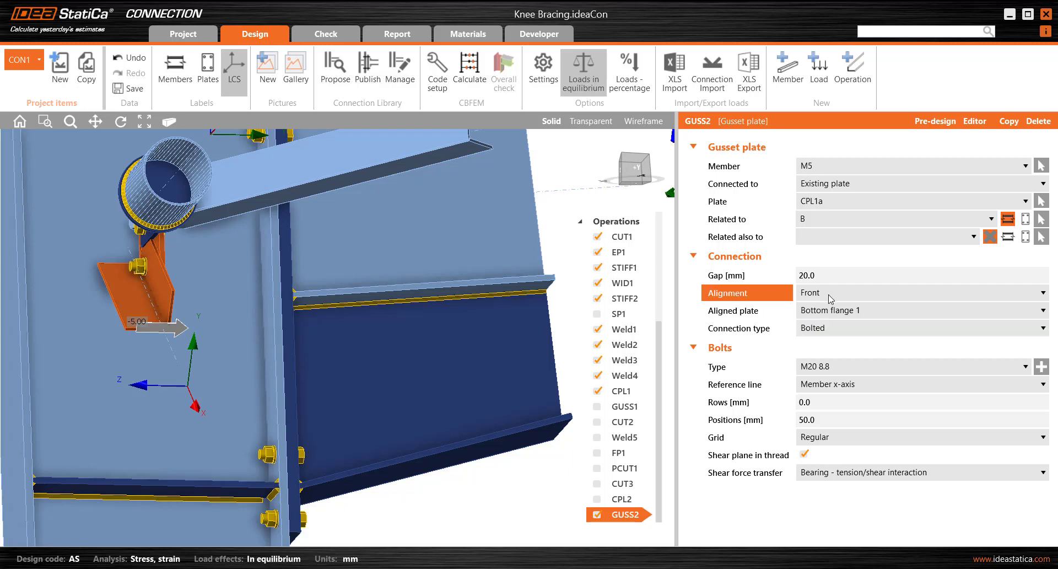
- Return the aligned plate of GUSS2 to Web 1 and inspect the orientation of member M5
click(832, 310)
click(815, 350)
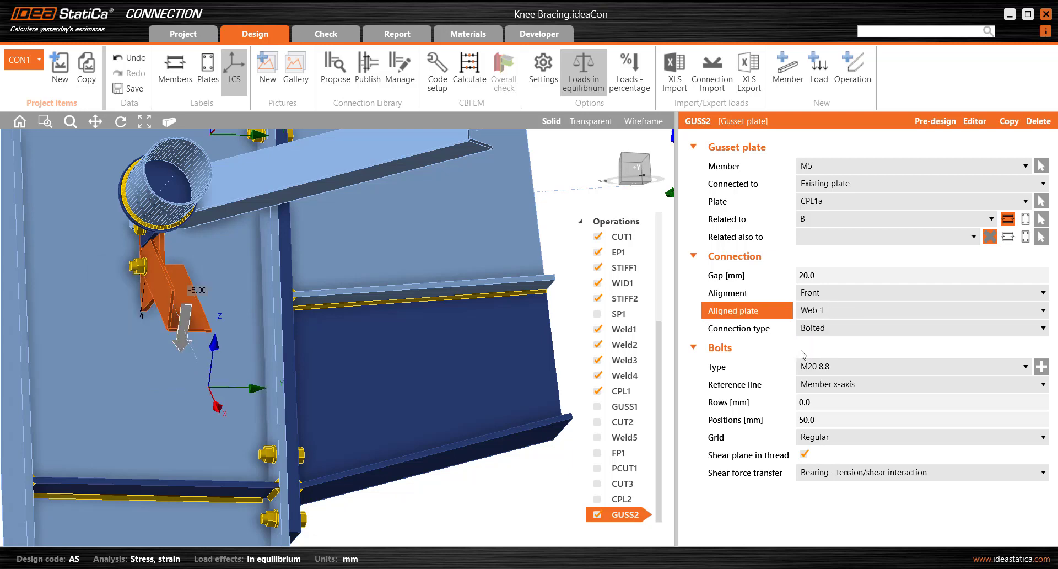
middle_drag(214, 348, 209, 319)
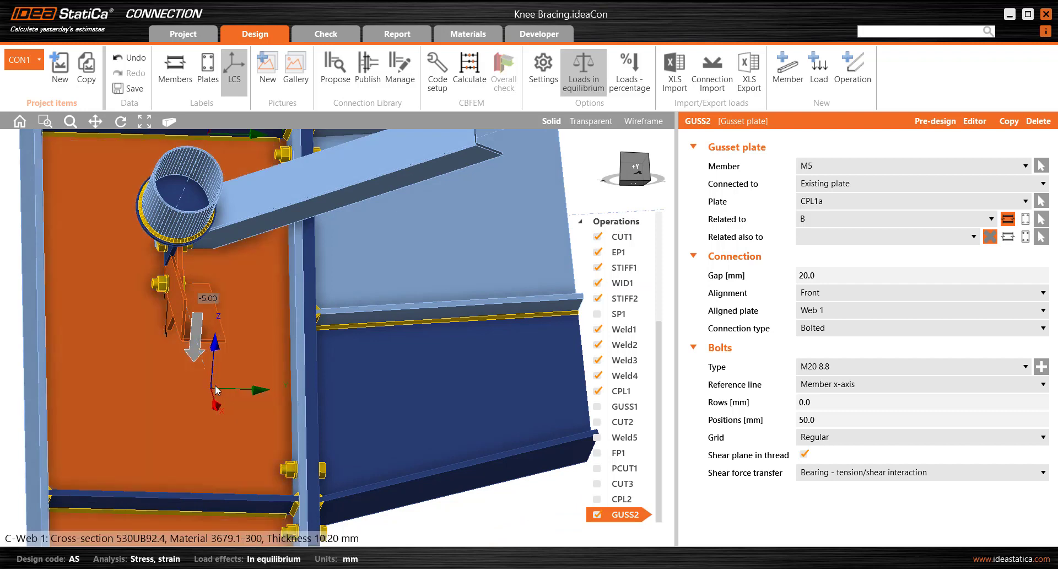
middle_drag(211, 378, 205, 380)
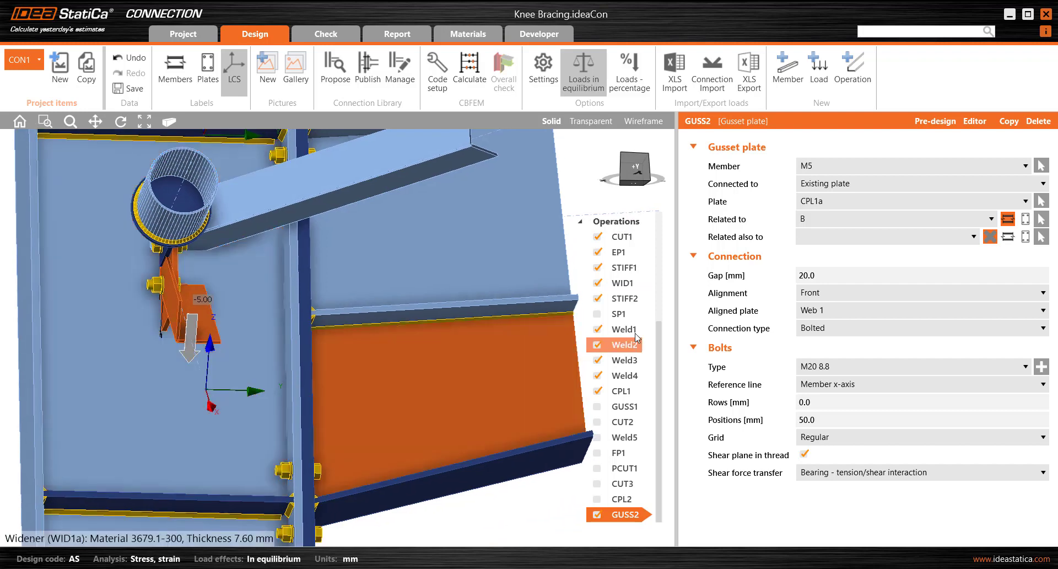
- Enable Mirror Z for the 90x90x6EA angle member M5 and inspect its orientation at the gusset plate
click(213, 330)
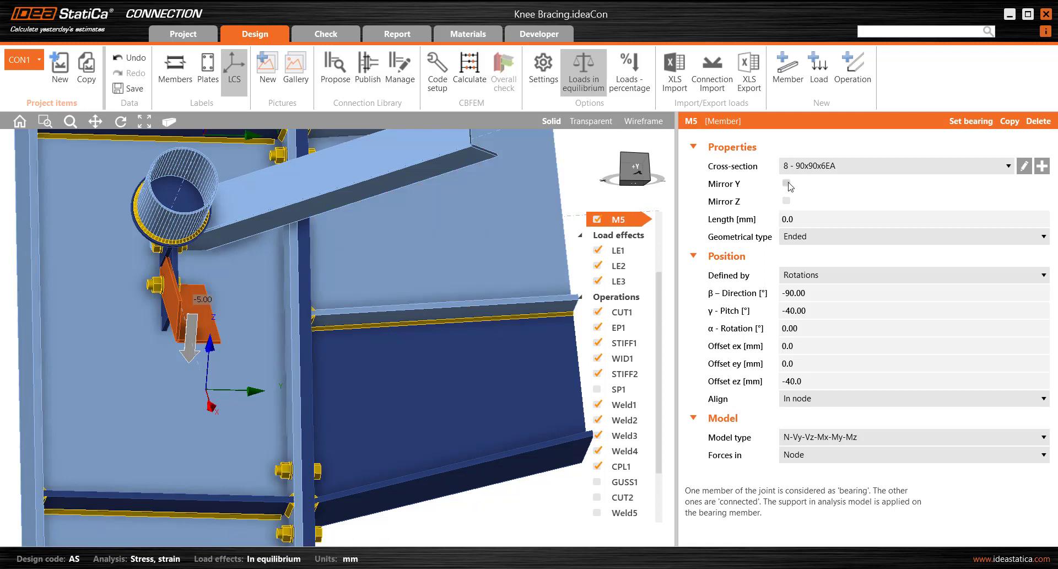
click(787, 201)
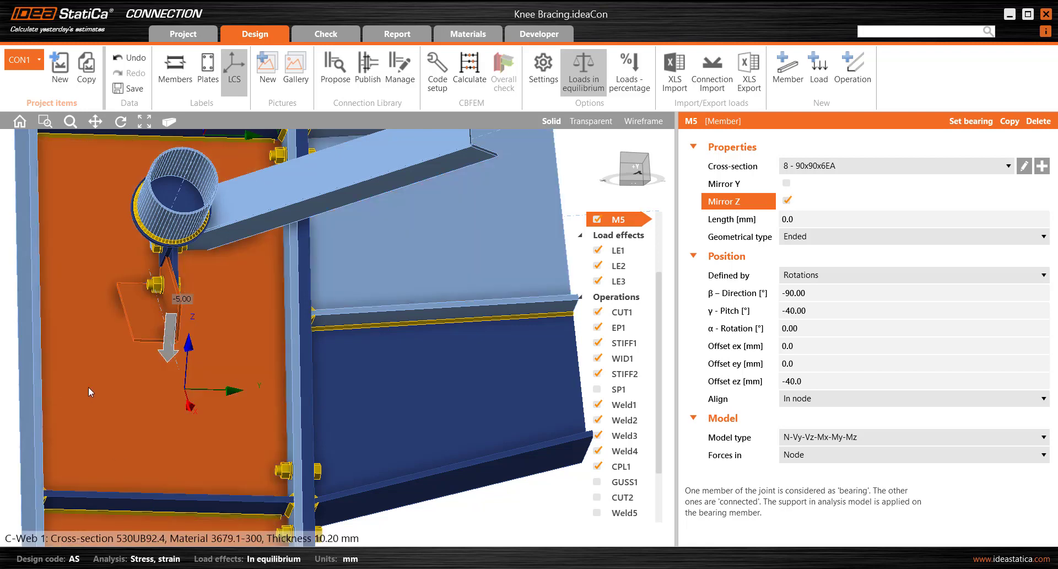
middle_drag(89, 392, 134, 346)
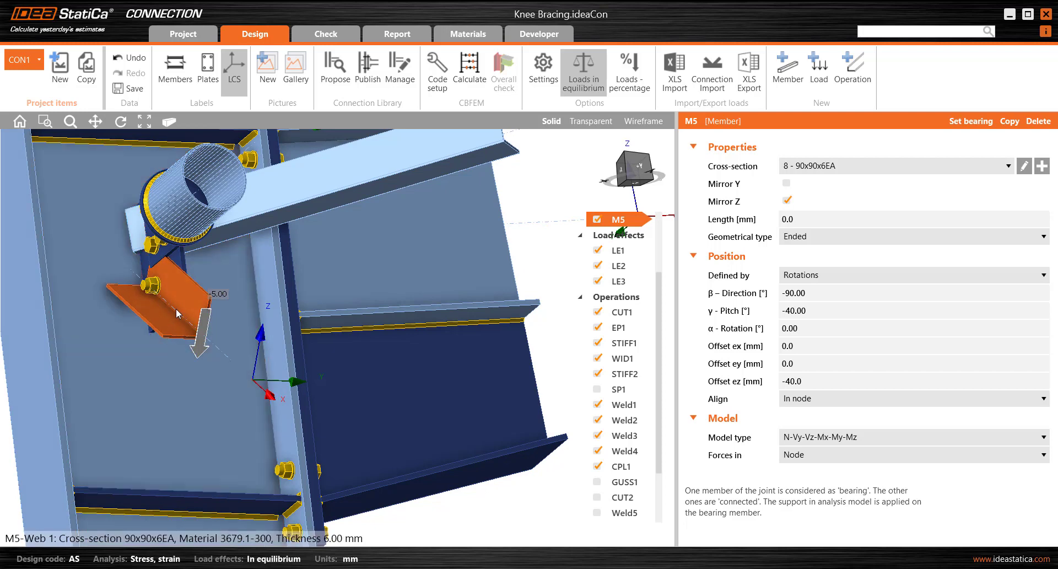
middle_drag(181, 319, 203, 342)
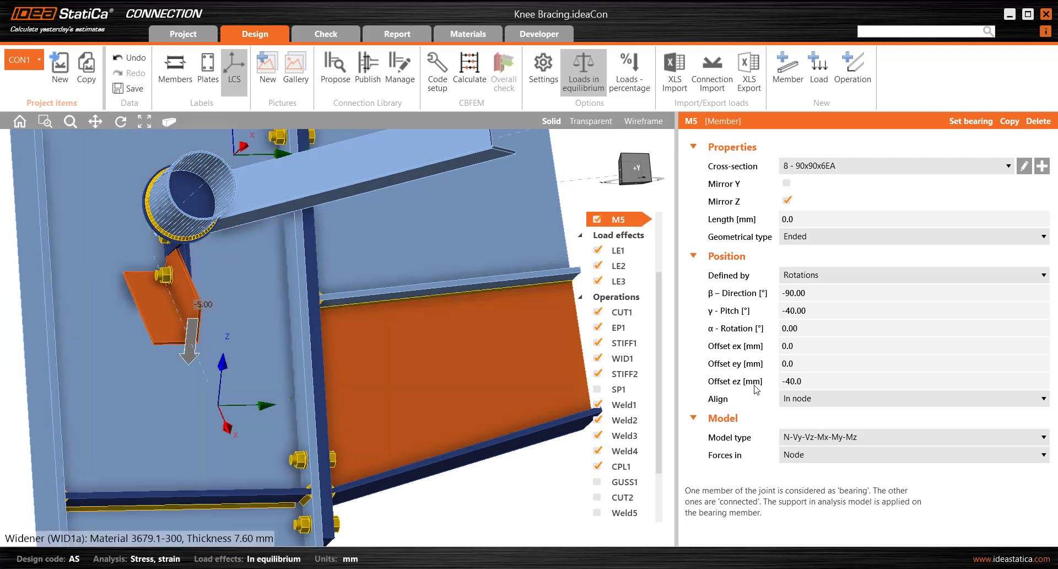
- Deactivate load effect LE3
right_click(619, 282)
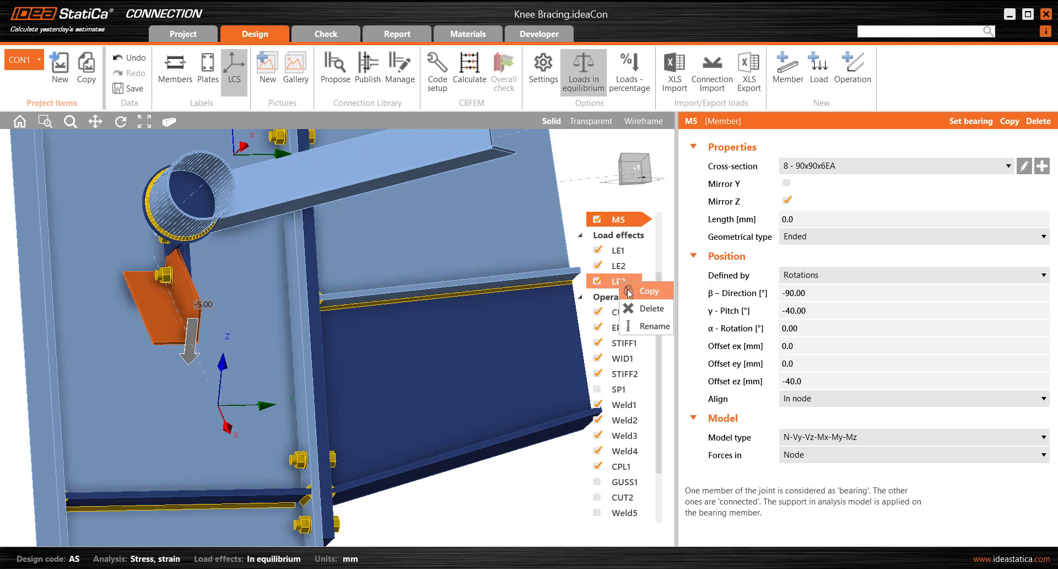
click(599, 284)
click(599, 282)
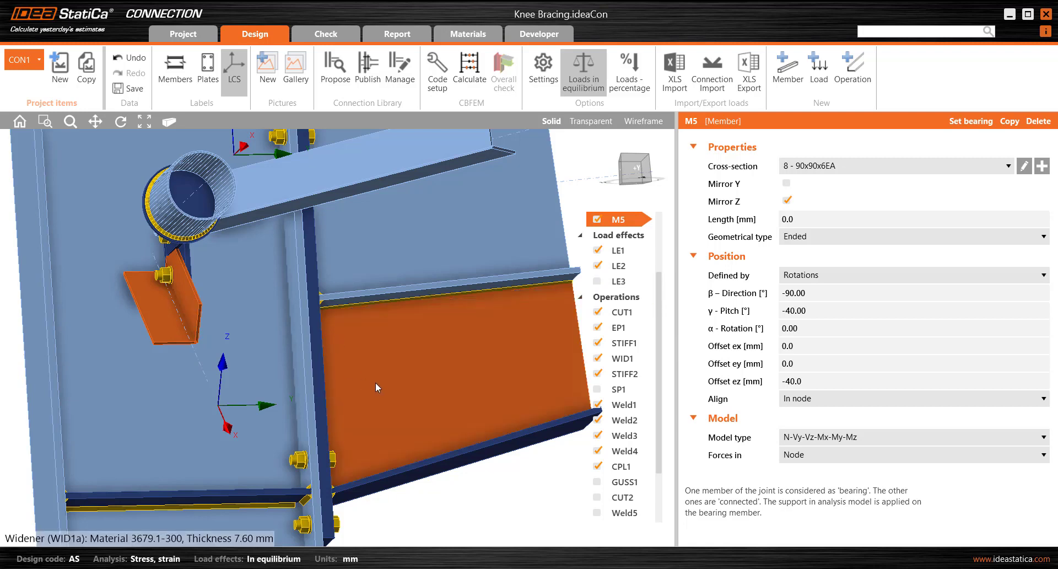
- Hide the members' local coordinate systems and look at the brace connection from the side
scroll(376, 388, down, 2)
ctrl+middle_drag(428, 466, 441, 448)
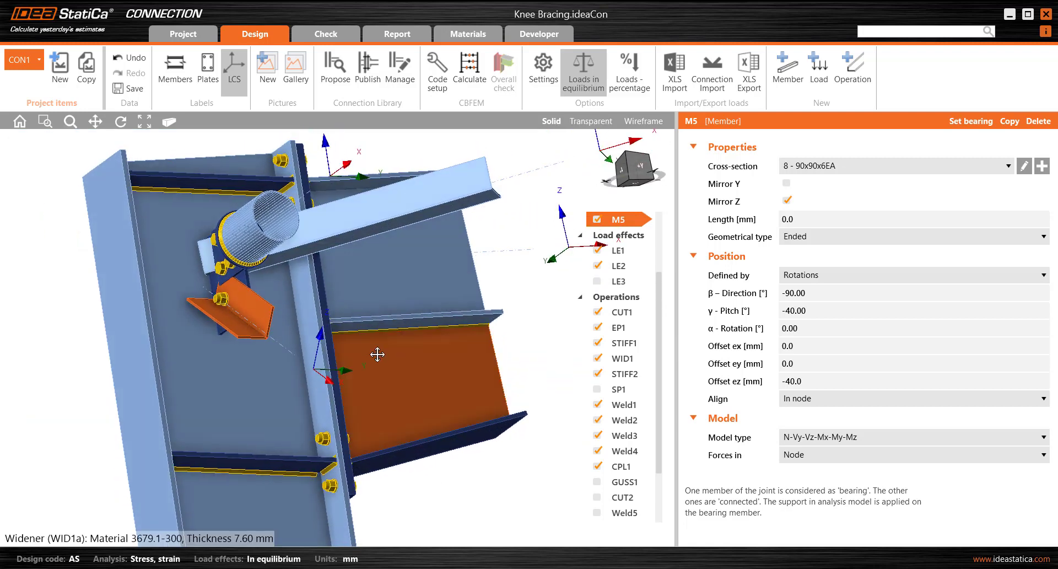
middle_drag(377, 354, 371, 366)
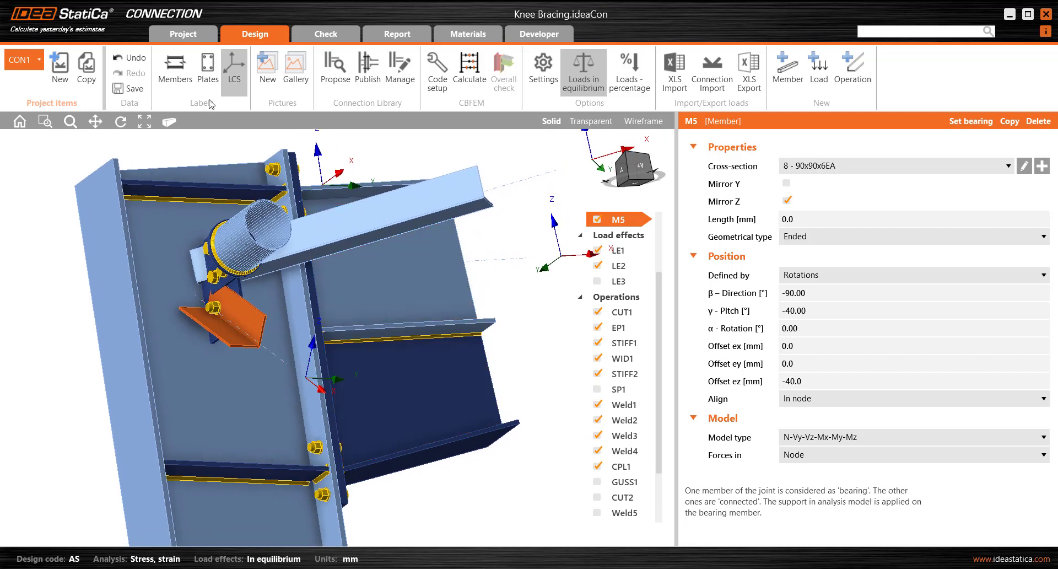
click(234, 69)
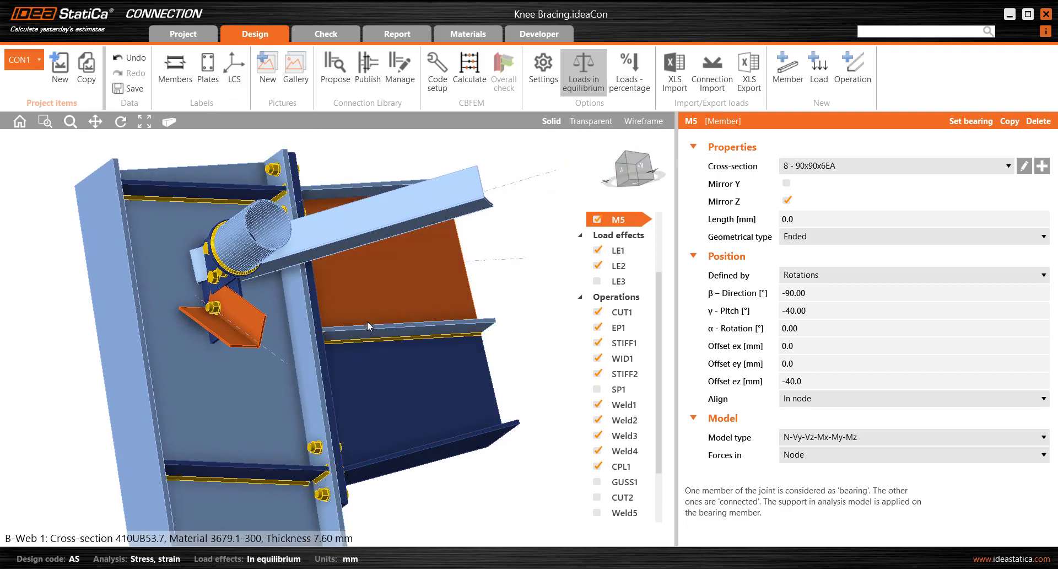
right_drag(278, 380, 196, 349)
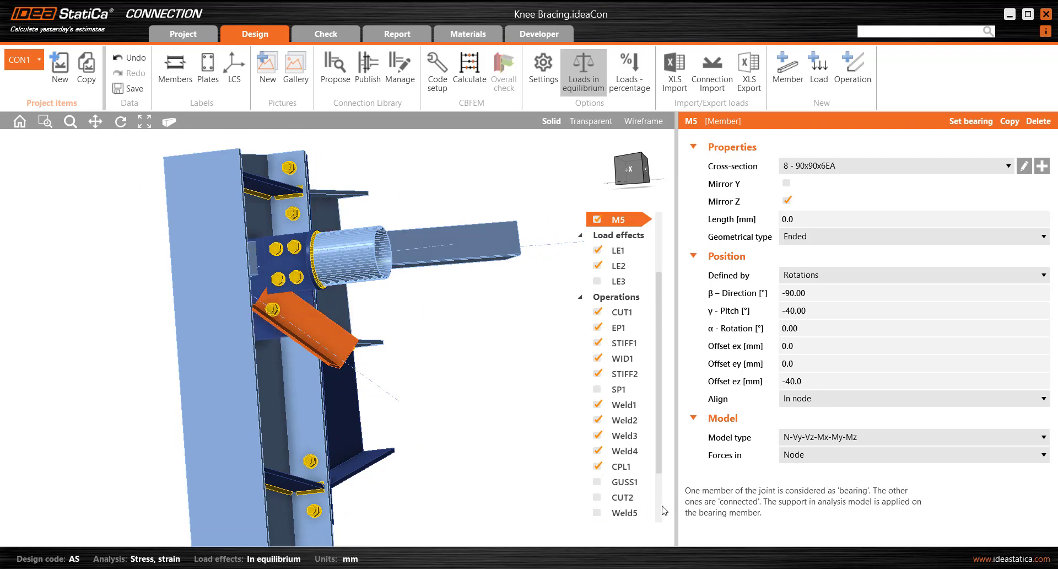
- Open the GUSS2 gusset plate's settings and show its bolt close up in a transparent +X view
scroll(655, 516, down, 3)
click(639, 515)
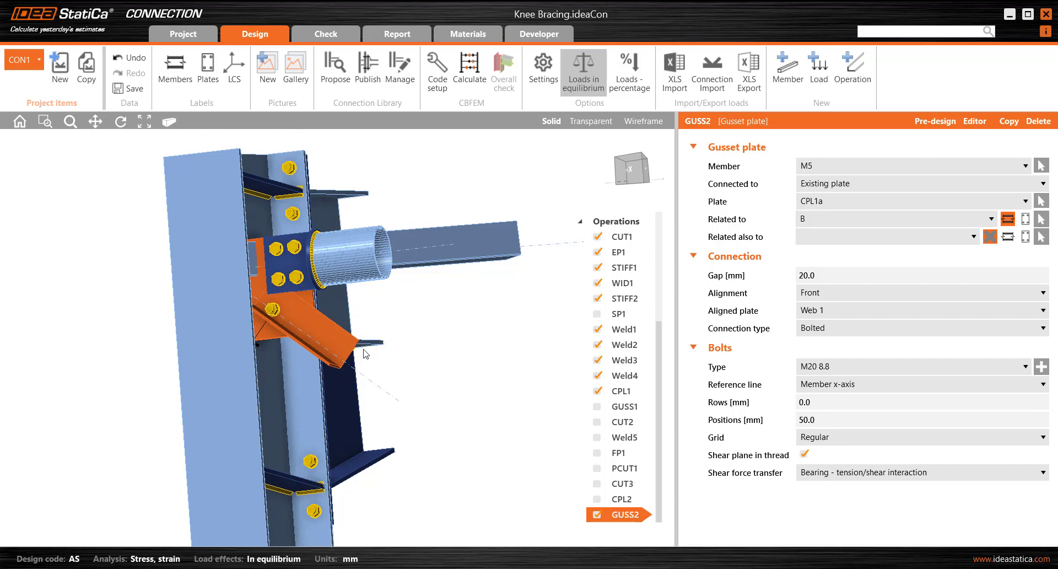
click(592, 121)
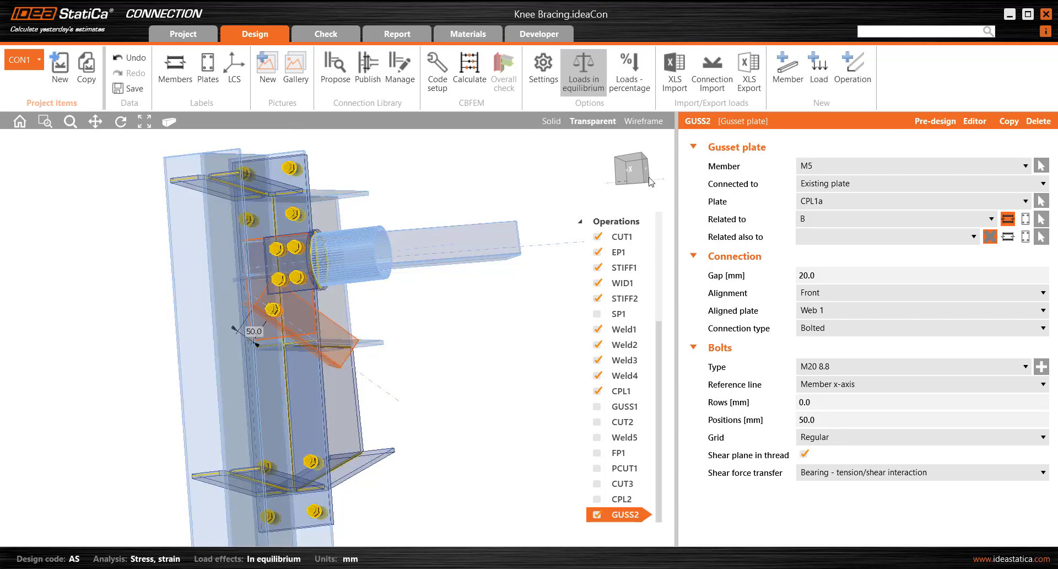
click(630, 168)
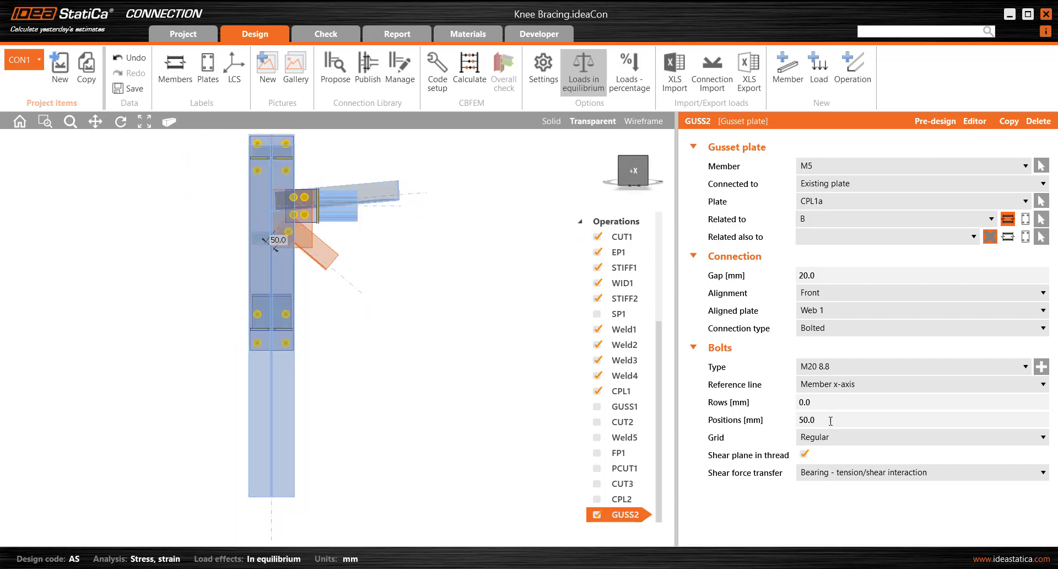
scroll(281, 240, up, 3)
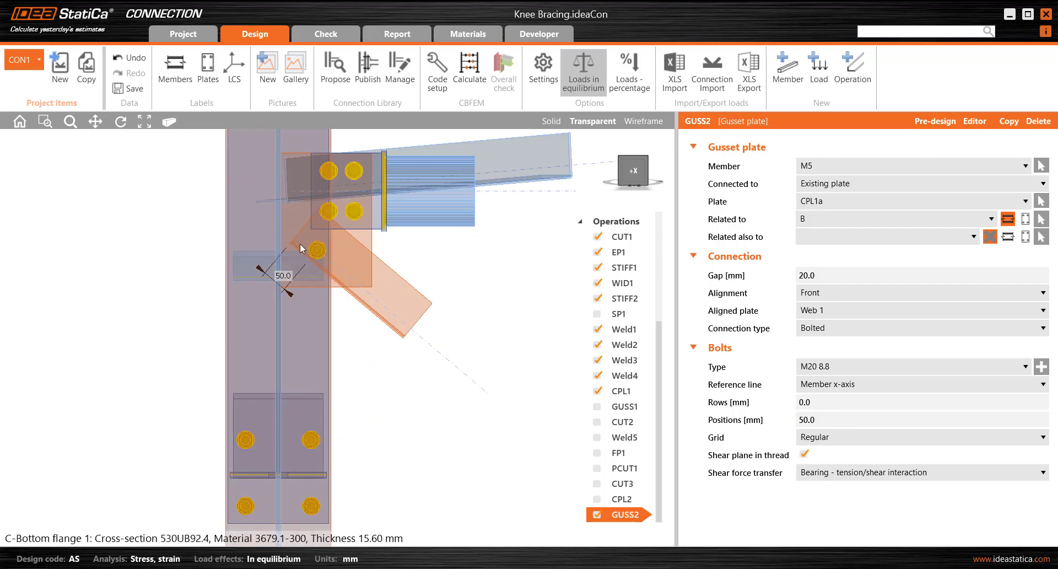
- Look up the leg and thickness dimensions of the 90x90x6EA cross-section in the project's materials
click(823, 405)
mouse_move(762, 424)
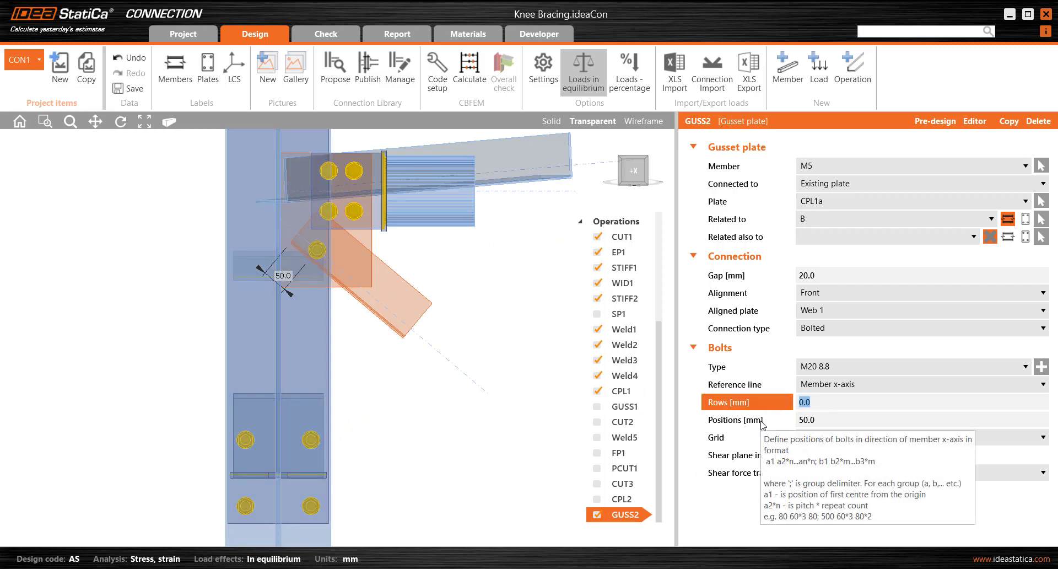
click(465, 36)
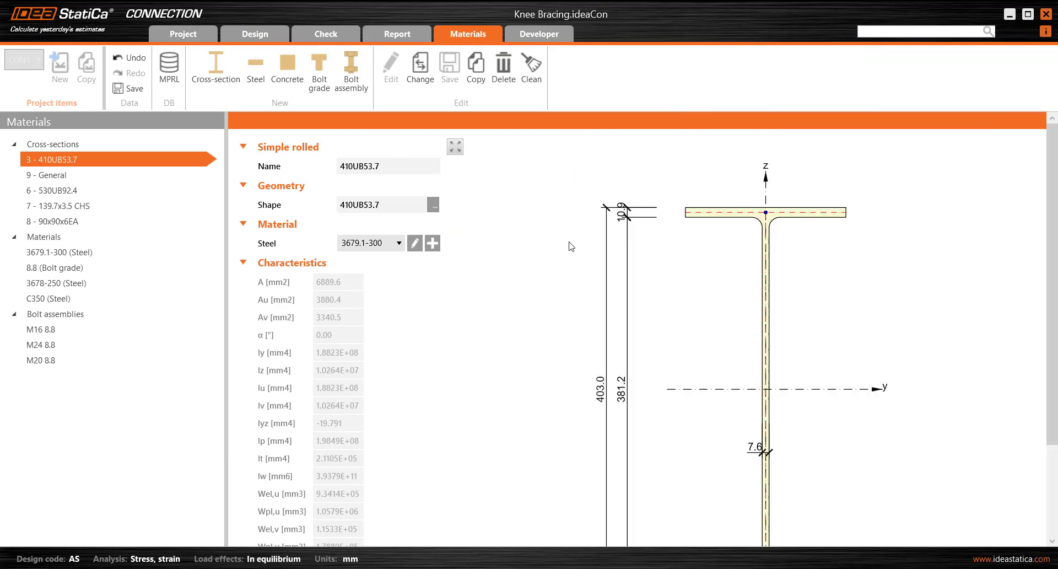
scroll(566, 249, down, 5)
scroll(553, 337, down, 2)
scroll(554, 297, up, 4)
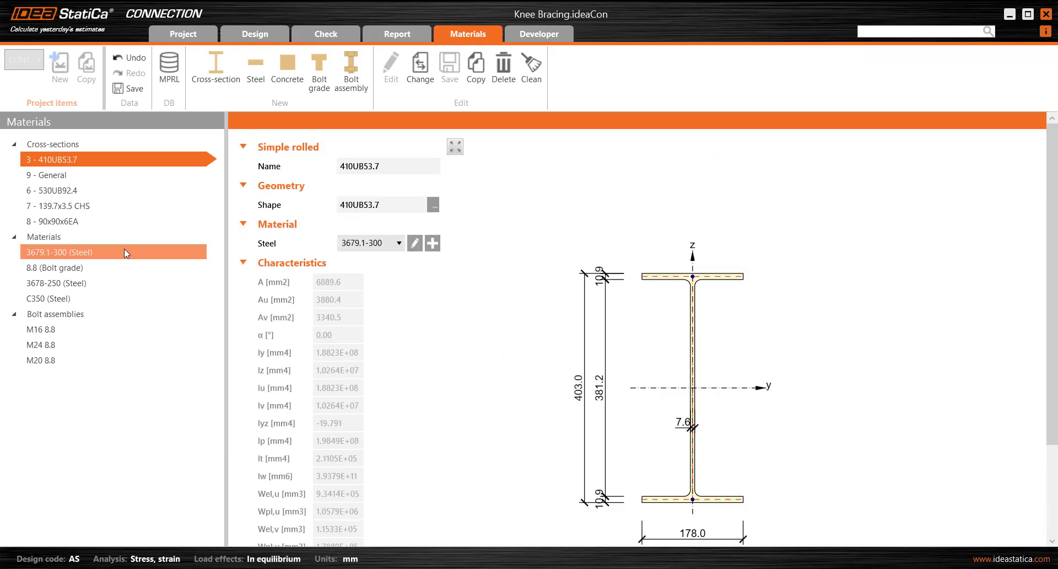
click(77, 218)
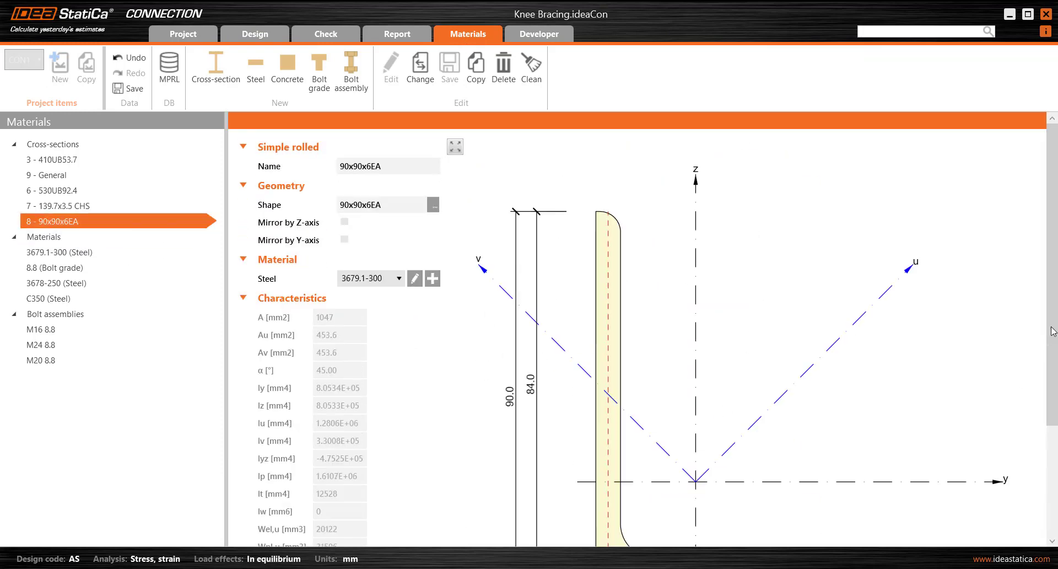
scroll(1054, 319, down, 3)
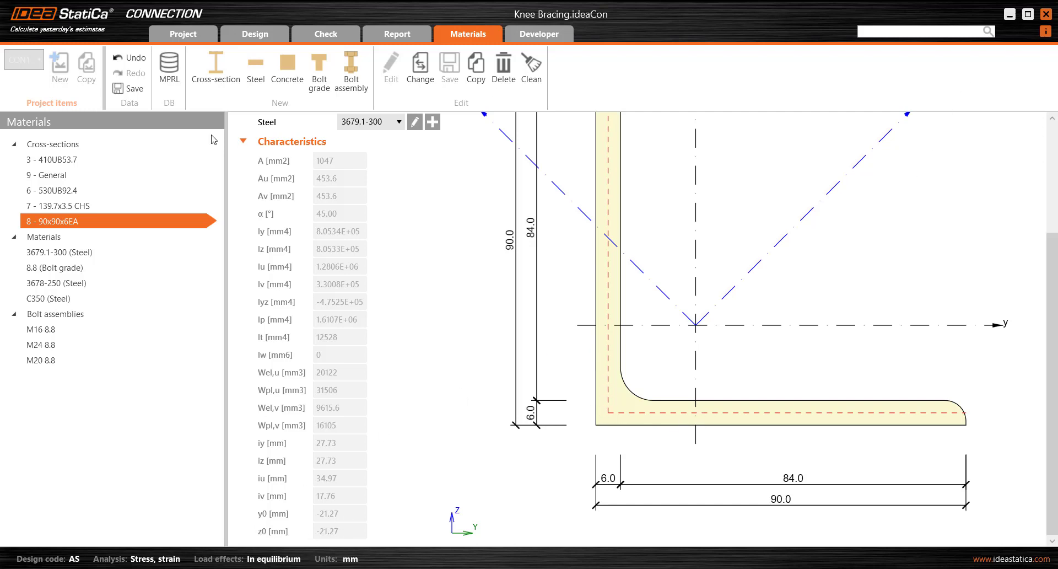
- Try a row offset of -24.3 mm from the member x-axis for the bolt in gusset plate GUSS2
click(255, 33)
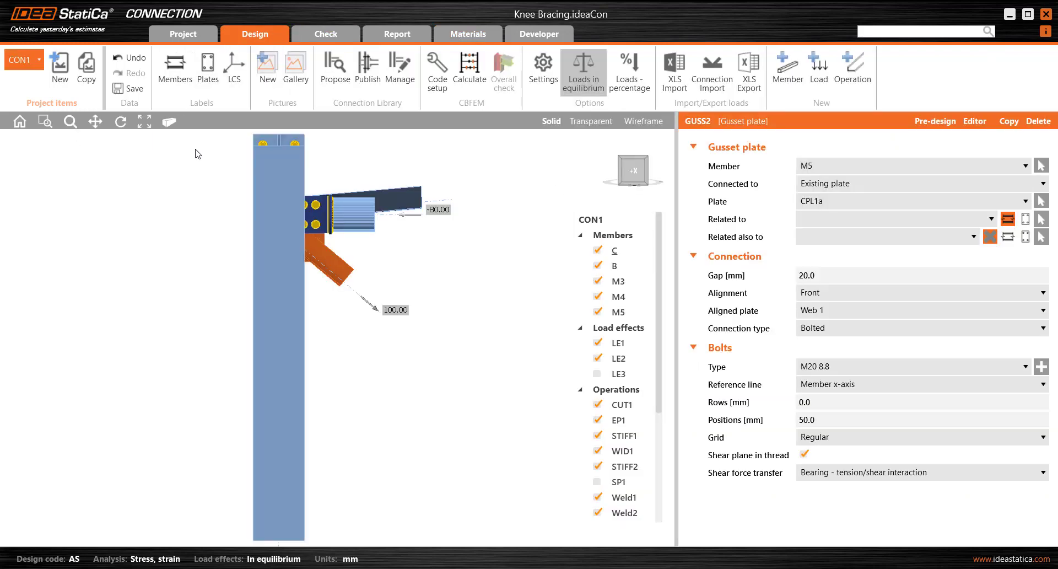
scroll(298, 231, up, 4)
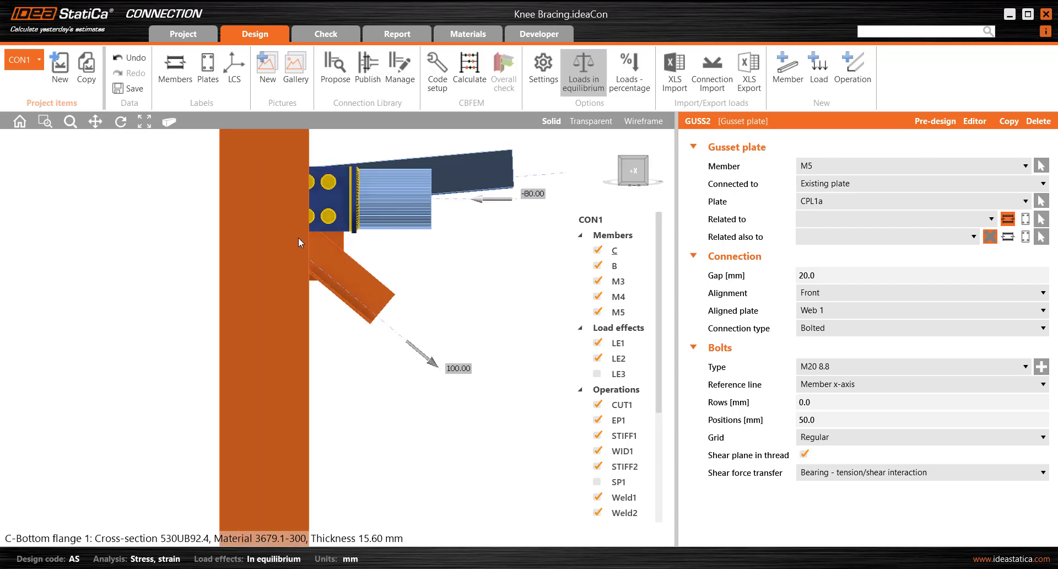
middle_drag(324, 264, 299, 251)
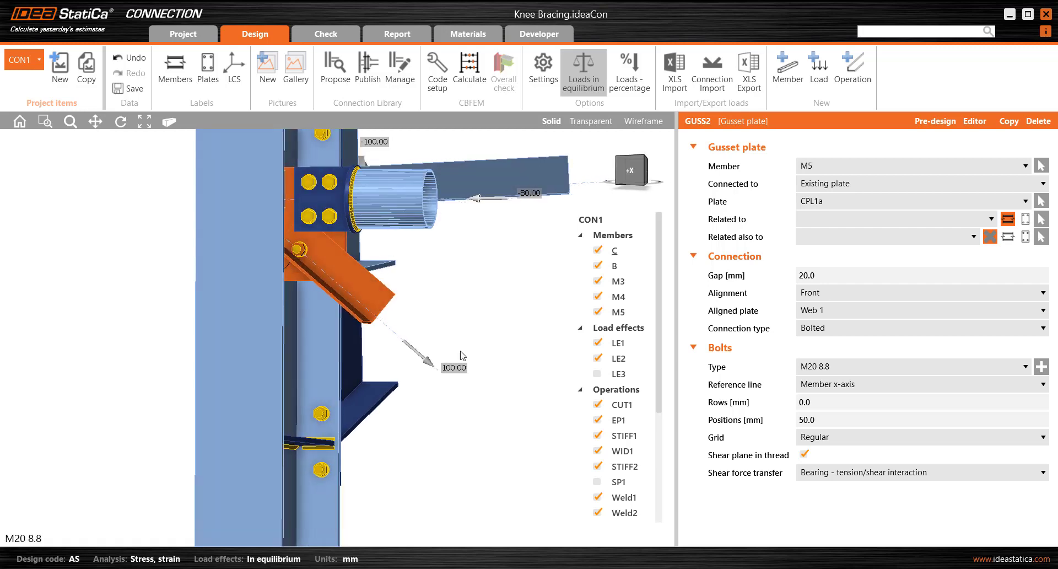
click(831, 403)
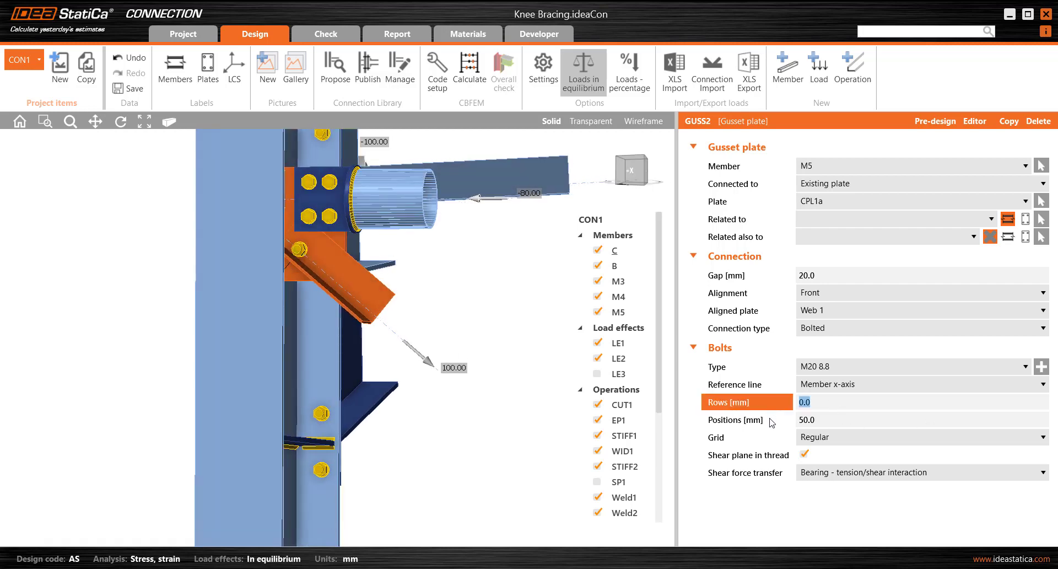
text(-24.3)
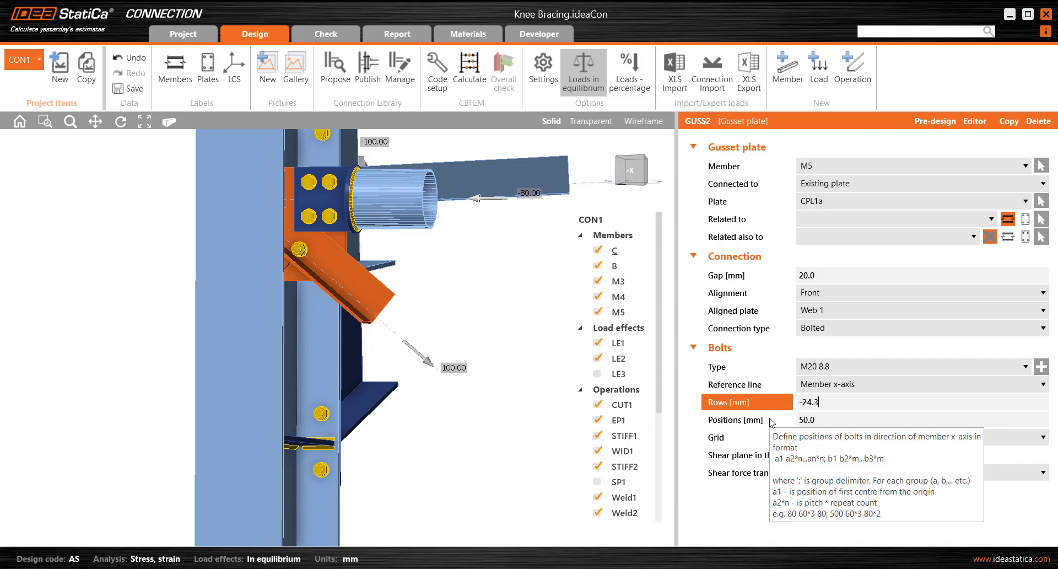
key(Tab)
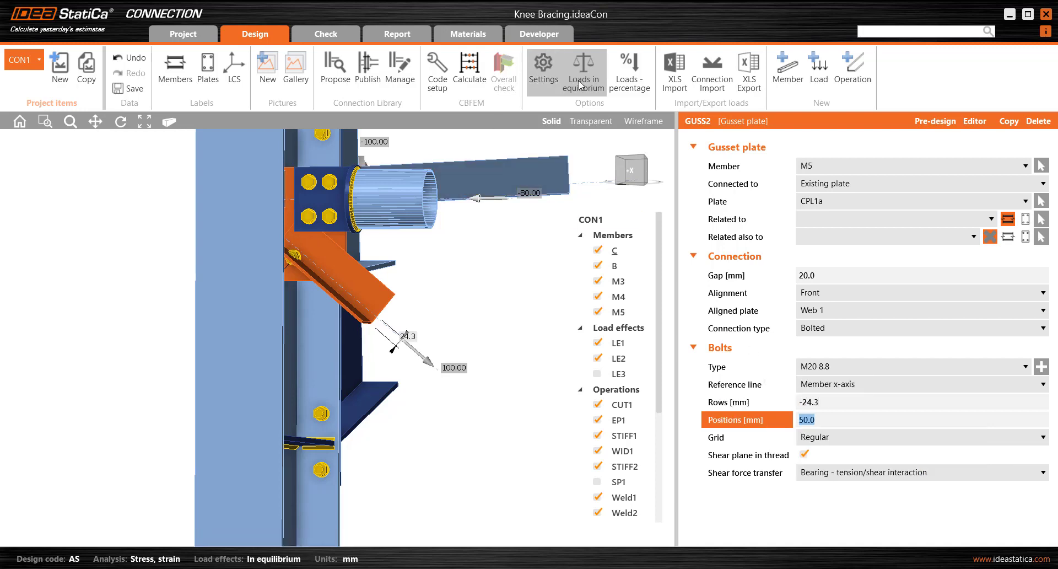
- Inspect the GUSS2 bolt's position relative to the angle's heel in a transparent +X view
click(591, 121)
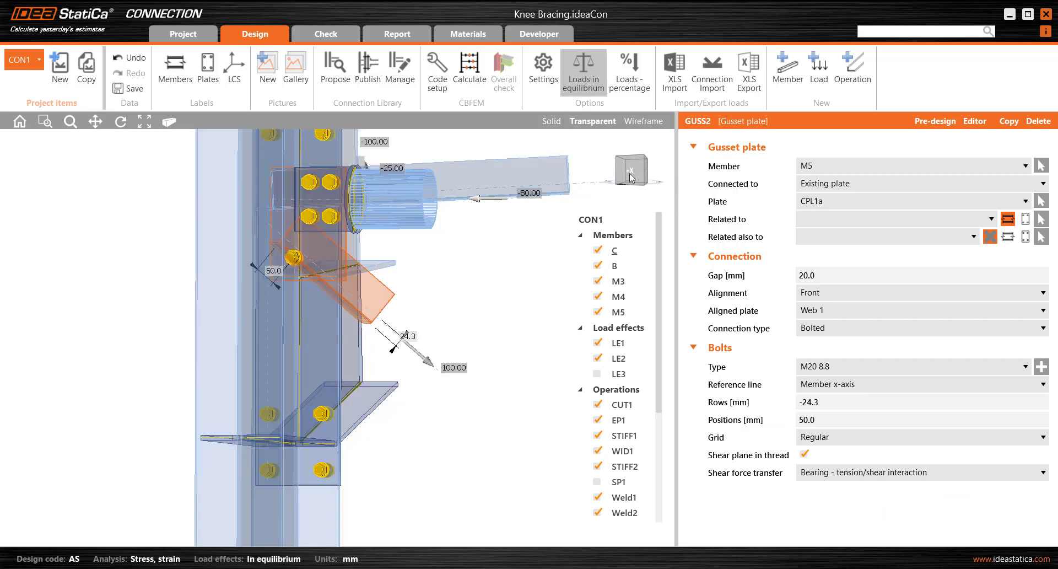
scroll(369, 189, up, 5)
scroll(369, 188, up, 1)
middle_drag(371, 159, 296, 345)
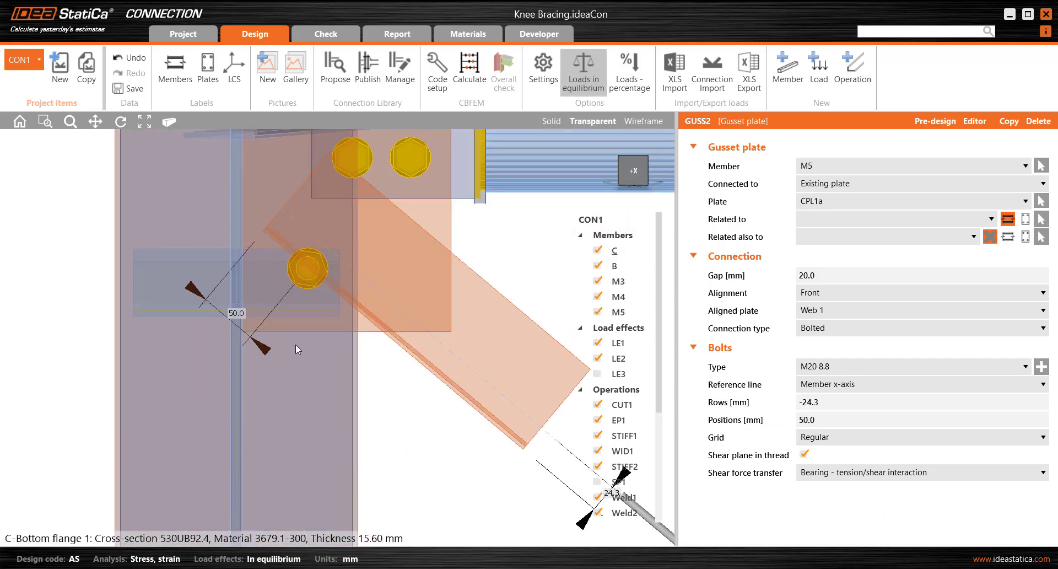
scroll(310, 280, up, 6)
middle_drag(316, 274, 312, 307)
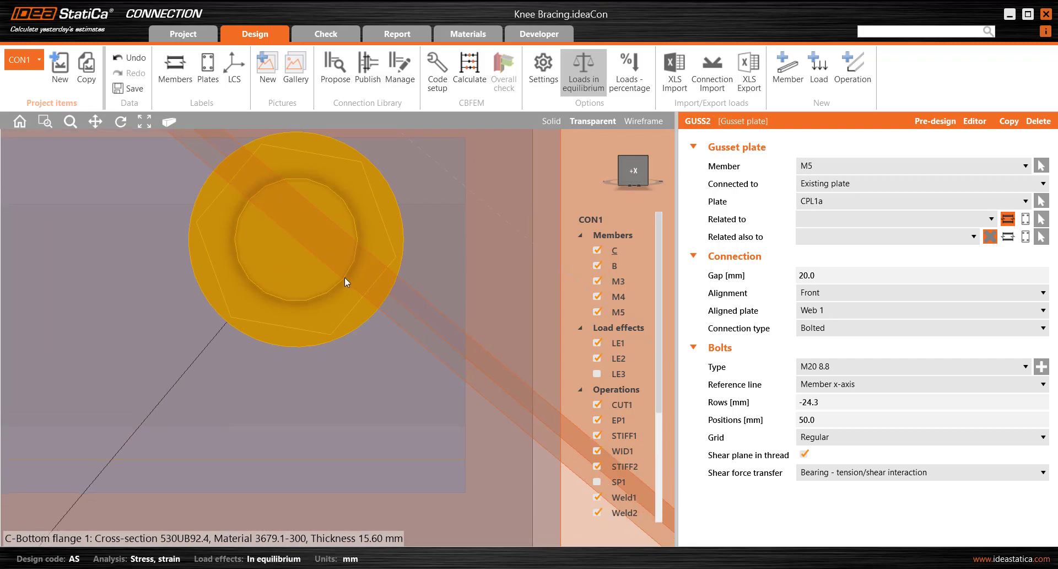
scroll(289, 245, down, 6)
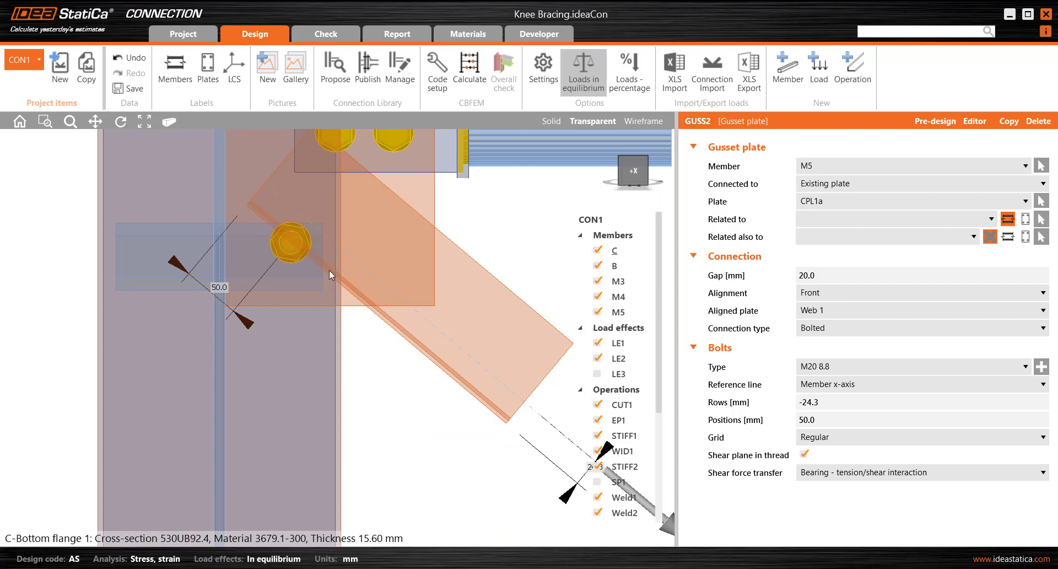
middle_drag(329, 270, 302, 329)
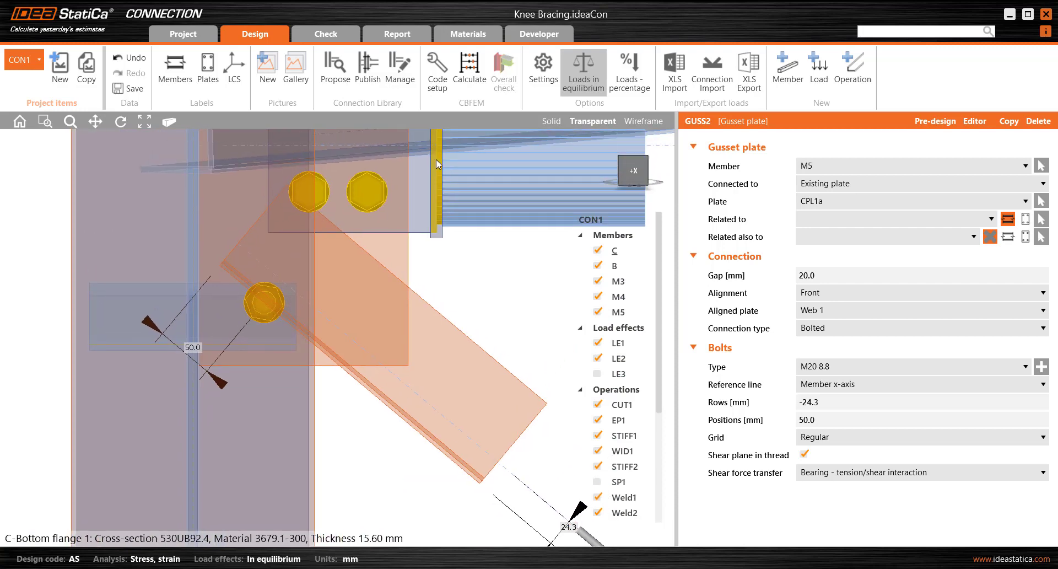
- Examine the General angle cross-section's centroid dimensions and the welded and composed shapes available for a new cross-section
click(477, 35)
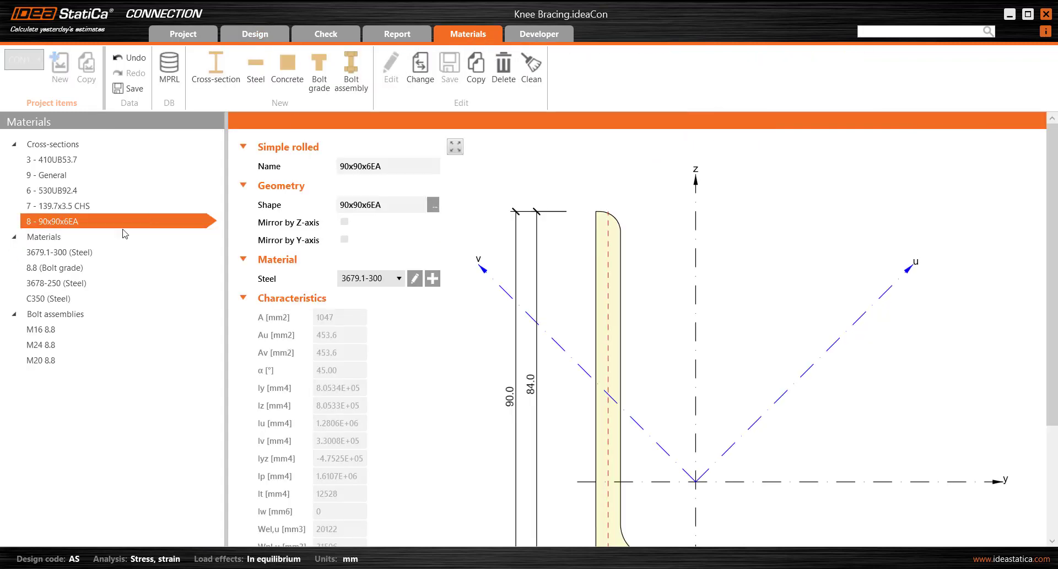
click(58, 177)
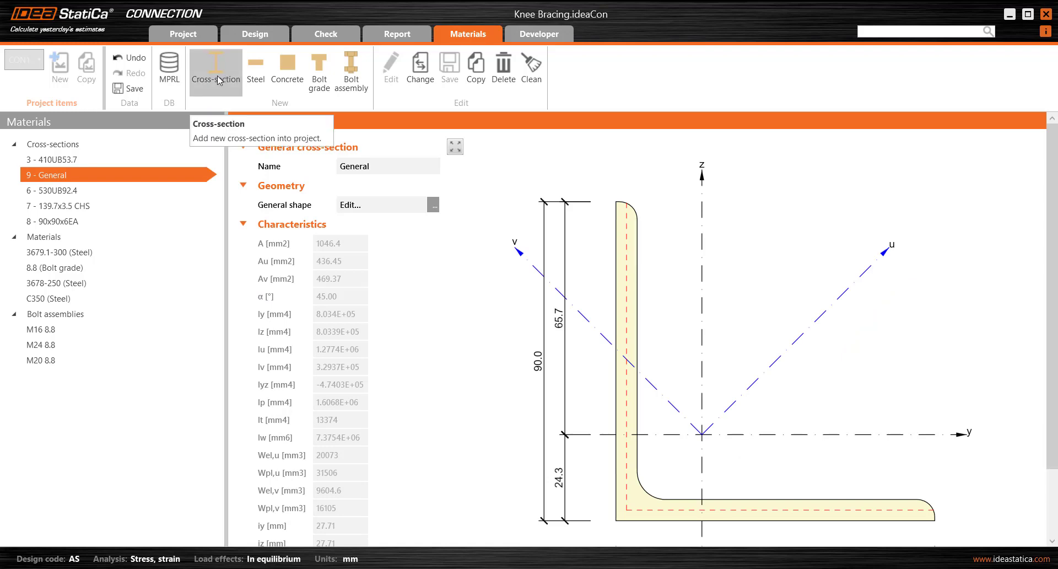
click(219, 79)
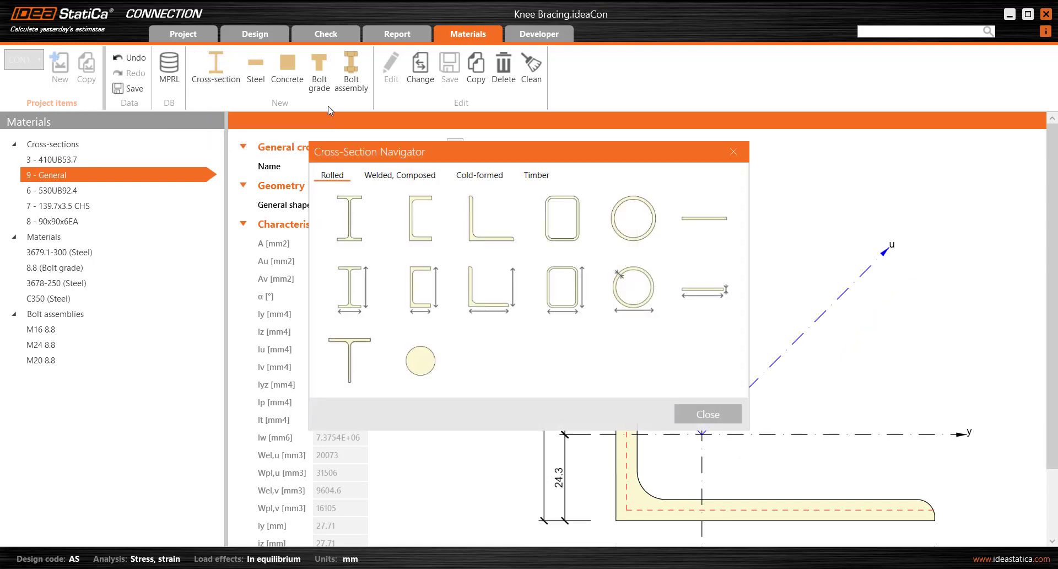
click(429, 176)
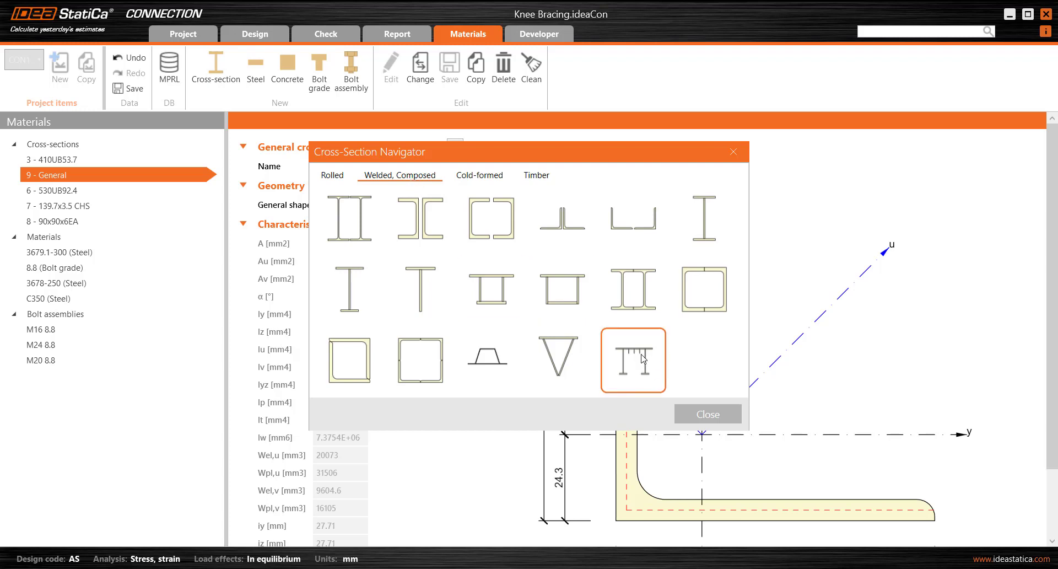
click(707, 414)
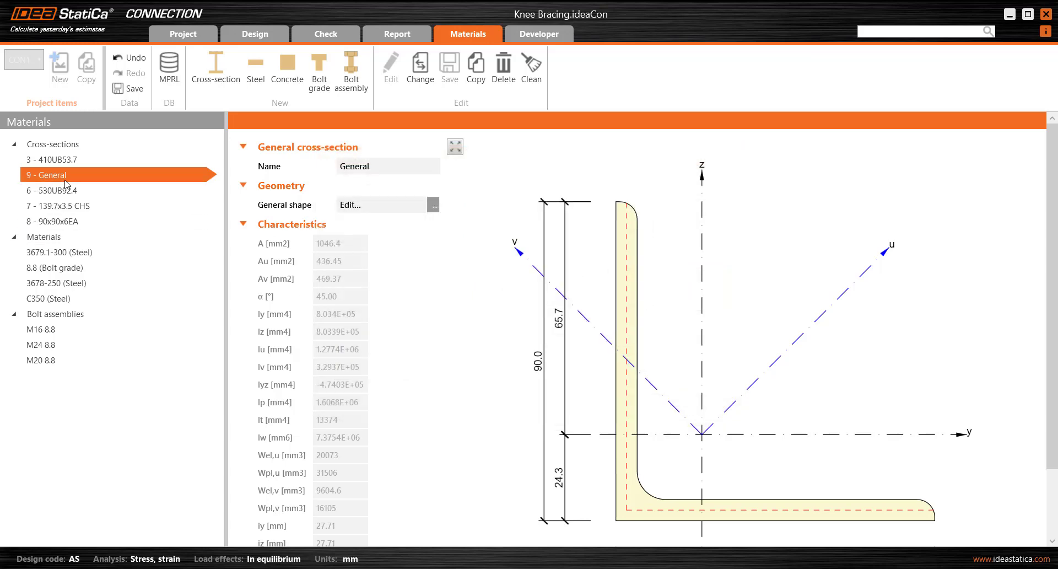
scroll(555, 331, down, 1)
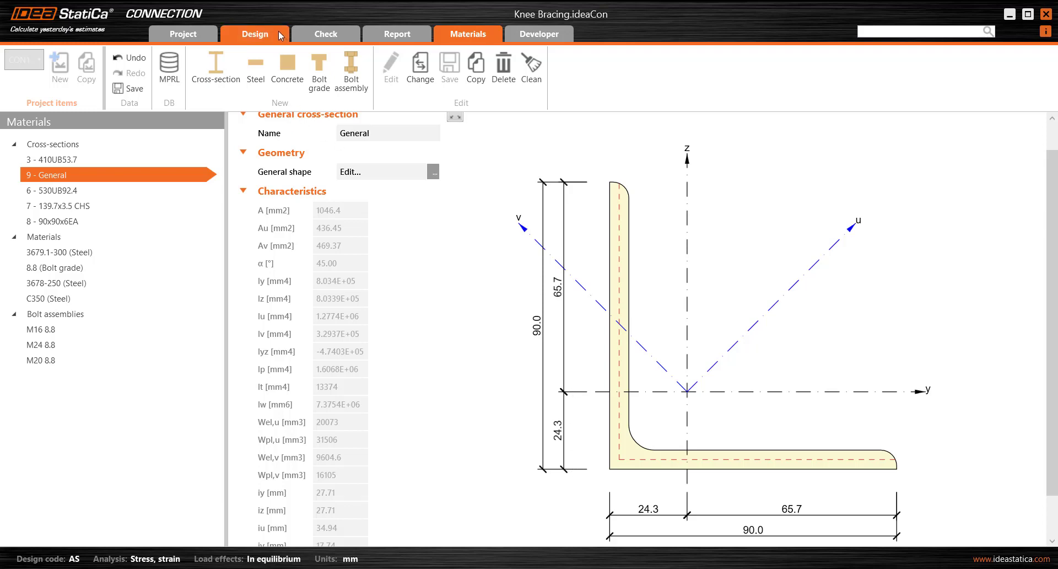
- In the GUSS2 gusset plate operation, set the bolt rows to 0 and the reference line to + edge, with the model shown transparent
click(280, 35)
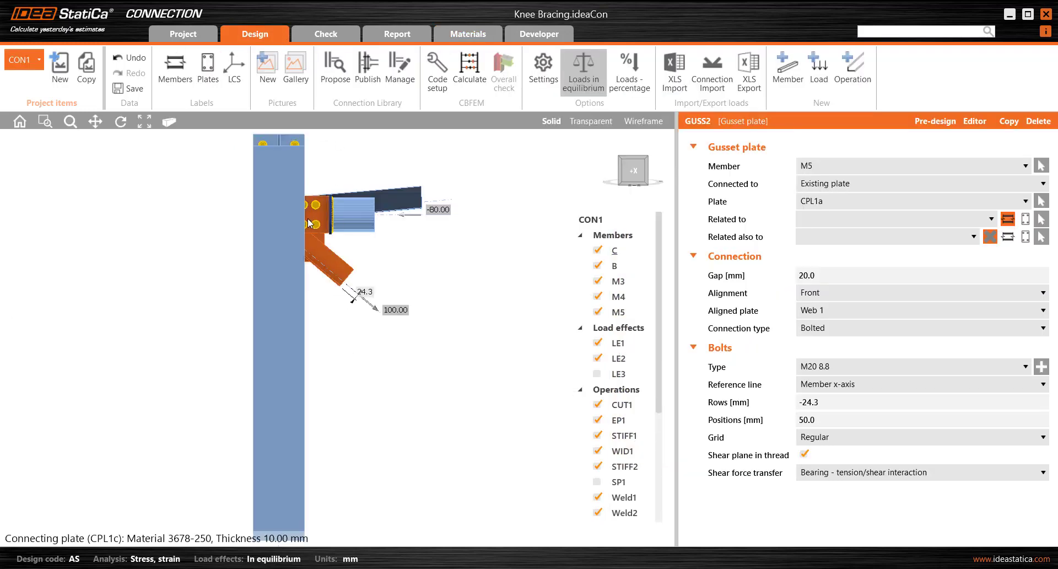
scroll(333, 286, up, 5)
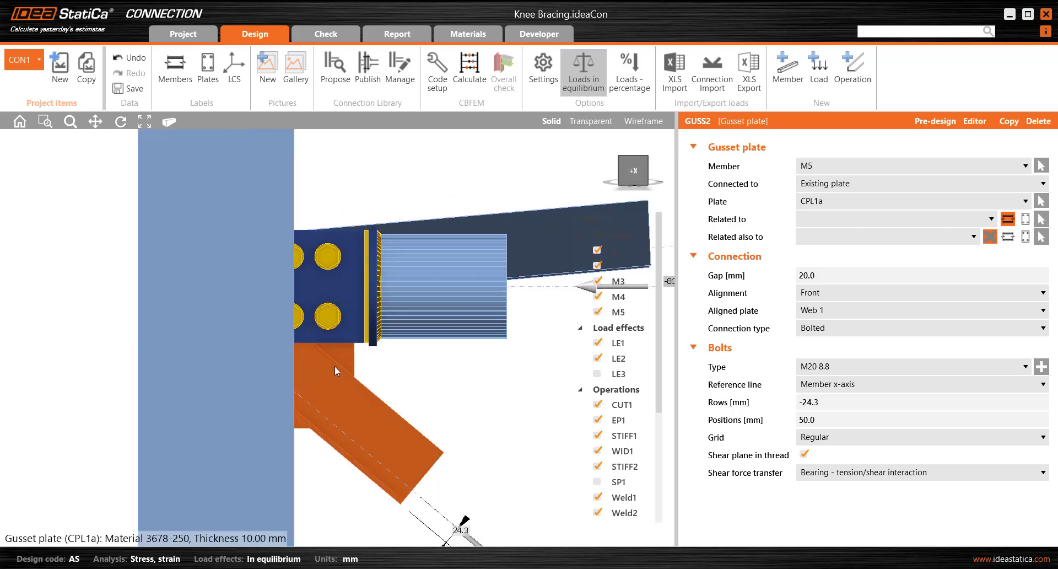
middle_drag(335, 366, 315, 308)
drag(663, 408, 673, 506)
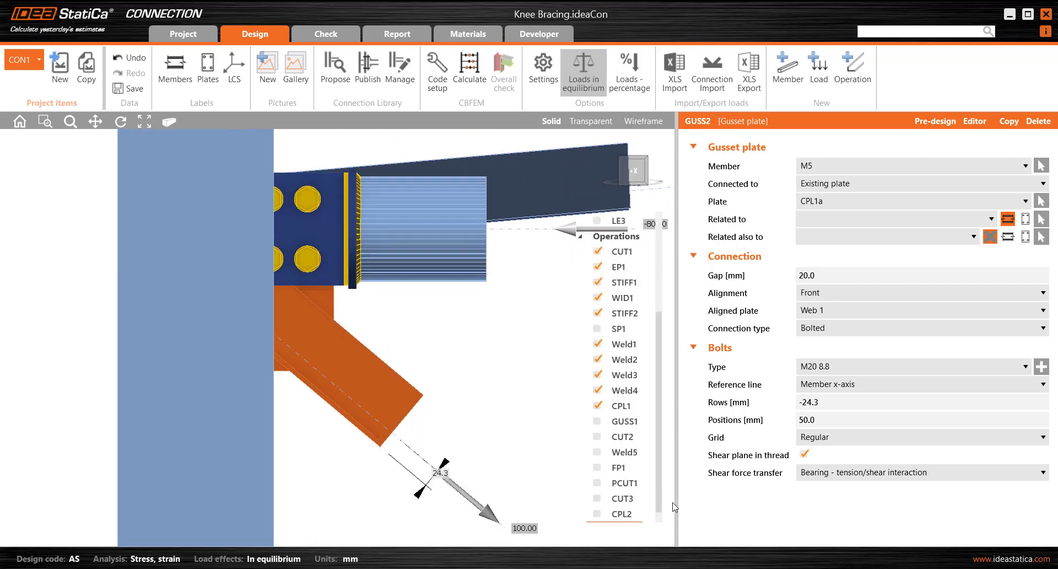
scroll(652, 521, down, 1)
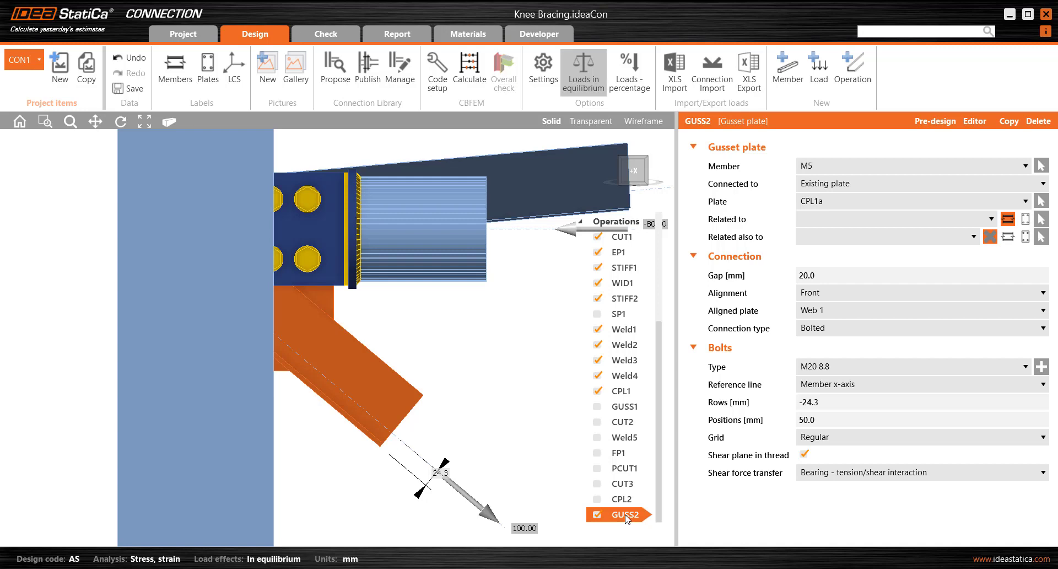
click(575, 122)
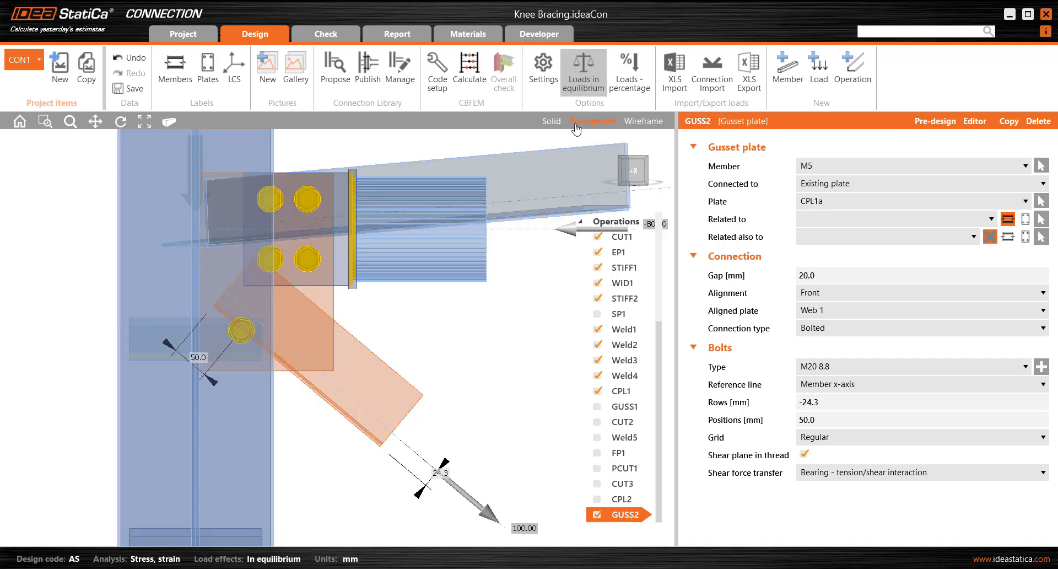
click(834, 402)
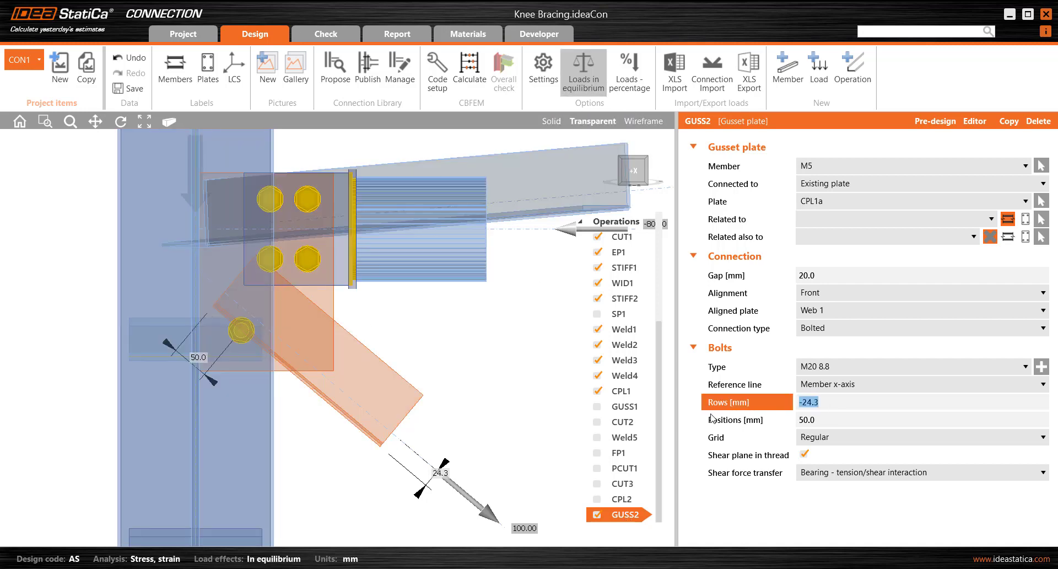
text(0)
key(Return)
click(869, 385)
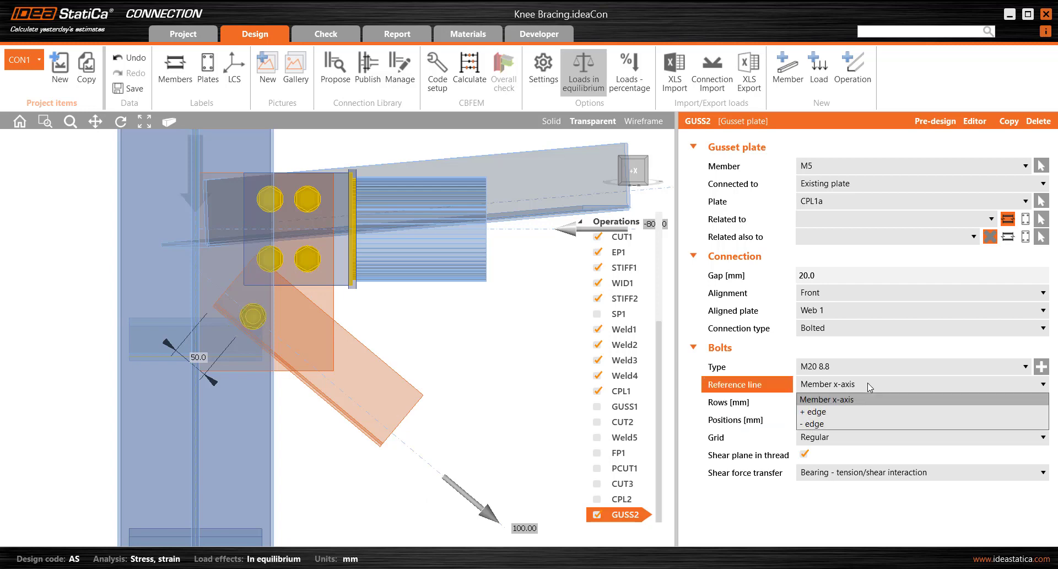
click(836, 411)
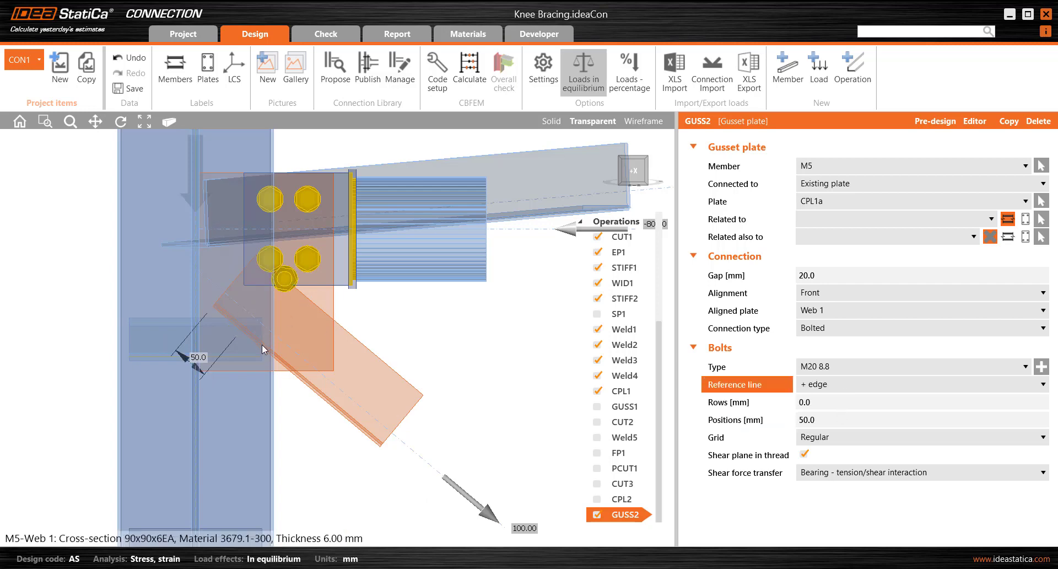
- Set the GUSS2 bolt rows to -45 mm and check the bolt's position on the angle leg
scroll(262, 369, up, 3)
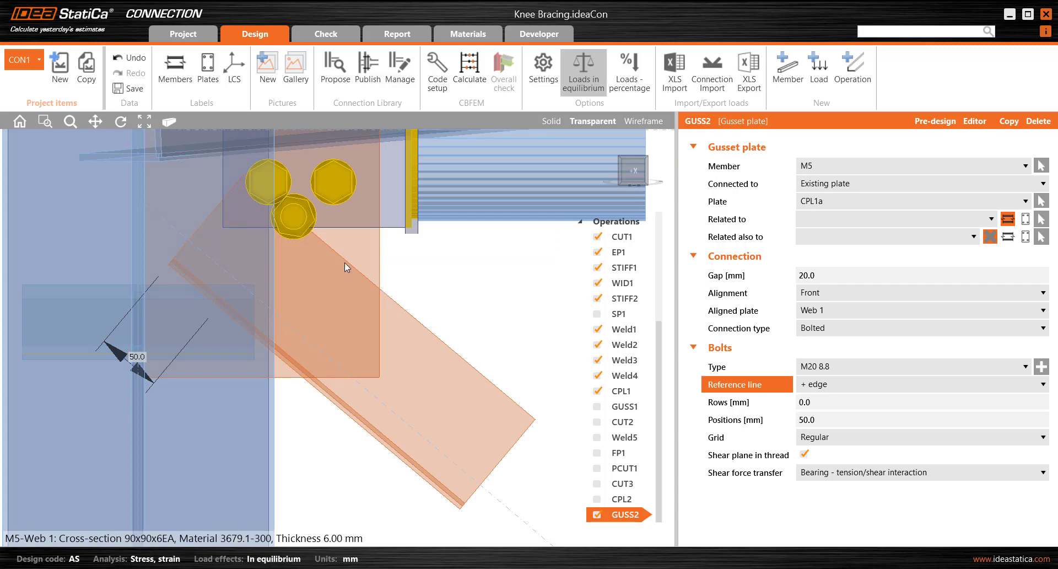
middle_drag(311, 242, 311, 249)
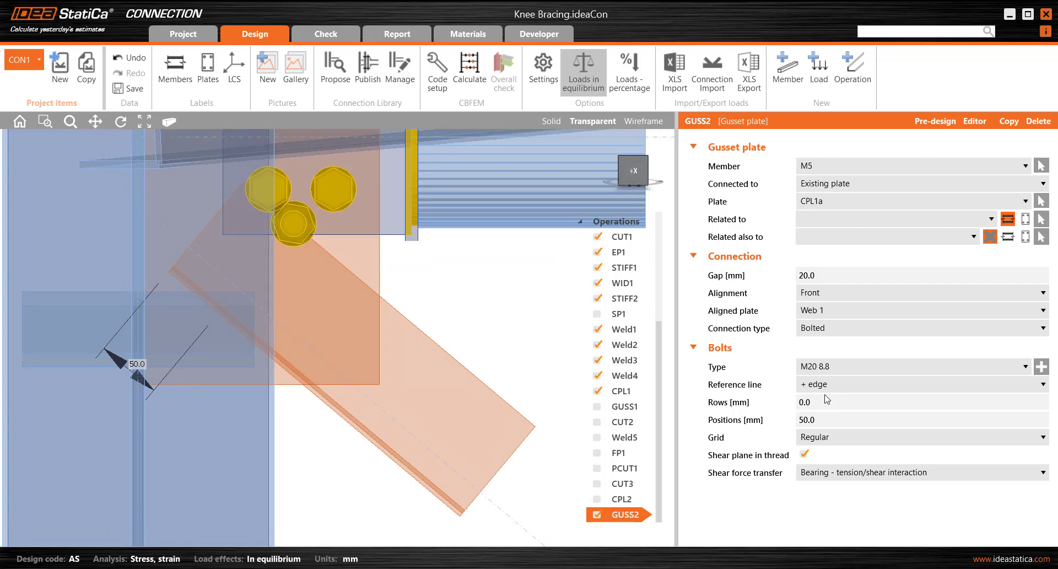
click(838, 402)
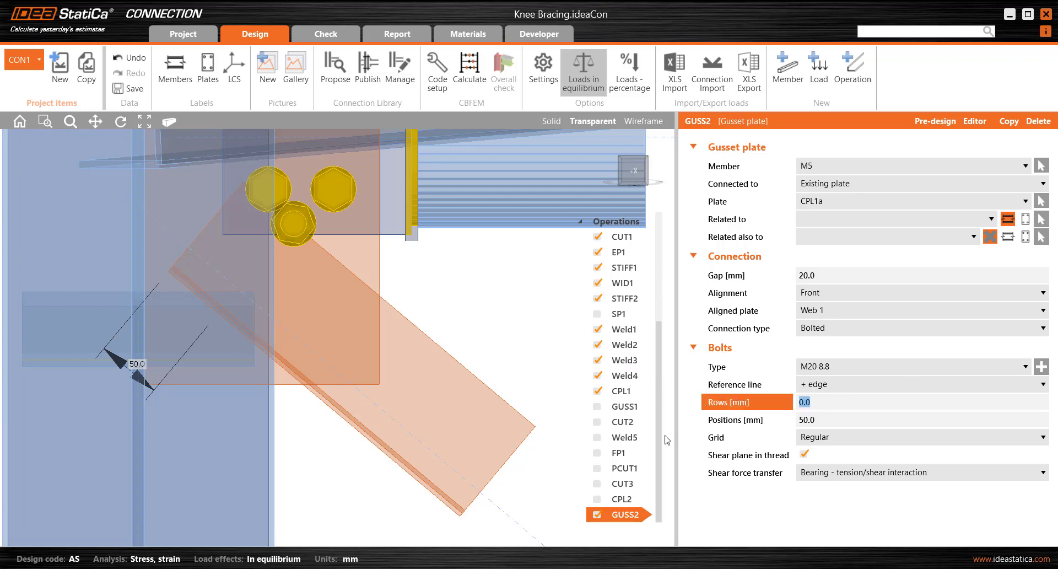
text(-45)
key(Tab)
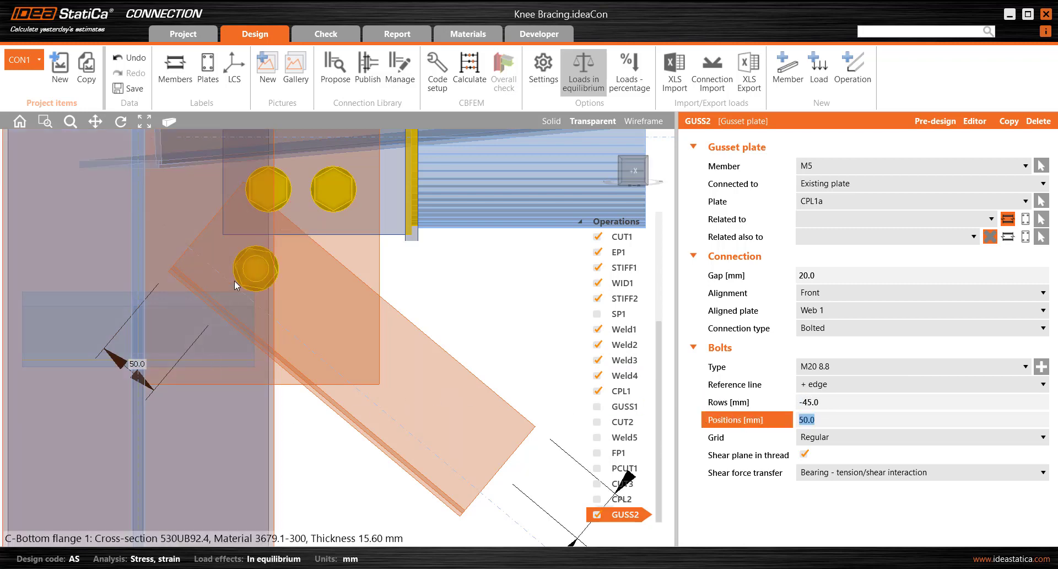
middle_drag(269, 314, 264, 360)
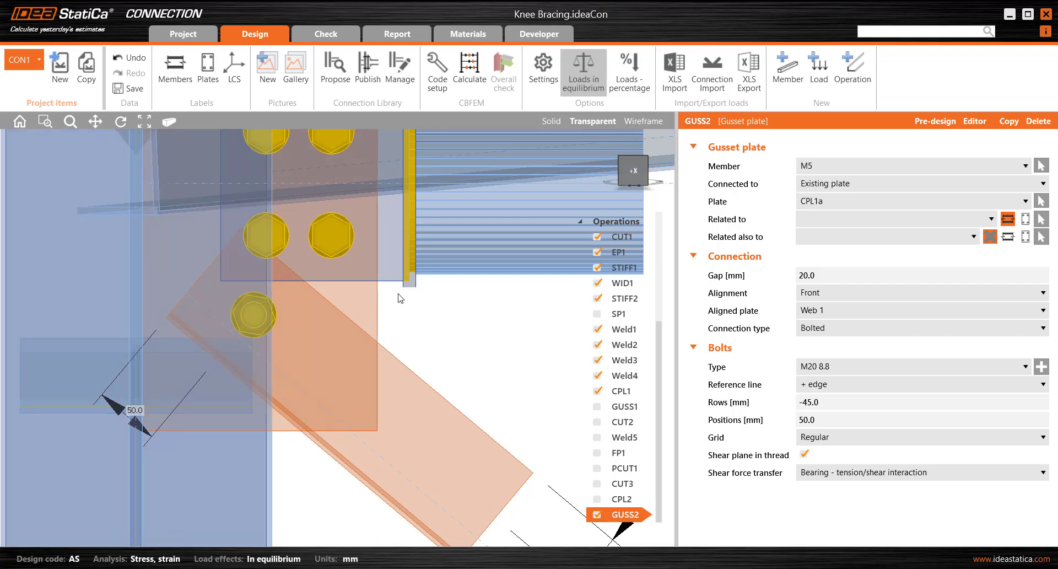
- Set the GUSS2 bolt positions to 45 and 50 mm, giving two bolts along the angle leg
scroll(375, 336, down, 2)
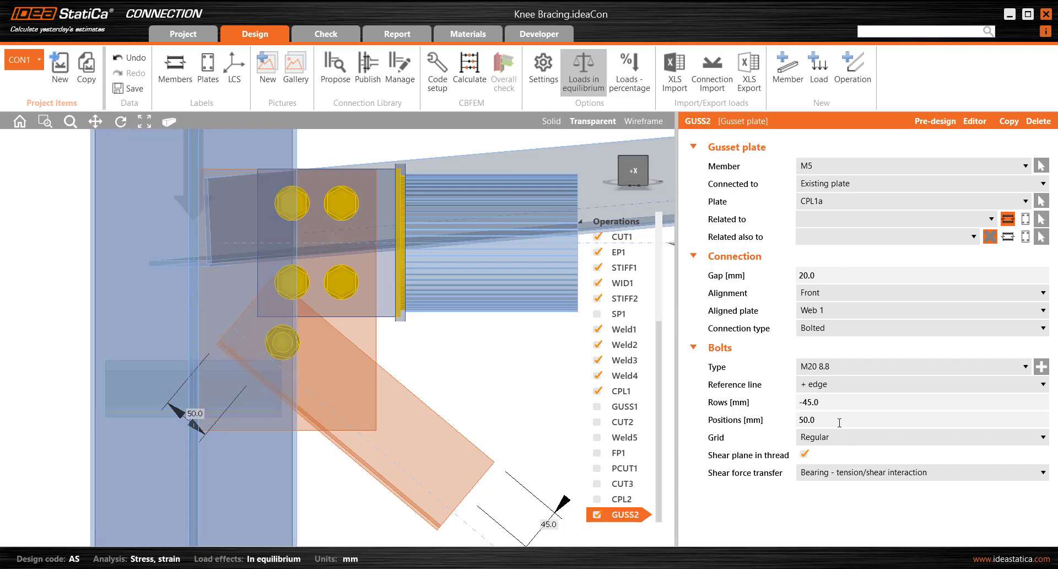
click(716, 424)
text(45.0)
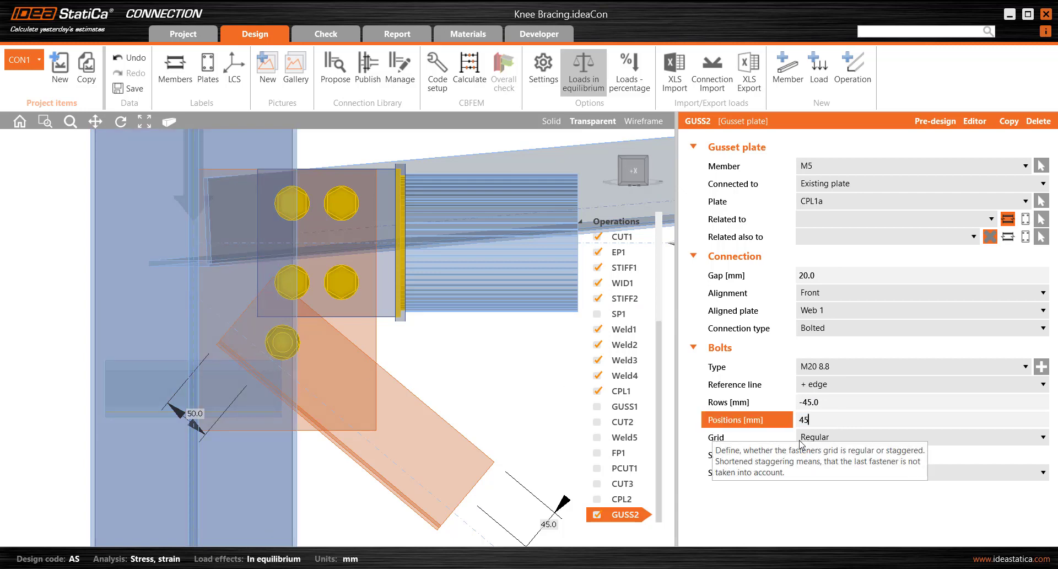
click(715, 437)
click(849, 420)
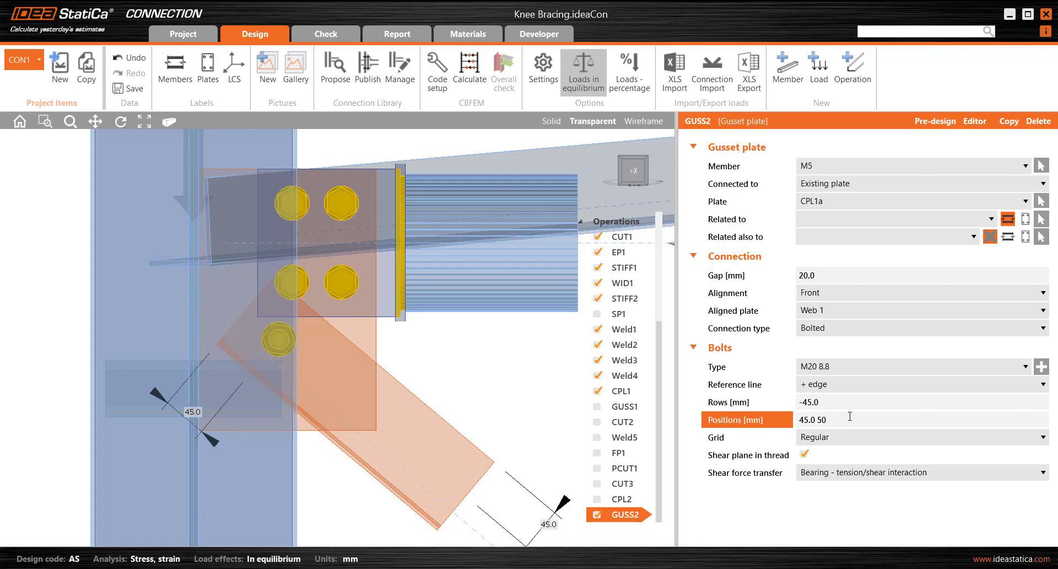
text(50)
key(Tab)
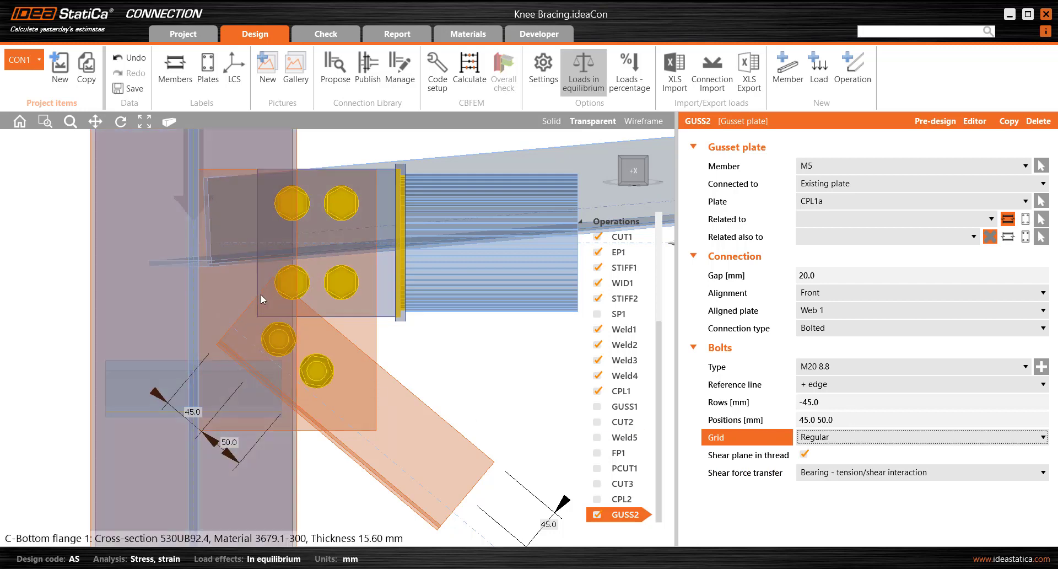
- Set the GUSS2 connection gap to 50 mm and display the model as solid
click(822, 274)
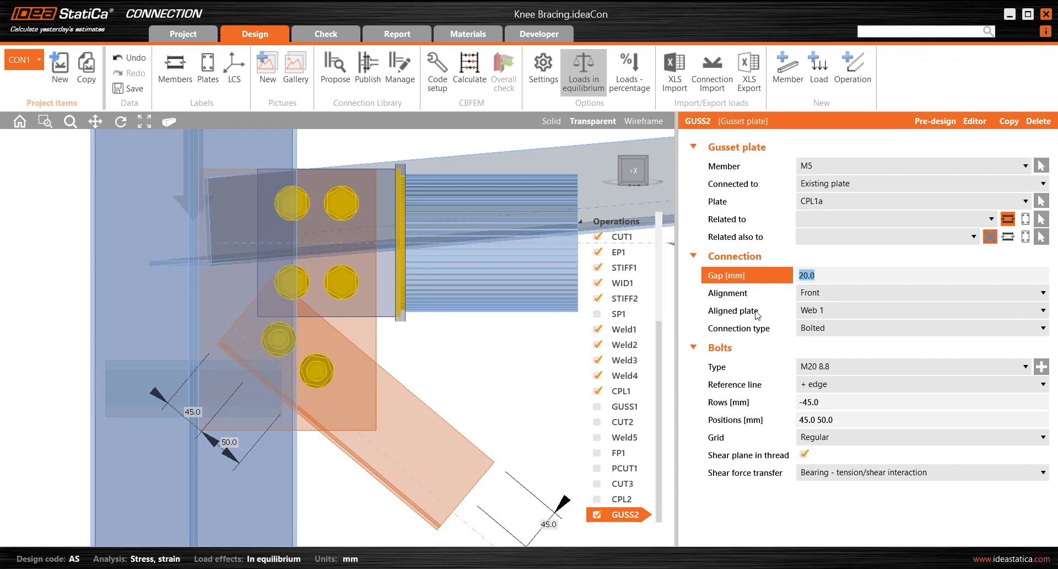
text(50)
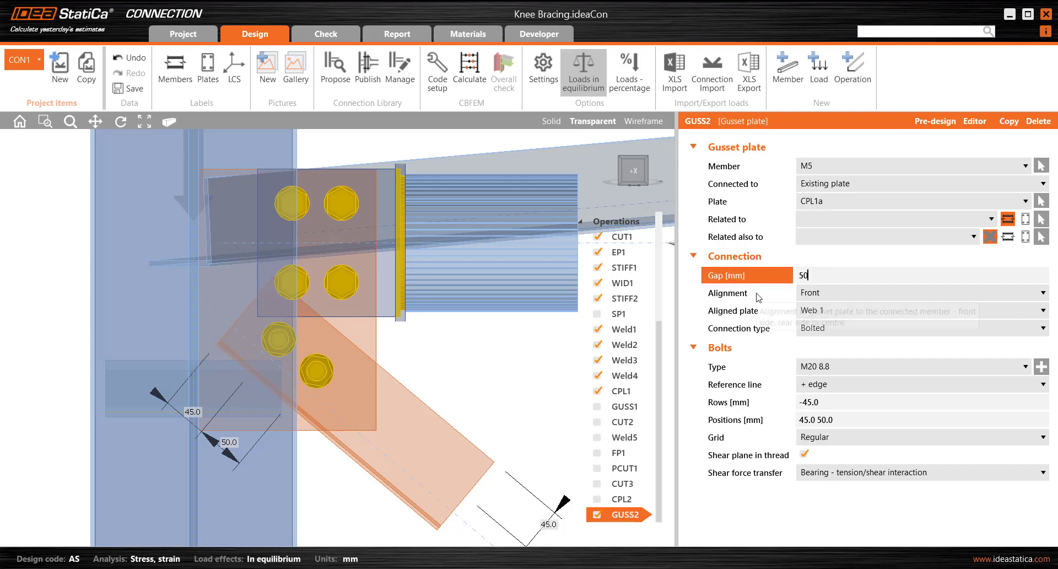
key(Tab)
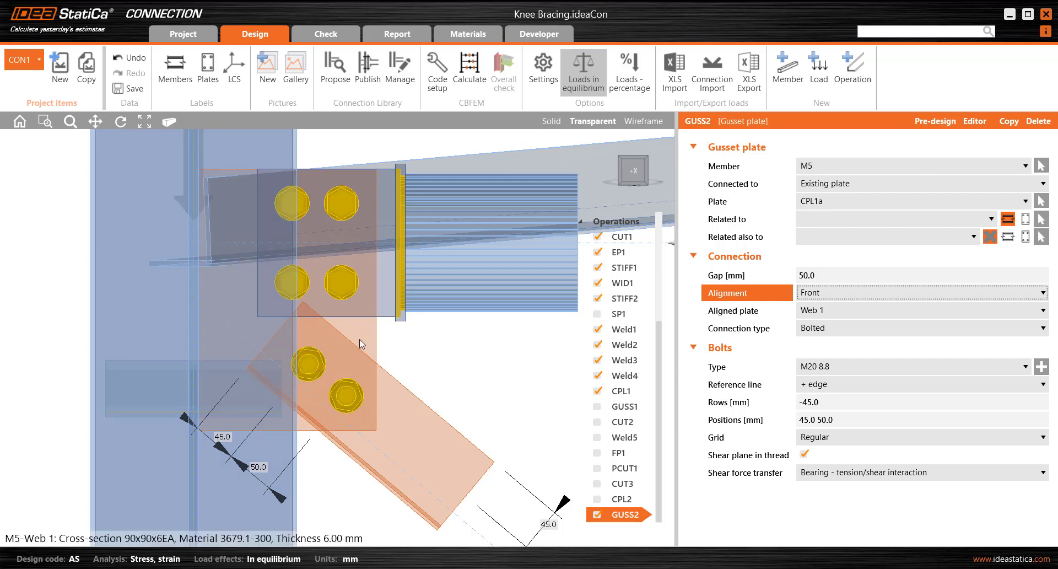
middle_drag(343, 355, 300, 359)
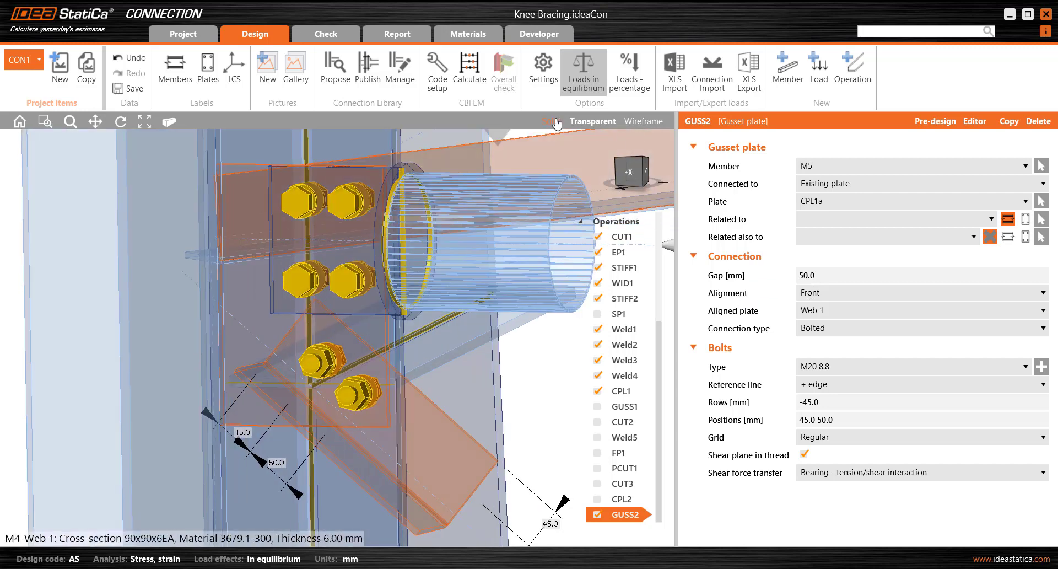
click(553, 121)
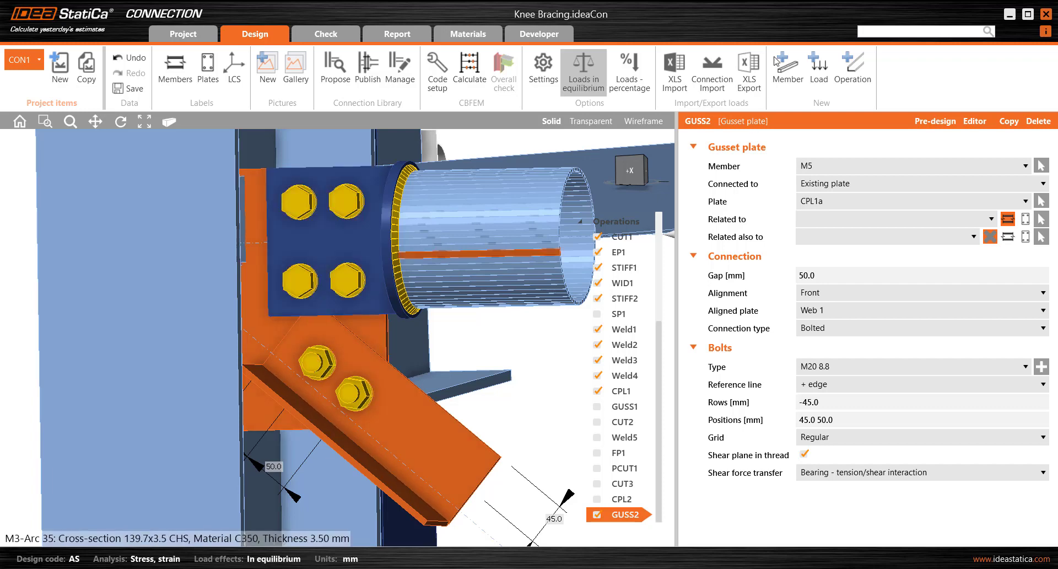
- Add a cut of member operation that trims M5 by plate CPL1c using the Surface cutting method
click(853, 83)
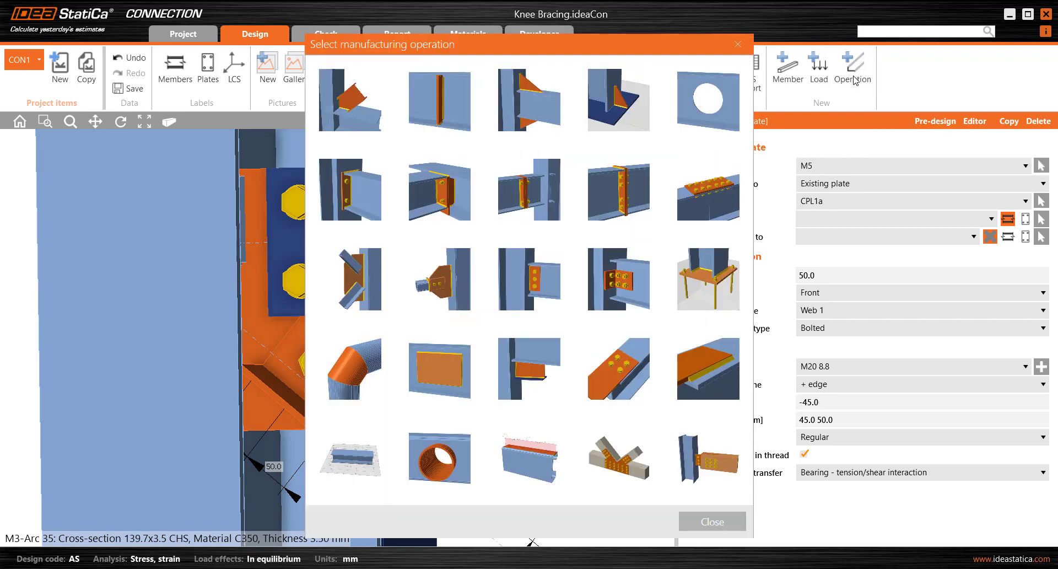
click(353, 105)
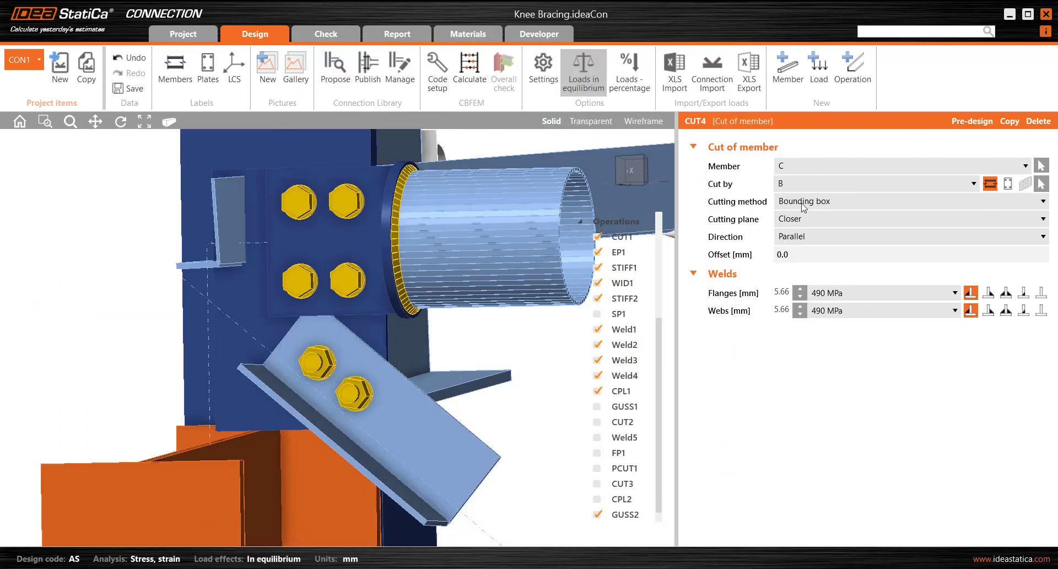
click(803, 166)
click(798, 230)
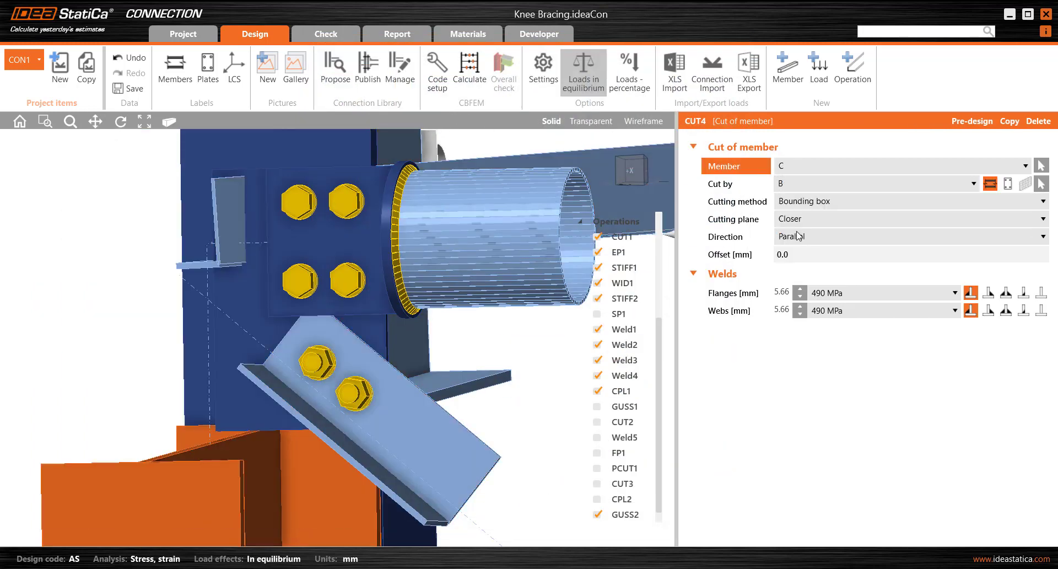
click(1008, 184)
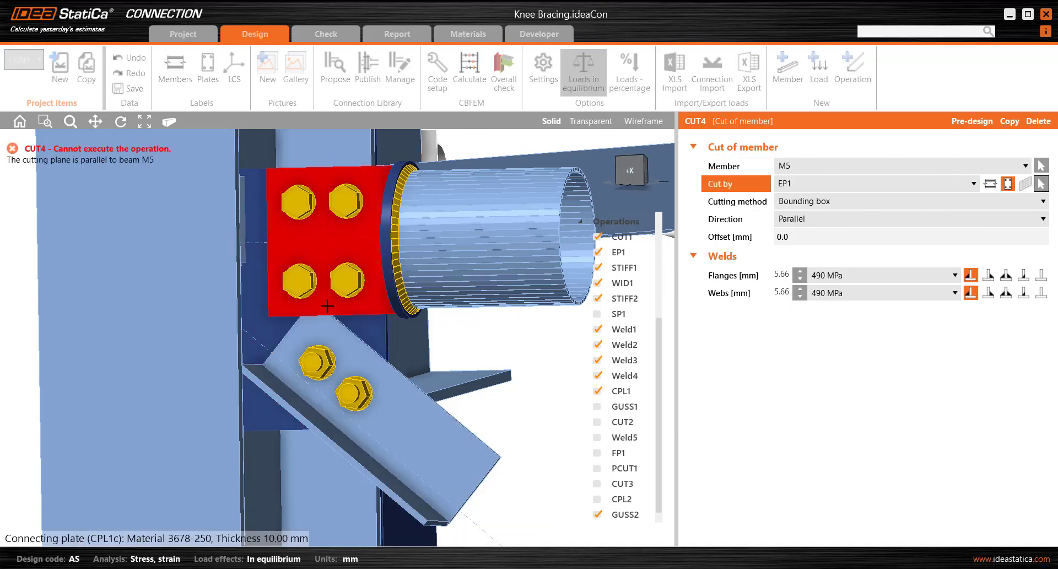
click(330, 243)
click(840, 201)
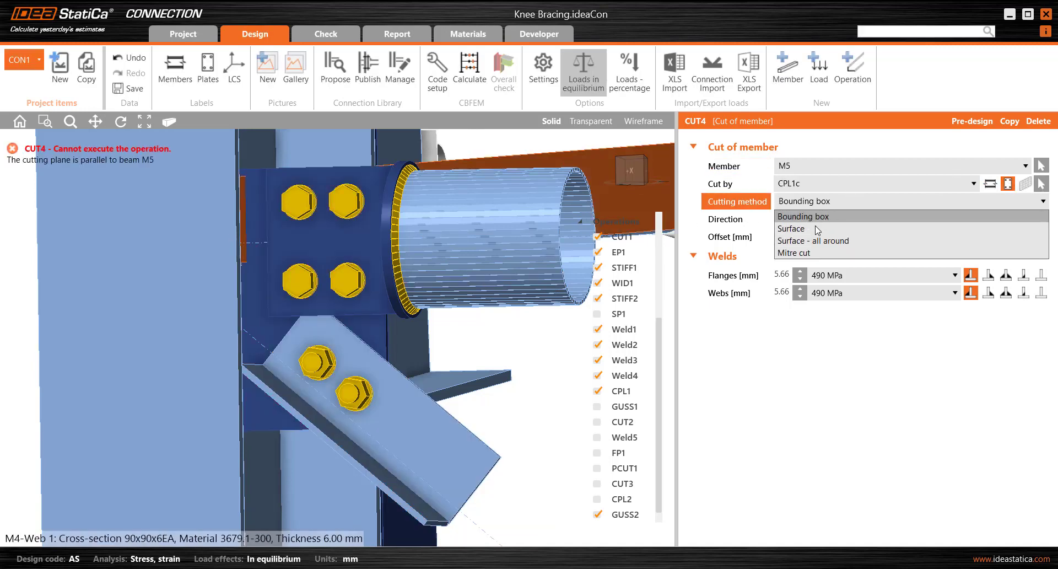
click(816, 230)
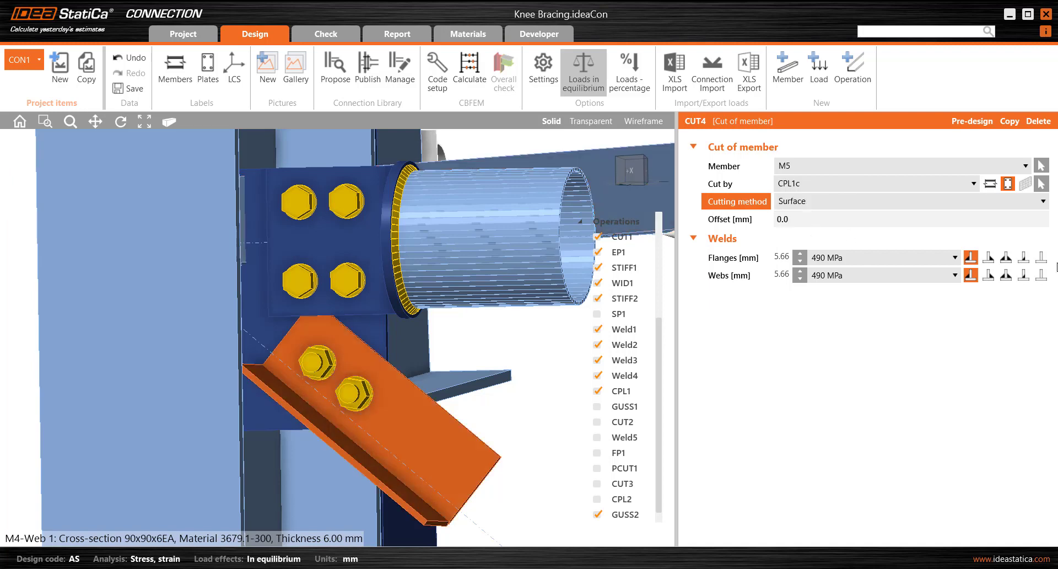
- Remove the flange and web welds from the M5 cut and set its offset to 10 mm
click(1041, 257)
click(1041, 274)
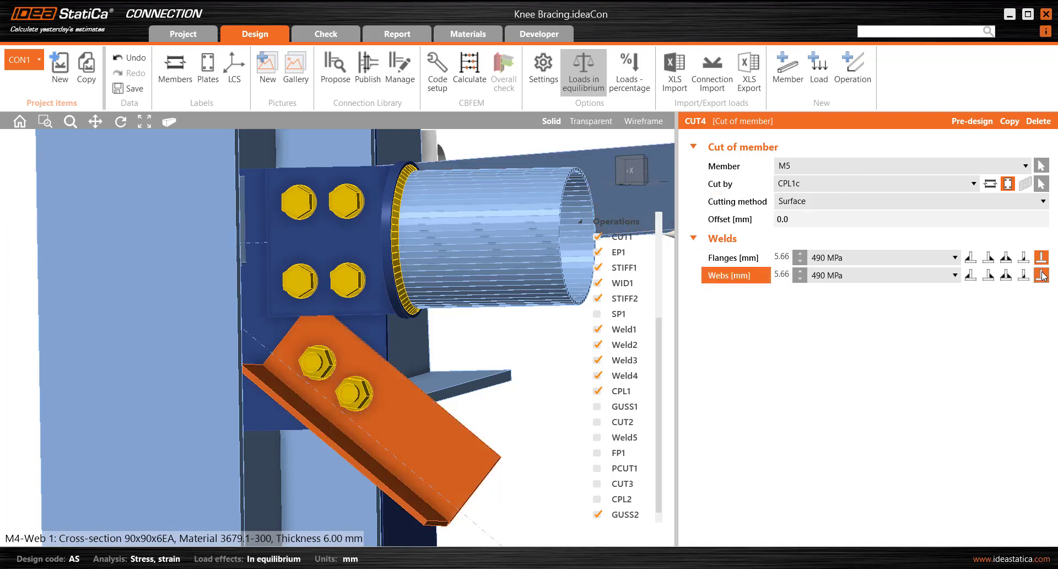
click(592, 121)
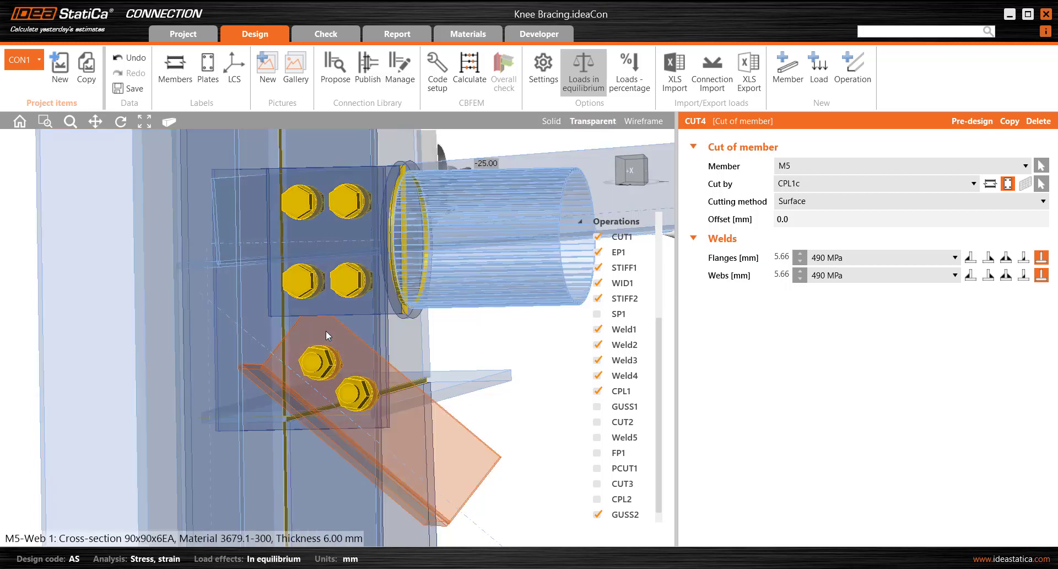
scroll(328, 335, up, 5)
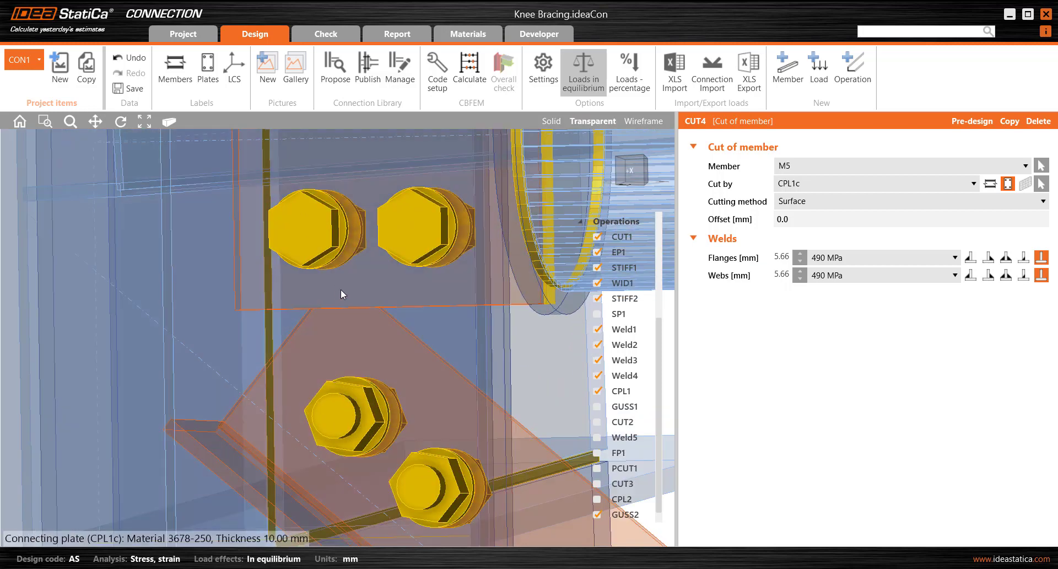
drag(822, 220, 680, 257)
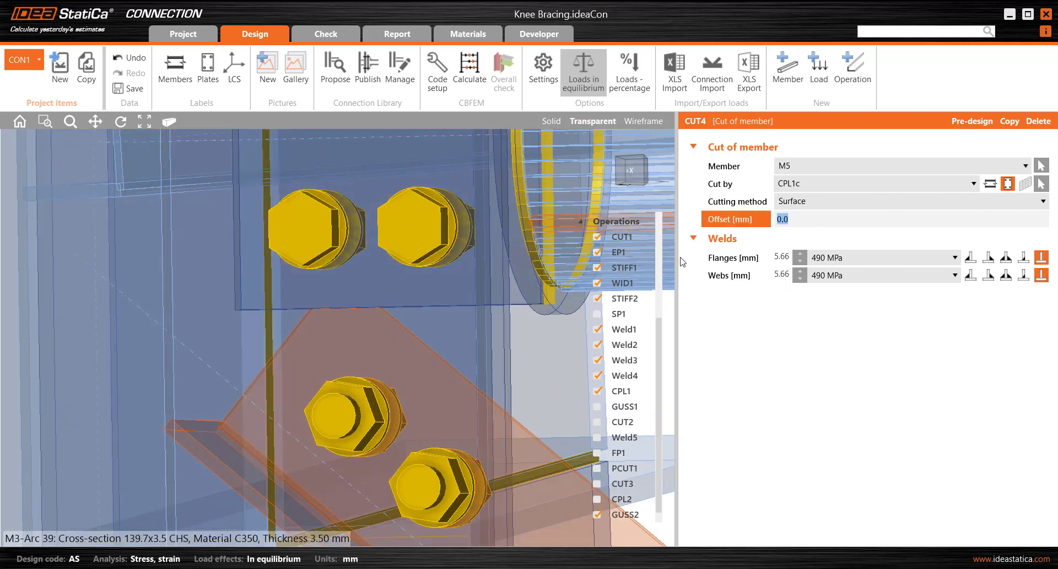
text(10)
key(Tab)
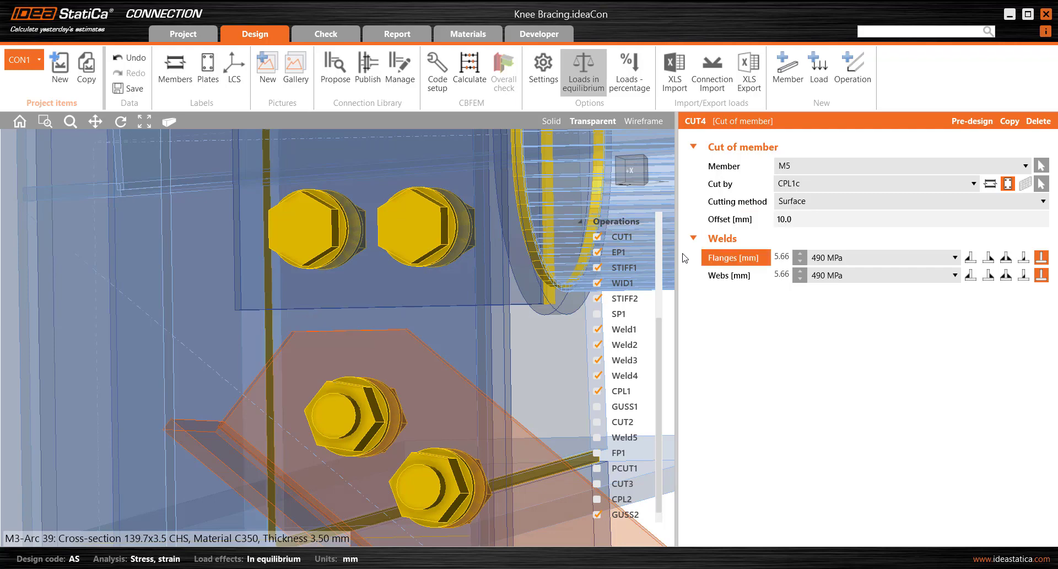
- Inspect the trimmed angle M5 and its bolted gusset connection from both sides in solid display
click(547, 122)
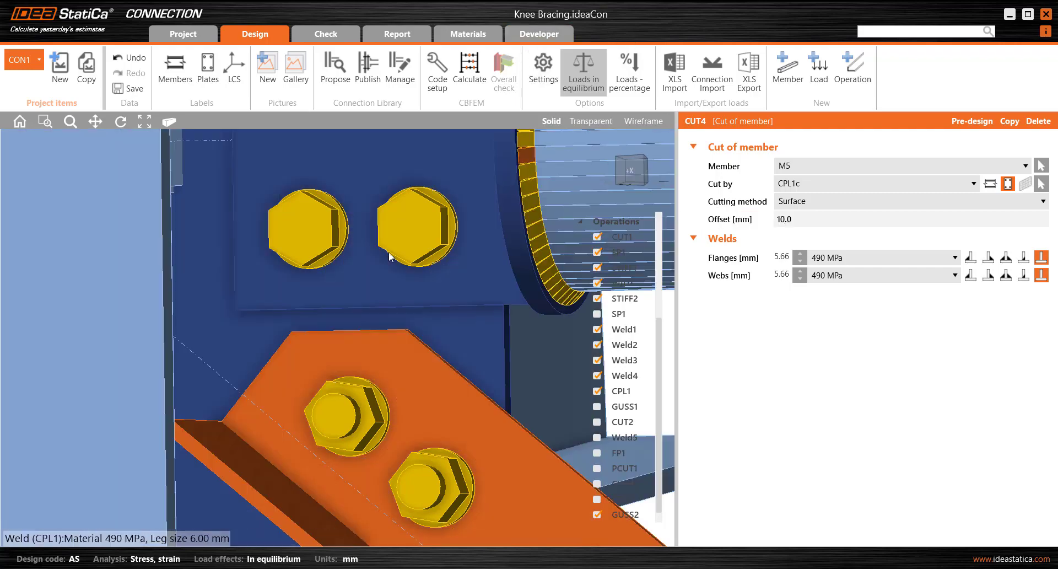
scroll(380, 253, down, 3)
right_drag(405, 340, 373, 314)
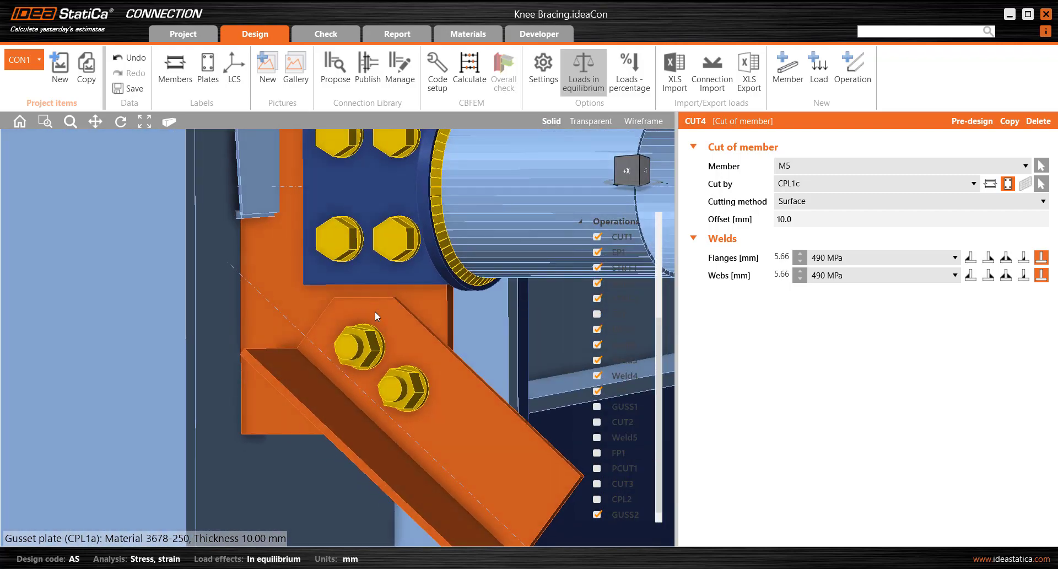
scroll(460, 413, down, 2)
right_drag(444, 425, 504, 462)
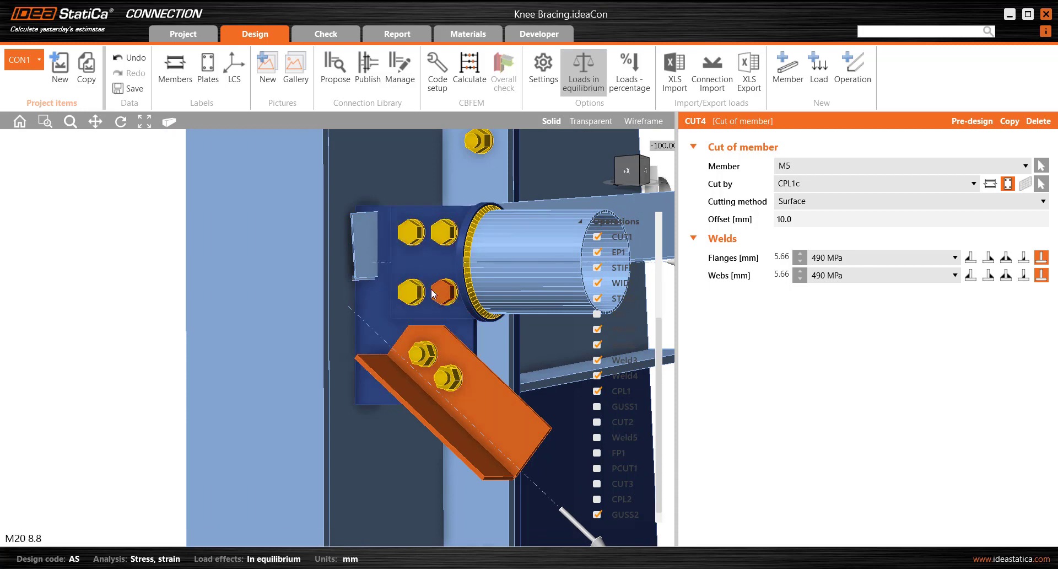
mouse_move(427, 300)
right_down()
mouse_move(439, 292)
mouse_move(420, 297)
right_up()
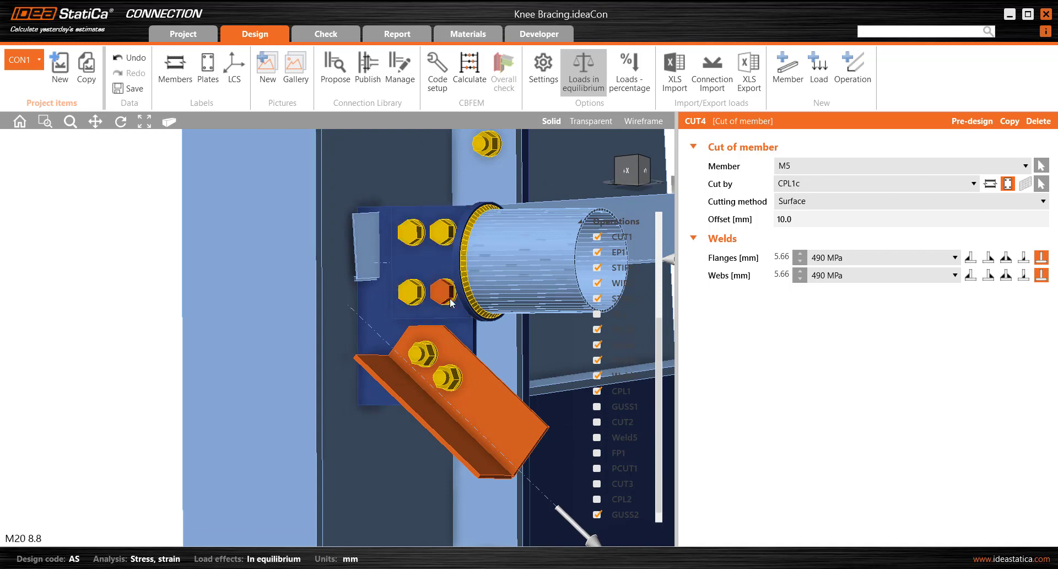
middle_drag(387, 276, 345, 302)
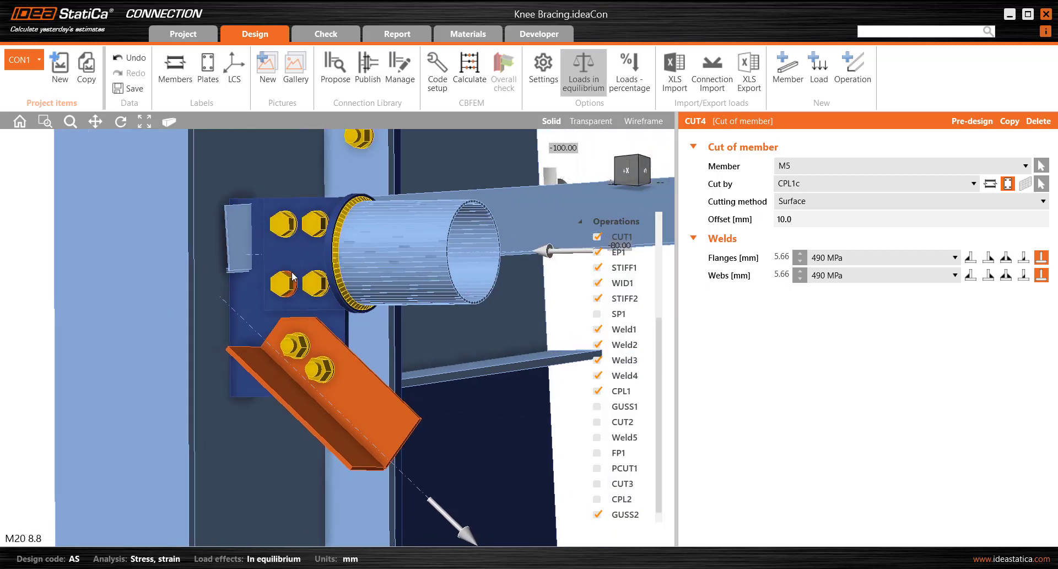
right_drag(264, 309, 199, 307)
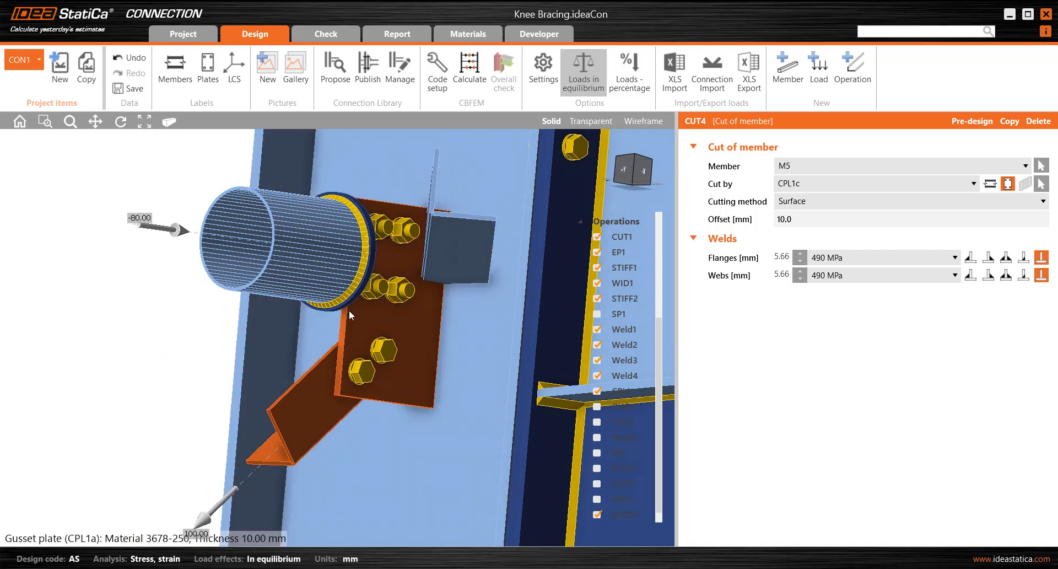
right_drag(350, 302, 342, 331)
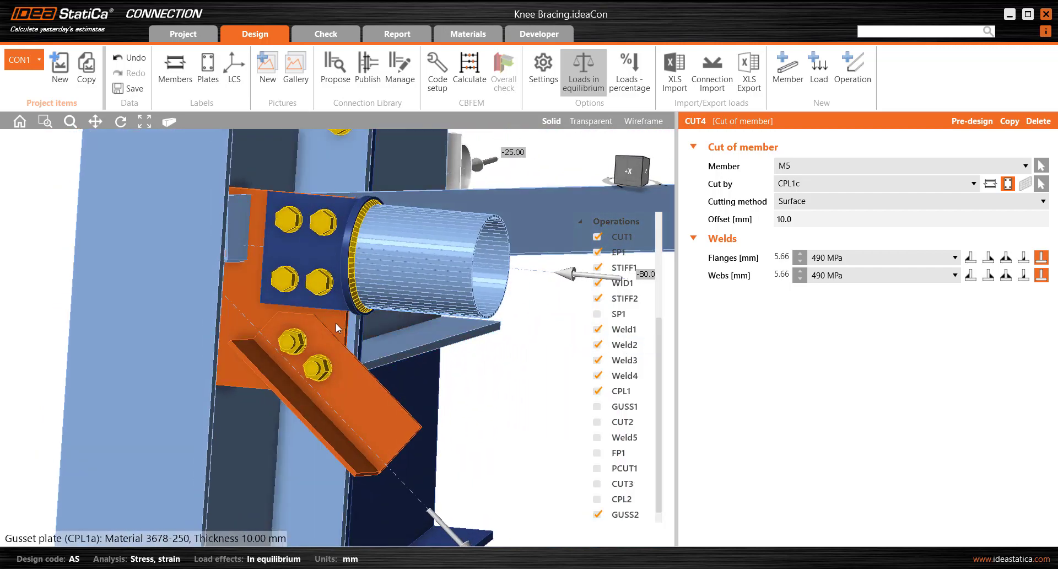
- Open gusset plate CPL1a in the plate editor and examine the bolt hole spacing and edge distances on its dimensioned drawing
click(338, 328)
right_click(338, 329)
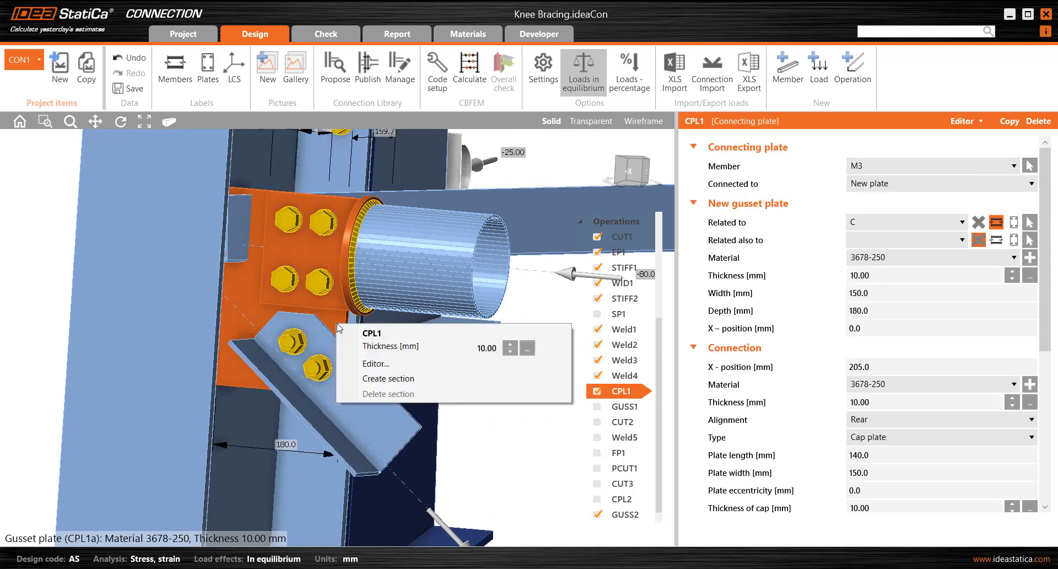
click(376, 365)
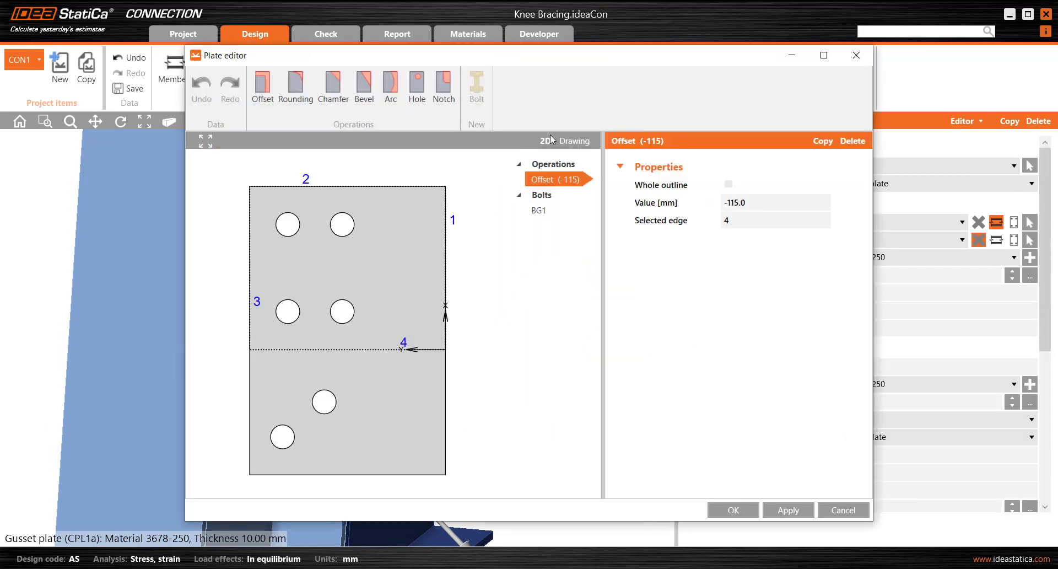
click(570, 140)
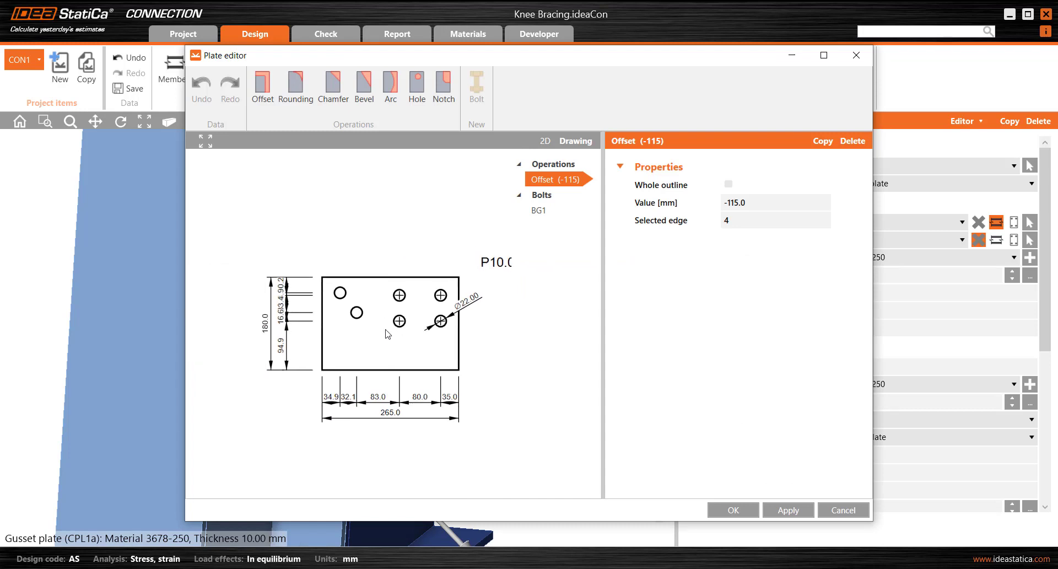
scroll(388, 333, up, 4)
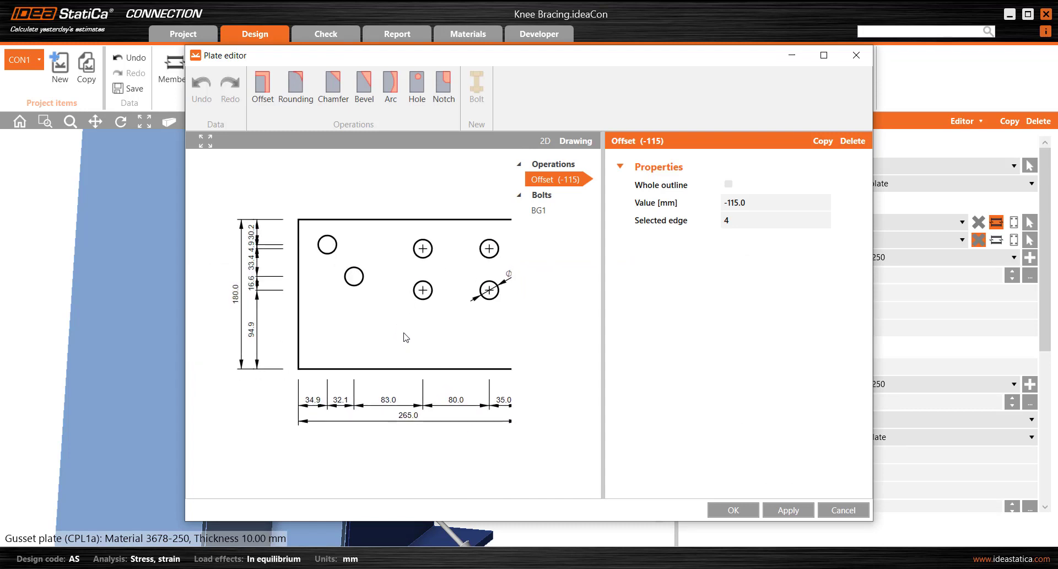
middle_drag(404, 333, 404, 336)
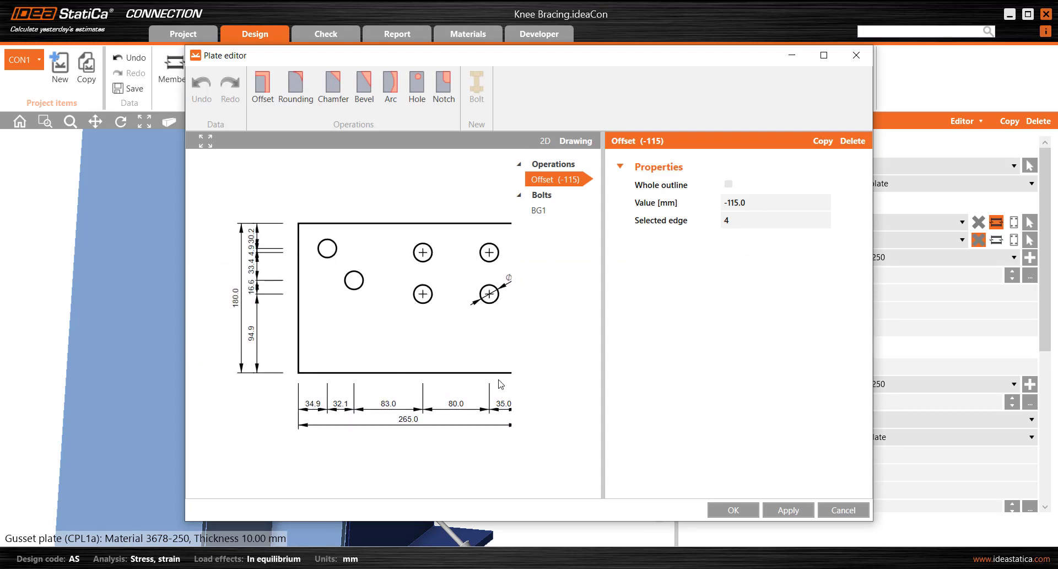
middle_drag(474, 367, 468, 367)
scroll(459, 372, down, 1)
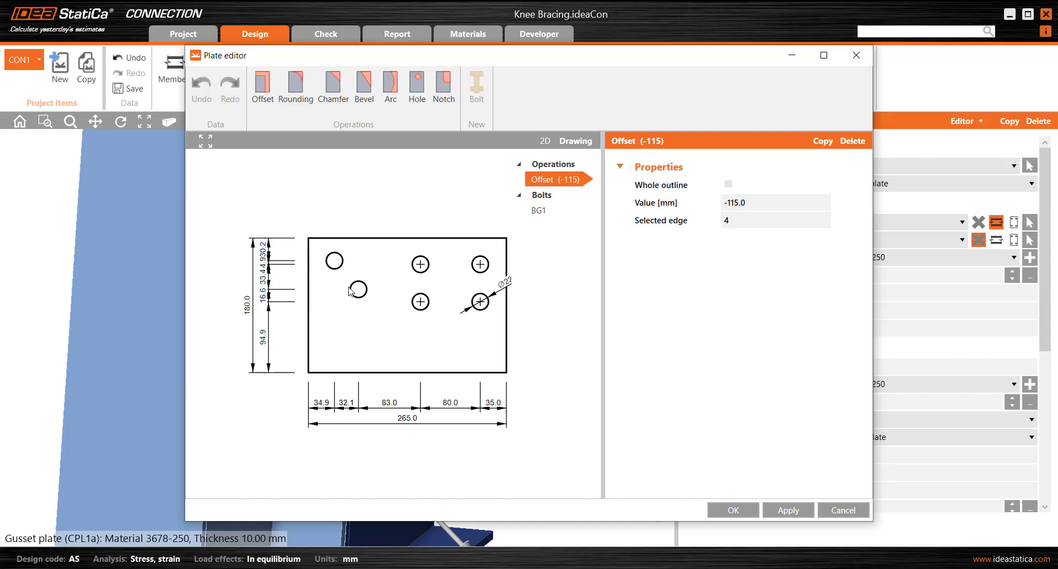
scroll(264, 261, up, 5)
scroll(301, 248, up, 4)
mouse_move(325, 285)
middle_down()
mouse_move(285, 286)
mouse_move(239, 252)
mouse_move(271, 273)
middle_up()
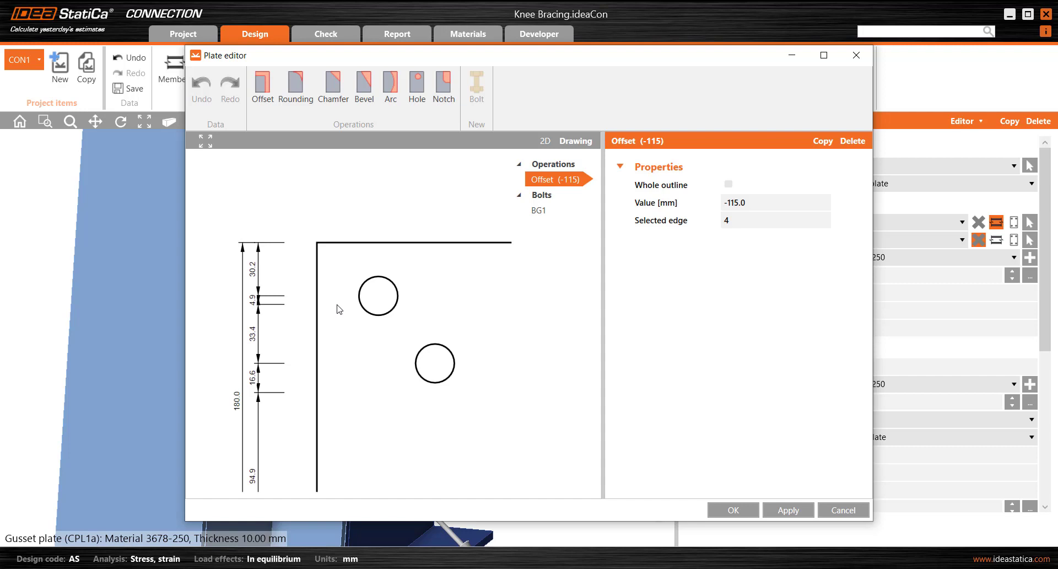
scroll(363, 294, down, 4)
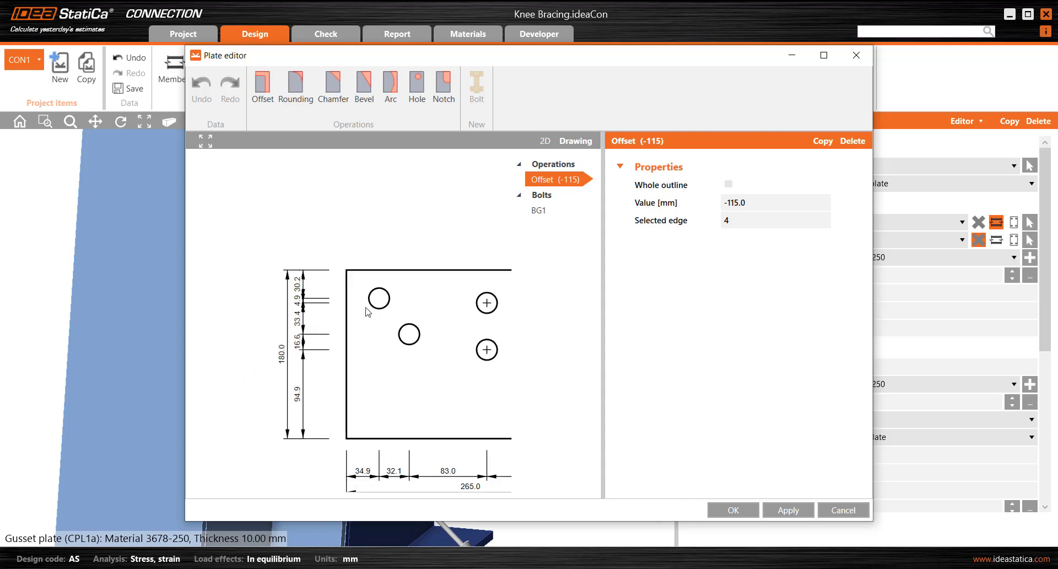
- Examine the horizontal hole spacing and edge distances of gusset plate CPL1a, and close the plate editor without changes
scroll(326, 351, up, 1)
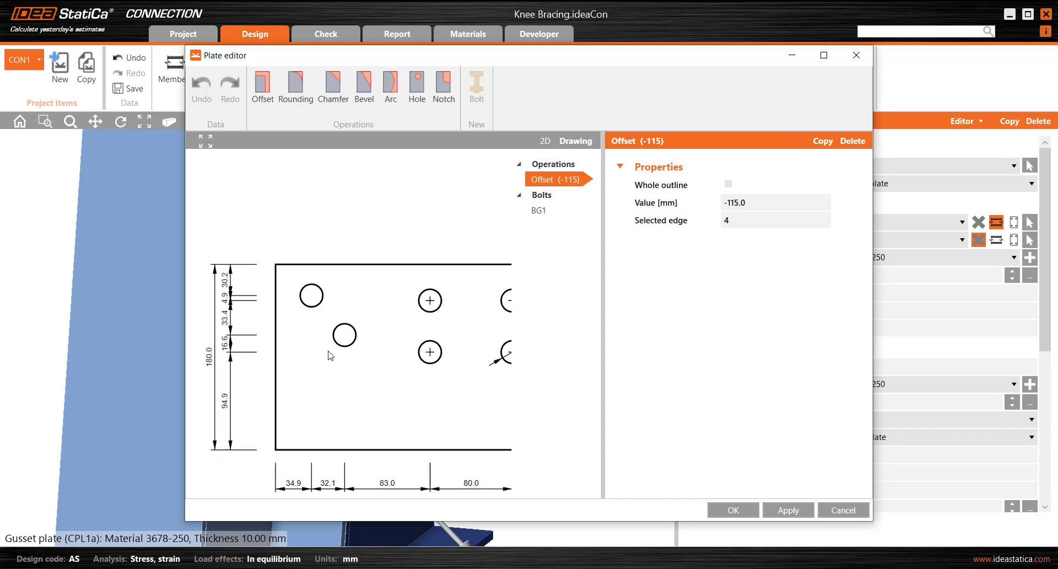
middle_drag(328, 353, 290, 360)
scroll(317, 350, down, 1)
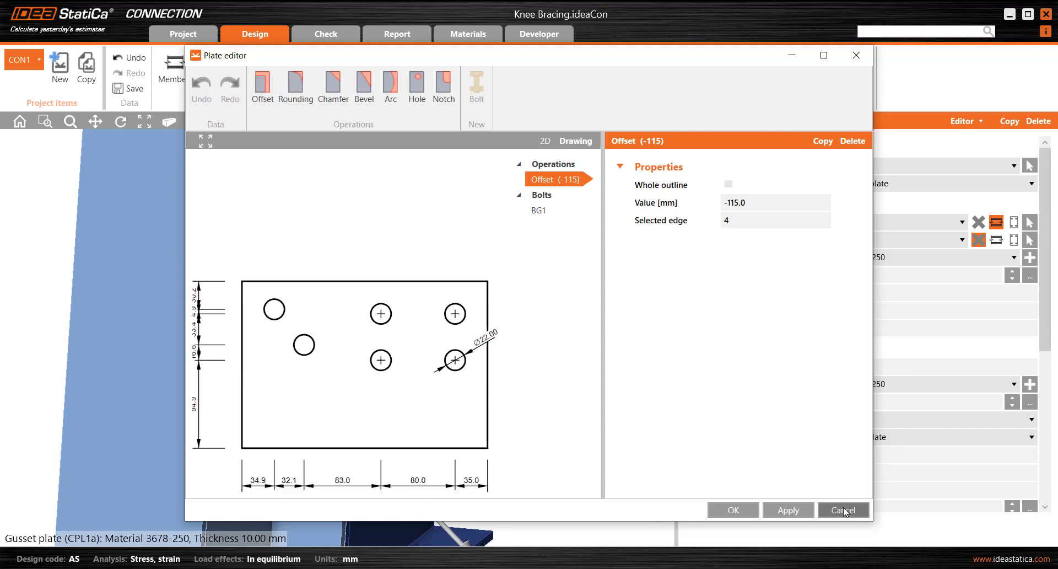
click(845, 509)
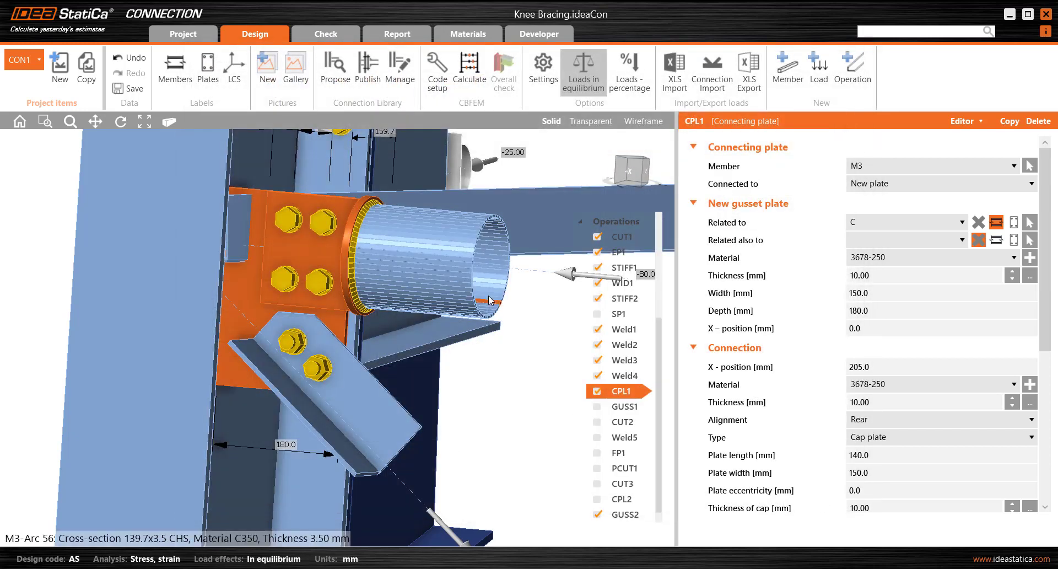
- Add a fin plate operation and assign it to angle member M4
right_drag(487, 406, 142, 310)
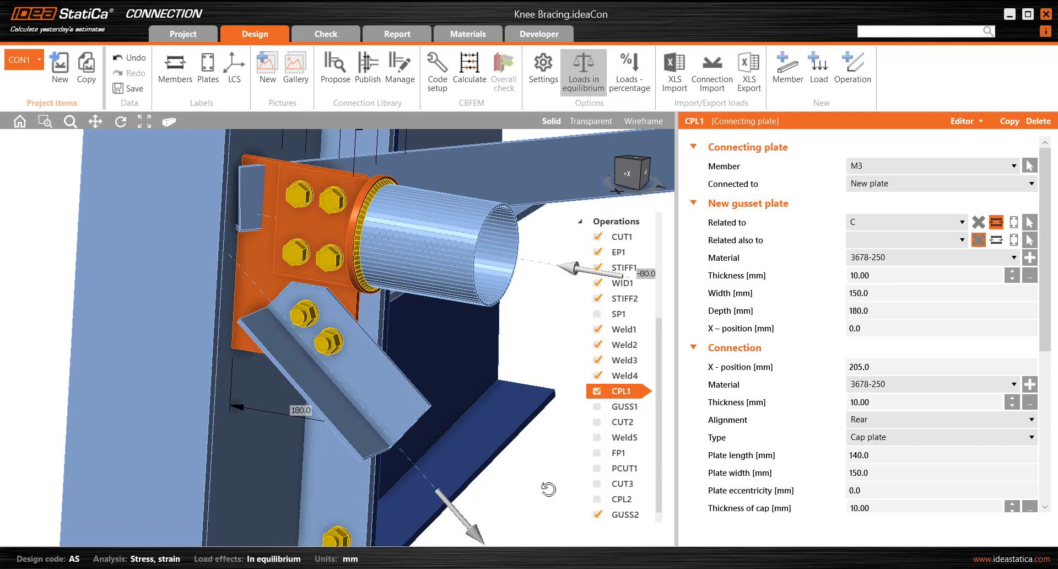
right_drag(549, 489, 556, 475)
right_drag(418, 452, 404, 342)
scroll(404, 343, down, 3)
middle_drag(387, 334, 448, 383)
right_drag(441, 349, 393, 361)
right_drag(114, 352, 79, 317)
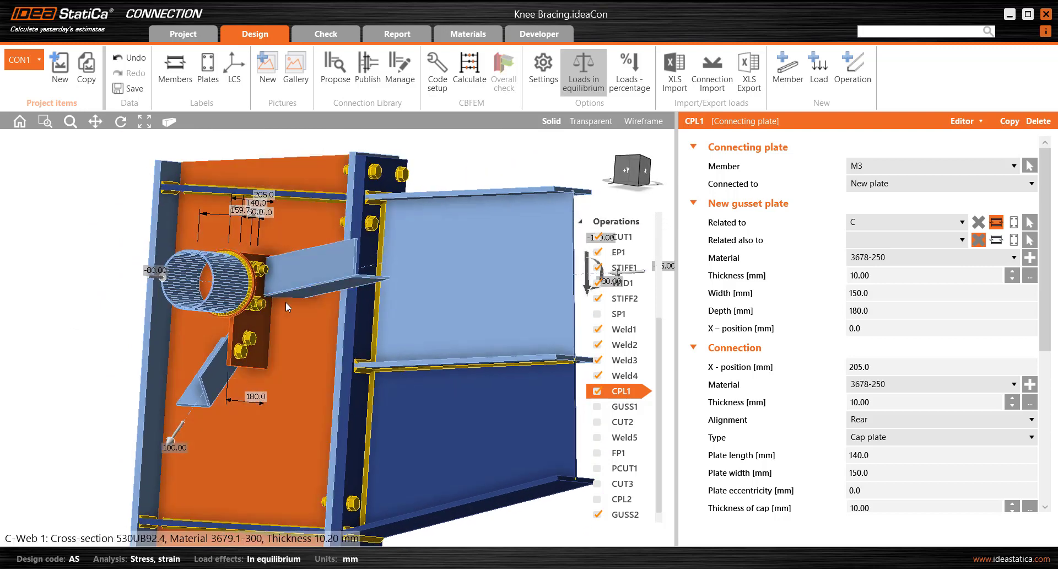
click(848, 81)
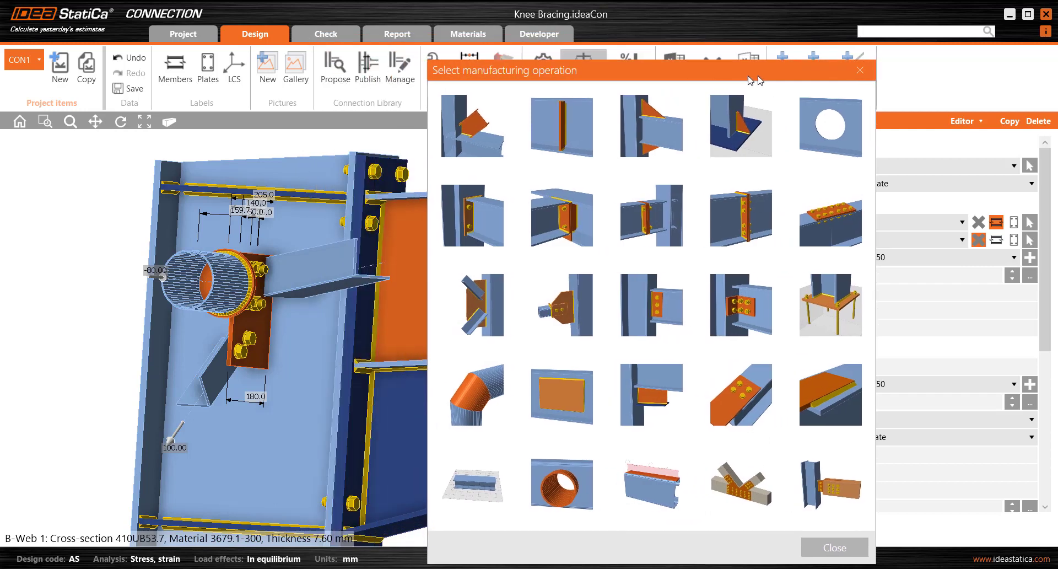
drag(749, 80, 787, 82)
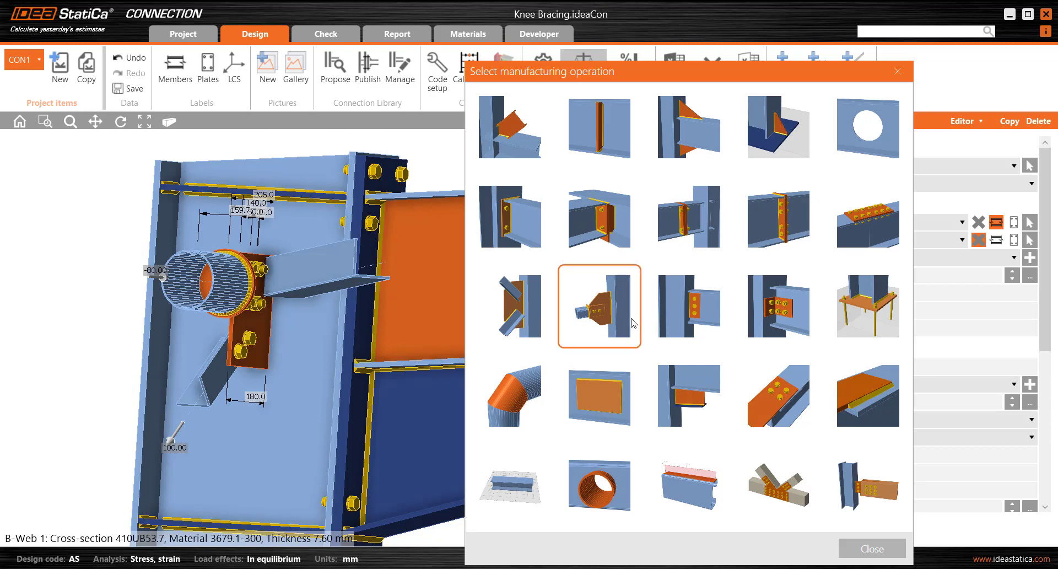
click(703, 313)
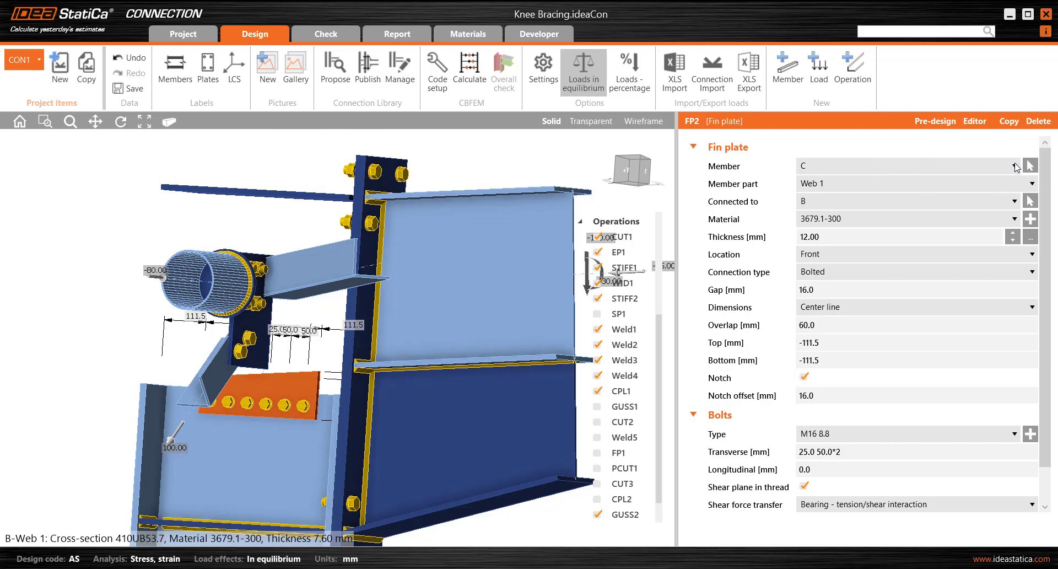
click(1030, 165)
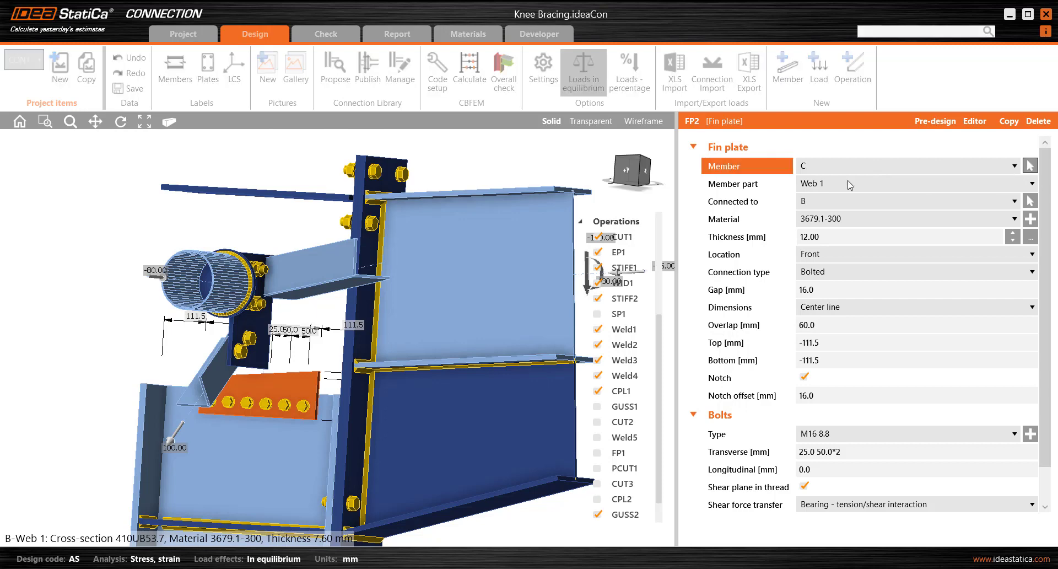
click(336, 268)
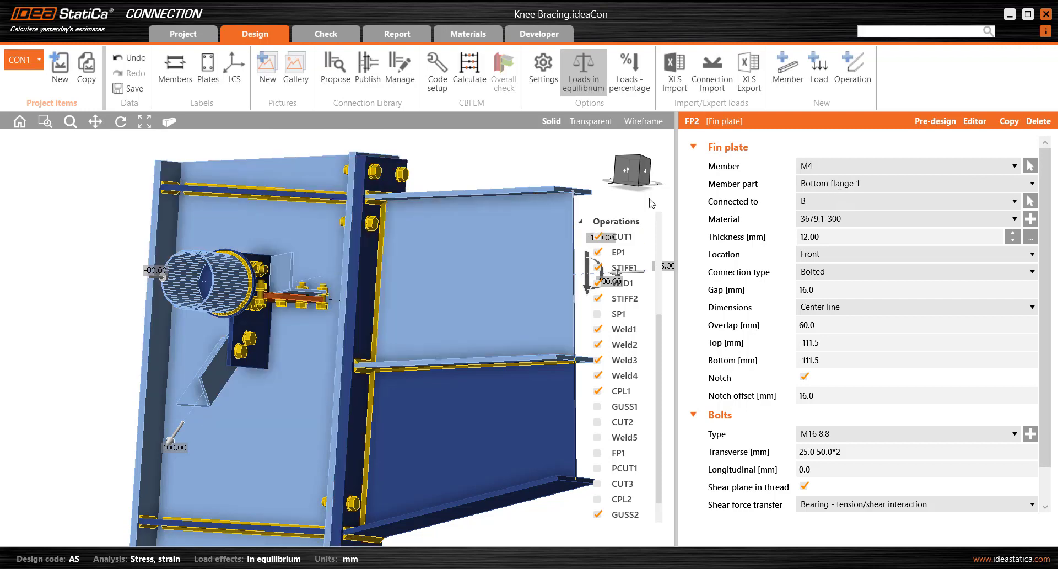
- Connect the M4 fin plate to column C instead of beam B
scroll(297, 282, up, 5)
ctrl+middle_drag(282, 284, 269, 298)
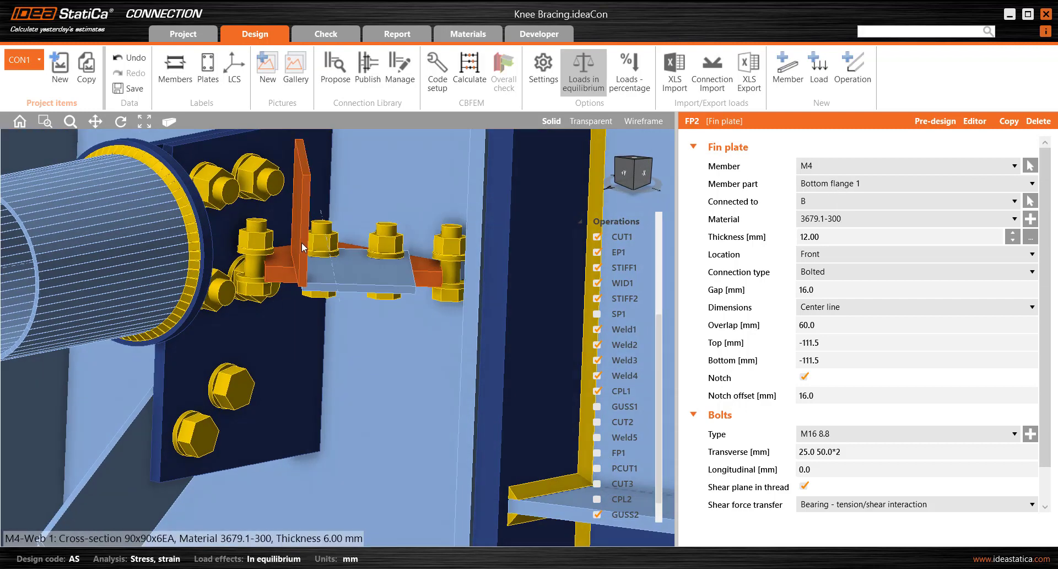
middle_drag(303, 243, 318, 220)
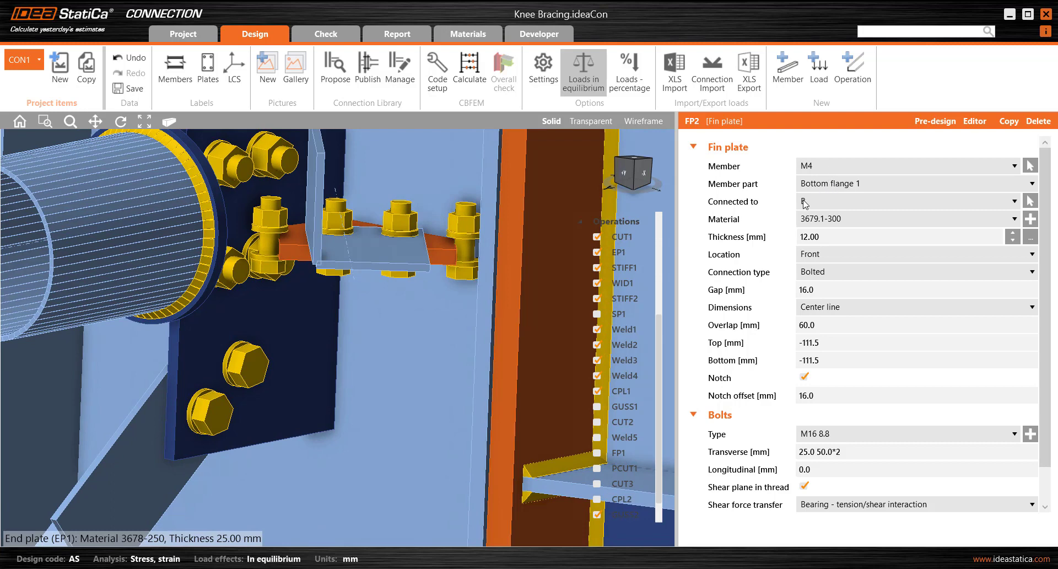
right_drag(381, 326, 388, 266)
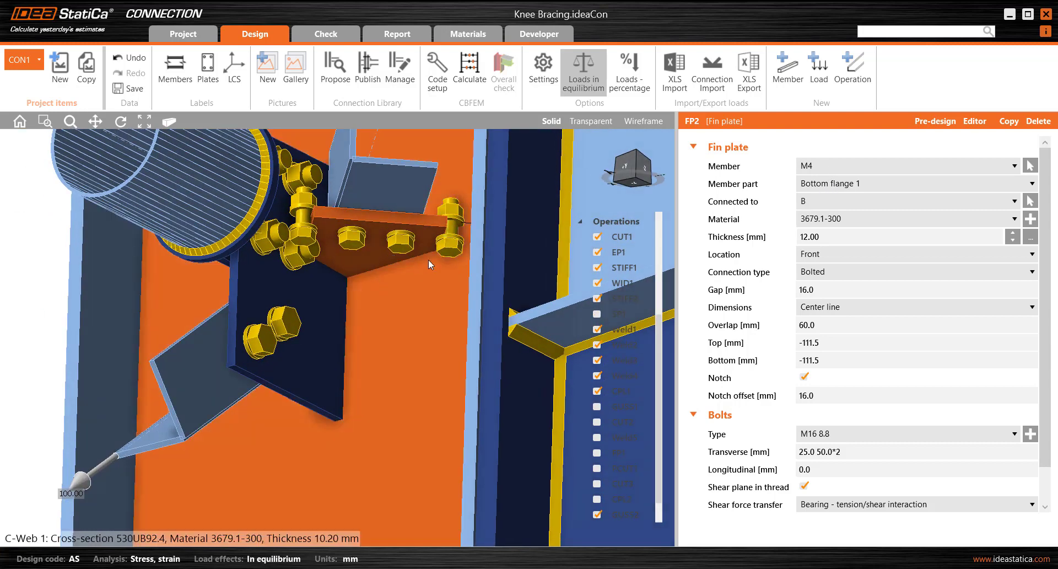
middle_drag(415, 262, 359, 270)
click(806, 205)
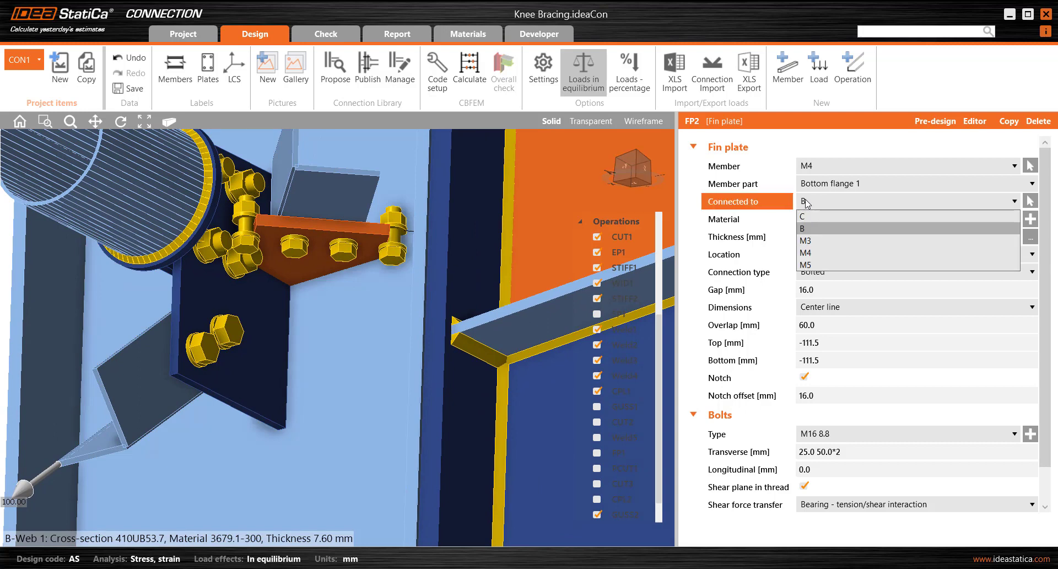
click(814, 223)
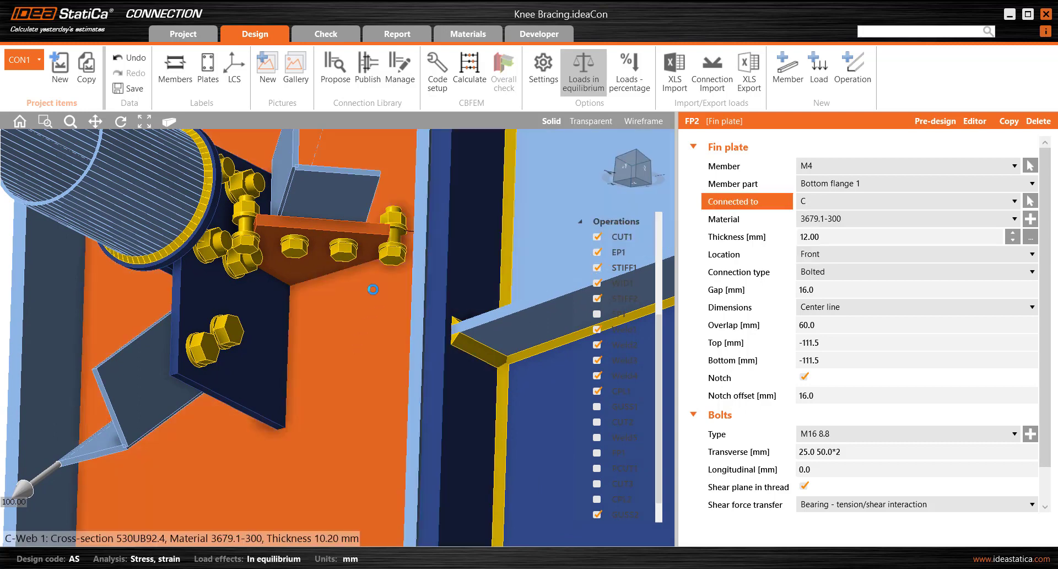
scroll(469, 233, down, 2)
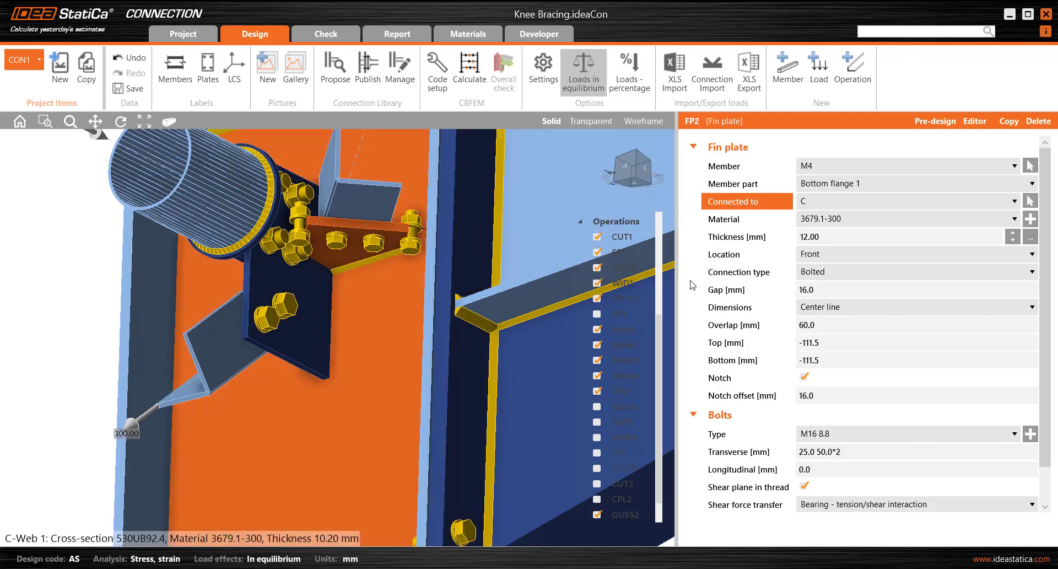
- Set the M4 fin plate's material to 3678-250 and its plate weld size to 6 mm
click(828, 219)
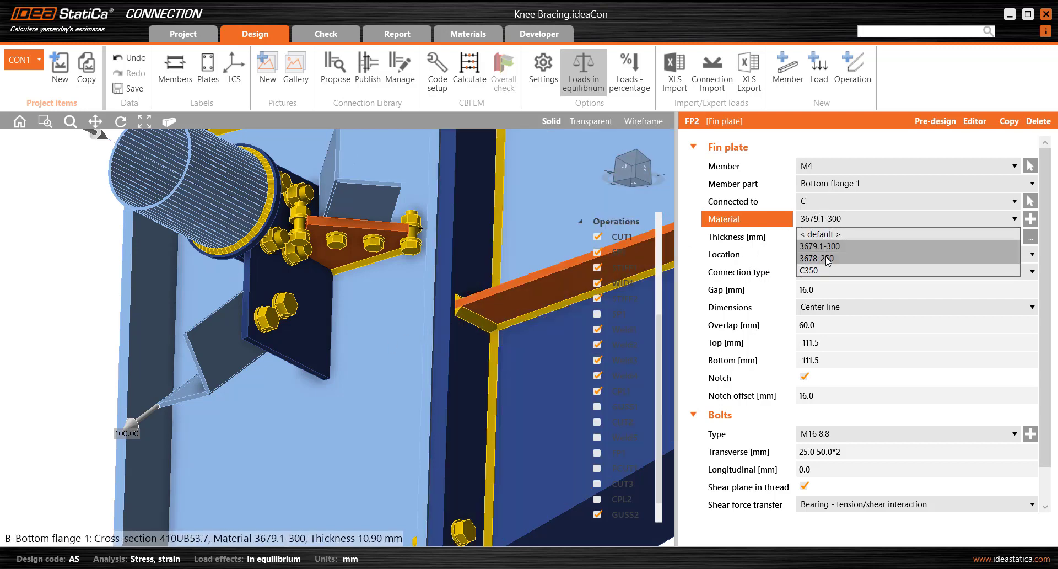
click(827, 258)
middle_drag(327, 275, 352, 275)
scroll(877, 466, down, 1)
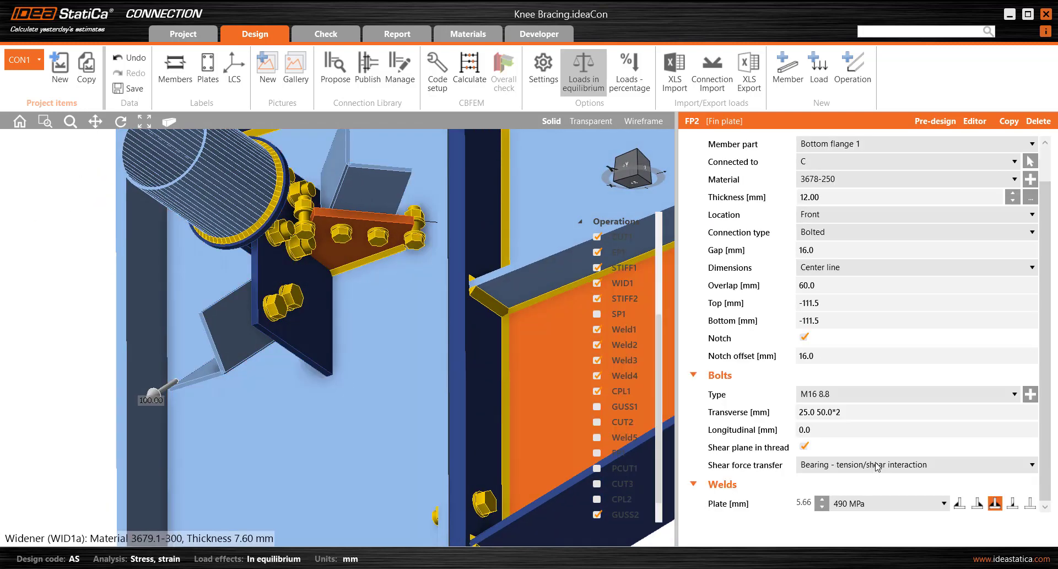
click(809, 506)
text(6)
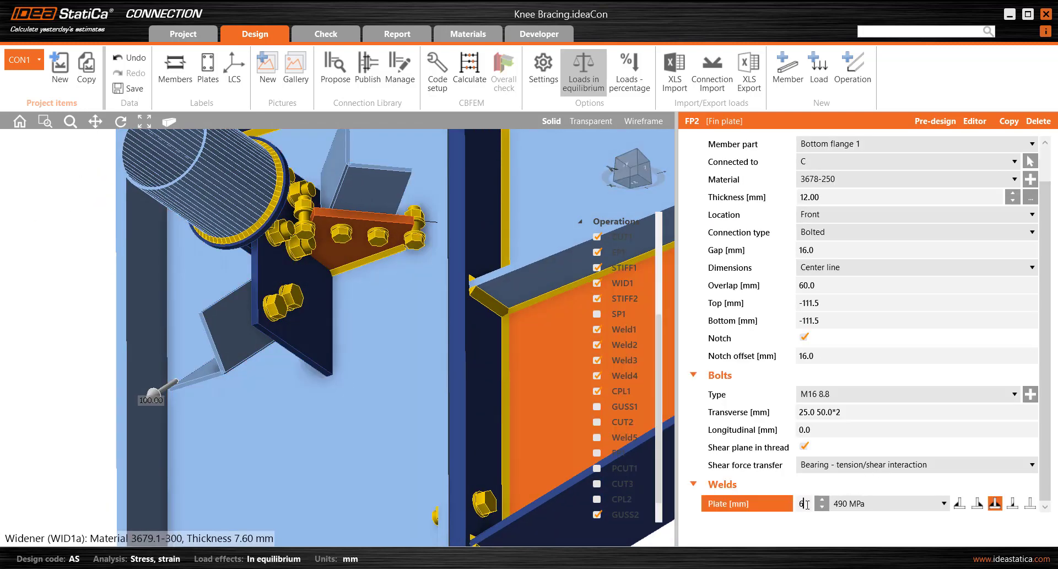
key(Return)
- Remove the gusset plate weld from connecting plate operation CPL1
middle_drag(380, 266, 330, 188)
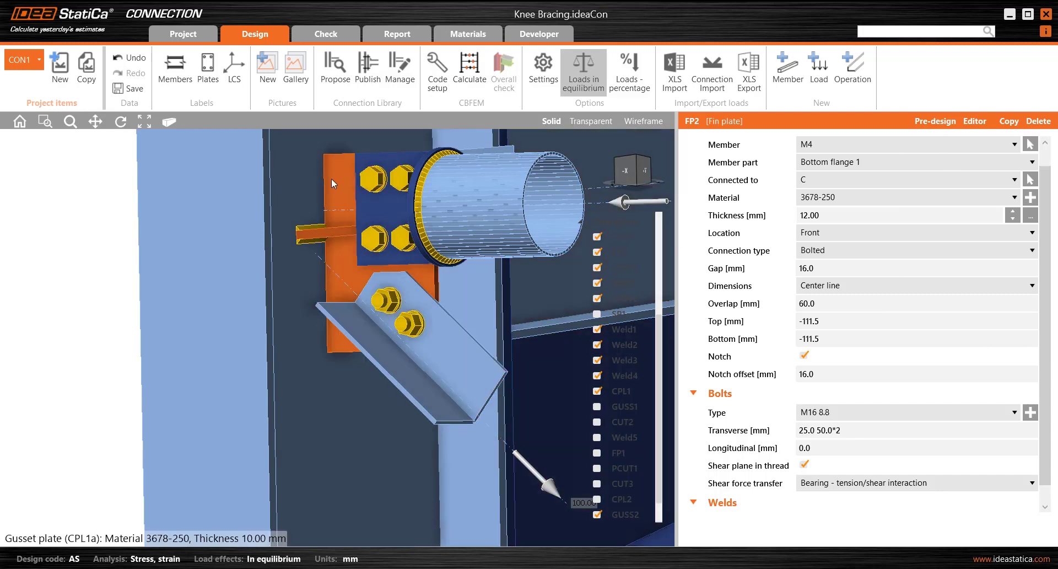
click(331, 182)
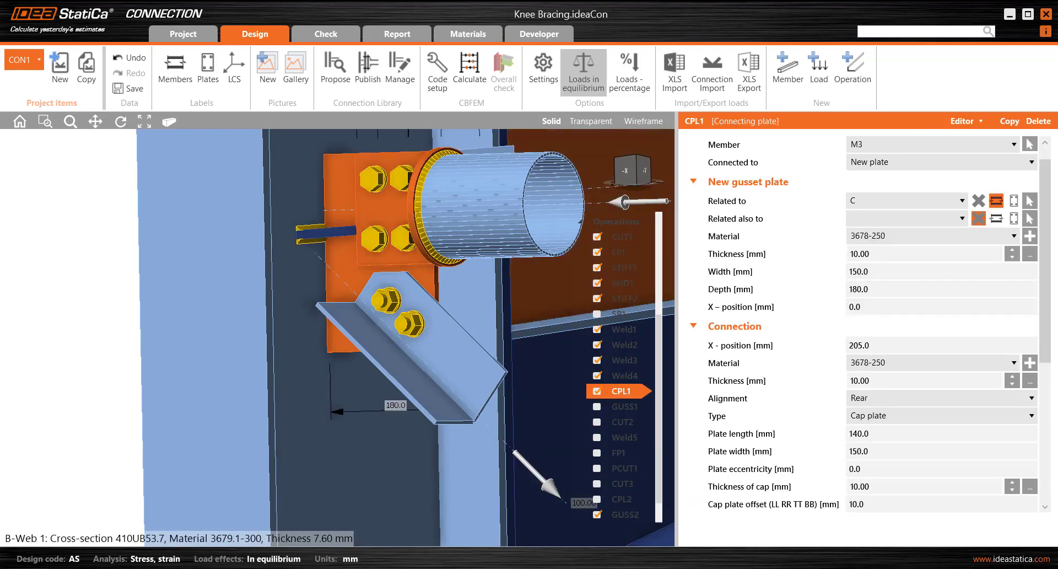
drag(1048, 328, 1047, 453)
click(995, 324)
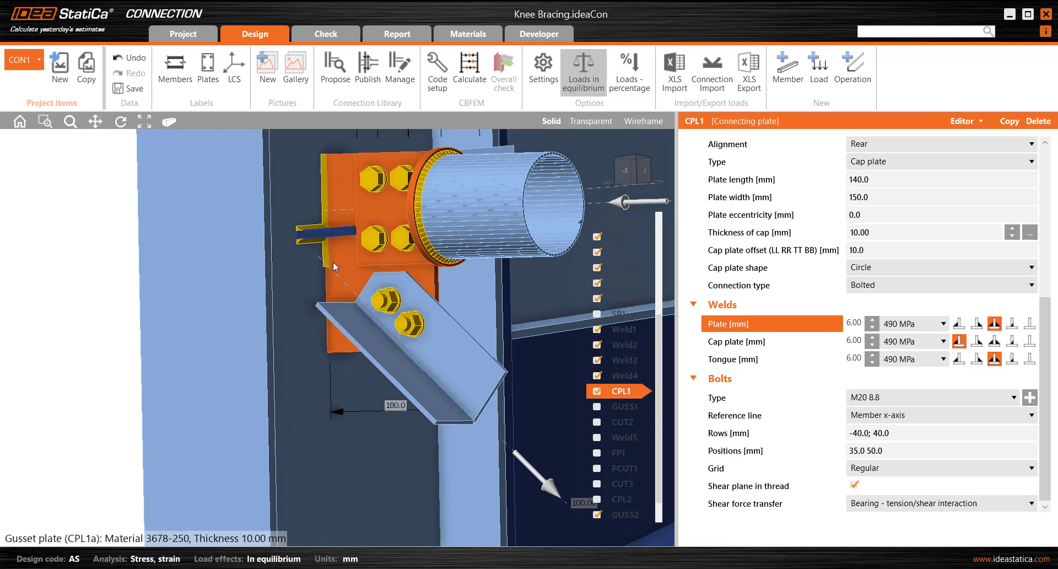
click(1029, 323)
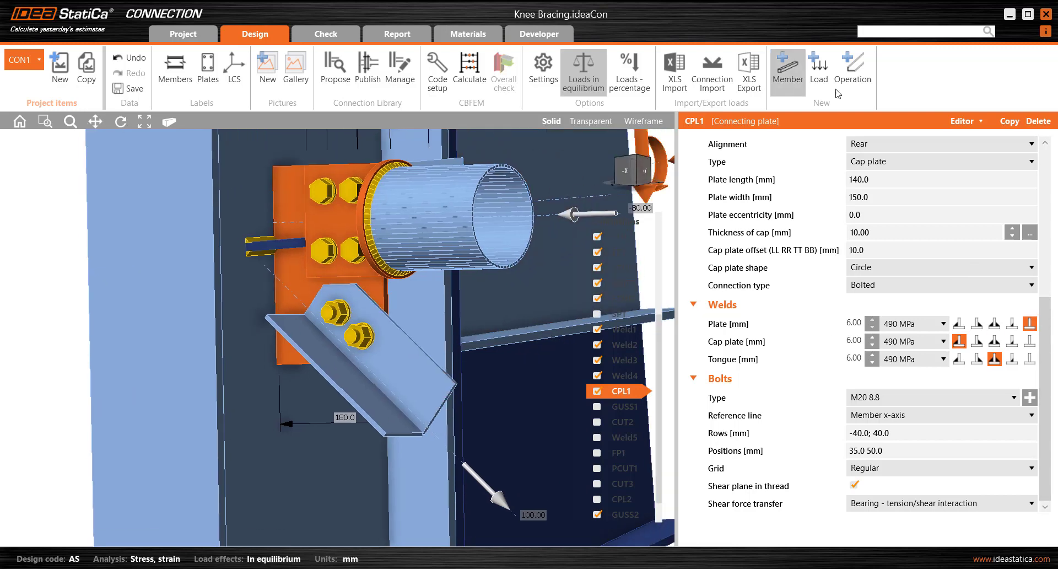
- Add a general weld operation joining the edge of gusset plate CPL1a to column web C | Web 1
click(848, 74)
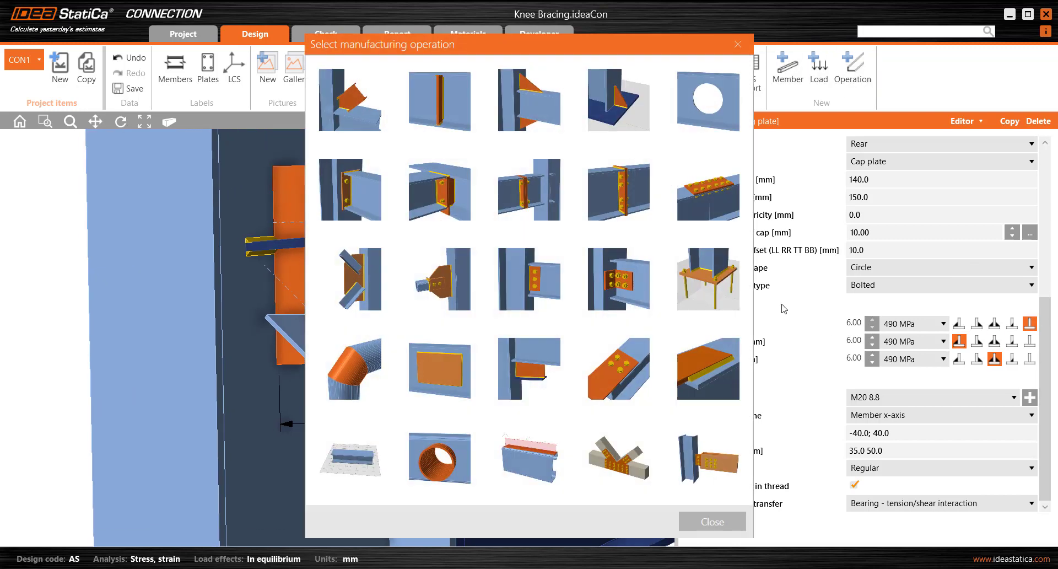
click(702, 384)
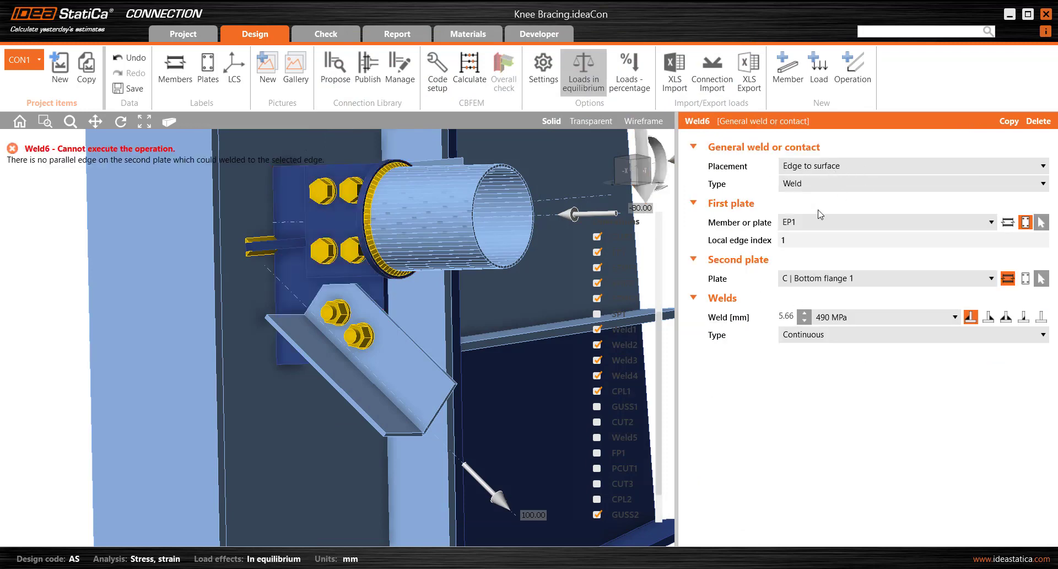
click(1041, 223)
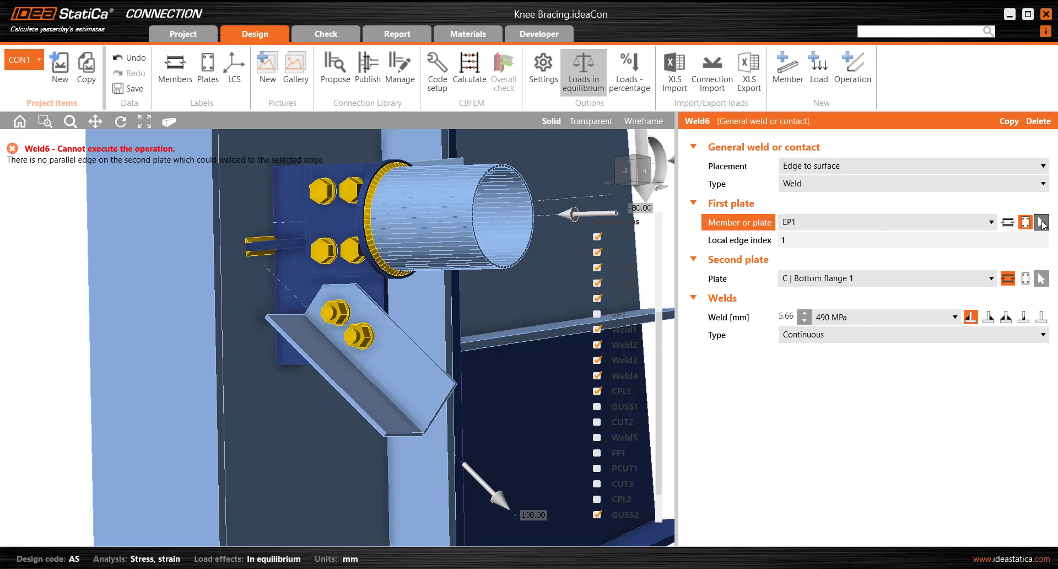
click(294, 282)
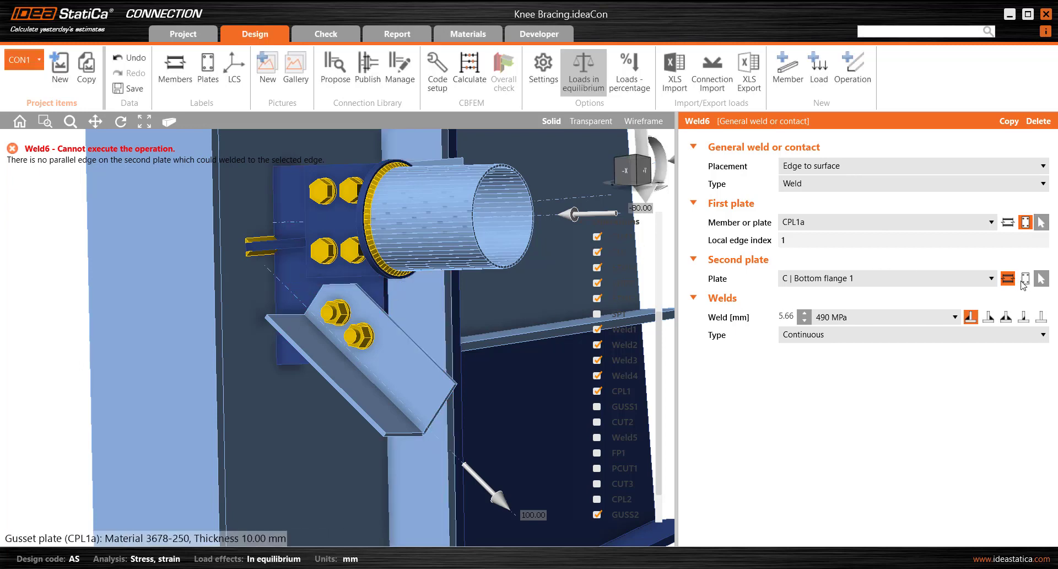
click(992, 283)
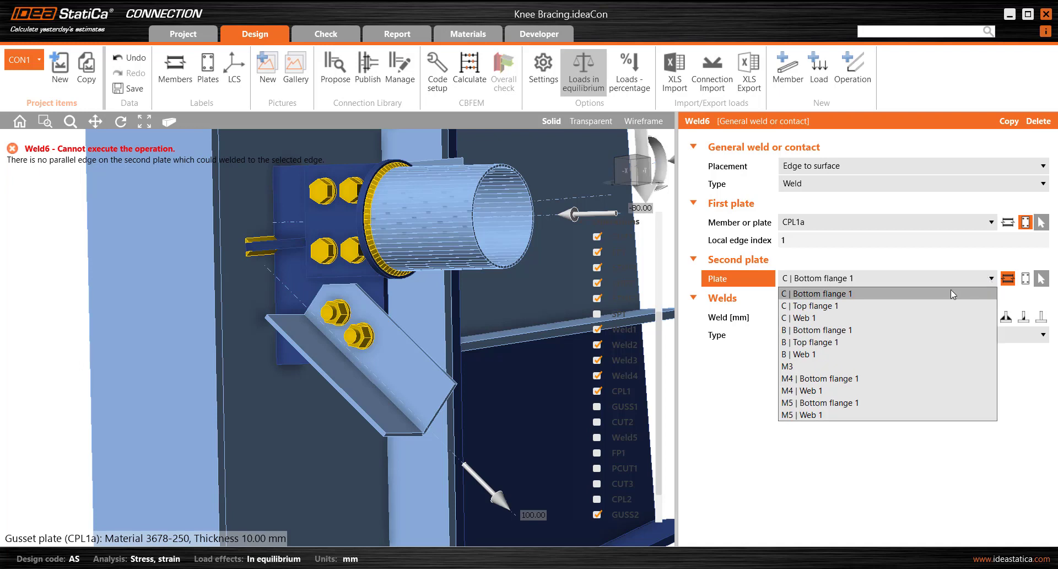
click(817, 320)
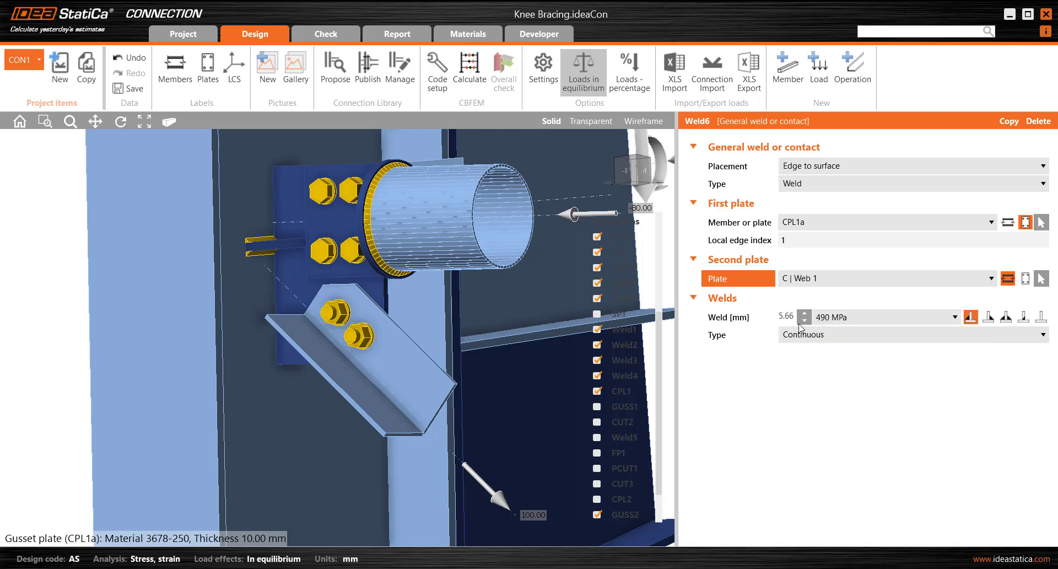
- Set the general weld between CPL1a and the column web to a 6 mm double-sided fillet
click(792, 320)
text(6)
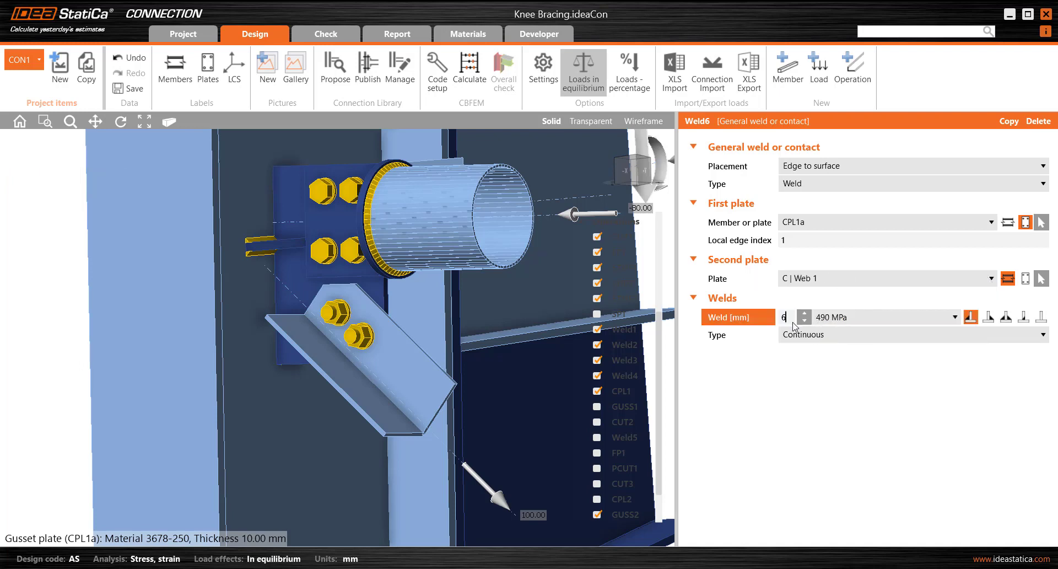
key(Tab)
click(1005, 317)
- Select fin plate FP2 and inspect its bolted connection to M4 from below and from the side
middle_drag(352, 326, 376, 274)
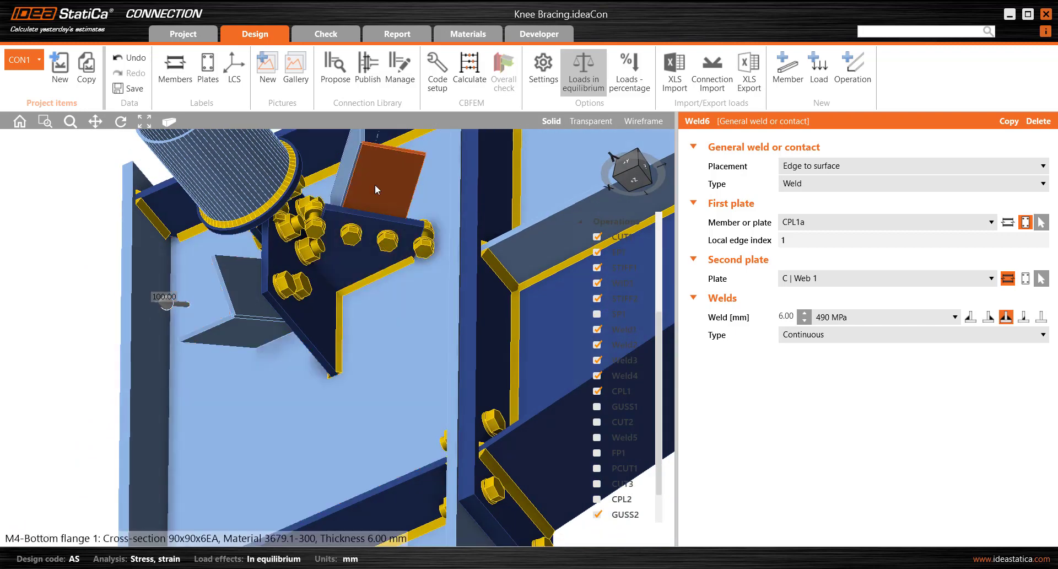
click(374, 223)
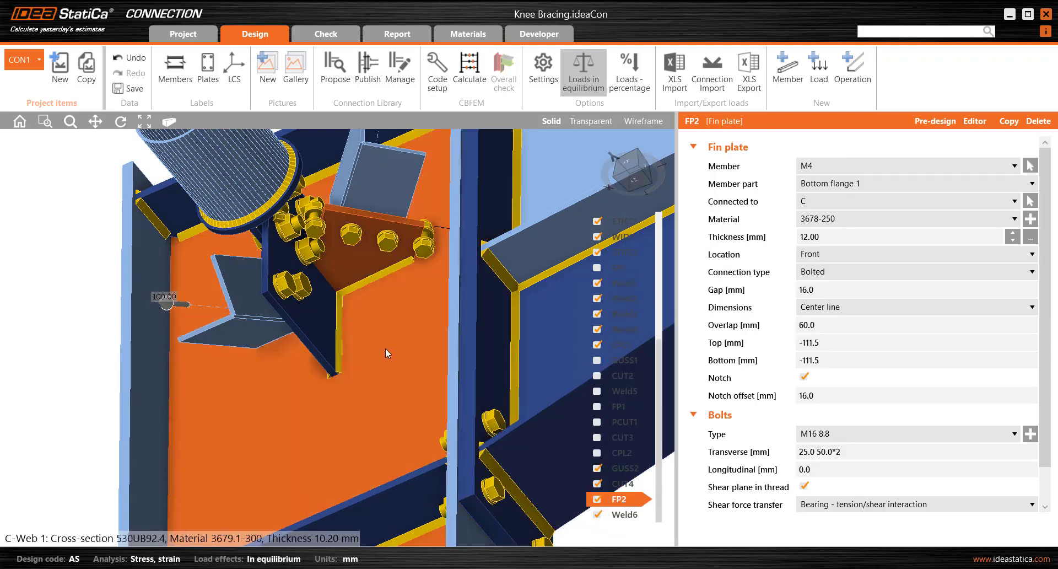
middle_drag(416, 340, 332, 368)
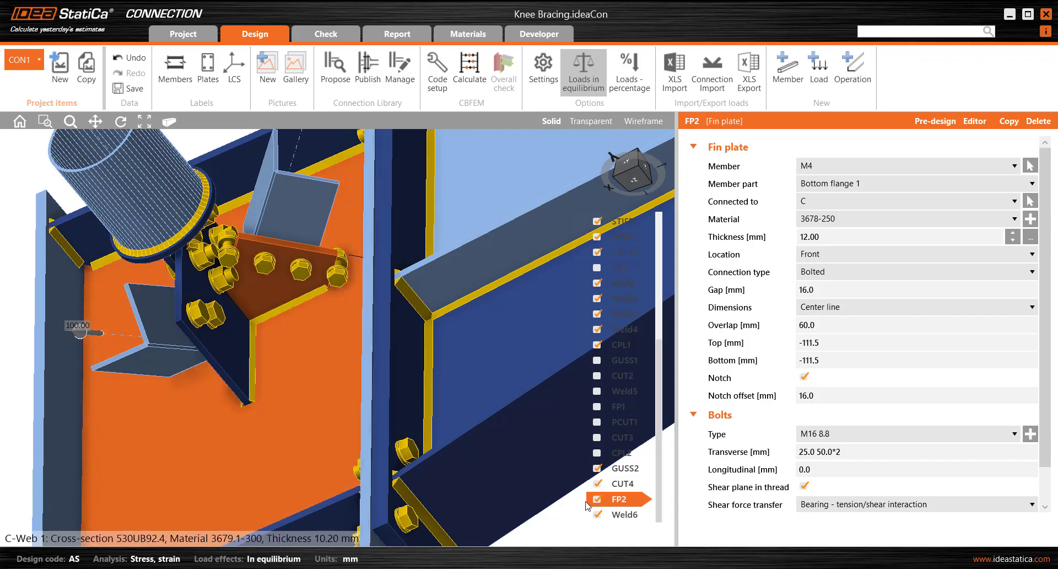
mouse_move(257, 270)
right_down()
mouse_move(267, 361)
mouse_move(284, 335)
mouse_move(274, 267)
right_up()
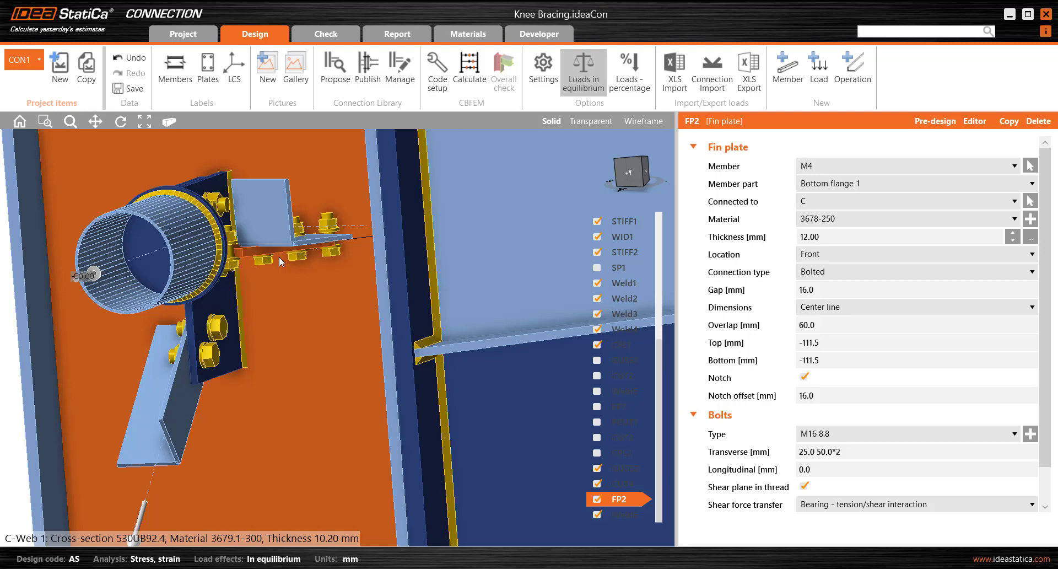
right_drag(395, 269, 262, 274)
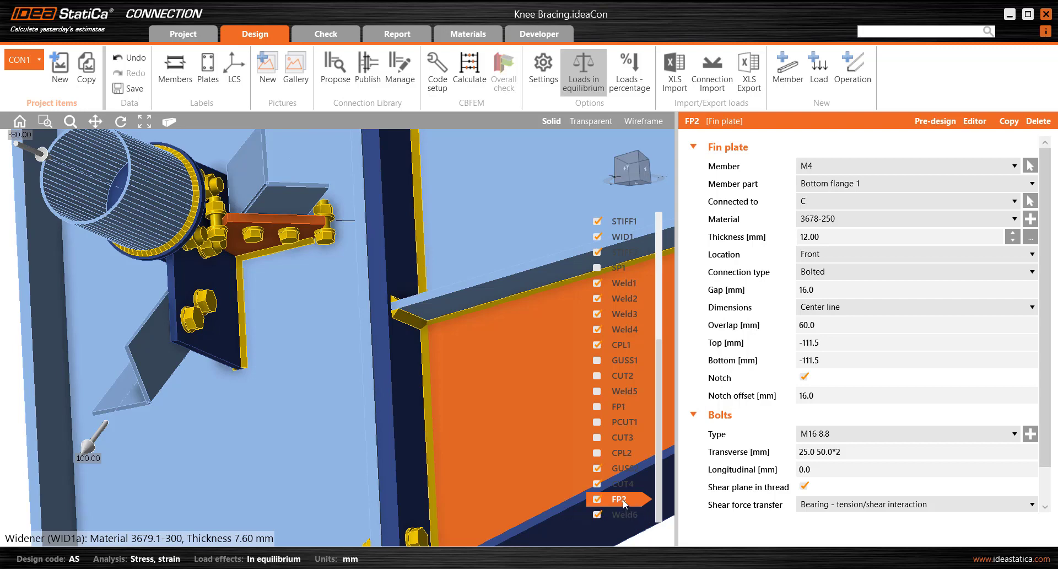
- Disable fin plate operation FP2 and enable fin plate operation FP1 for member M4's connection to the column
click(597, 500)
mouse_move(660, 352)
mouse_down()
mouse_move(661, 308)
mouse_move(654, 359)
mouse_up()
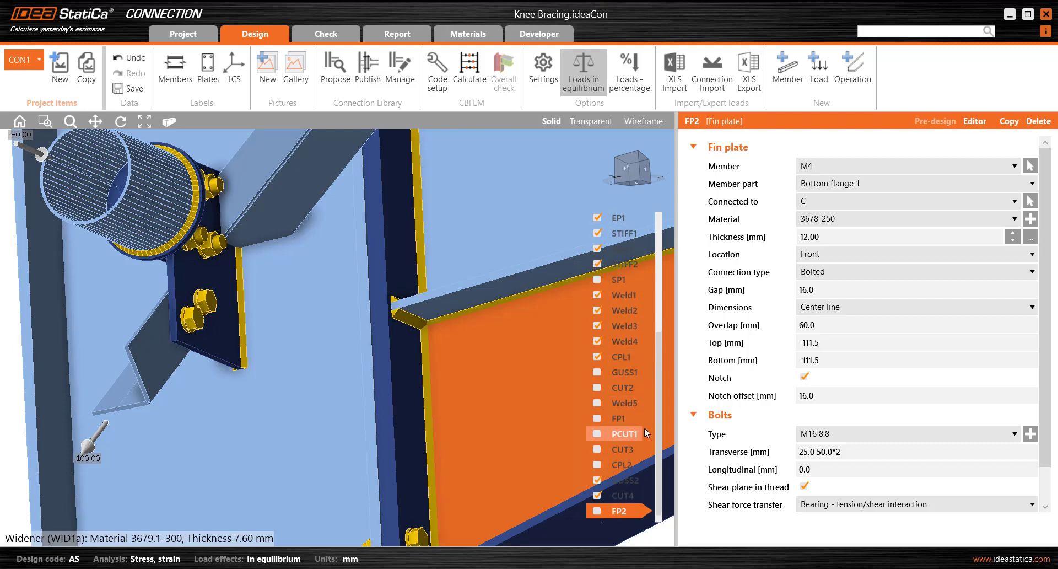
click(596, 420)
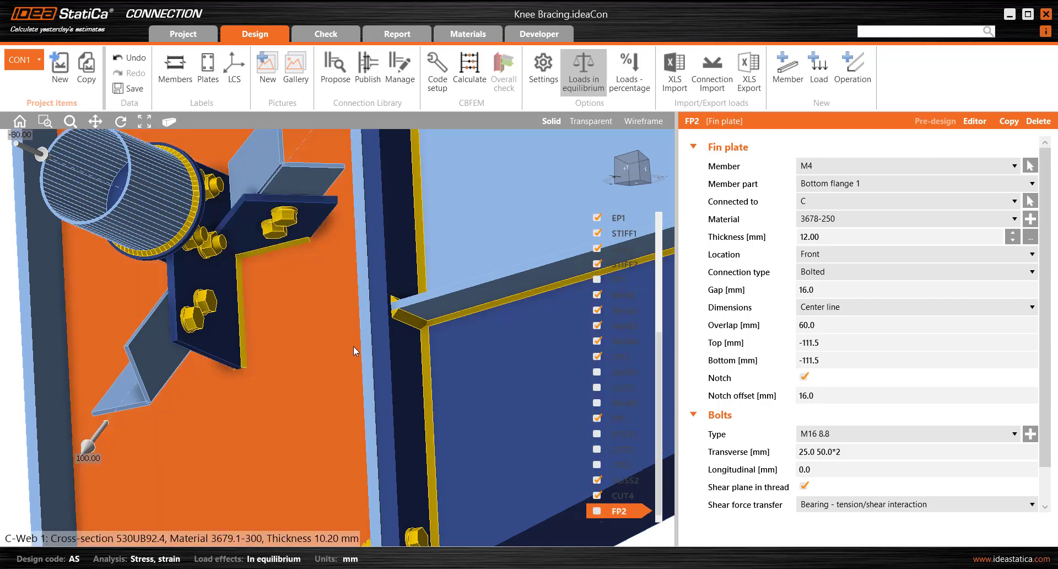
middle_drag(279, 327, 204, 245)
- Disable gusset operation GUSS2 and enable gusset operation GUSS1 together with plate cut PCUT1
click(597, 480)
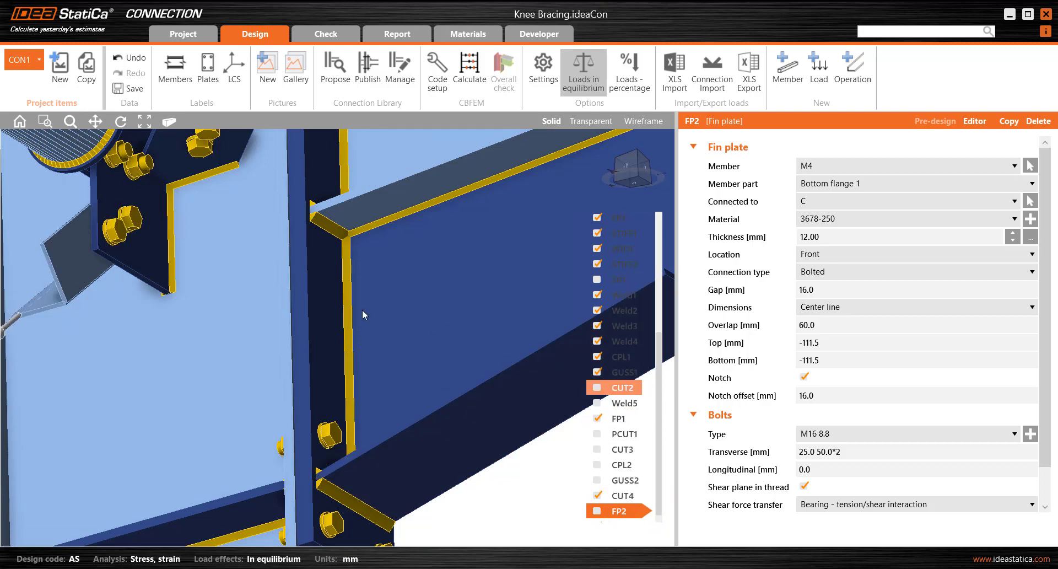
middle_drag(273, 257, 330, 317)
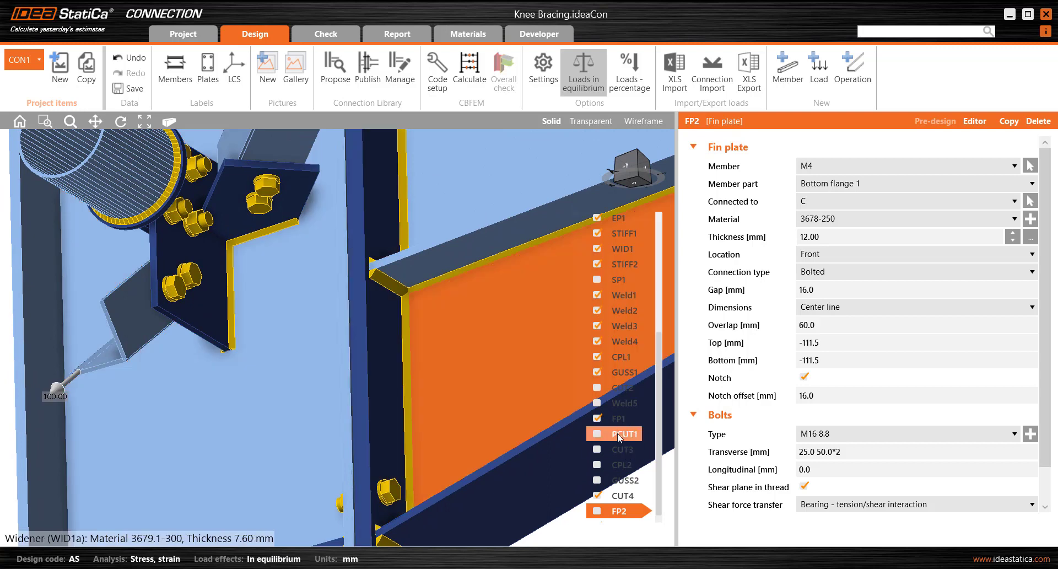
click(598, 434)
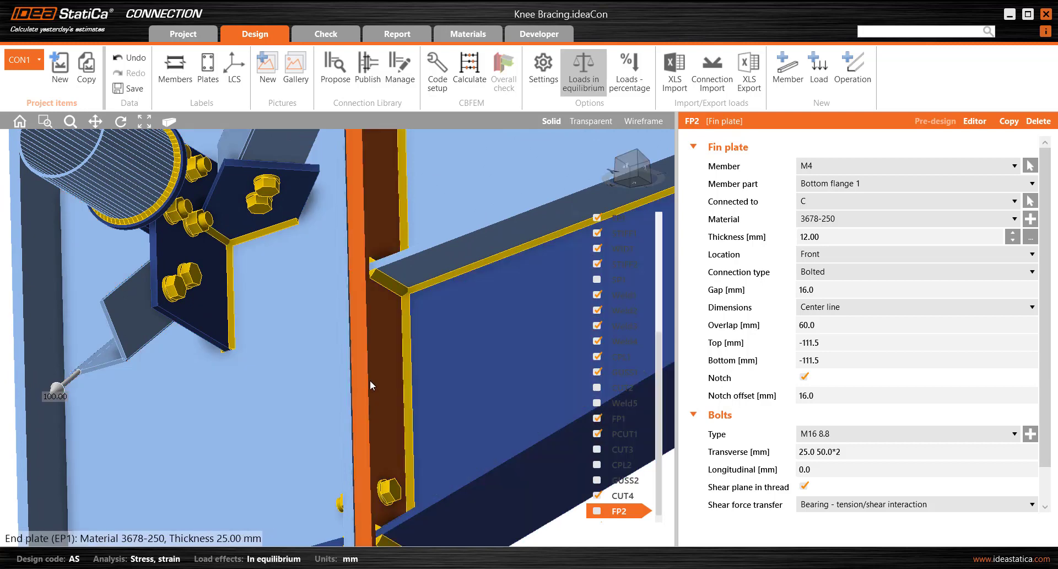
middle_drag(300, 266, 311, 273)
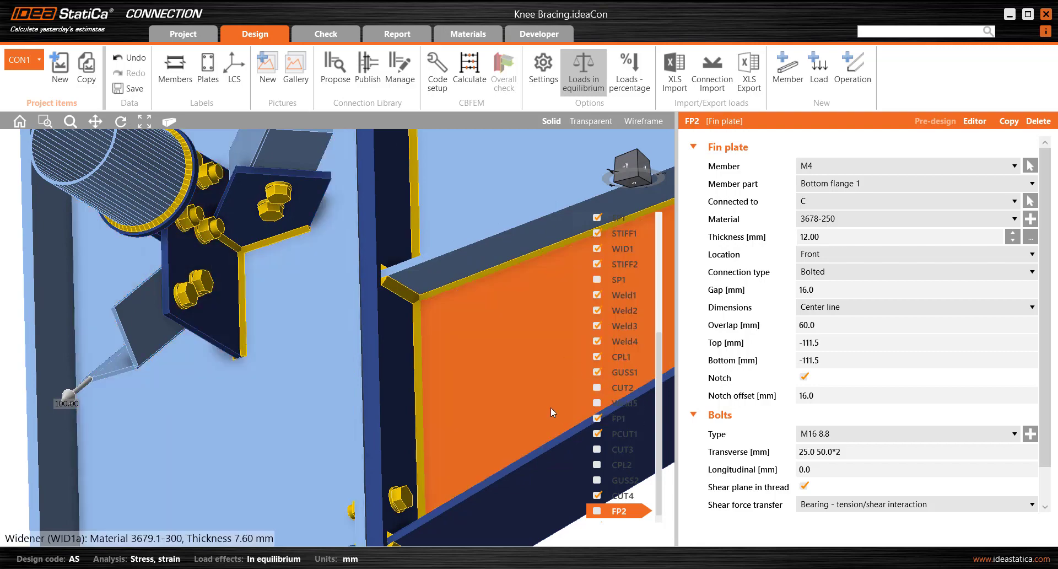
middle_drag(551, 408, 492, 367)
scroll(221, 255, down, 2)
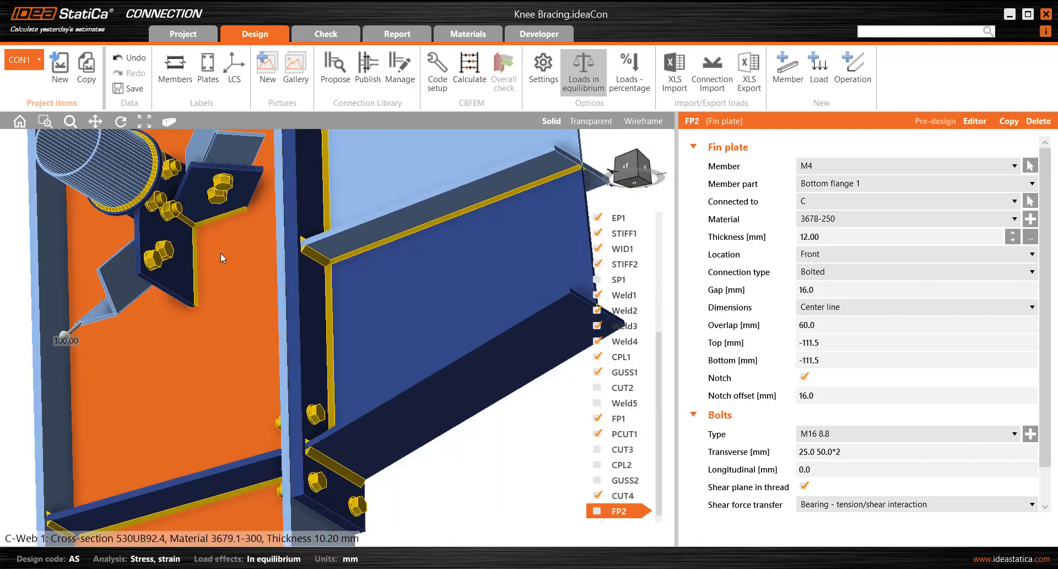
- Try a 0 mm top offset on fin plate FP1 and restore it to 20 mm
right_drag(234, 254, 329, 243)
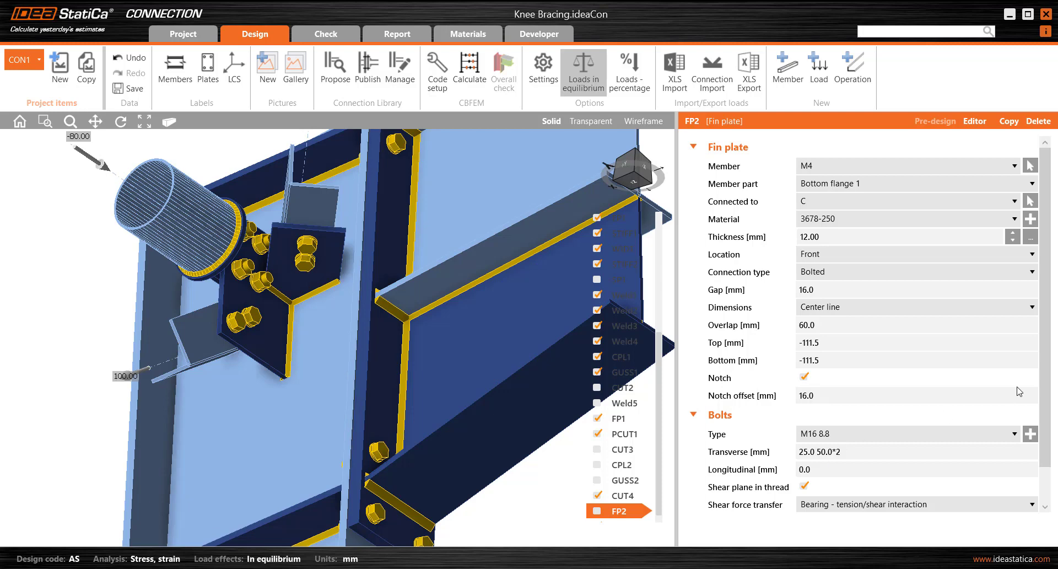
scroll(1048, 456, down, 1)
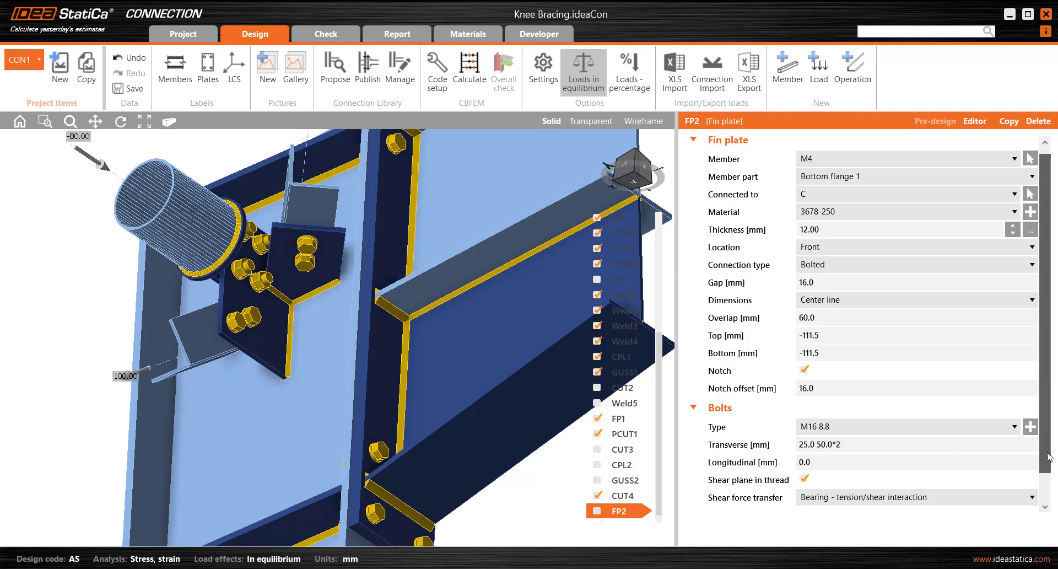
scroll(1048, 457, down, 2)
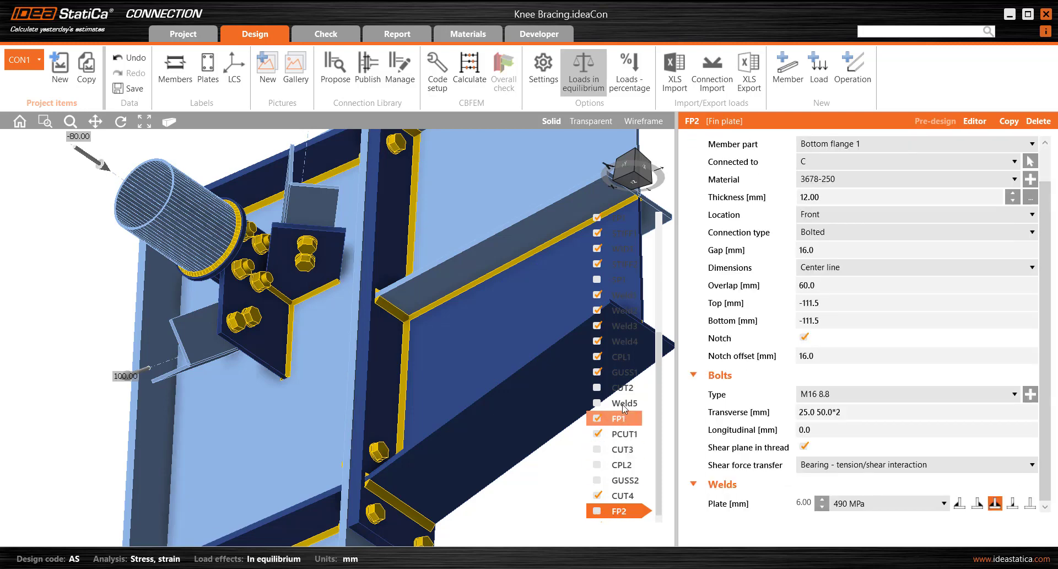
click(623, 417)
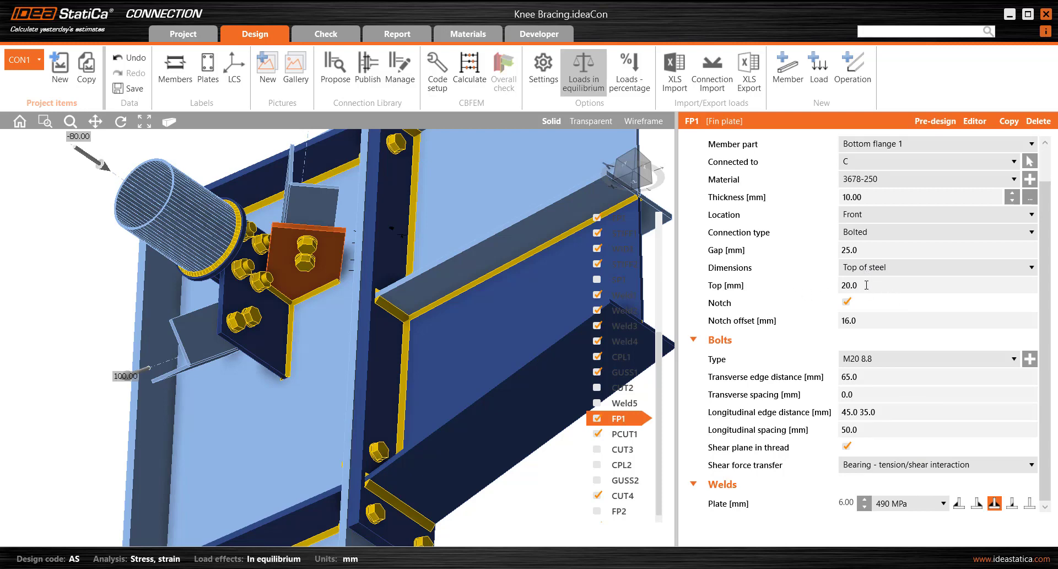
mouse_move(316, 228)
ctrl+middle_down()
mouse_move(319, 255)
mouse_move(317, 231)
ctrl+middle_up()
click(870, 286)
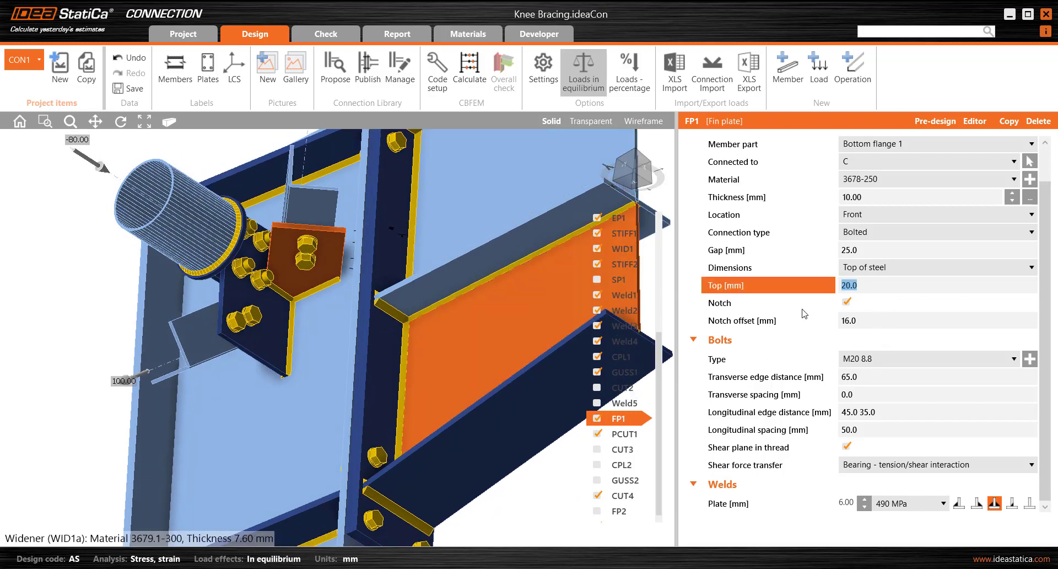
text(0)
key(Tab)
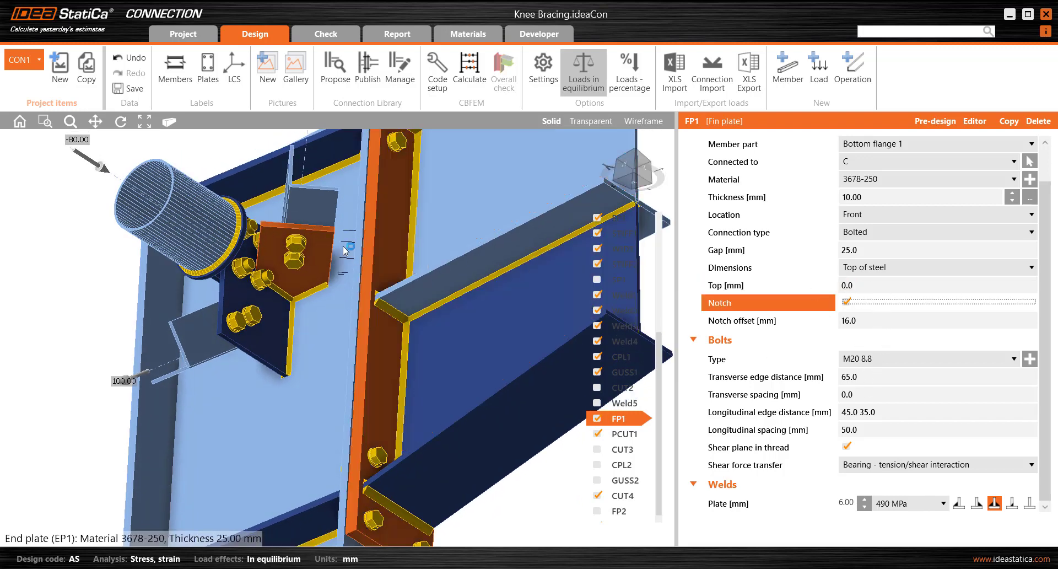
key(shift+Tab)
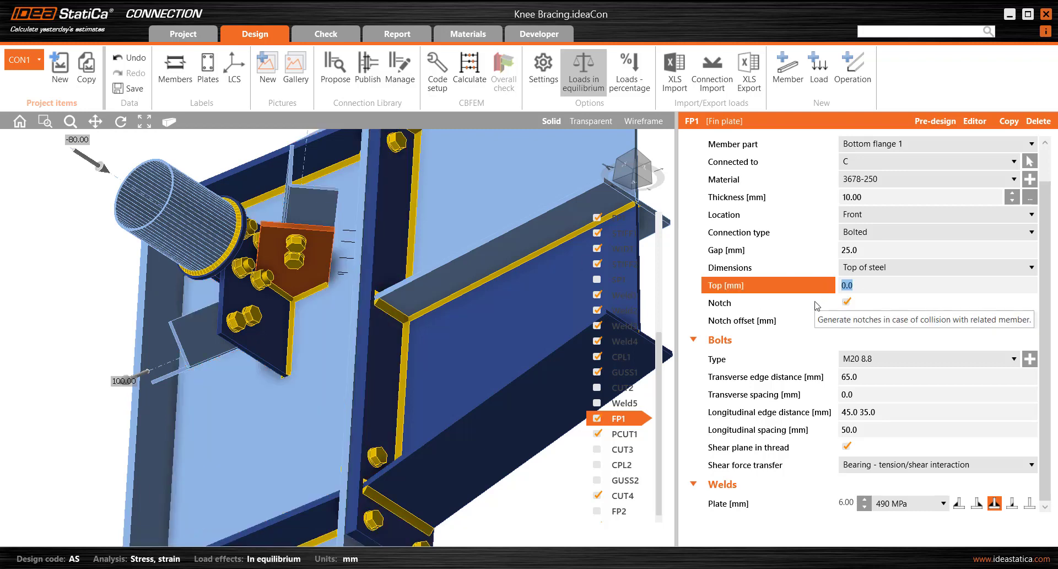
text(20)
key(Tab)
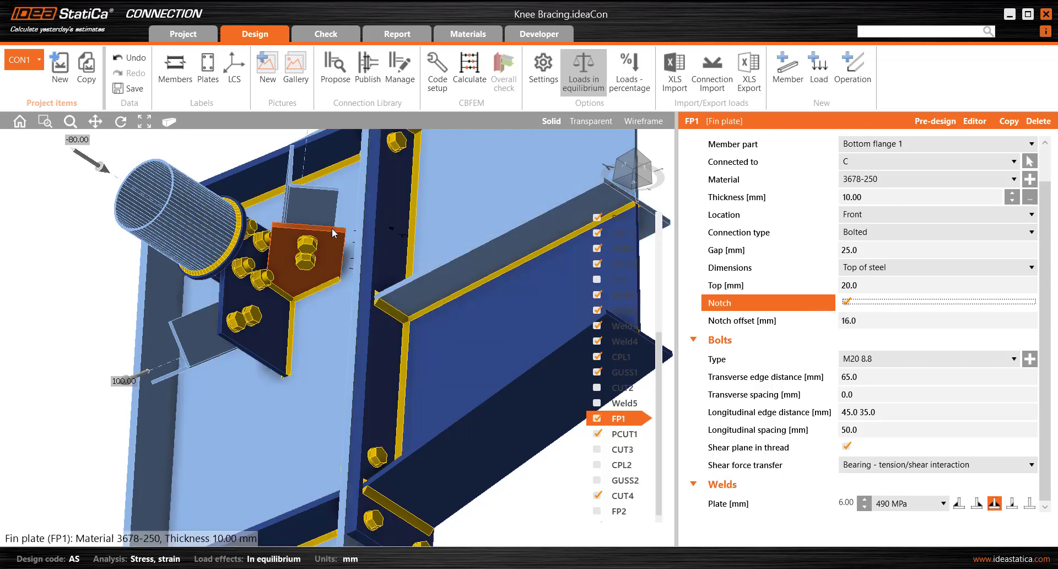
- Review FP1's dimension reference options and transverse edge distance, and inspect its bolted connection to M4 up close
click(895, 269)
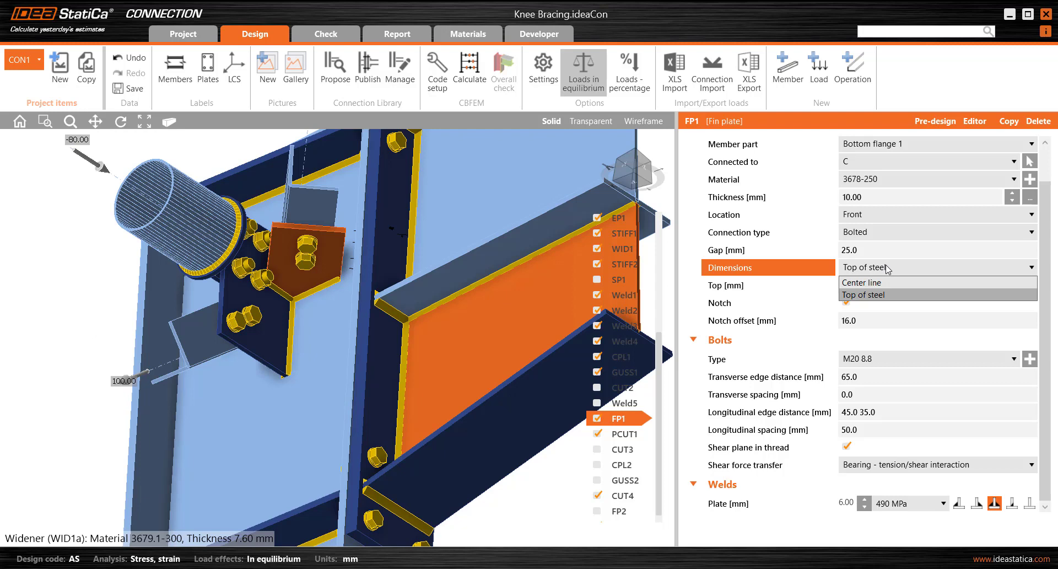
click(887, 268)
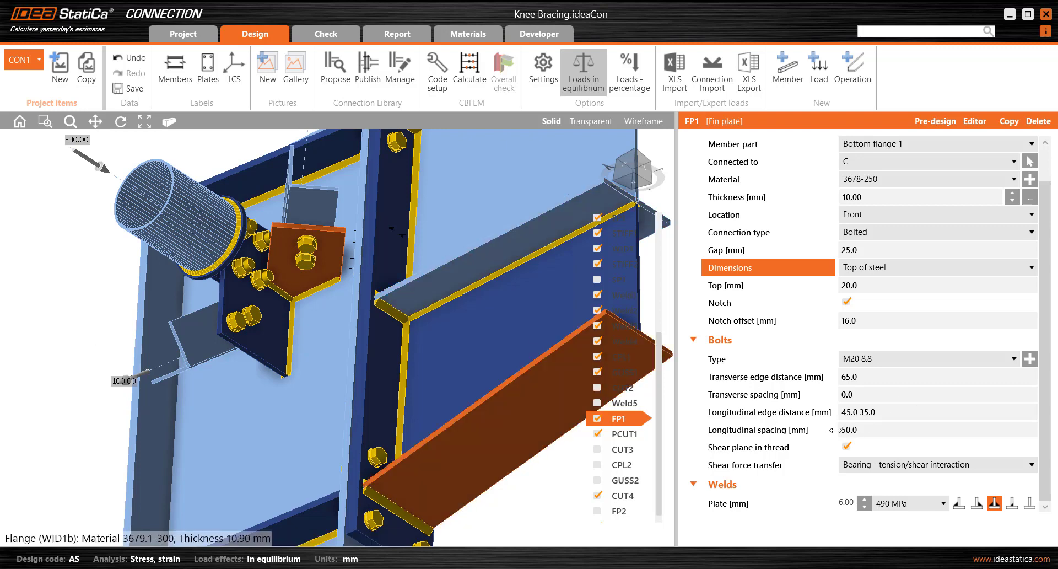
click(869, 378)
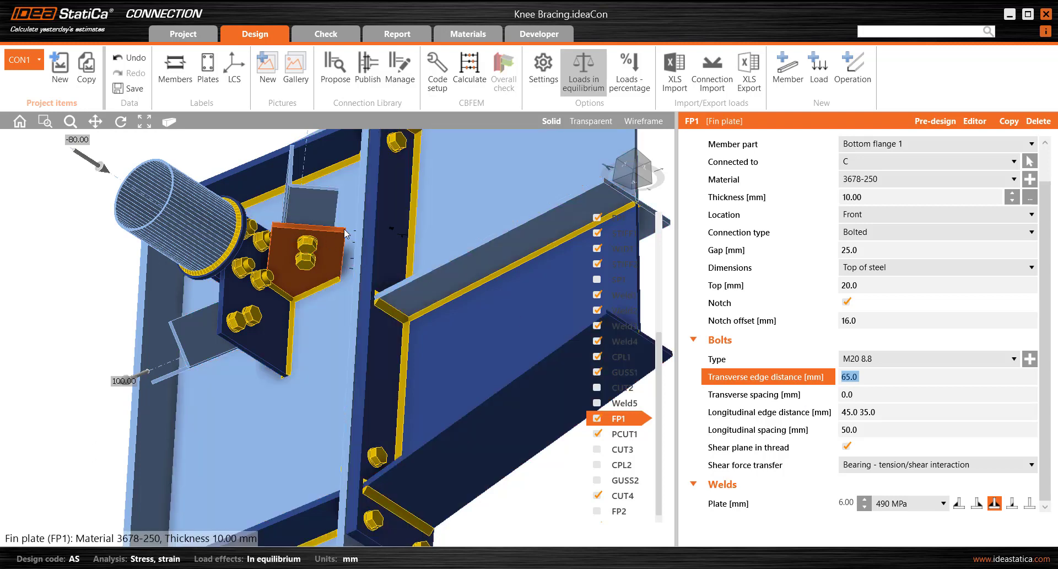
click(871, 381)
right_drag(292, 284, 260, 268)
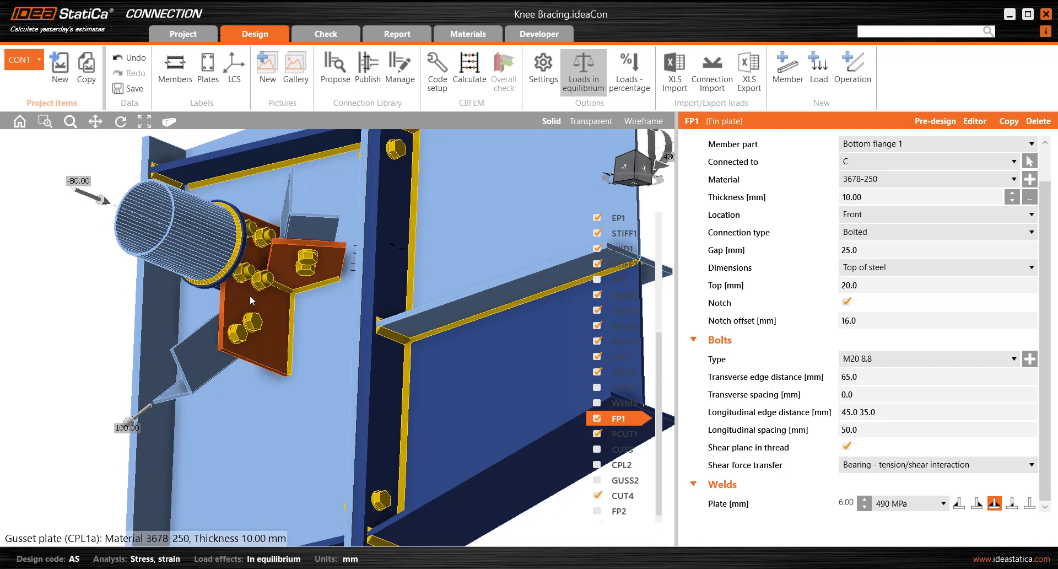
scroll(260, 265, up, 2)
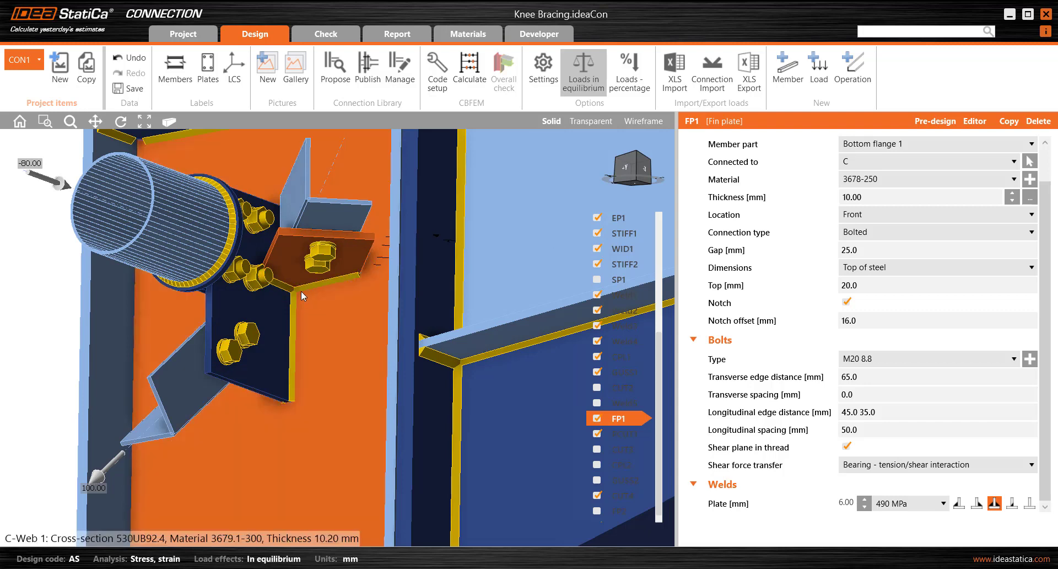
middle_drag(307, 287, 325, 255)
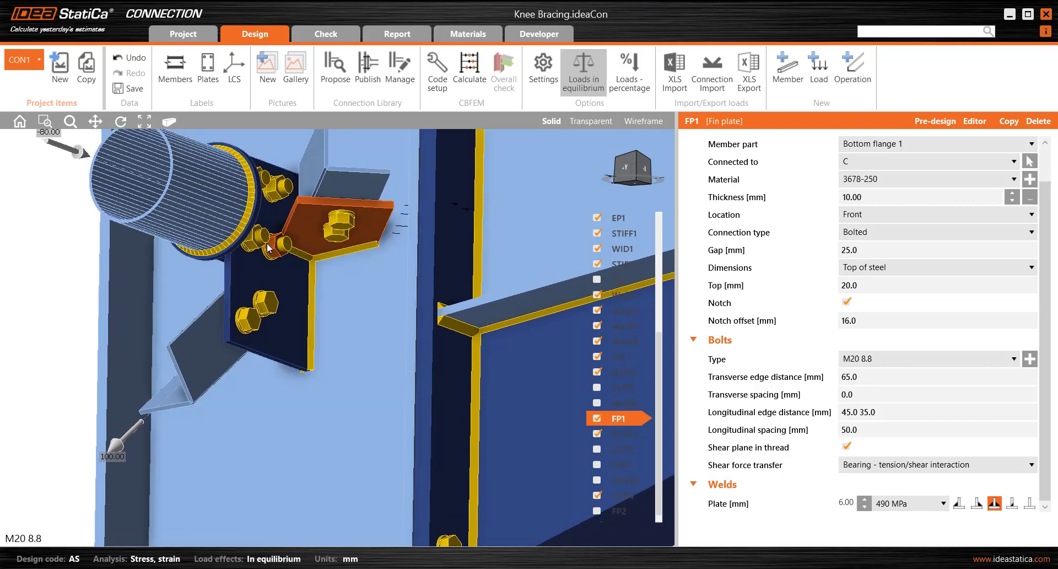
mouse_move(299, 260)
right_down()
mouse_move(300, 283)
mouse_move(309, 258)
right_up()
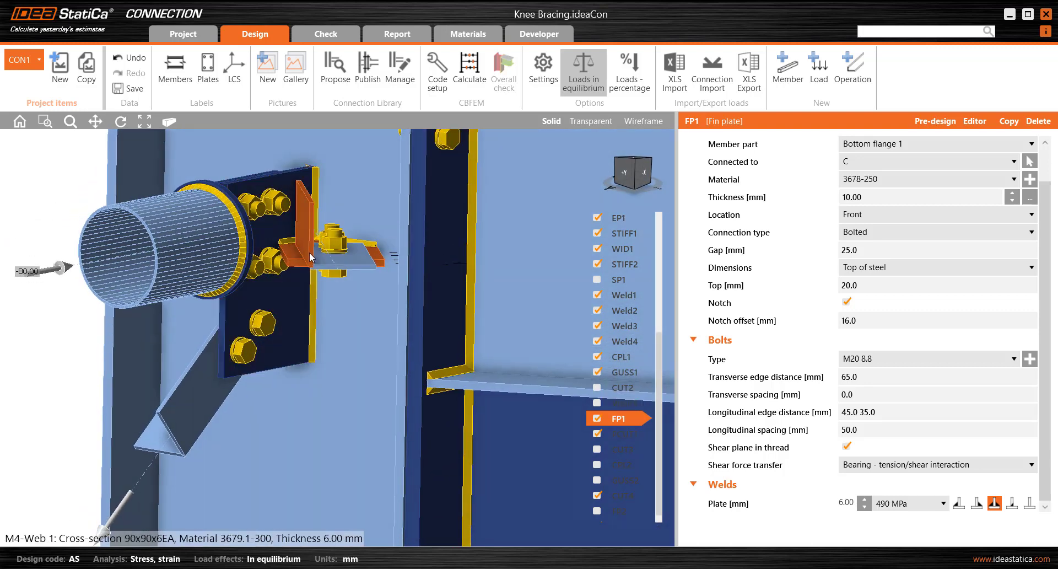
- Select member M4 and check its axes with the local coordinate systems shown temporarily
click(311, 256)
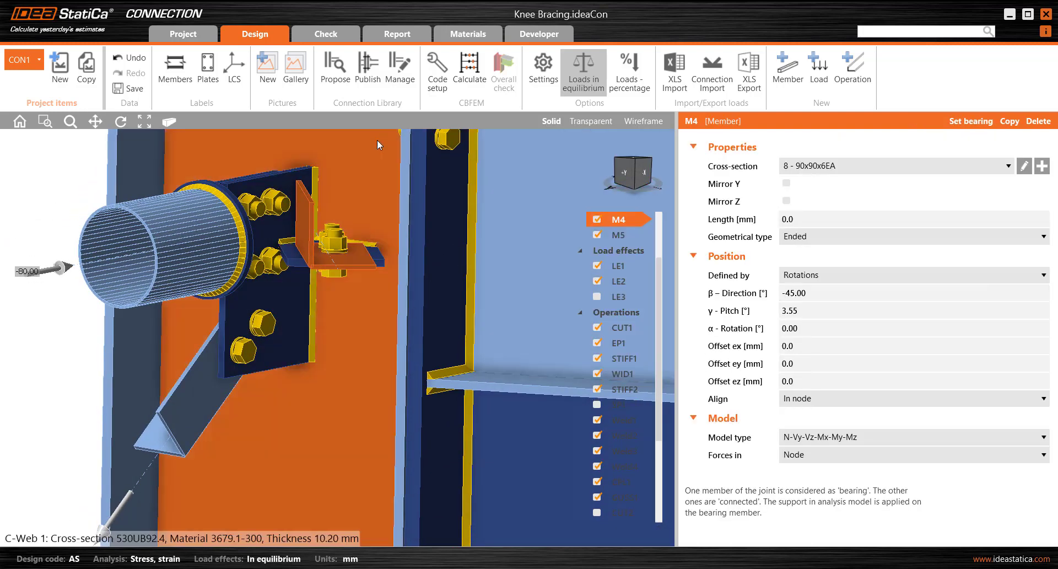
scroll(300, 394, down, 2)
middle_drag(300, 395, 246, 387)
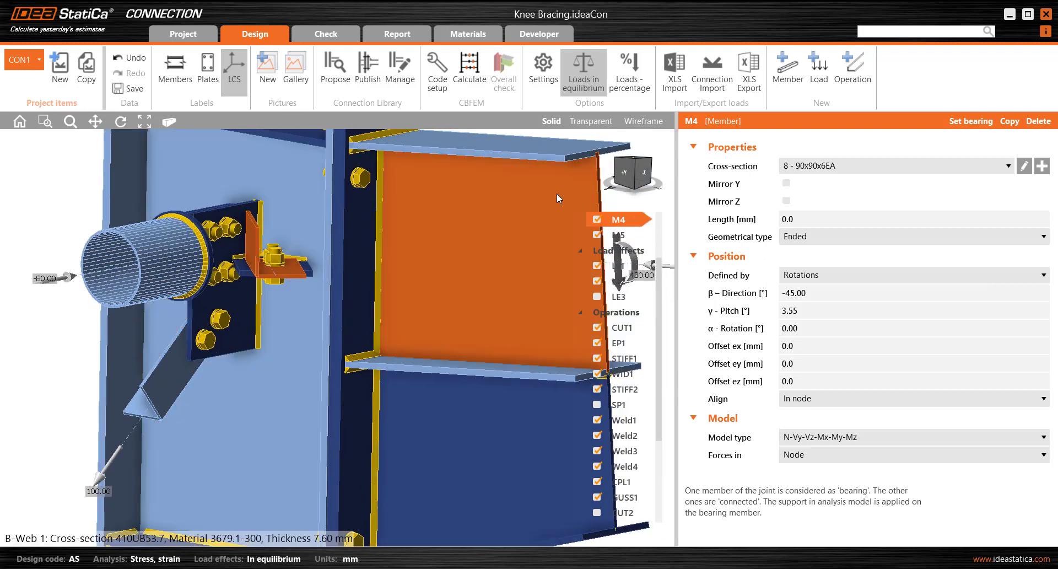
click(592, 121)
click(550, 121)
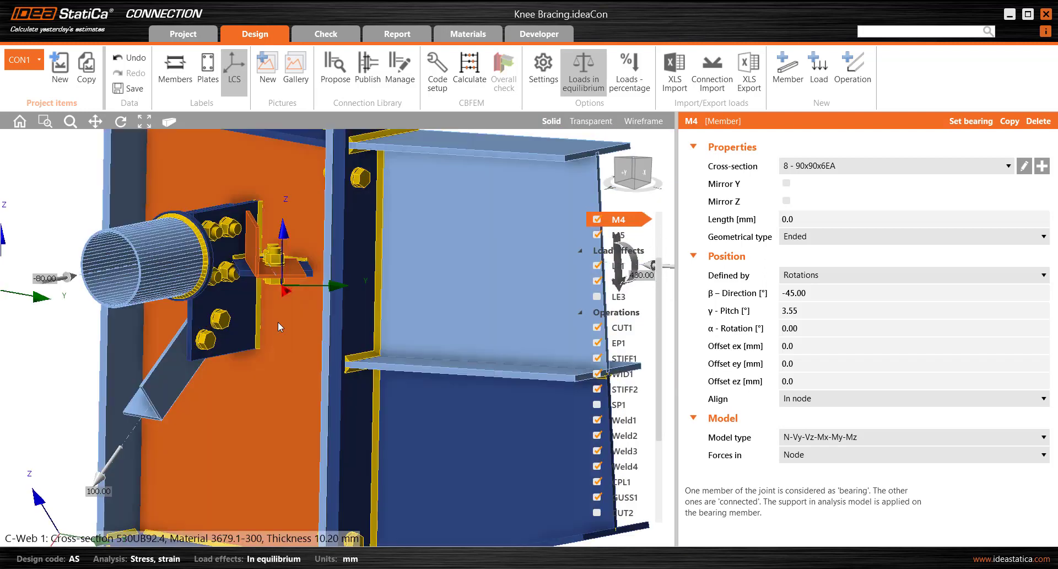
click(234, 72)
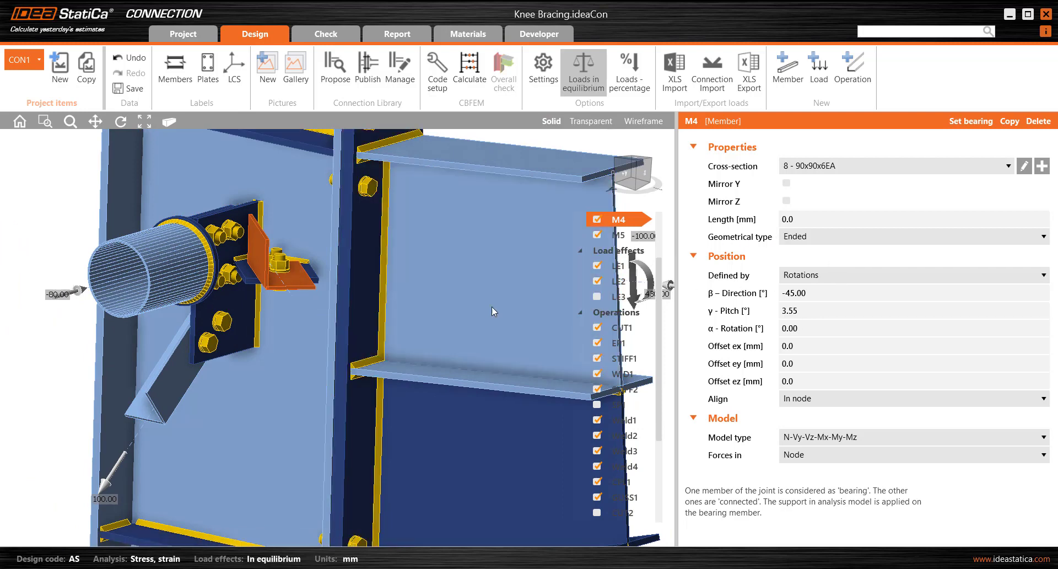
- Set member M4's offset ey to 10 mm and offset ez to 22 mm
click(800, 368)
text(10)
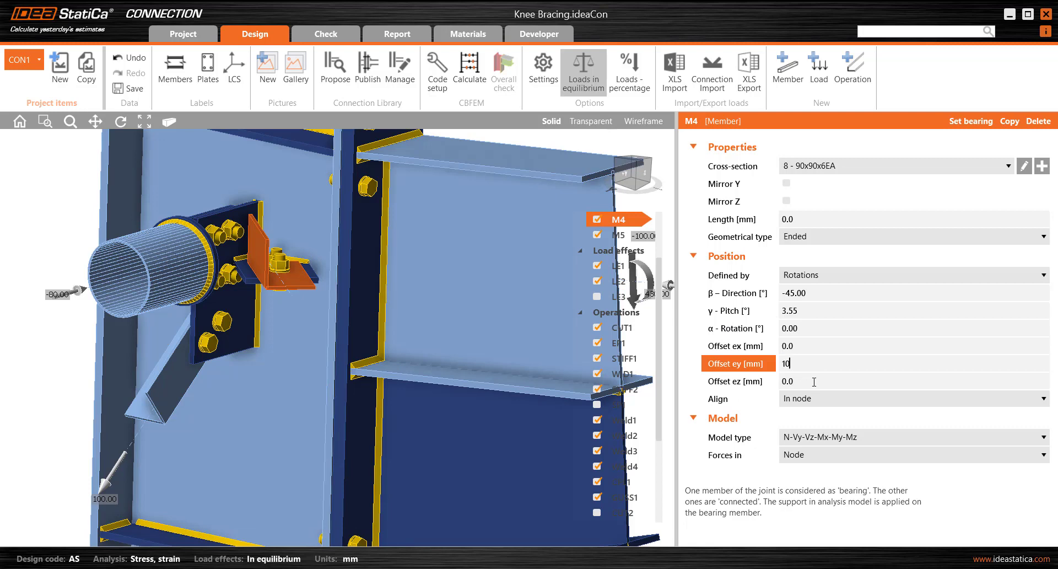
click(814, 382)
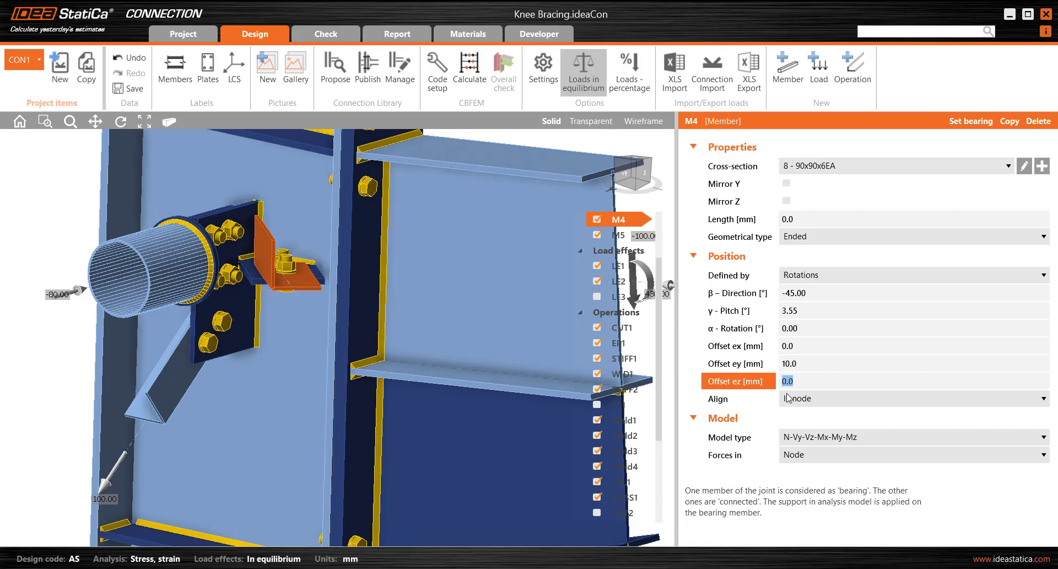
text(22)
key(Tab)
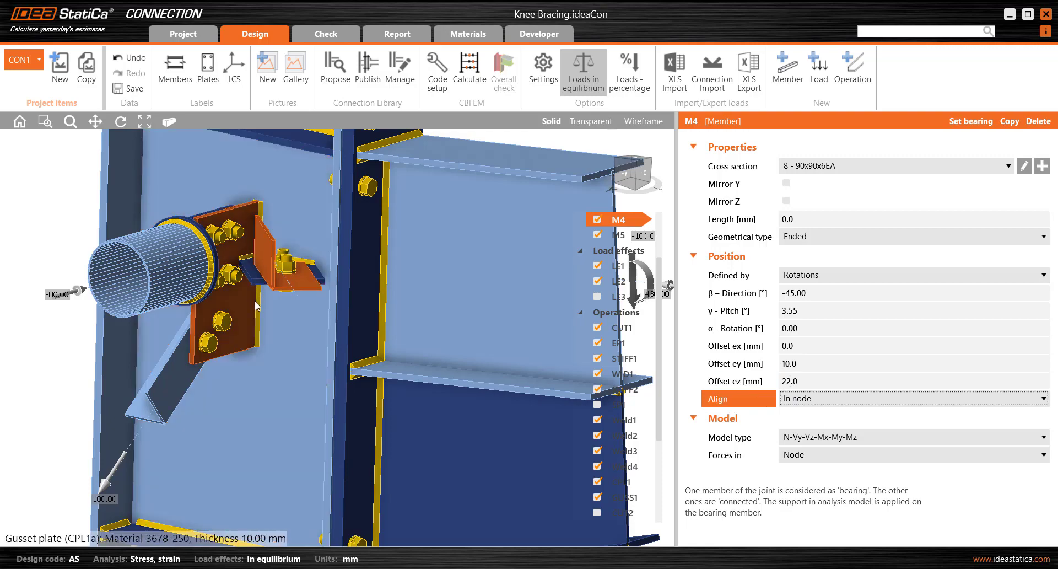
- Select member M5 and inspect its position against the gusset plate and bolts along the brace
middle_drag(255, 298, 228, 263)
middle_drag(210, 229, 290, 329)
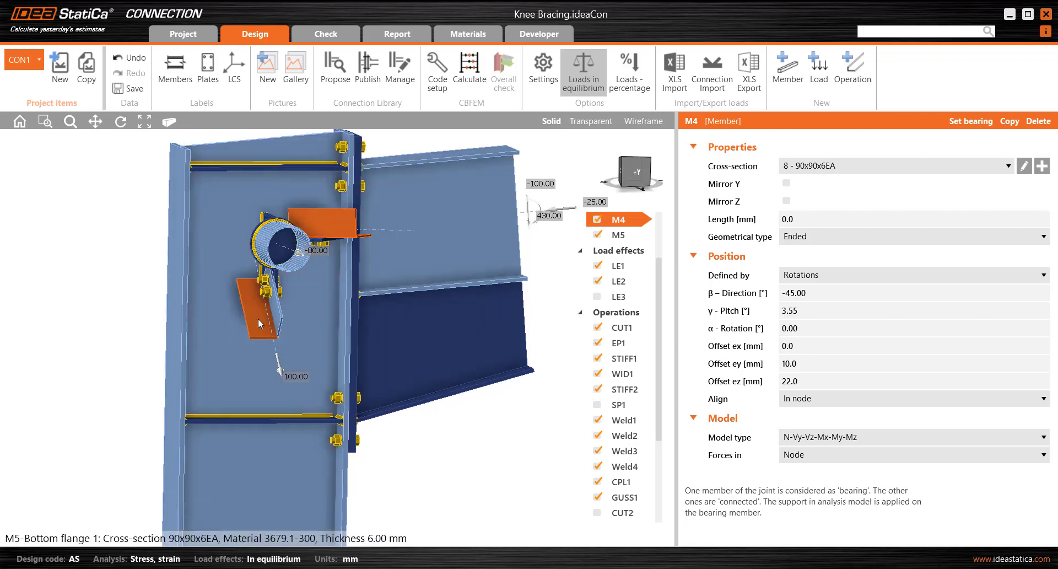
click(269, 333)
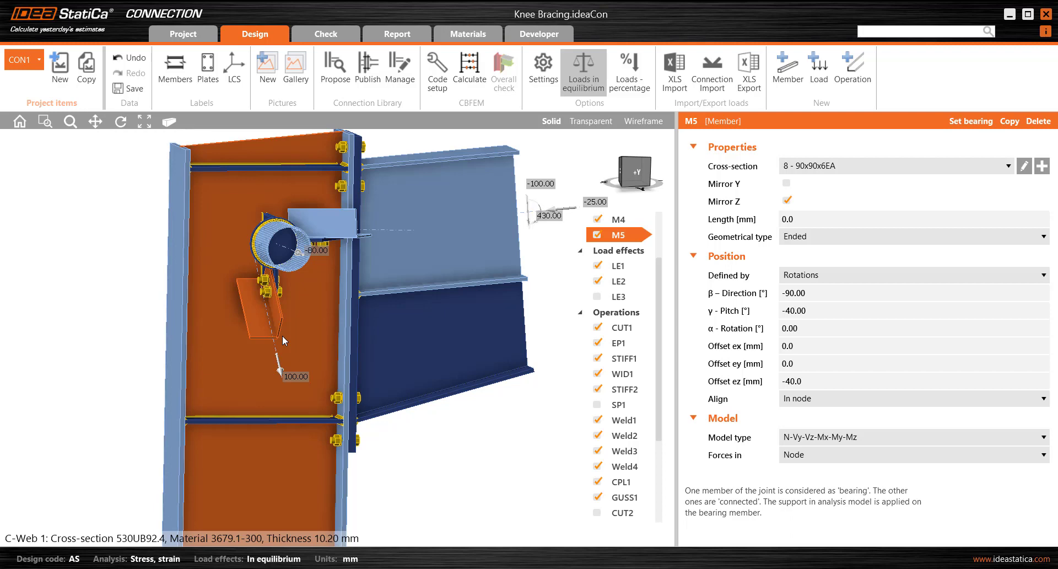
right_drag(266, 316, 270, 274)
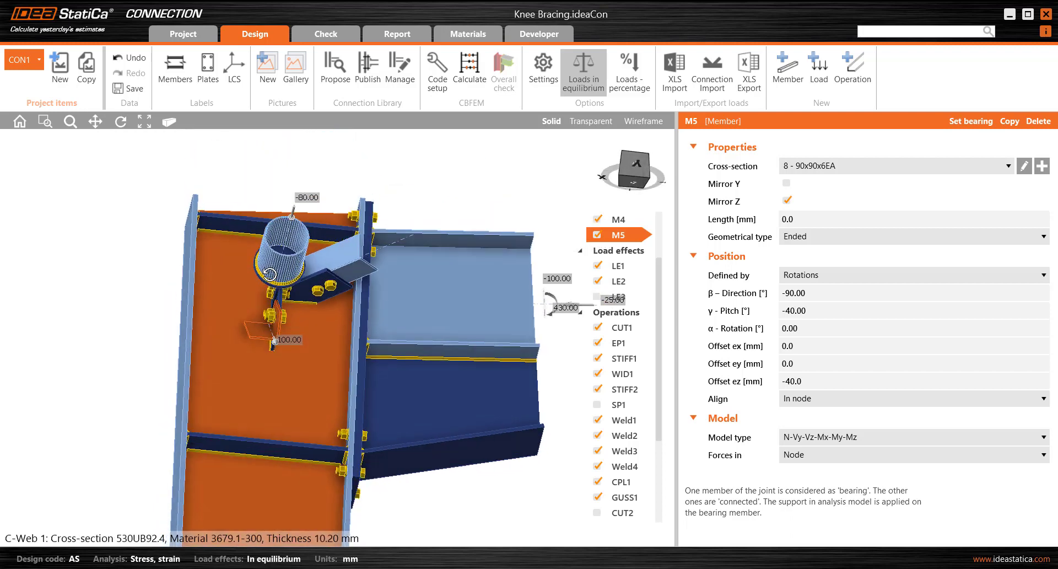
scroll(270, 309, up, 5)
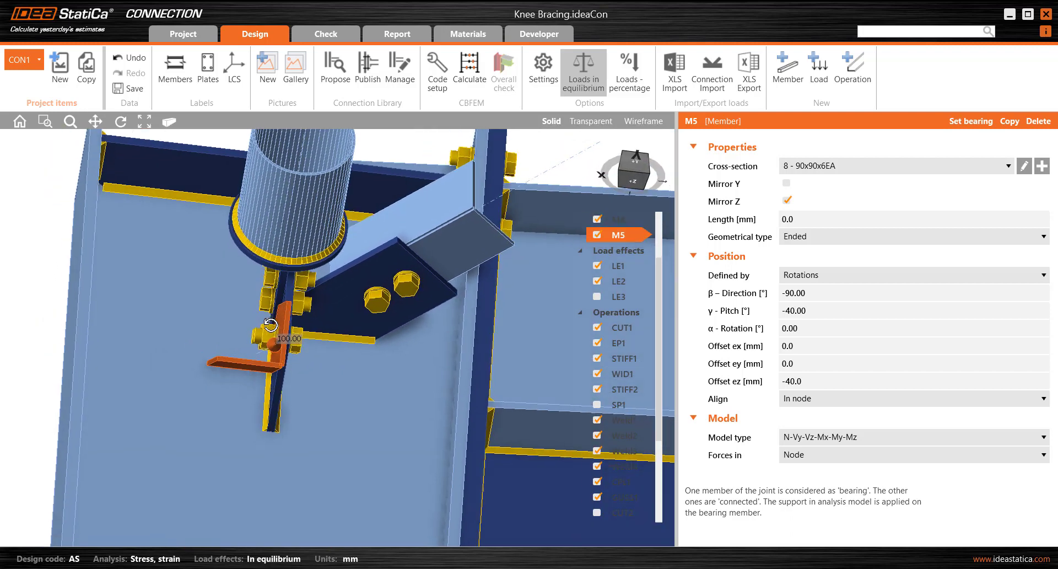
right_drag(271, 325, 271, 354)
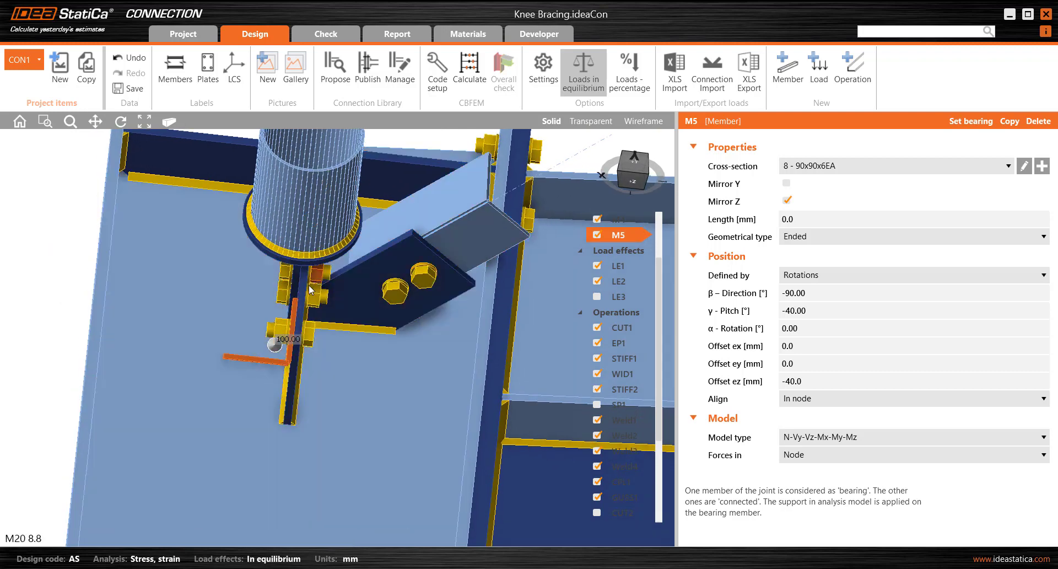
right_drag(129, 381, 129, 382)
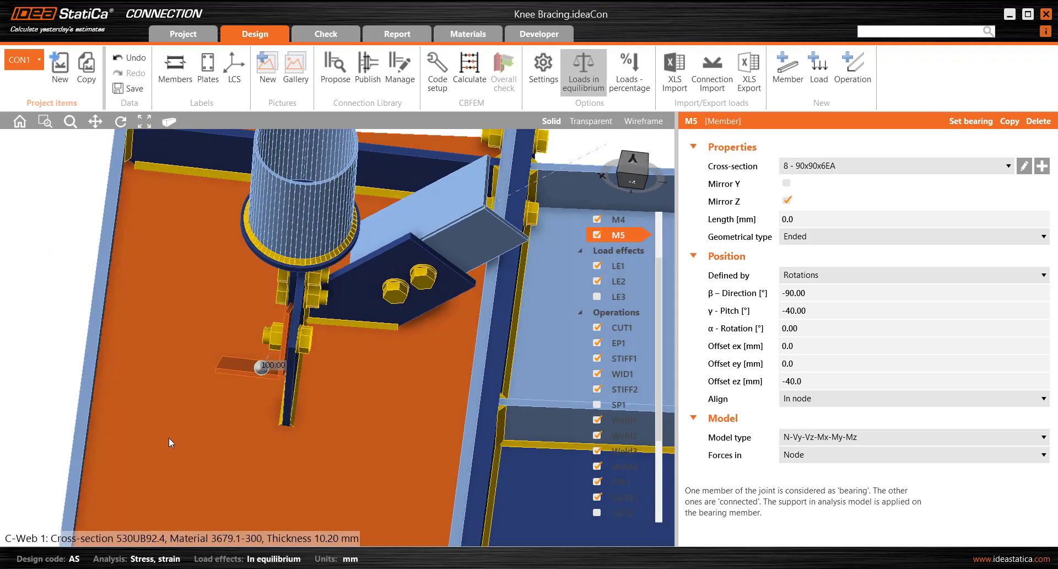
- Examine the orientation of angle member M5 and the load arrow at its end from several directions
scroll(300, 486, down, 3)
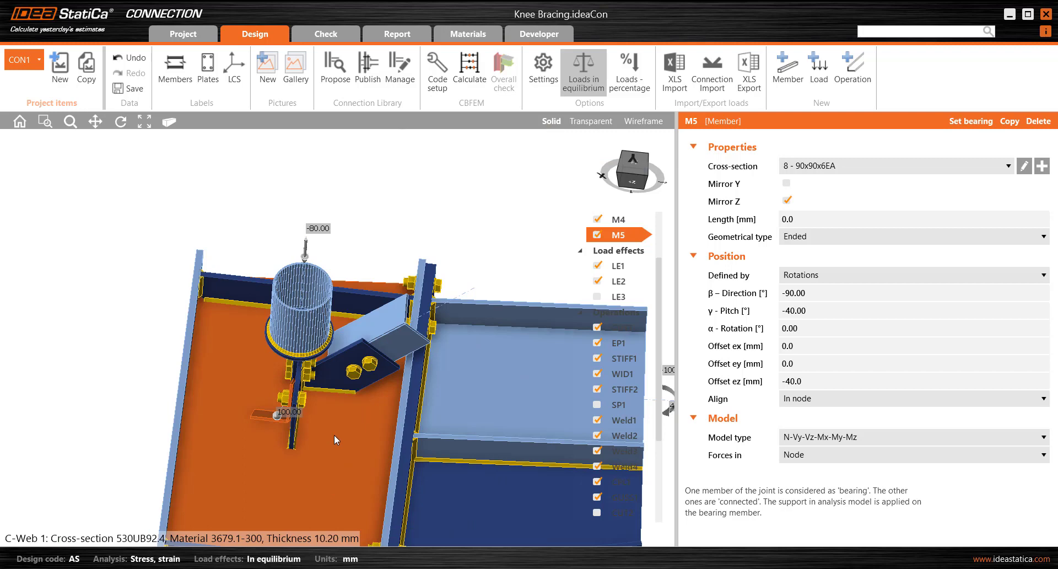
right_drag(335, 421, 54, 363)
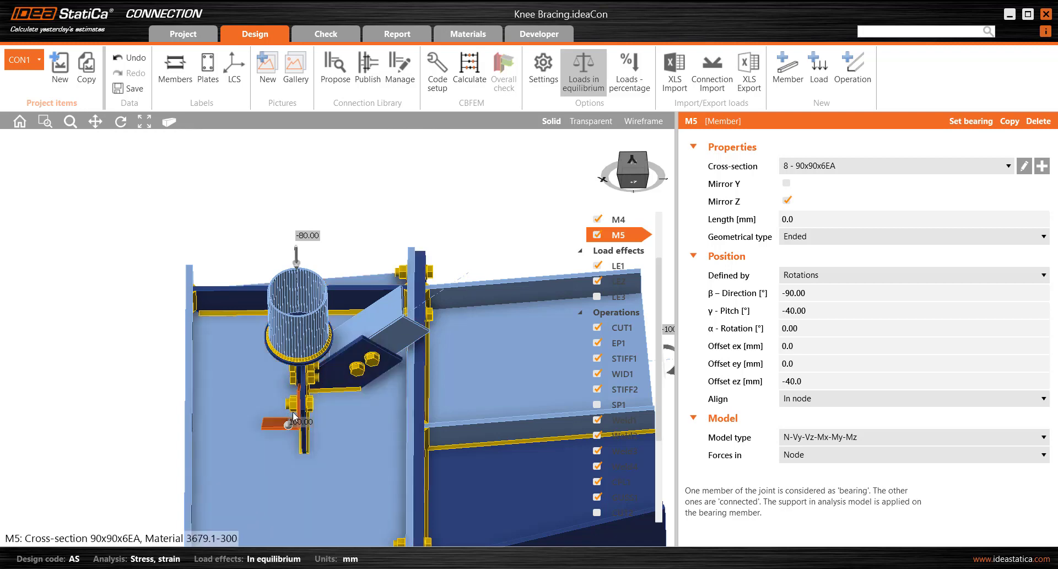
right_drag(300, 422, 299, 408)
scroll(300, 415, up, 5)
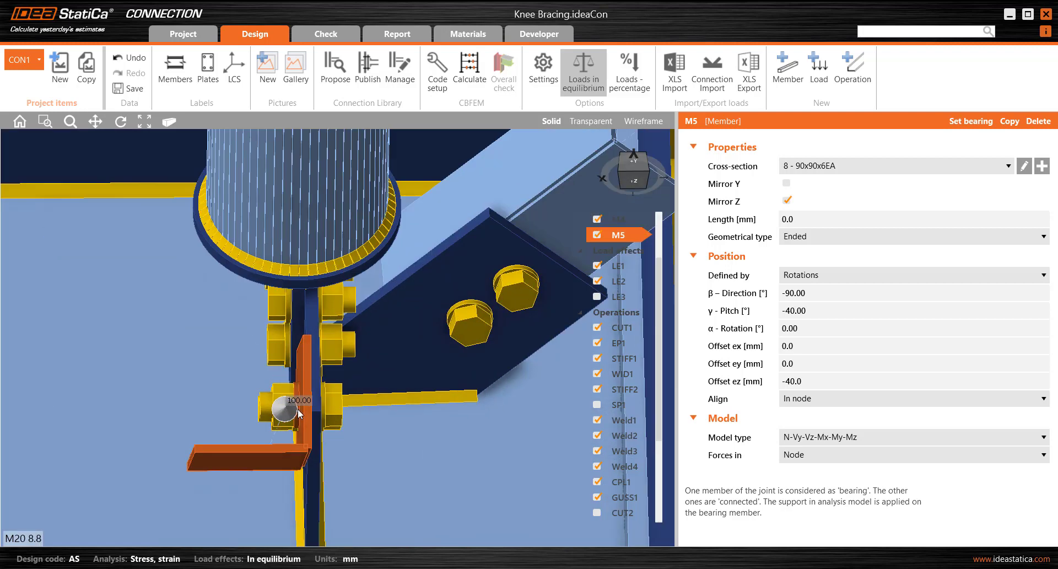
right_drag(293, 355, 271, 316)
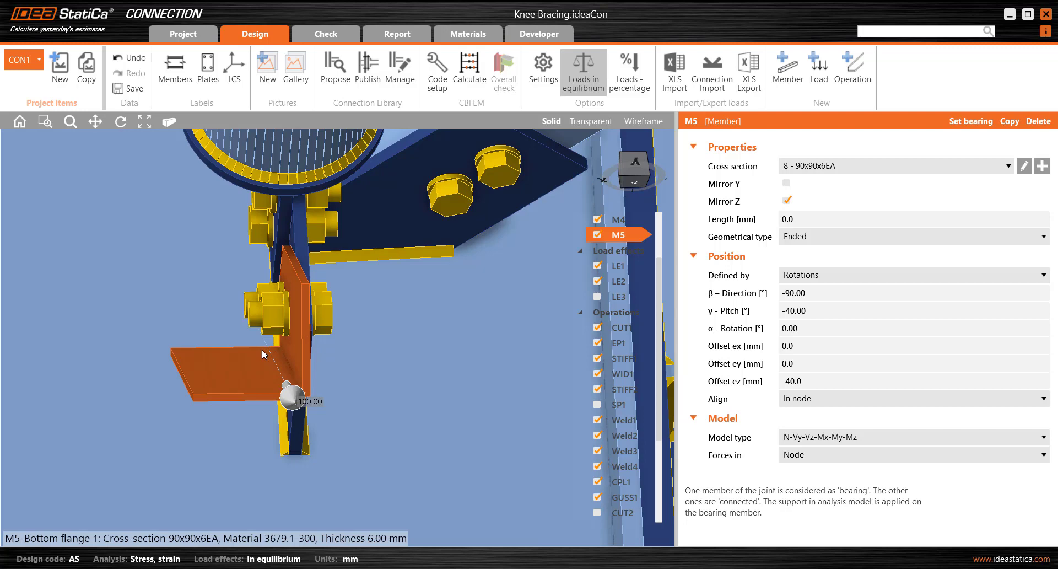
scroll(222, 383, down, 5)
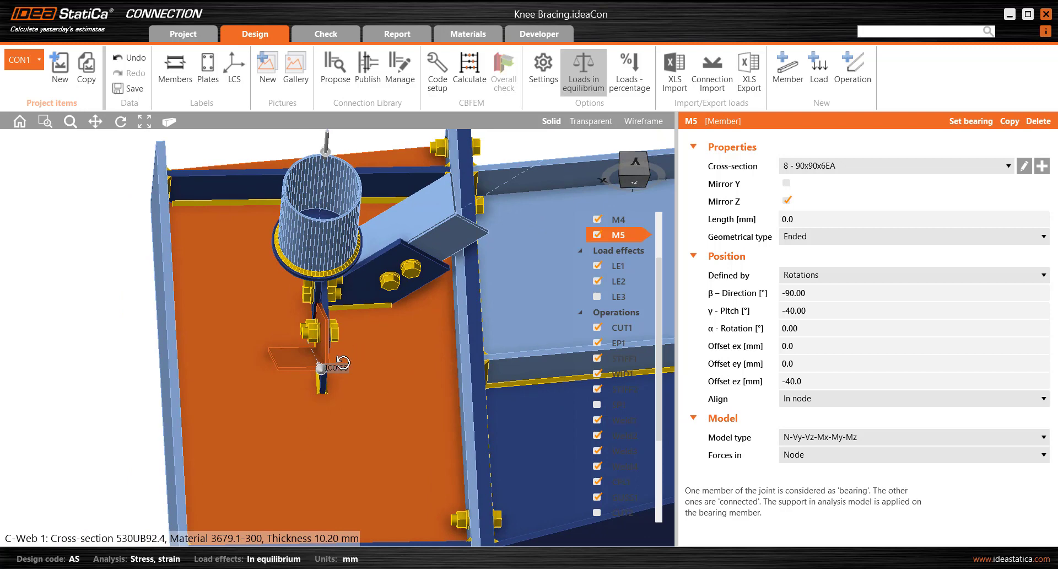
right_drag(342, 362, 352, 381)
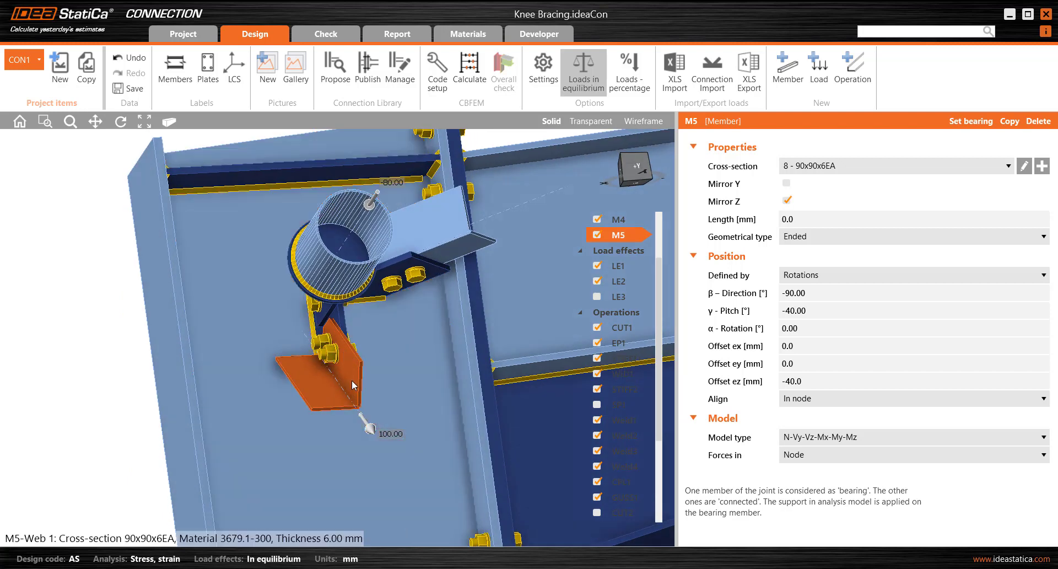
scroll(360, 389, down, 3)
middle_drag(359, 389, 338, 377)
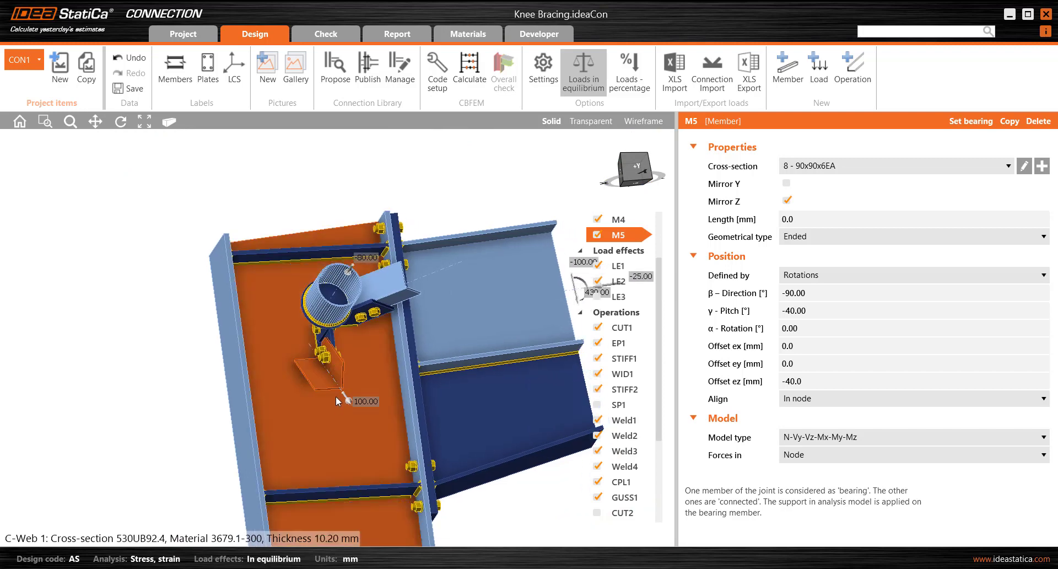
- Try model type N-Vz-My on member M5 and look at its restraint symbol in the model
right_drag(338, 398, 300, 332)
click(903, 439)
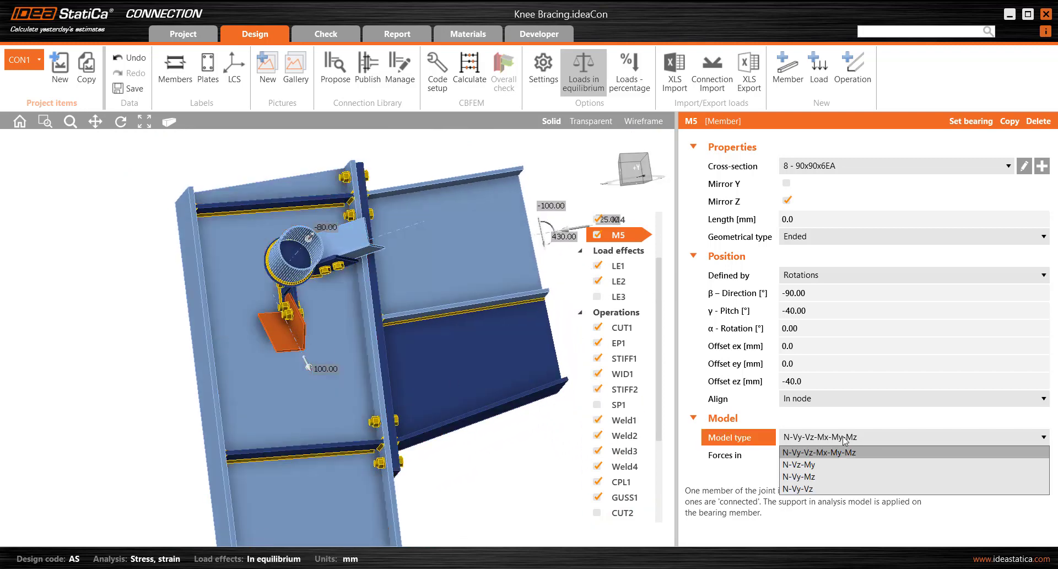
click(831, 465)
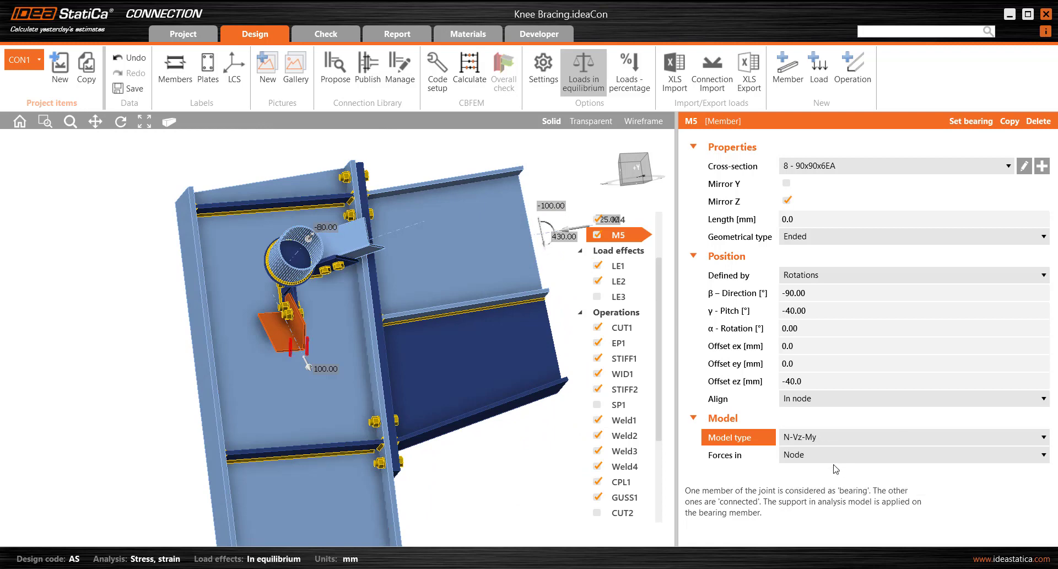
mouse_move(438, 338)
right_down()
mouse_move(439, 364)
mouse_move(430, 354)
right_up()
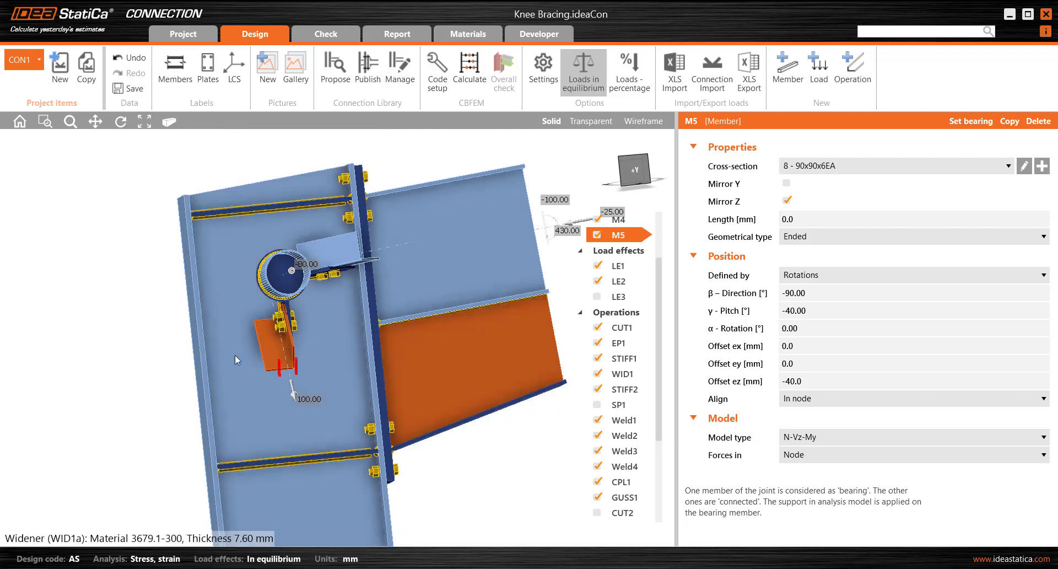
click(819, 438)
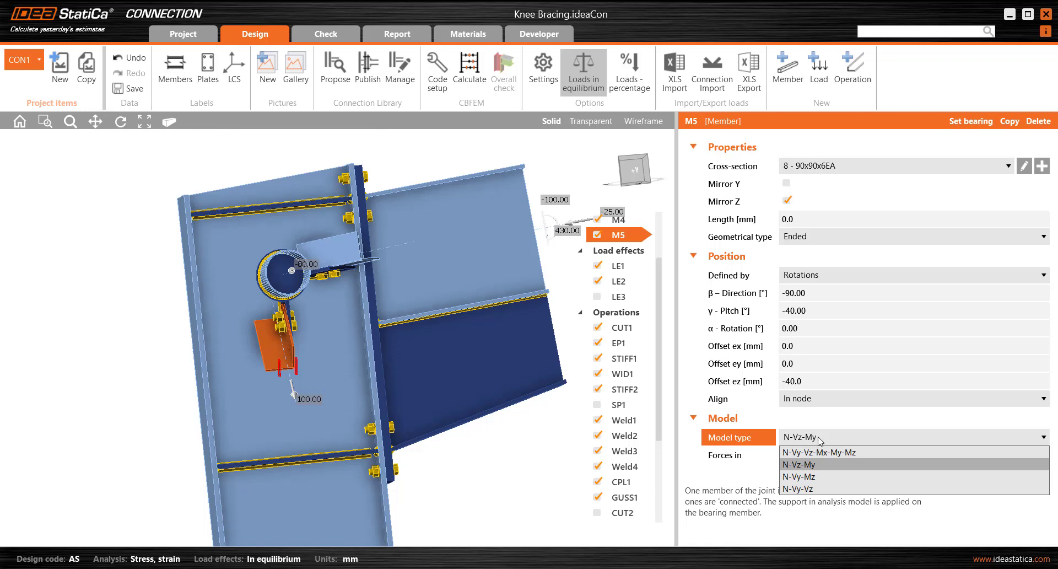
click(815, 462)
- Set member M5's model type to N-Vy-Vz and check which of its forces load effect LE1 accepts
click(812, 437)
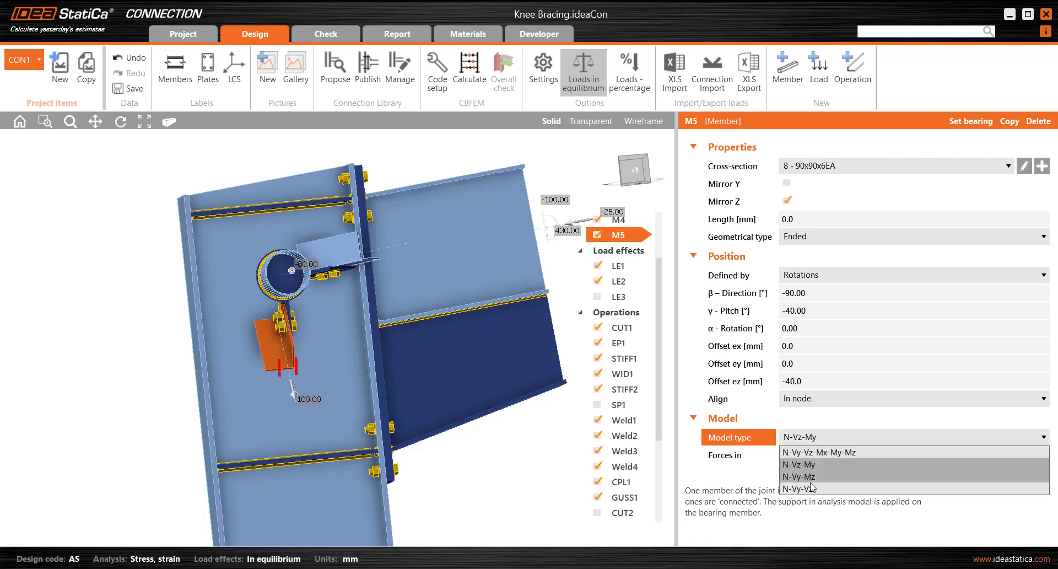
click(810, 492)
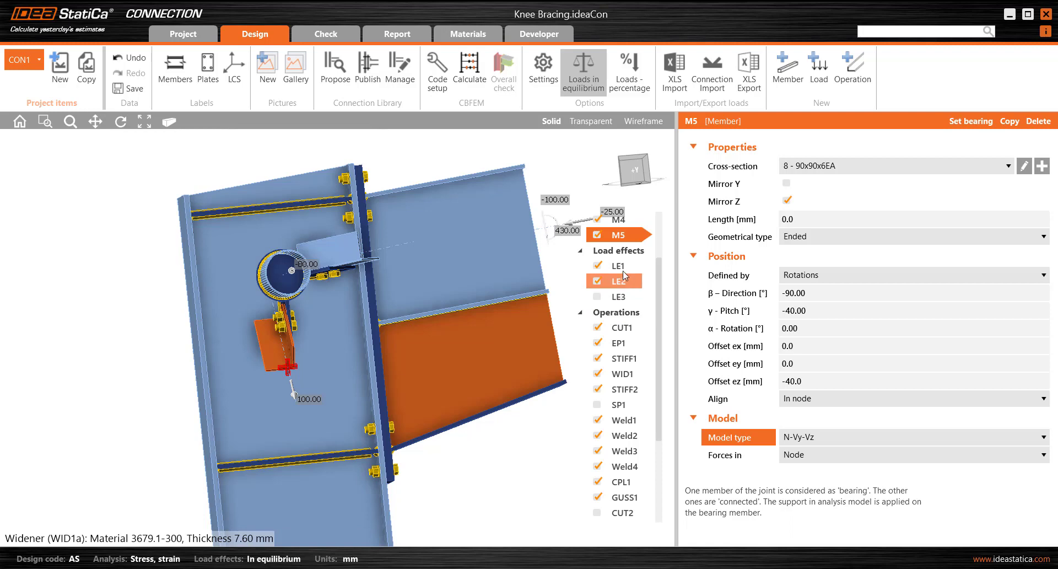
click(619, 267)
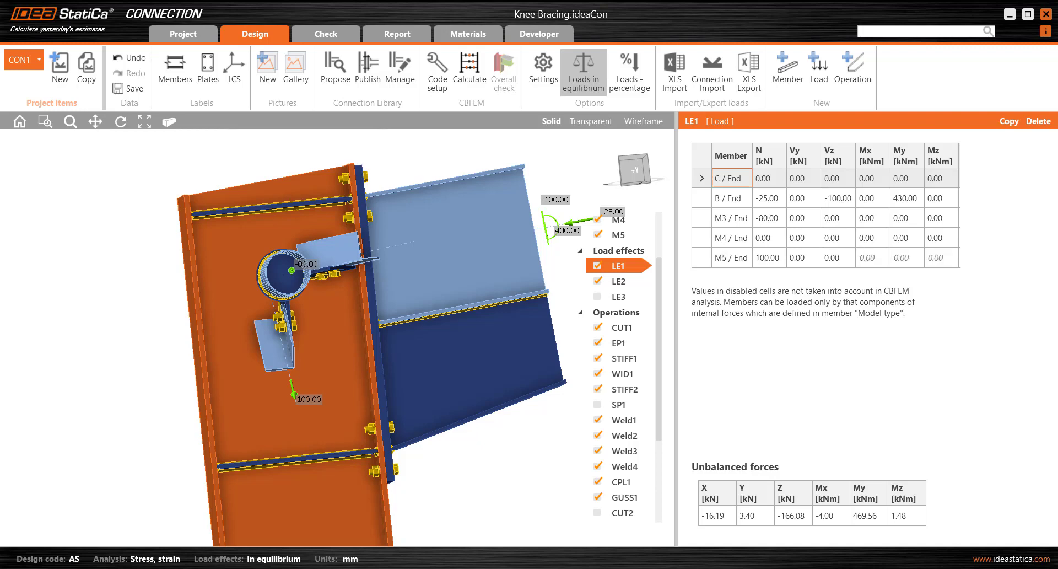
click(286, 362)
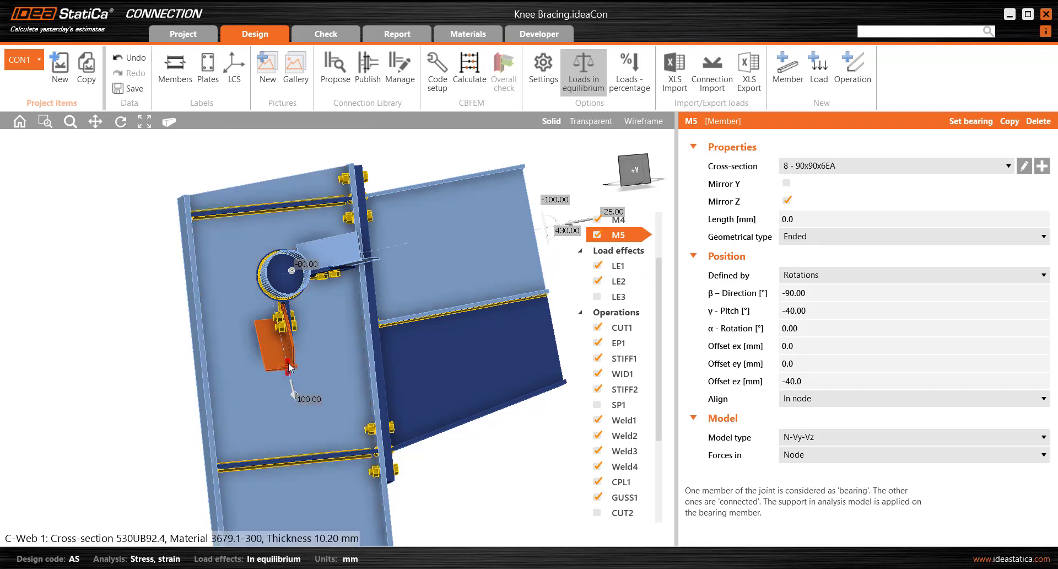
mouse_move(288, 371)
ctrl+middle_down()
mouse_move(310, 384)
mouse_move(298, 379)
ctrl+middle_up()
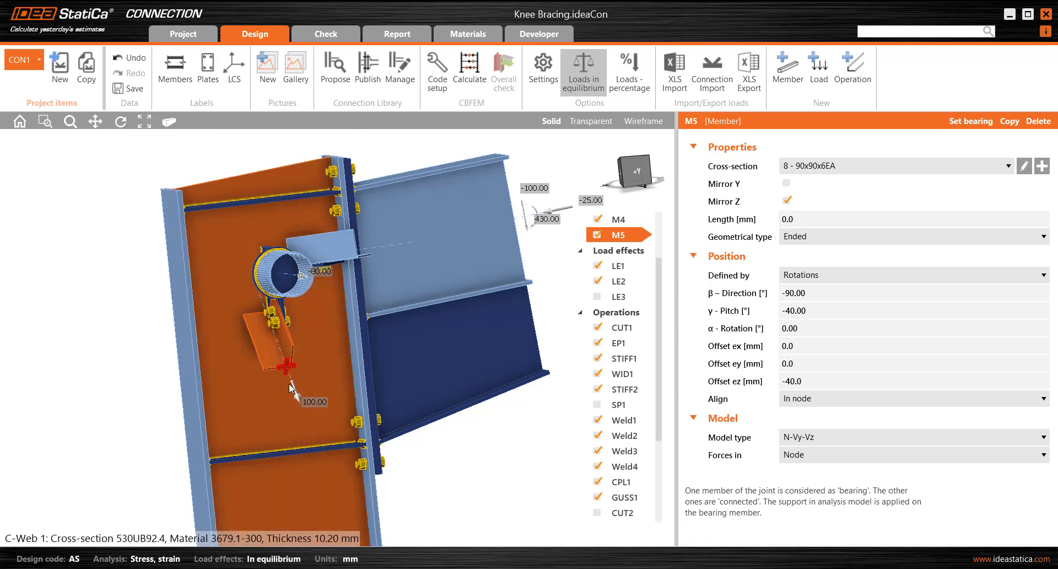
right_drag(289, 384, 307, 386)
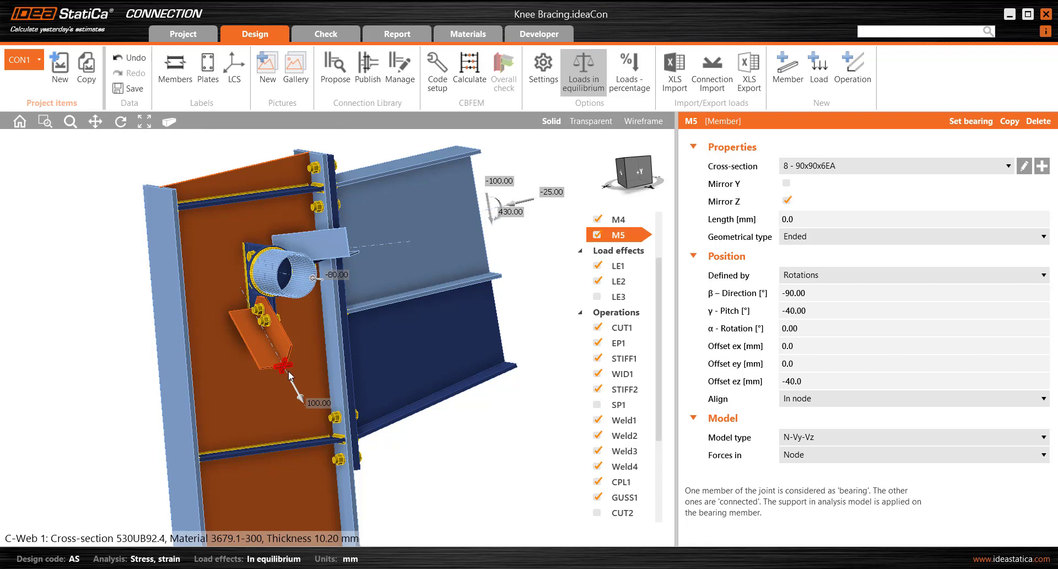
middle_drag(428, 435, 453, 478)
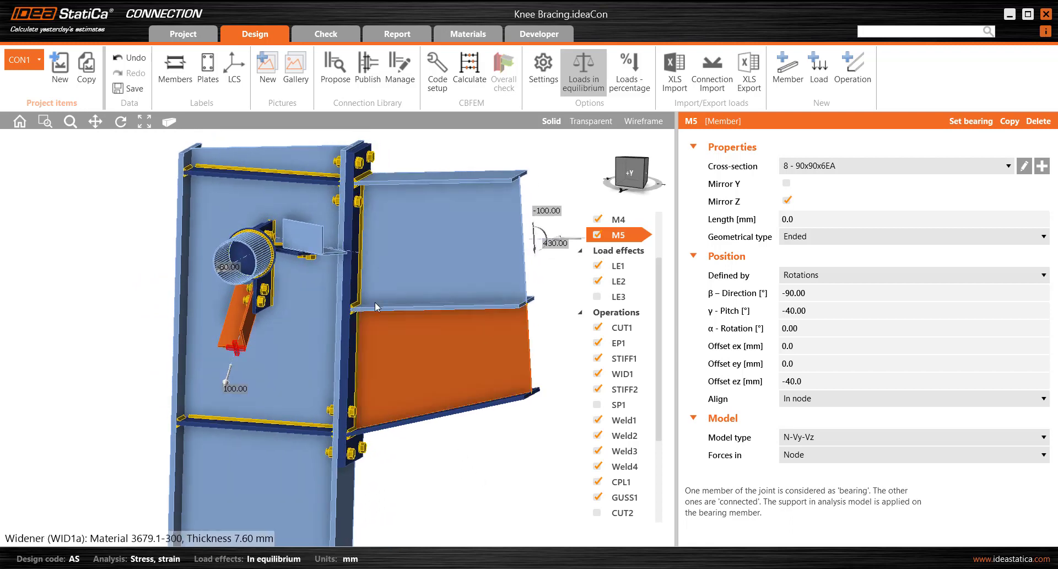
- Select brace member M4 and set its model type to N-Vy-Vz
click(325, 253)
mouse_move(371, 322)
middle_down()
mouse_move(330, 338)
mouse_move(350, 326)
middle_up()
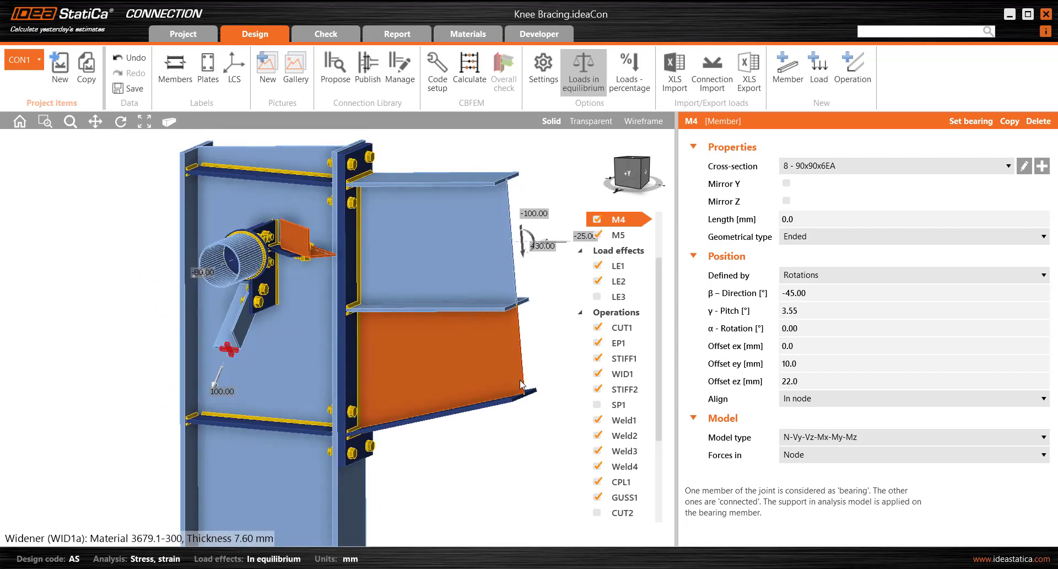
click(821, 439)
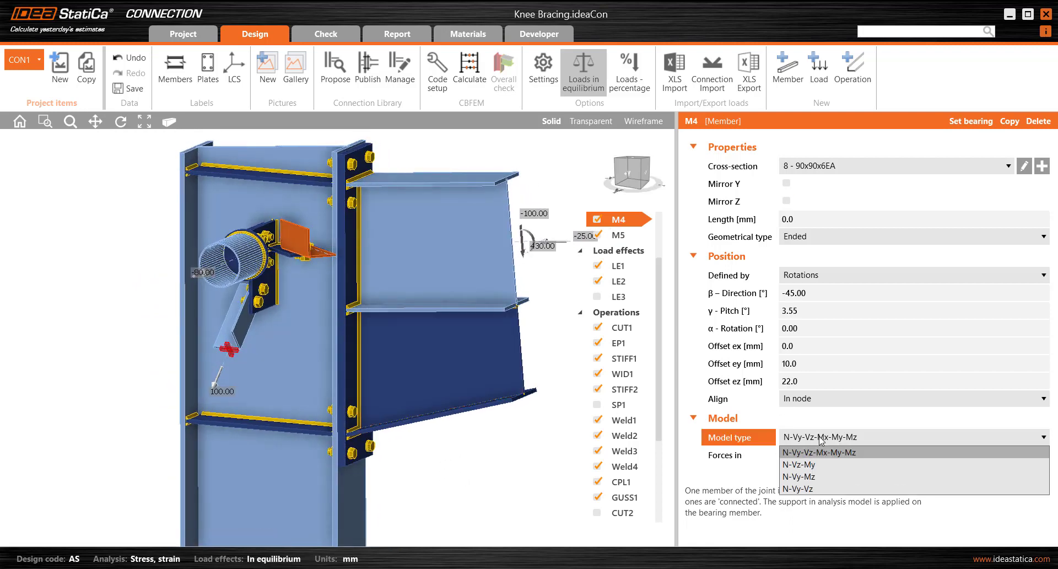
click(805, 492)
- Select the circular hollow section member M3 and set its model type to N-Vy-Vz
middle_drag(296, 315, 317, 340)
click(318, 340)
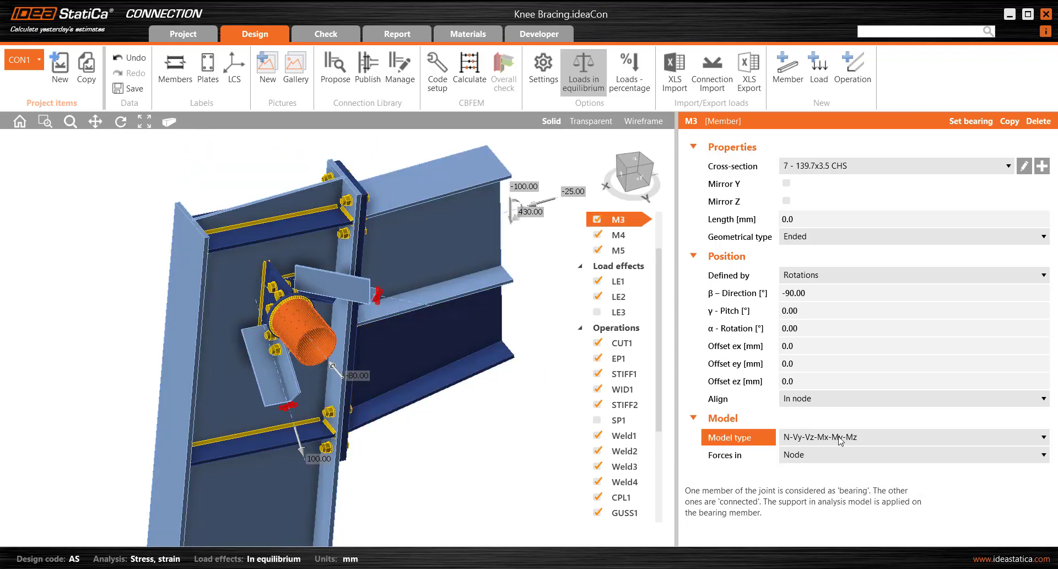
mouse_move(301, 336)
middle_down()
mouse_move(312, 332)
mouse_move(298, 335)
middle_up()
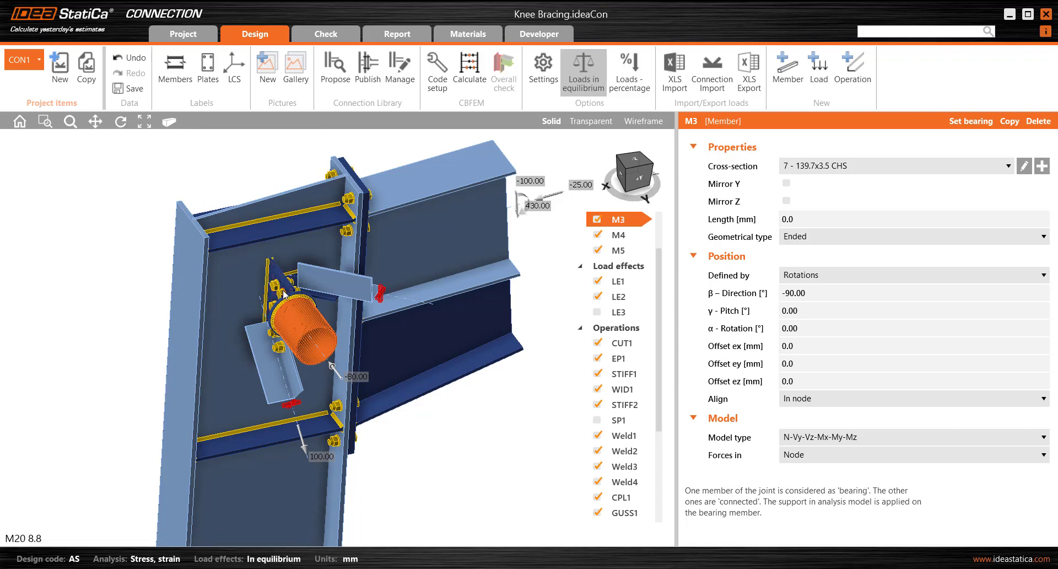
click(863, 437)
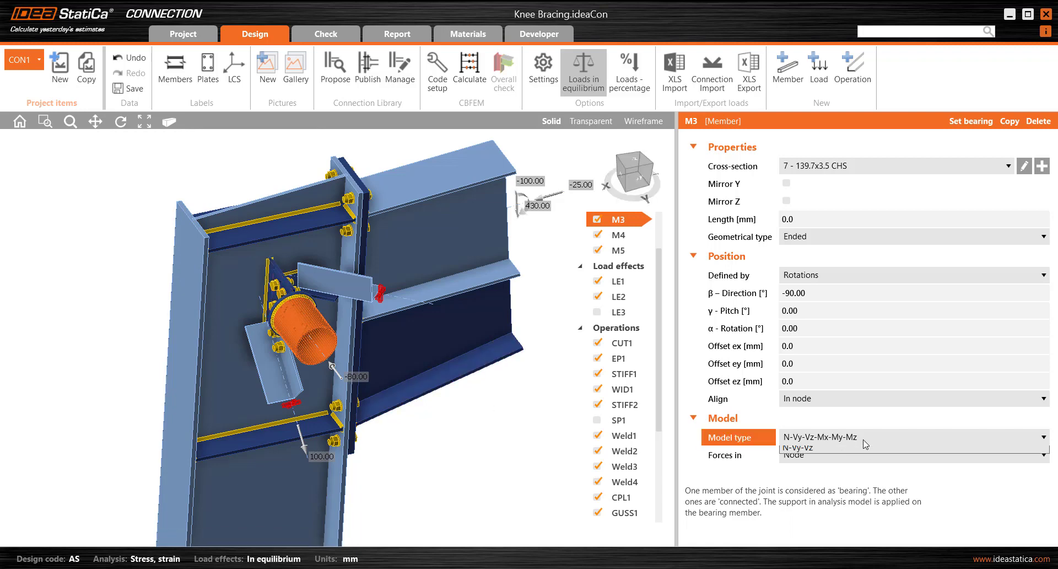
click(822, 488)
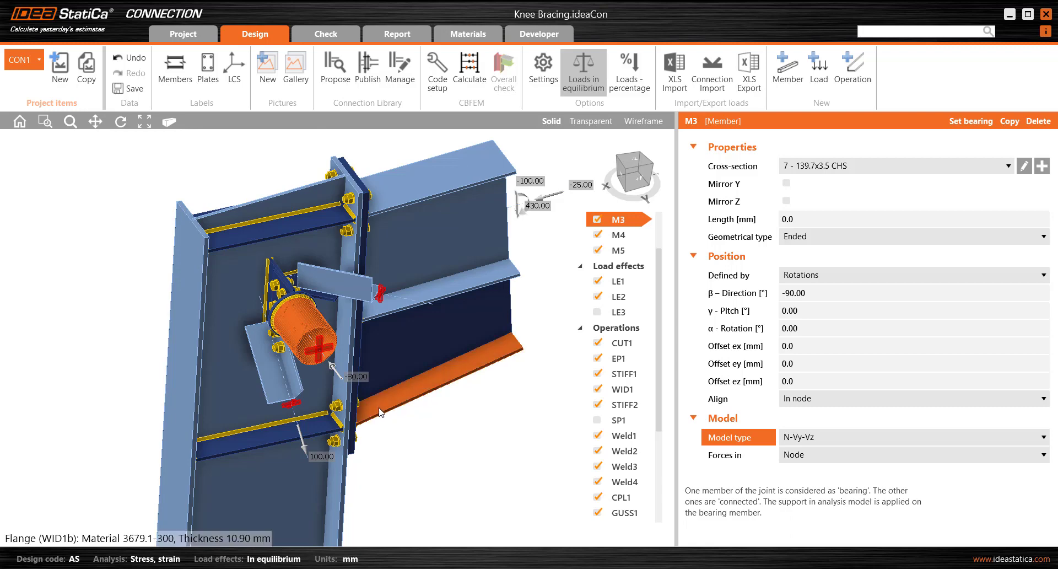
- Inspect the completed knee joint around the column, including the connecting plate, gusset GUSS1 and the bolted braces
right_drag(473, 433, 453, 449)
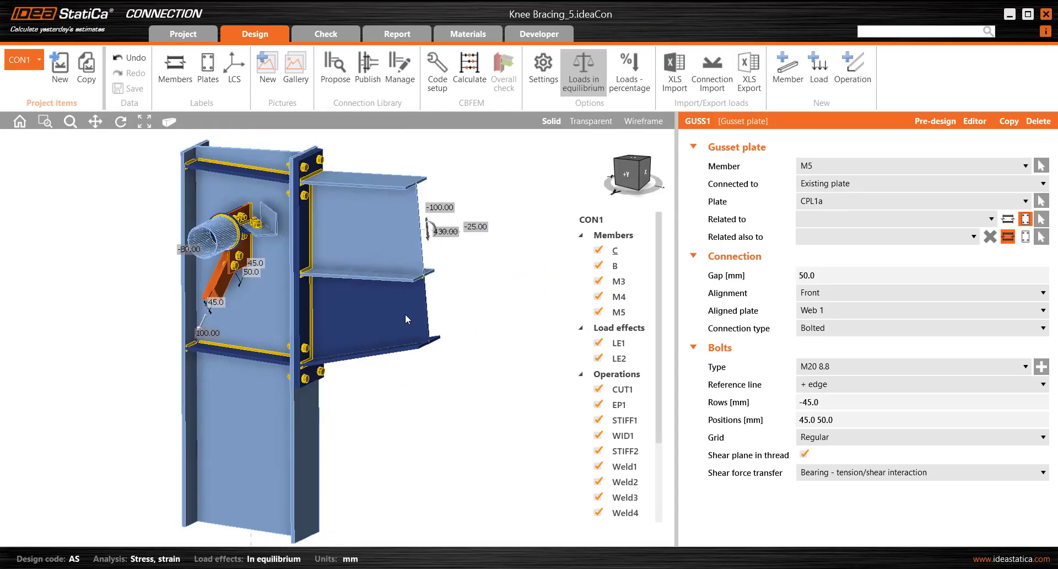
scroll(420, 314, down, 2)
right_drag(334, 327, 375, 286)
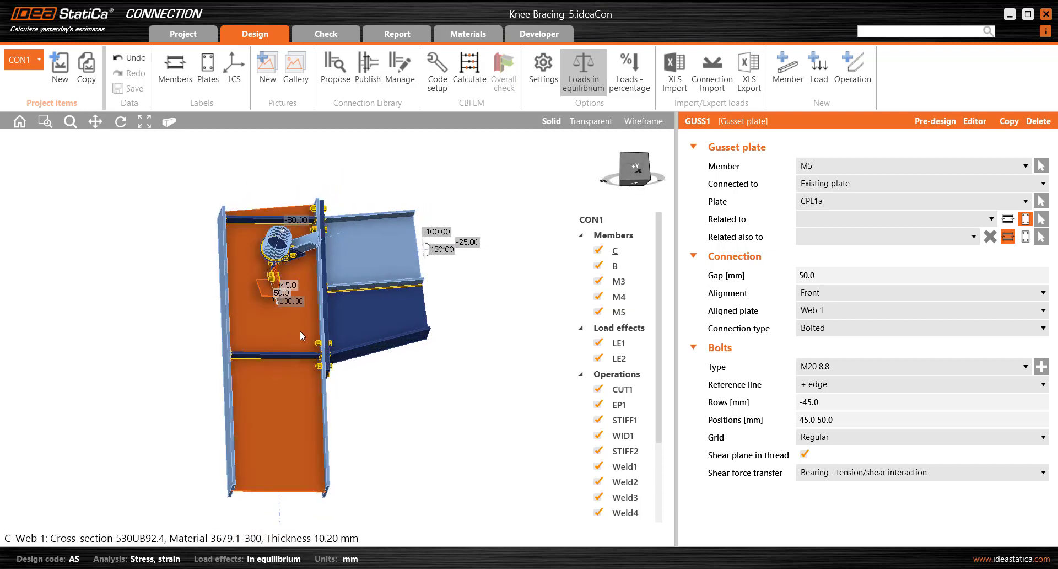
right_drag(302, 336, 396, 398)
scroll(338, 341, up, 2)
middle_drag(339, 340, 394, 395)
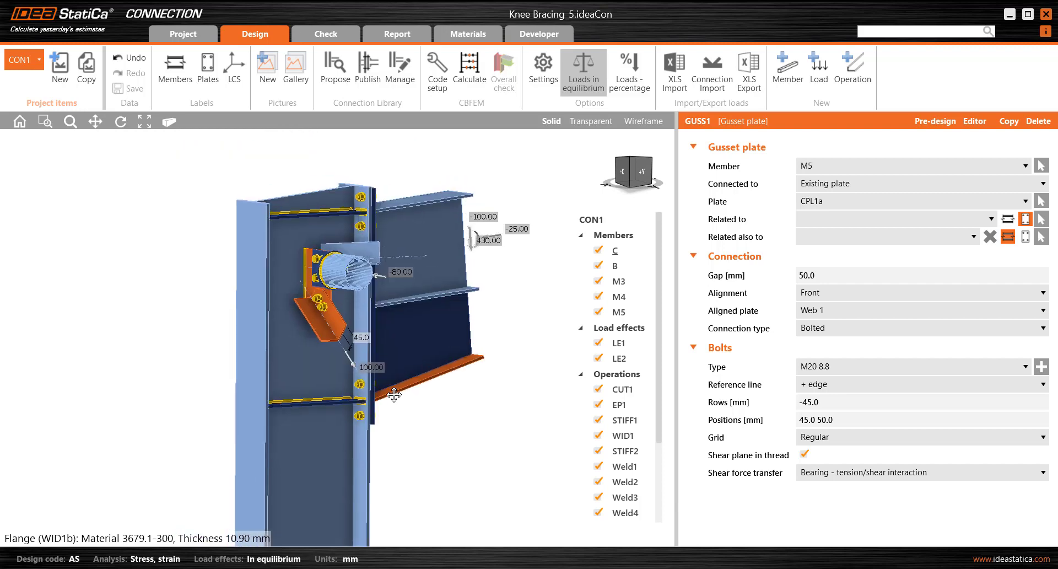
right_drag(315, 361, 350, 380)
scroll(331, 306, up, 2)
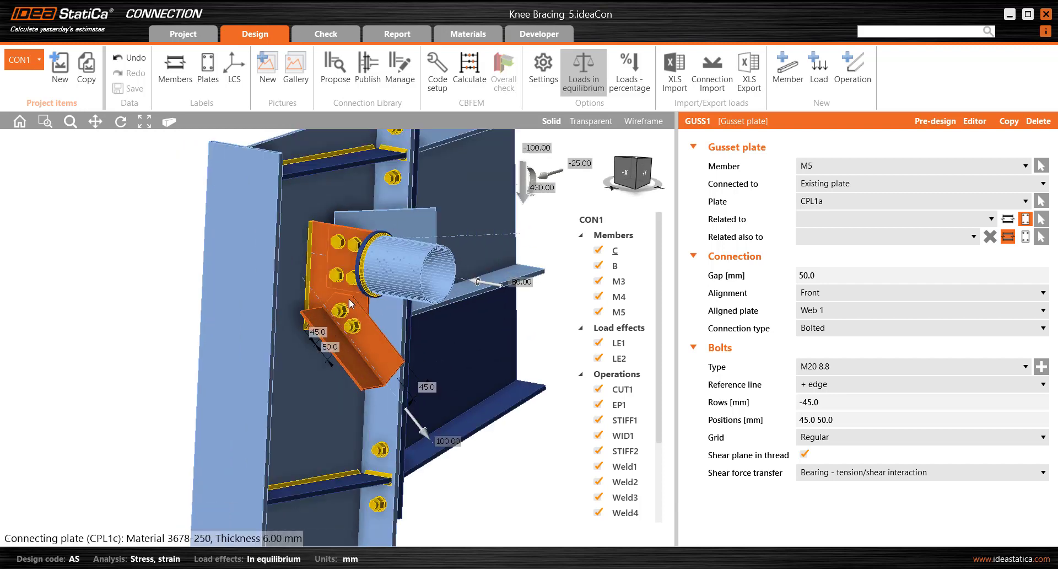
right_drag(344, 302, 489, 183)
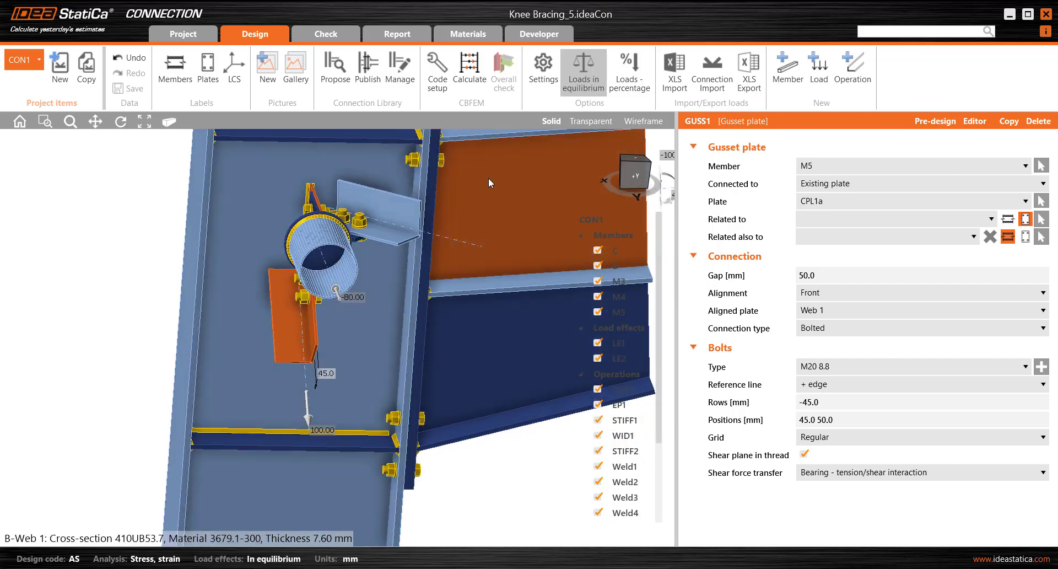
- Run the combined stress/strain and buckling calculation for the connection
click(333, 34)
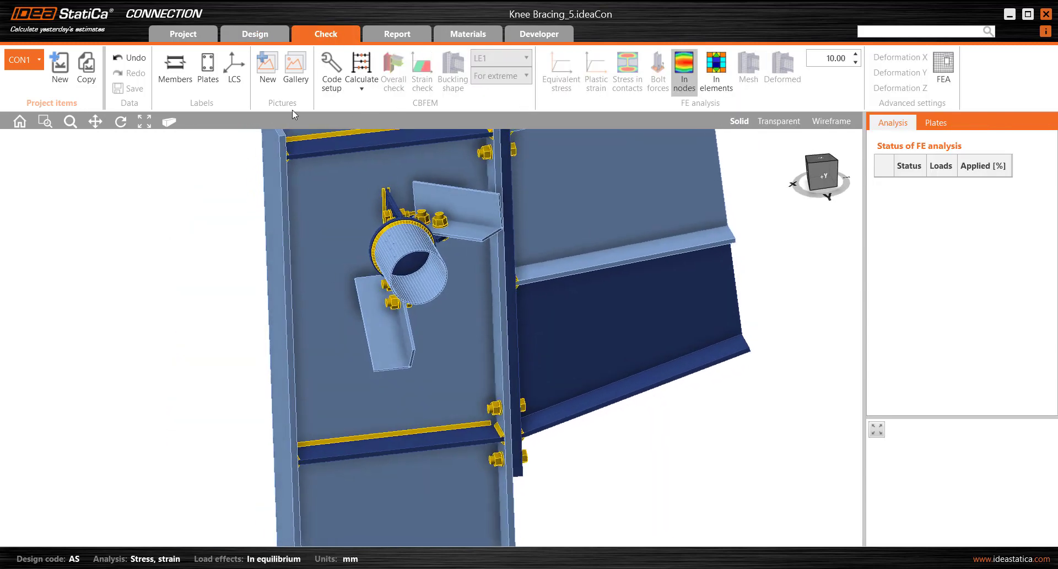
click(363, 87)
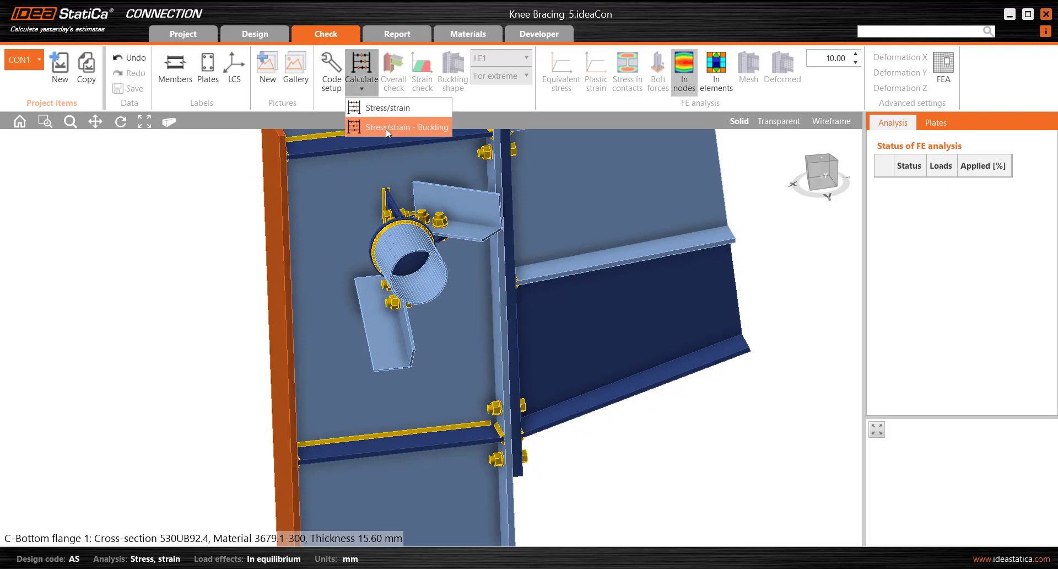
click(388, 127)
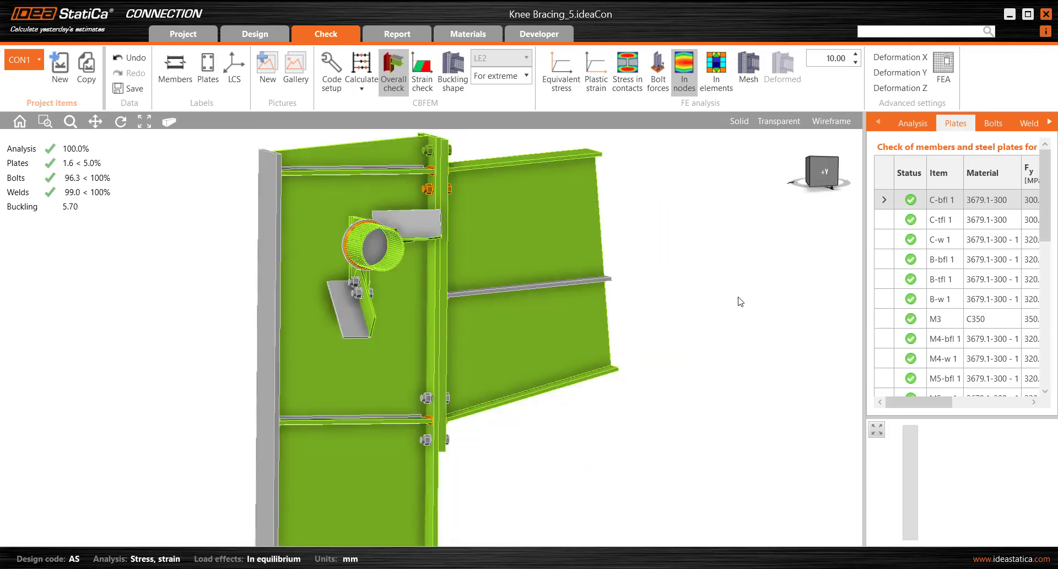
- Widen the check results table to read all its columns and display the connection's buckling shape
drag(865, 251, 665, 272)
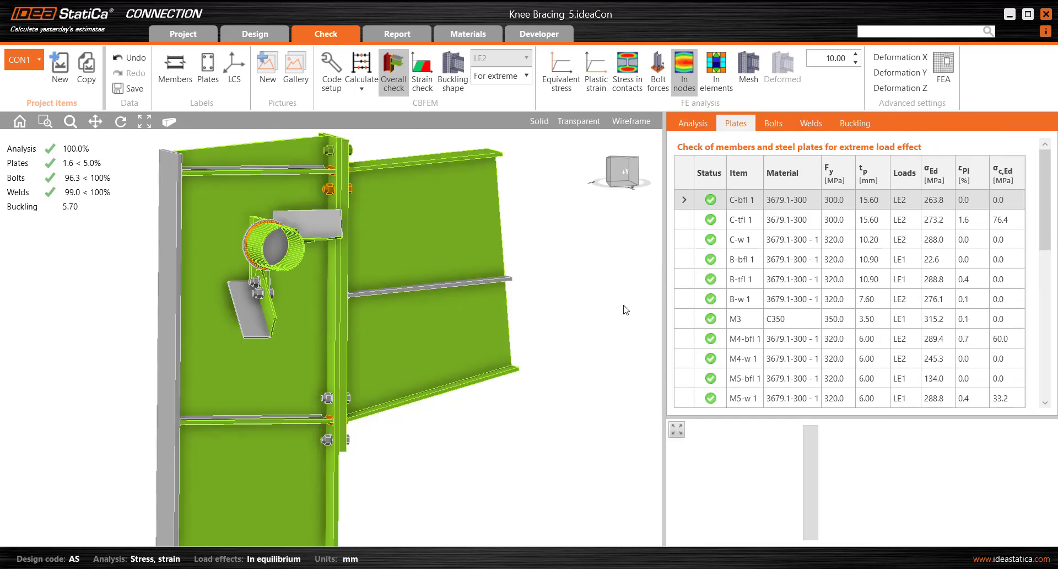
middle_drag(292, 355, 386, 353)
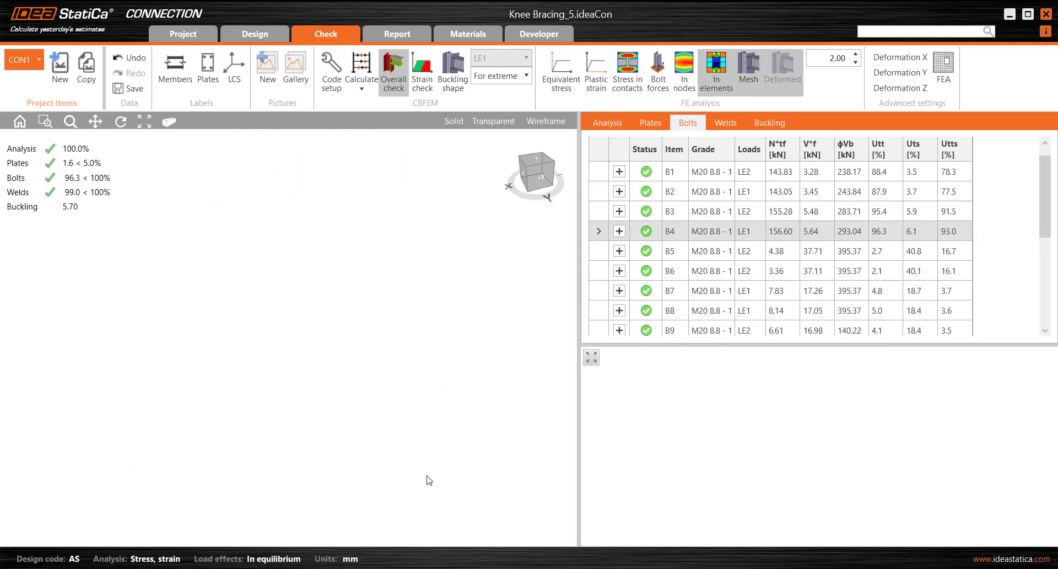
click(457, 81)
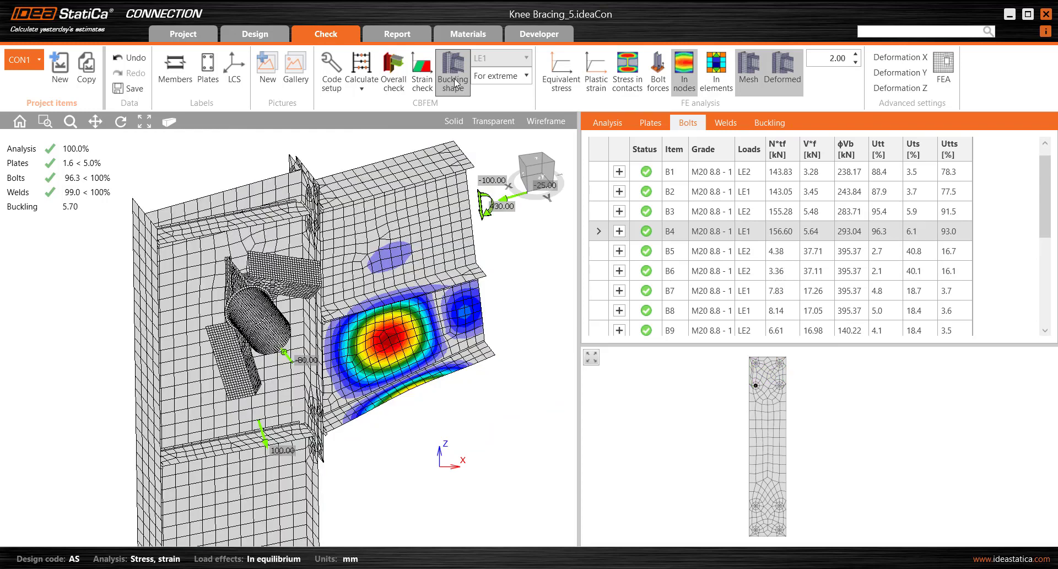
- Open the joint's local buckling results and enlarge the results table to show more LE1 shapes and factors
click(770, 123)
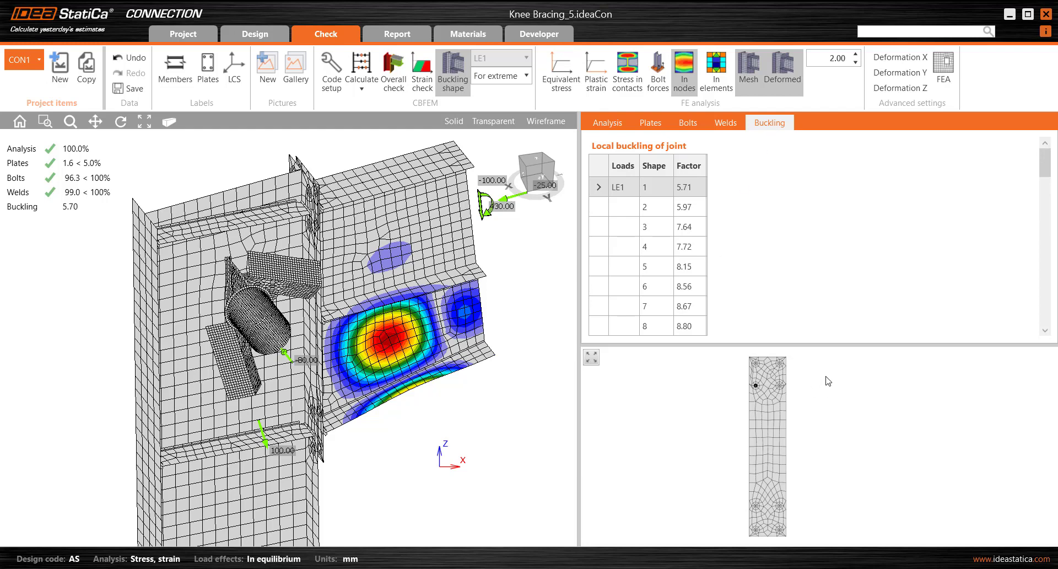
drag(836, 345, 836, 439)
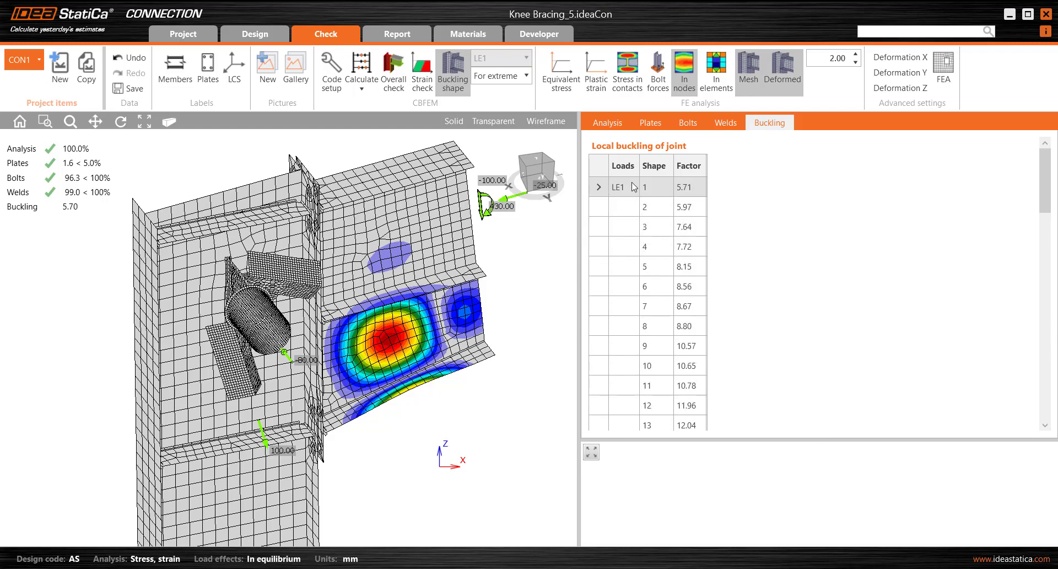
drag(1045, 191, 1040, 166)
- Display LE1 buckling shapes 4, 5 and 1 on the model to compare where the joint's plates buckle
click(597, 245)
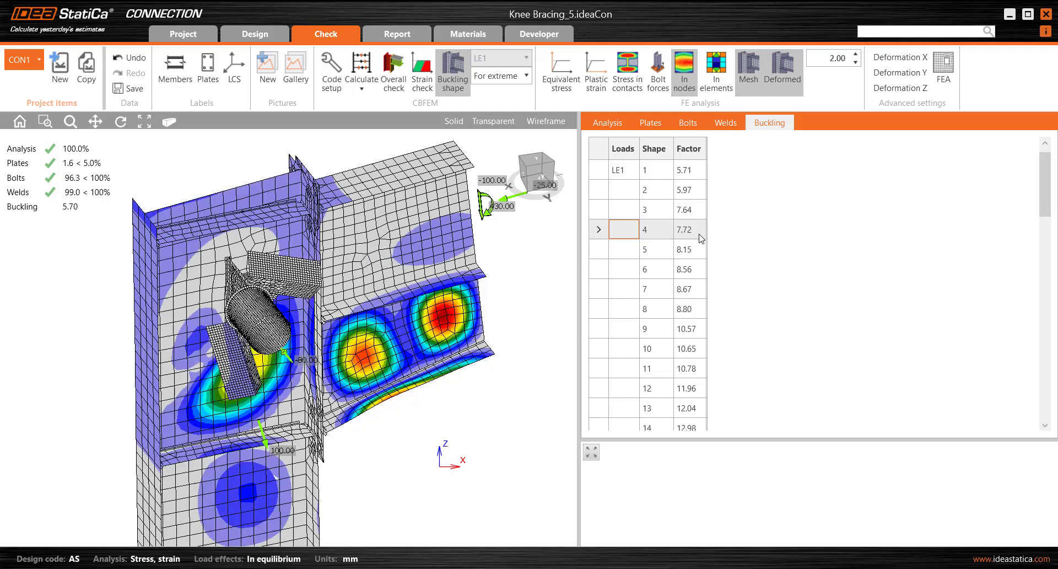
click(599, 250)
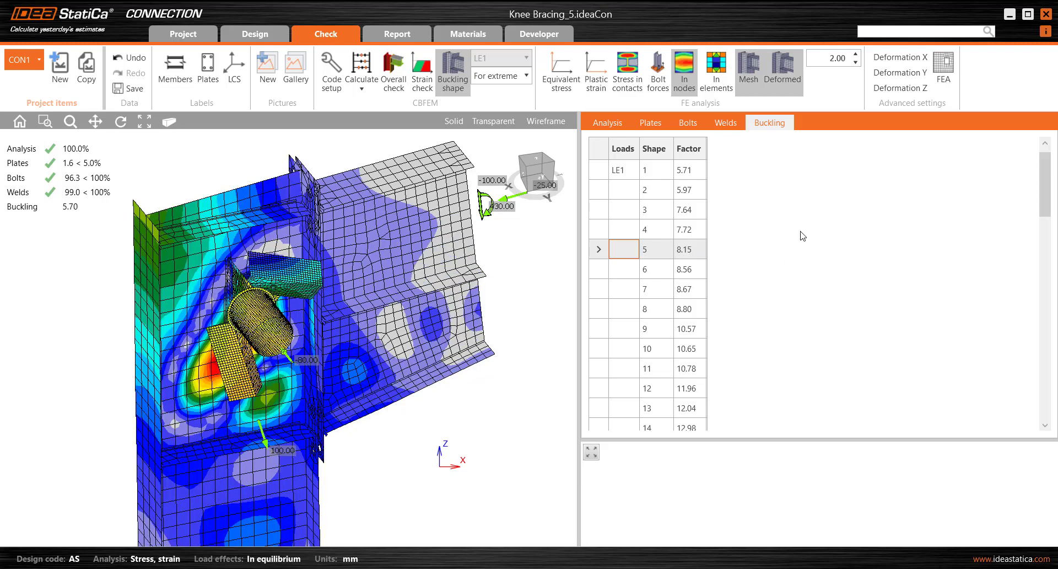
click(599, 172)
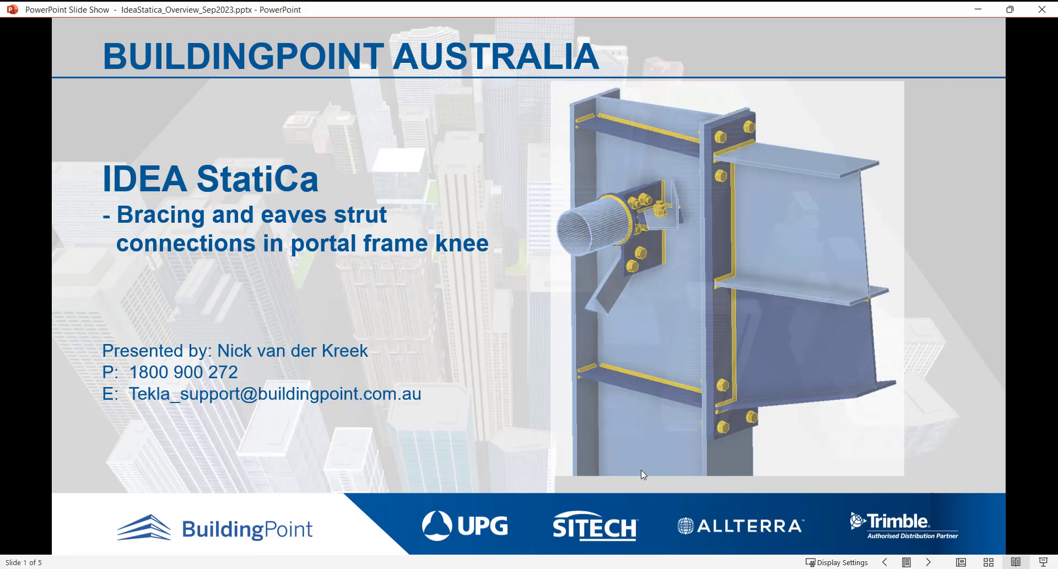
click(641, 470)
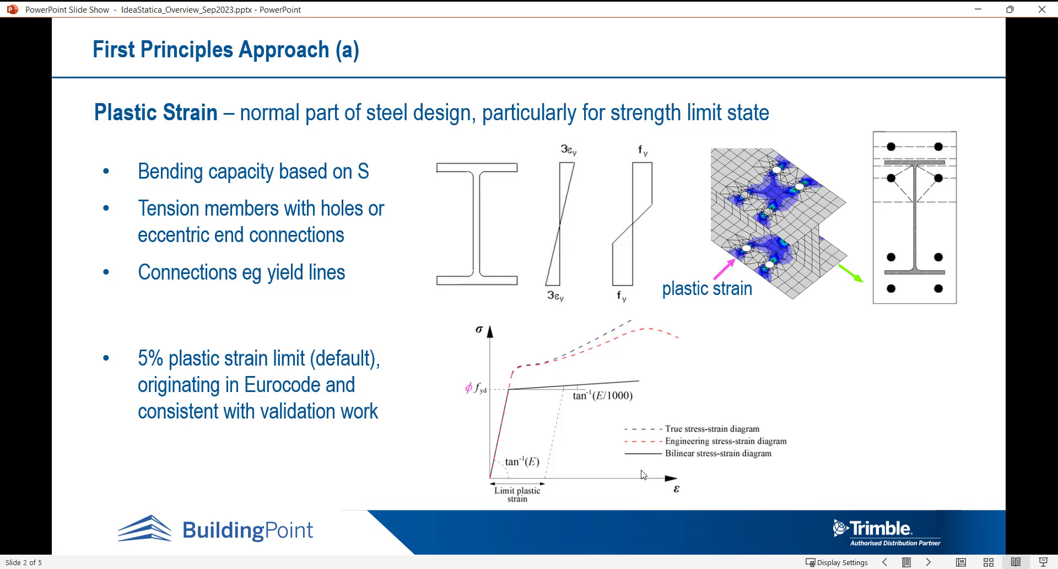